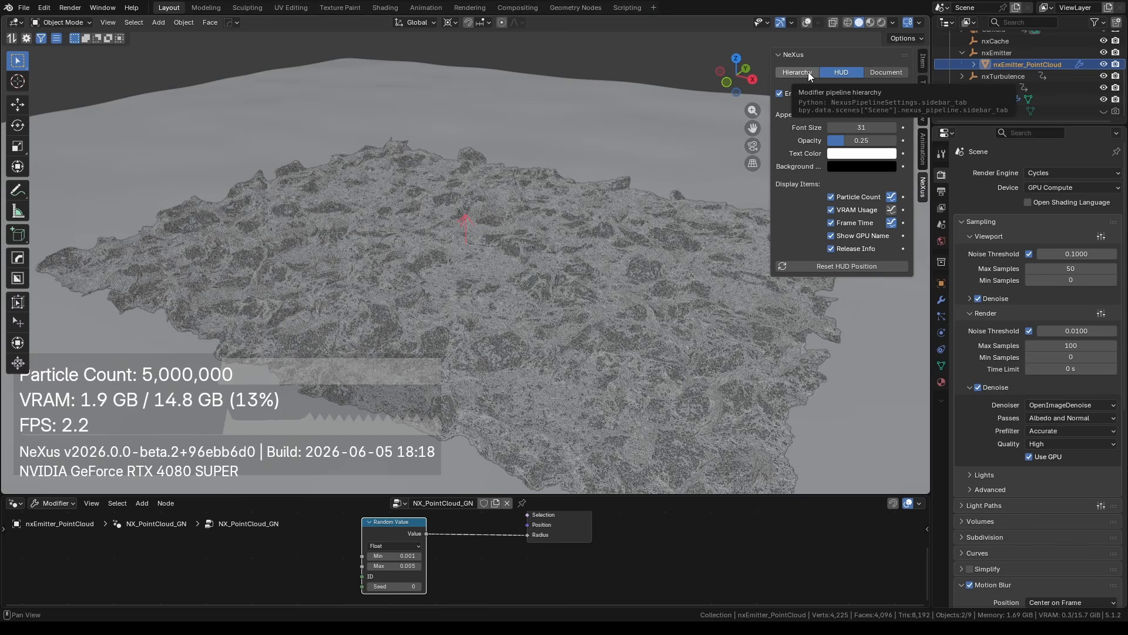
Look through the finished scene's NeXus hierarchy, examining the settings of nxTurbulence, nxWind and nxCache and the particle surface from the front.
{"action": "left_click", "coordinate": [809, 72]}
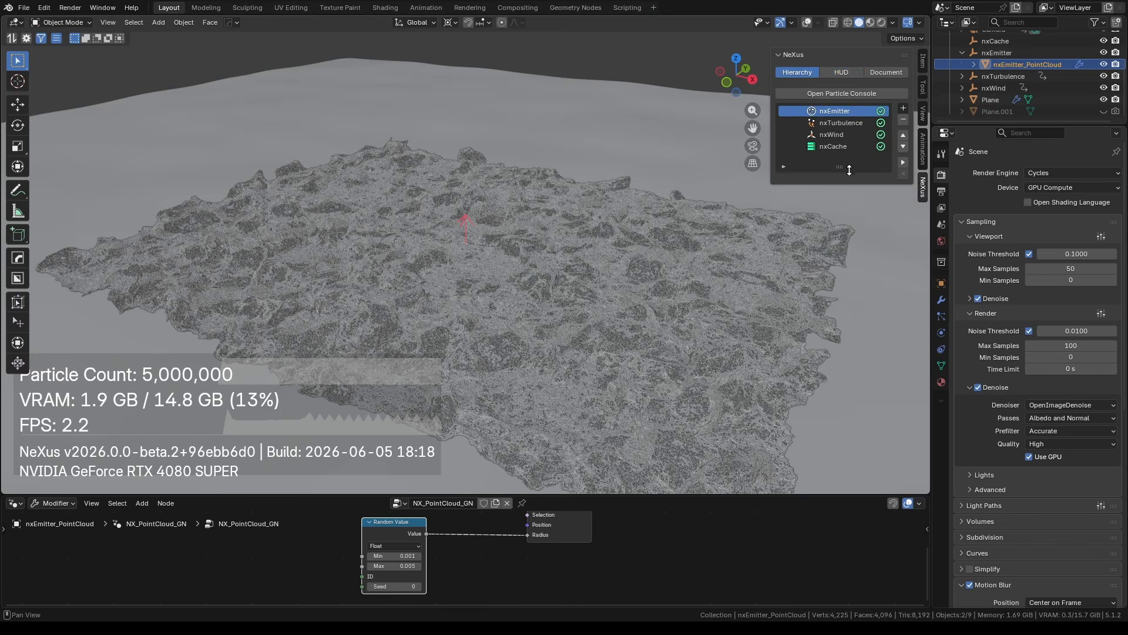
{"action": "left_click", "coordinate": [847, 123]}
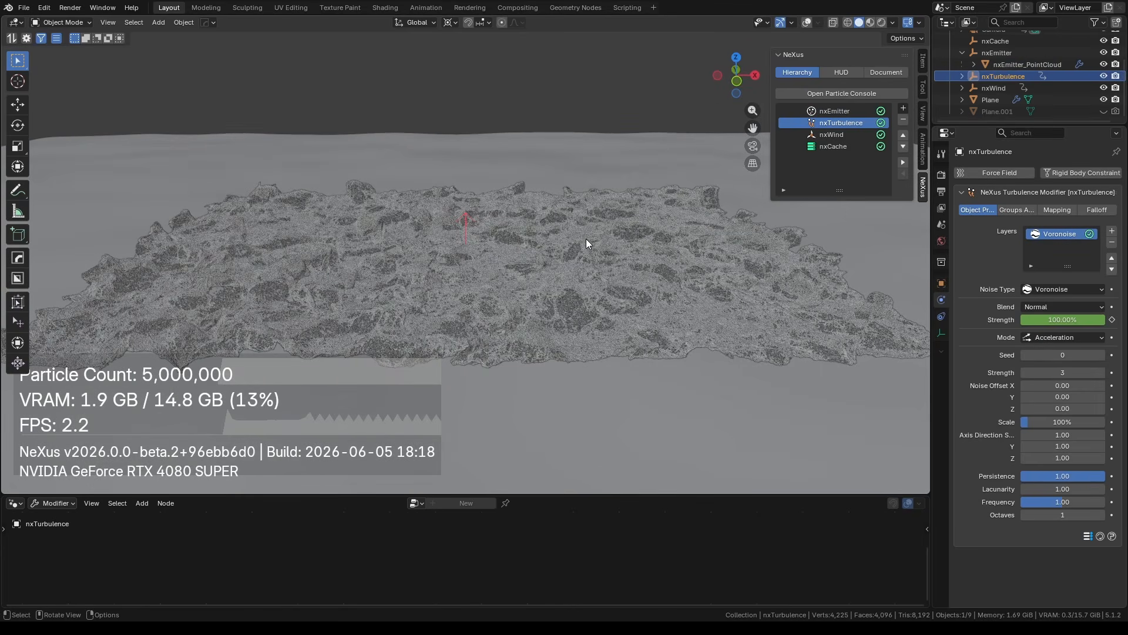
{"action": "left_click", "coordinate": [833, 134]}
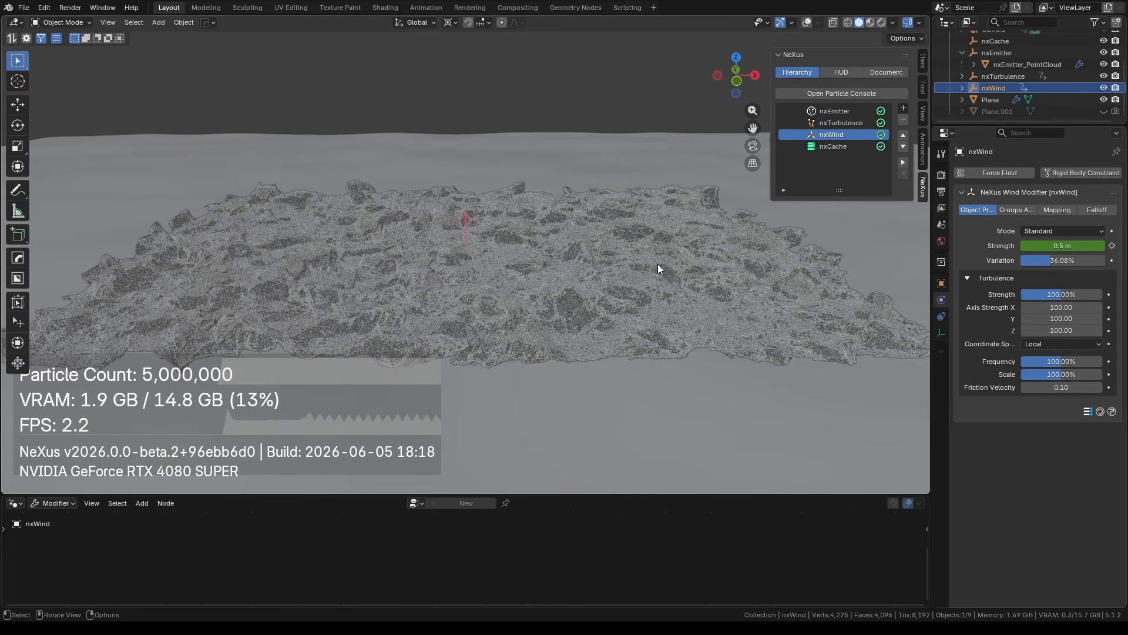
{"action": "key", "text": "KP_1"}
{"action": "left_click", "coordinate": [835, 147]}
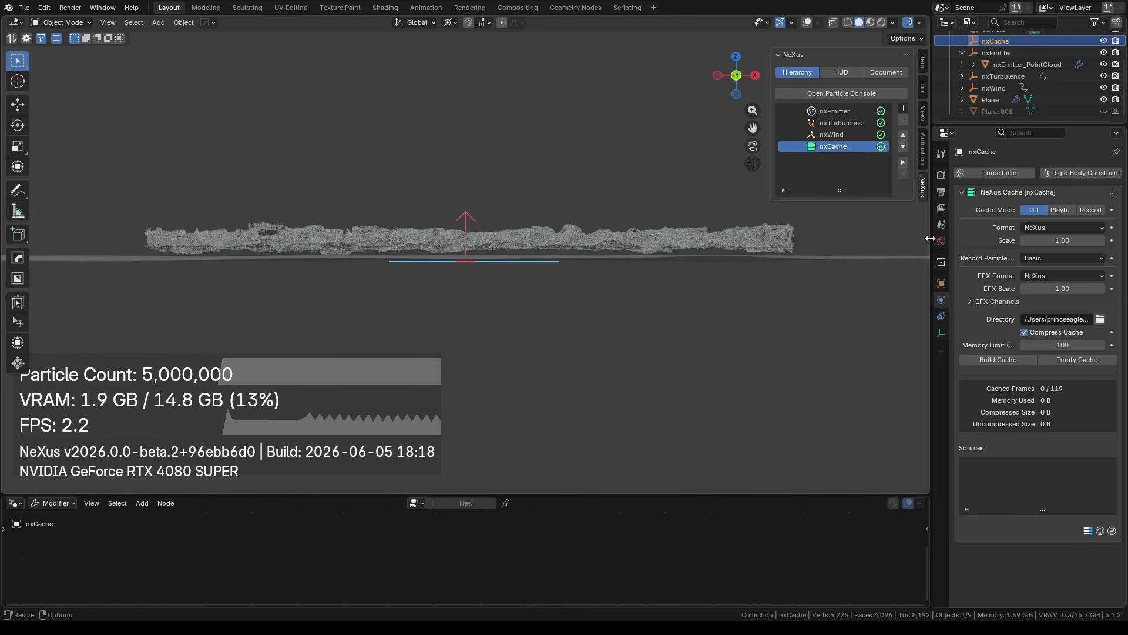
{"action": "left_click_drag", "start_coordinate": [930, 238], "coordinate": [905, 244]}
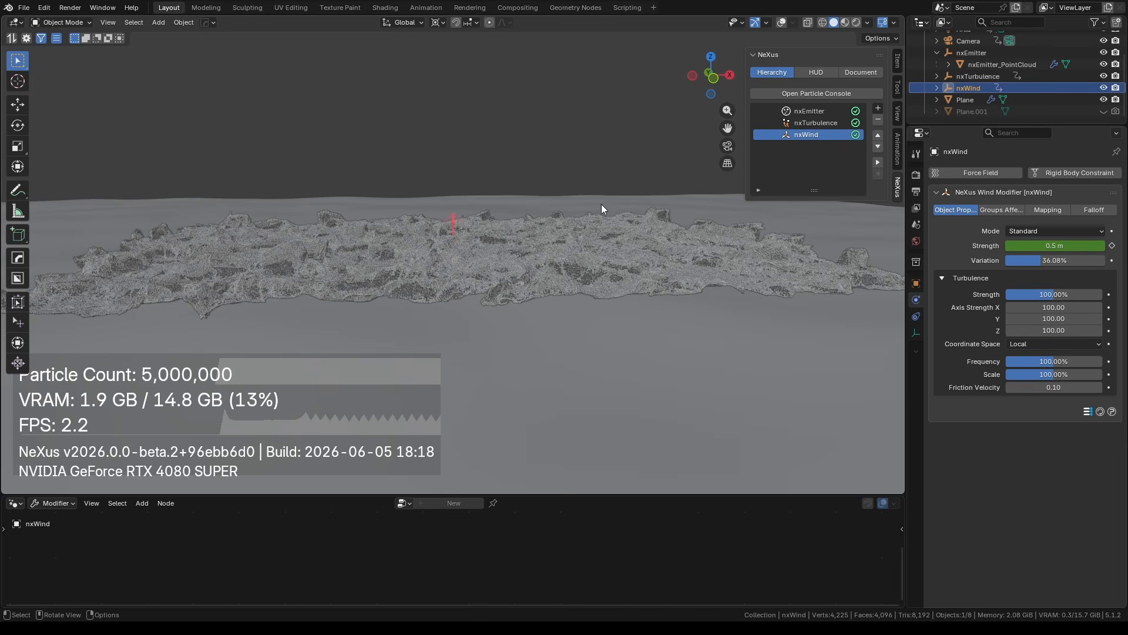
Start a new empty scene and add an nxEmitter from the NeXus modifiers.
{"action": "left_click", "coordinate": [23, 7]}
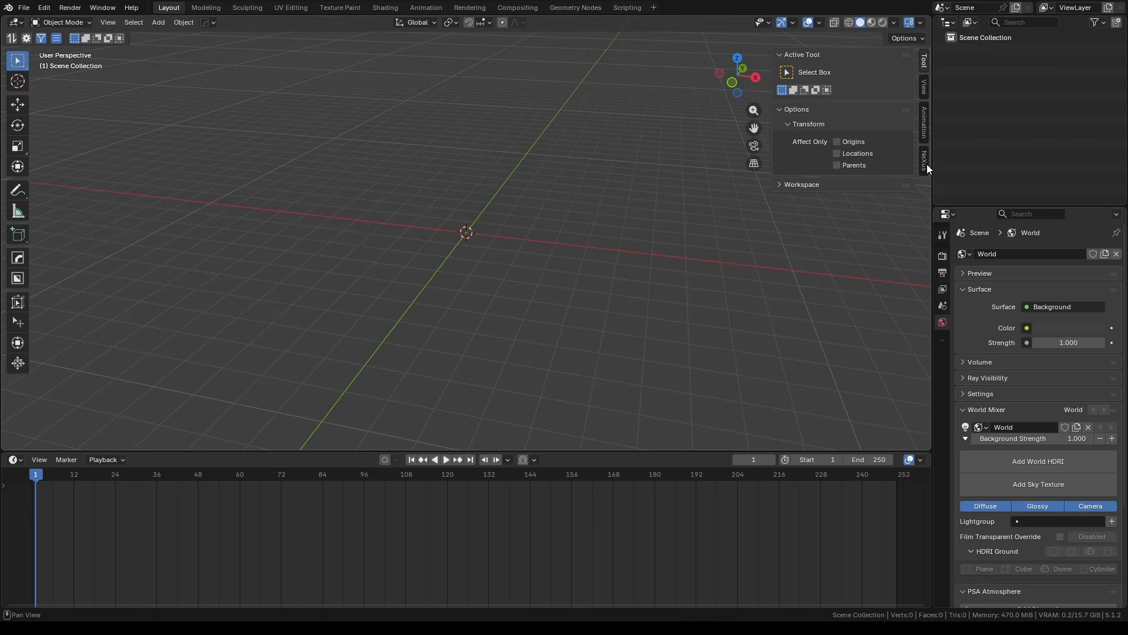
{"action": "left_click", "coordinate": [926, 164]}
{"action": "left_click", "coordinate": [904, 108]}
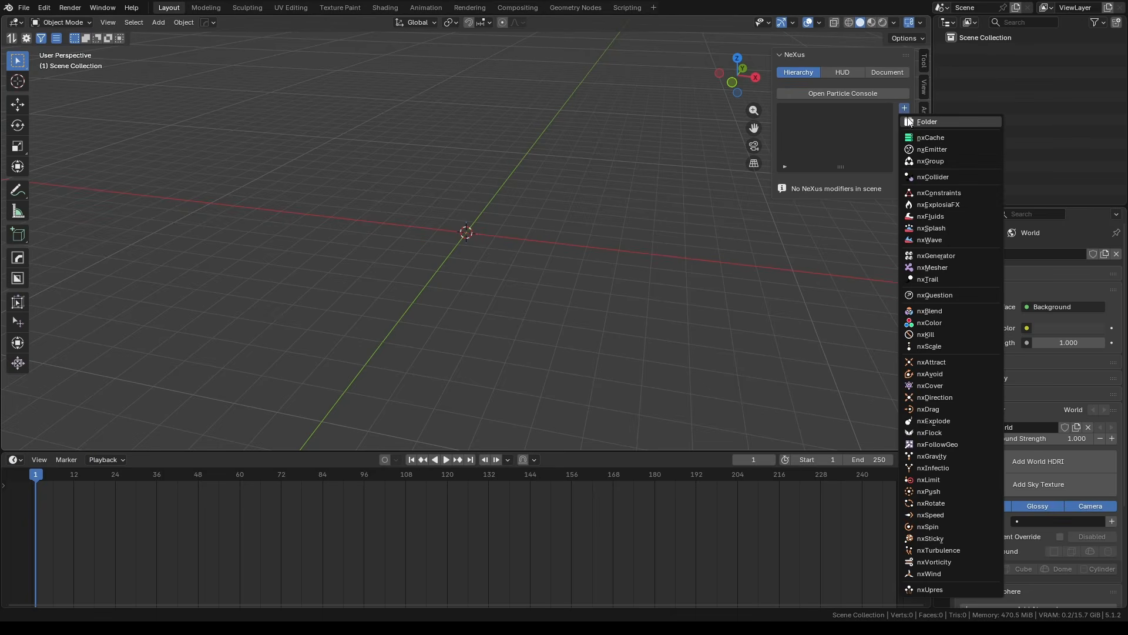
{"action": "left_click", "coordinate": [915, 149]}
Add a mesh plane and scale its geometry by 3 in Edit Mode.
{"action": "key", "text": "shift+a"}
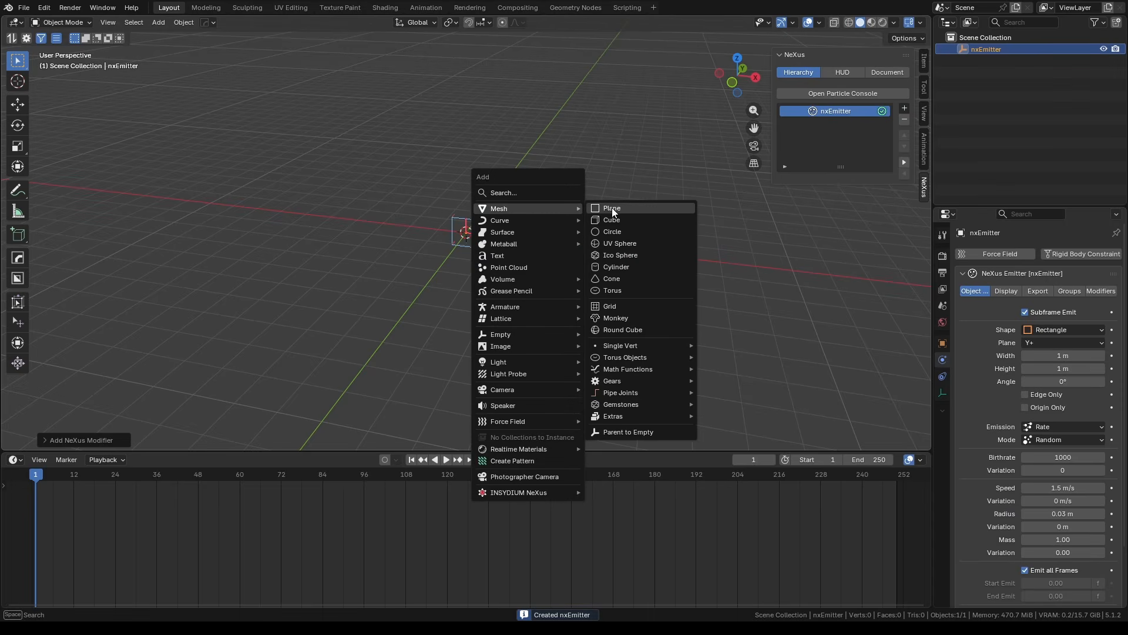
{"action": "left_click", "coordinate": [614, 209]}
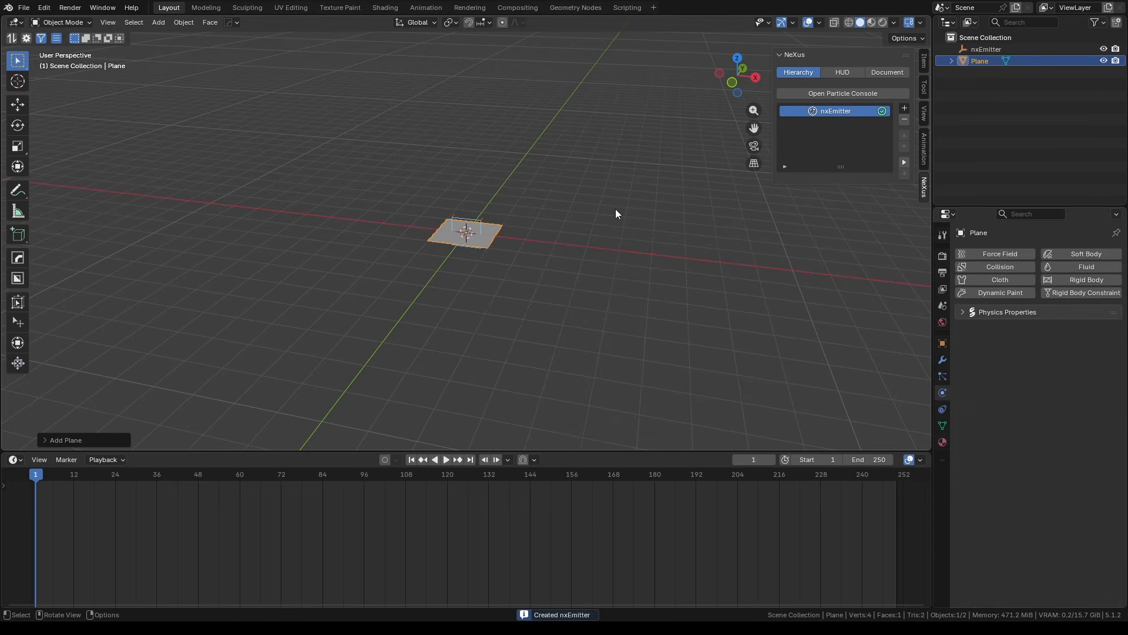
{"action": "key", "text": "Tab"}
{"action": "type", "text": "s3"}
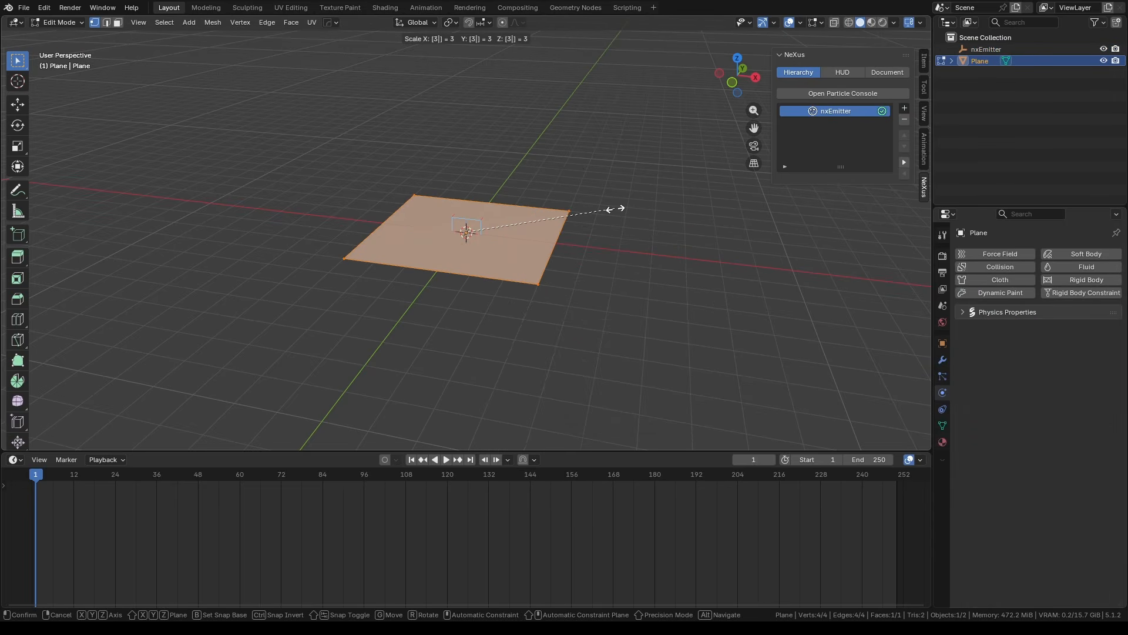
{"action": "key", "text": "Return"}
Subdivide the plane's mesh repeatedly until it forms a grid of 1,024 faces.
{"action": "right_click", "coordinate": [544, 230]}
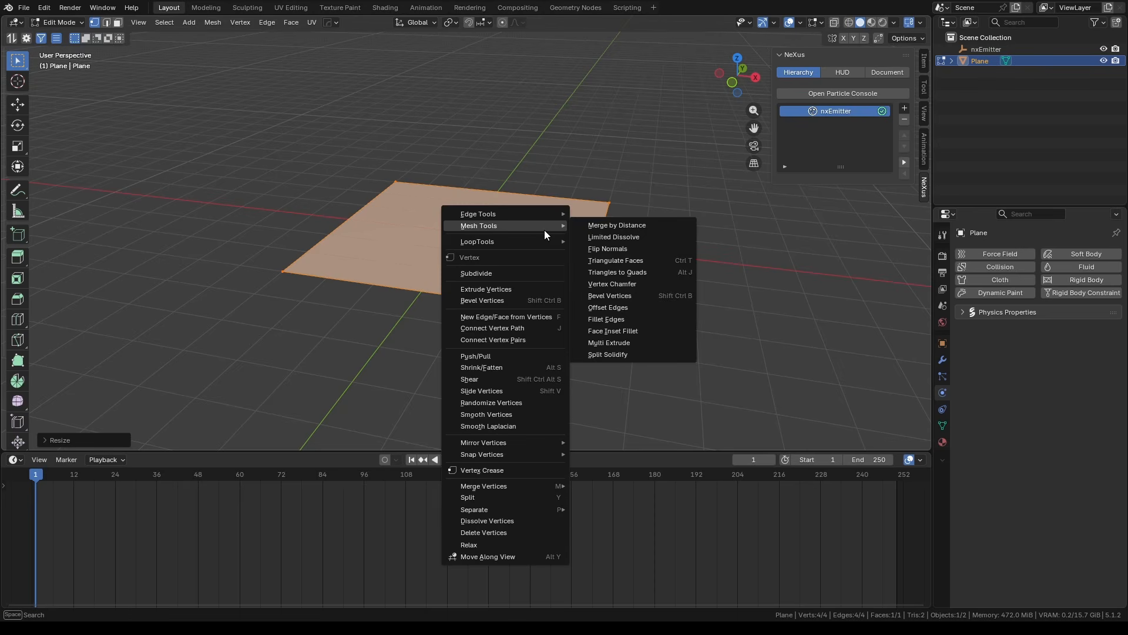
{"action": "left_click", "coordinate": [520, 268]}
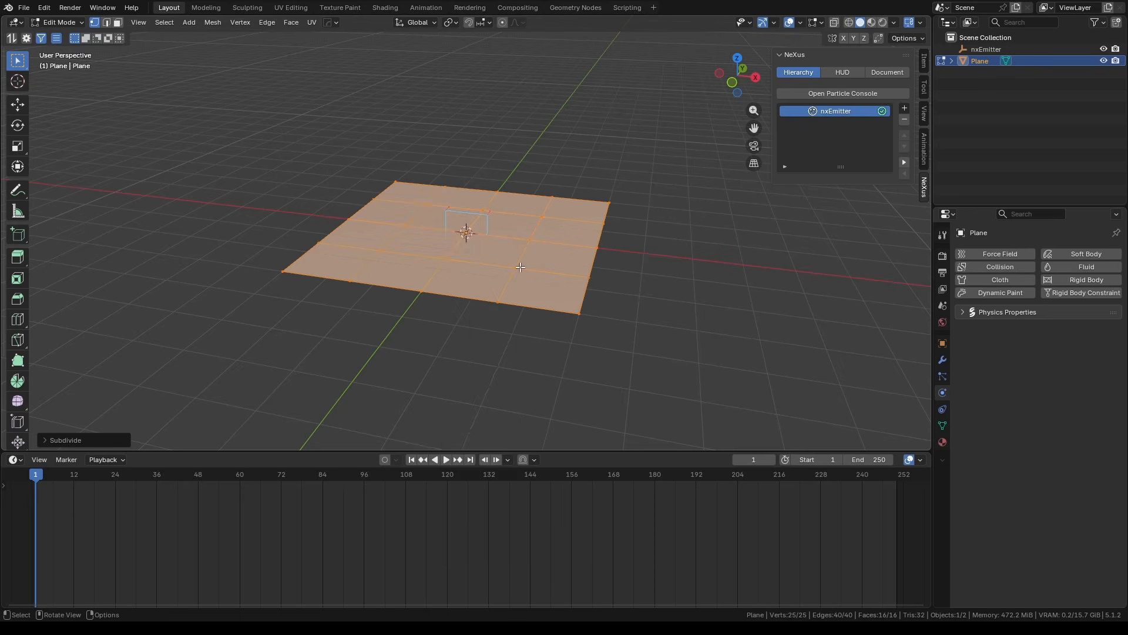
{"action": "right_click", "coordinate": [520, 268]}
{"action": "left_click", "coordinate": [520, 267]}
{"action": "scroll", "coordinate": [518, 267], "scroll_direction": "up", "scroll_amount": 5}
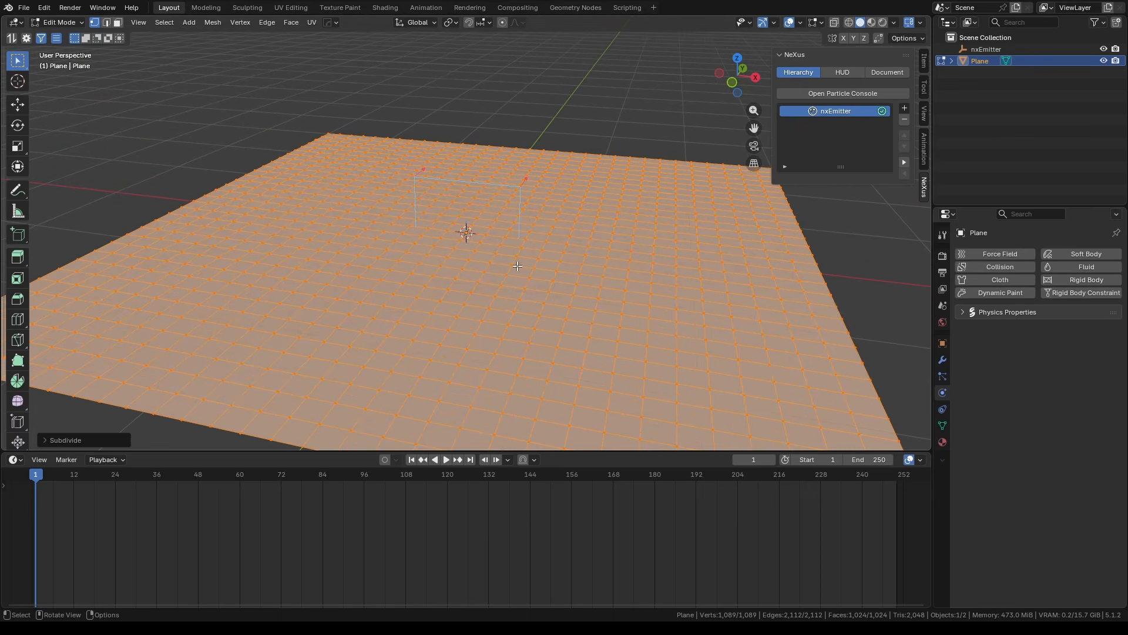
Randomly select about half of the plane's vertices and raise them slightly along Z with smooth proportional editing, size about 0.36 m.
{"action": "left_click", "coordinate": [517, 266]}
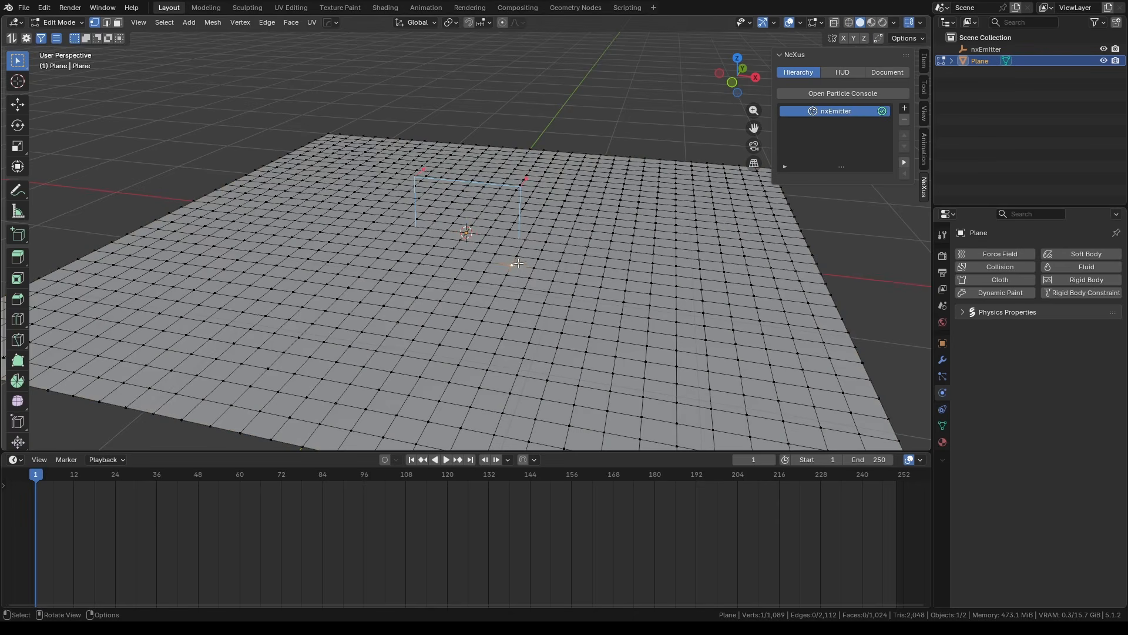
{"action": "left_click", "coordinate": [172, 24]}
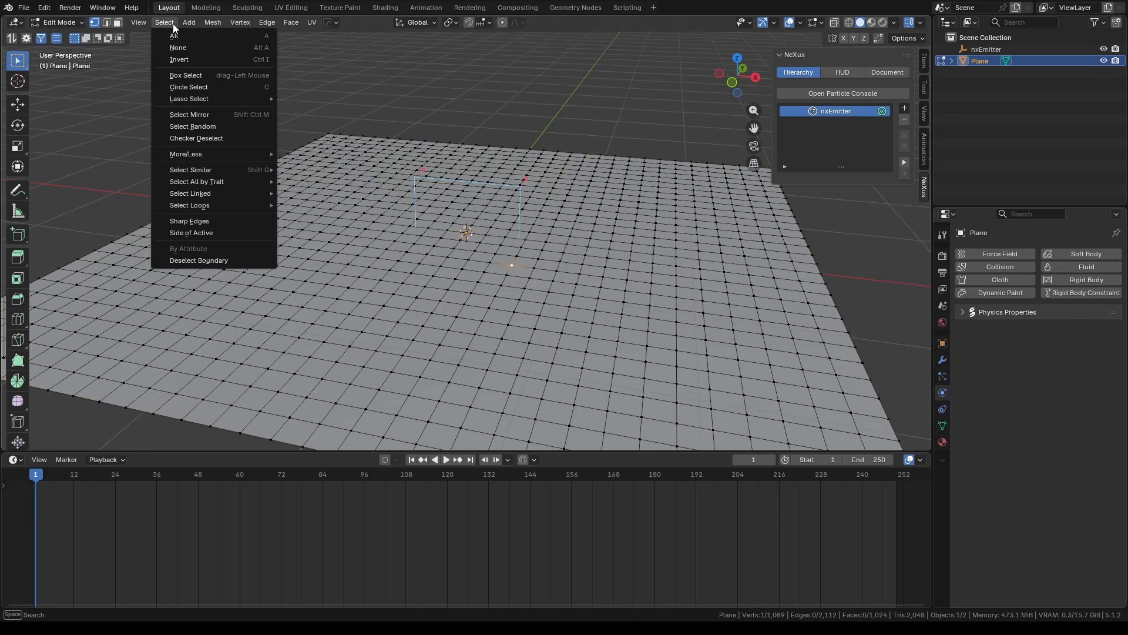
{"action": "left_click", "coordinate": [210, 132]}
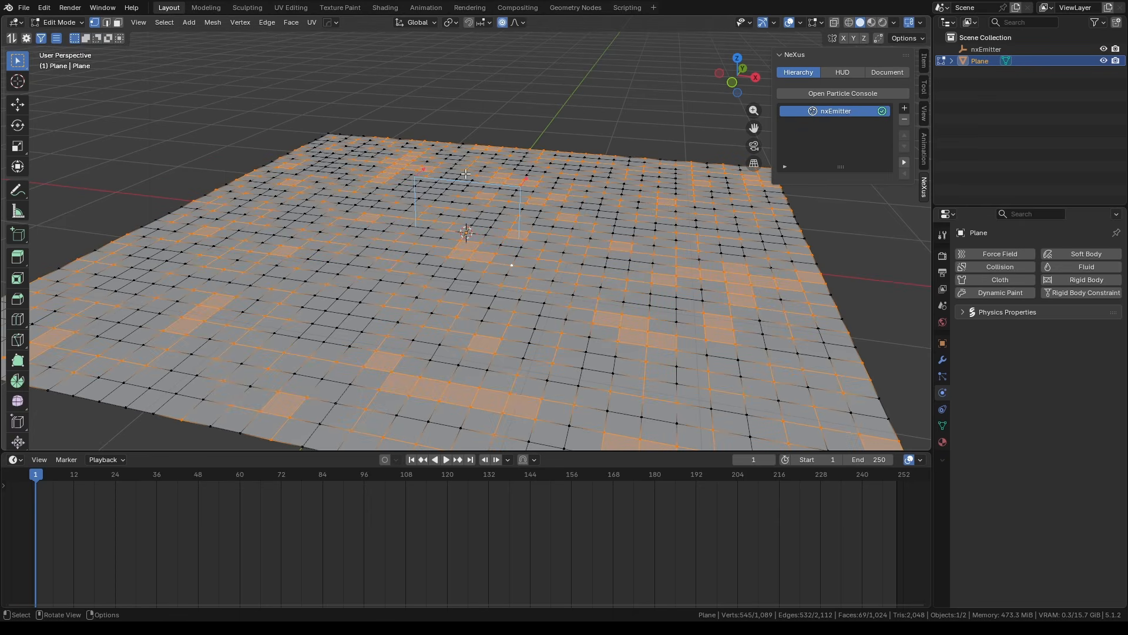
{"action": "key", "text": "g"}
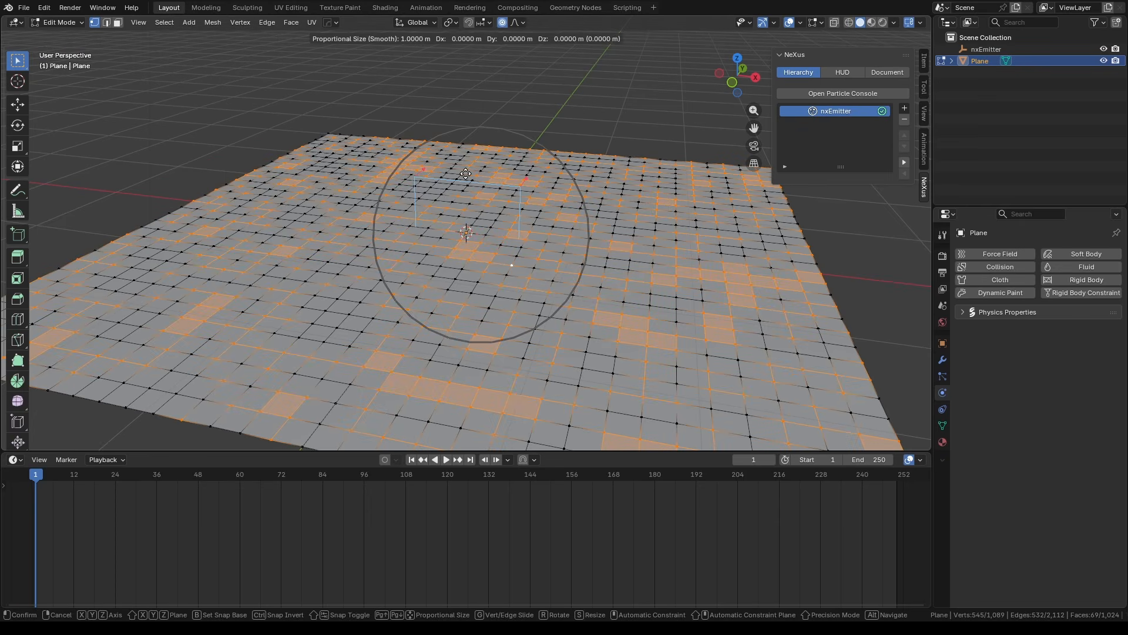
{"action": "key", "text": "z"}
{"action": "scroll", "coordinate": [466, 163], "scroll_direction": "up", "scroll_amount": 13}
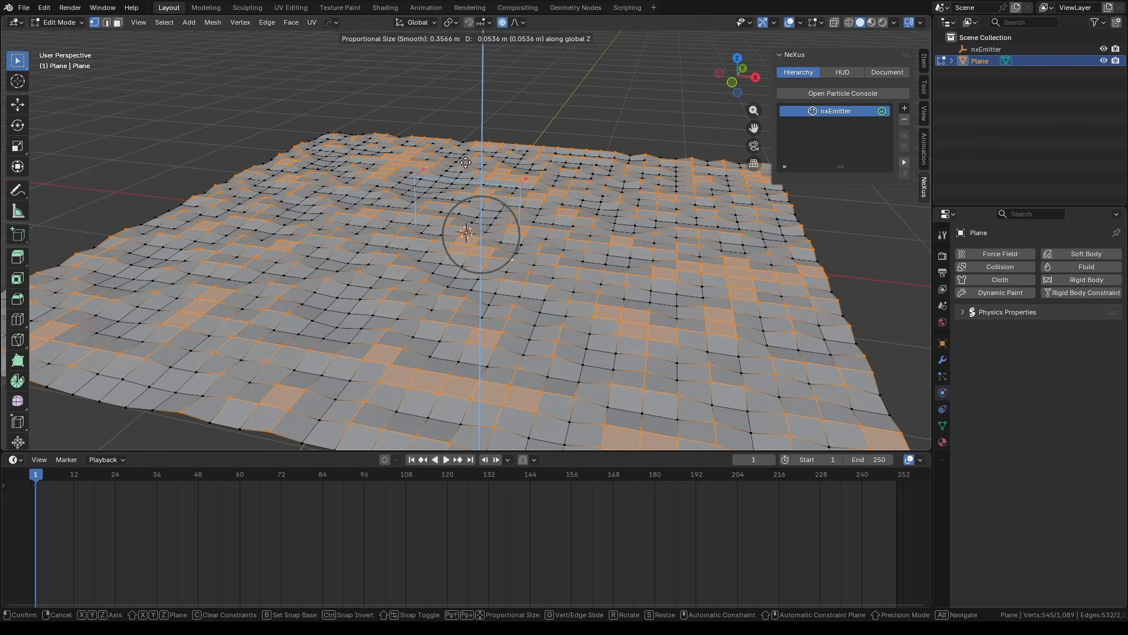
{"action": "left_click", "coordinate": [486, 252]}
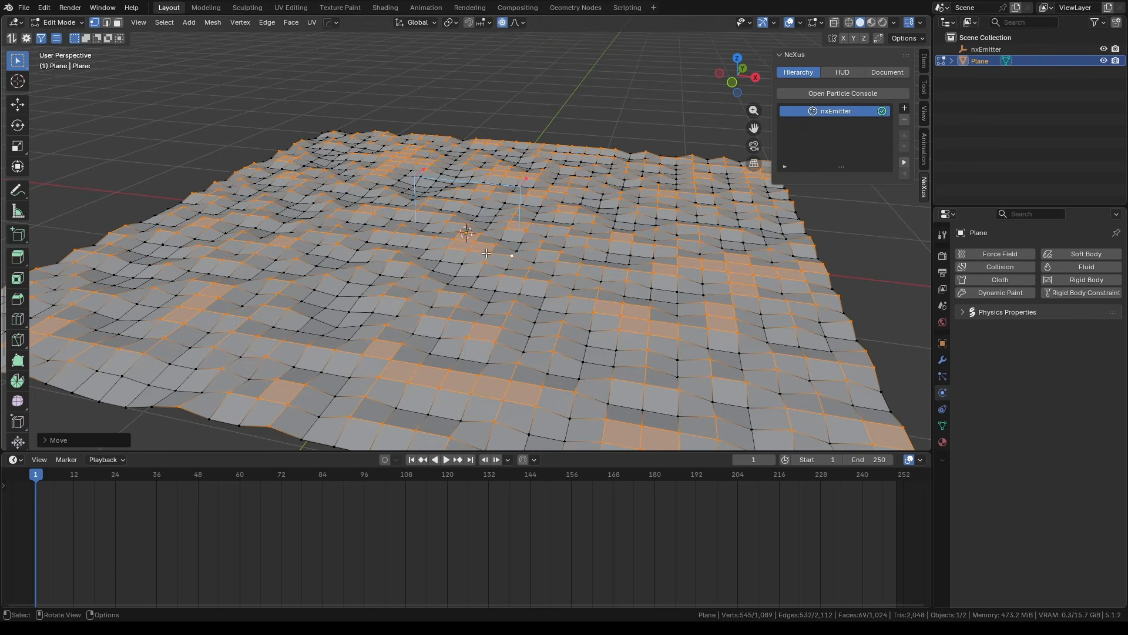
Return the plane to Object Mode and apply Shade Auto Smooth to it.
{"action": "key", "text": "Tab"}
{"action": "right_click", "coordinate": [485, 252]}
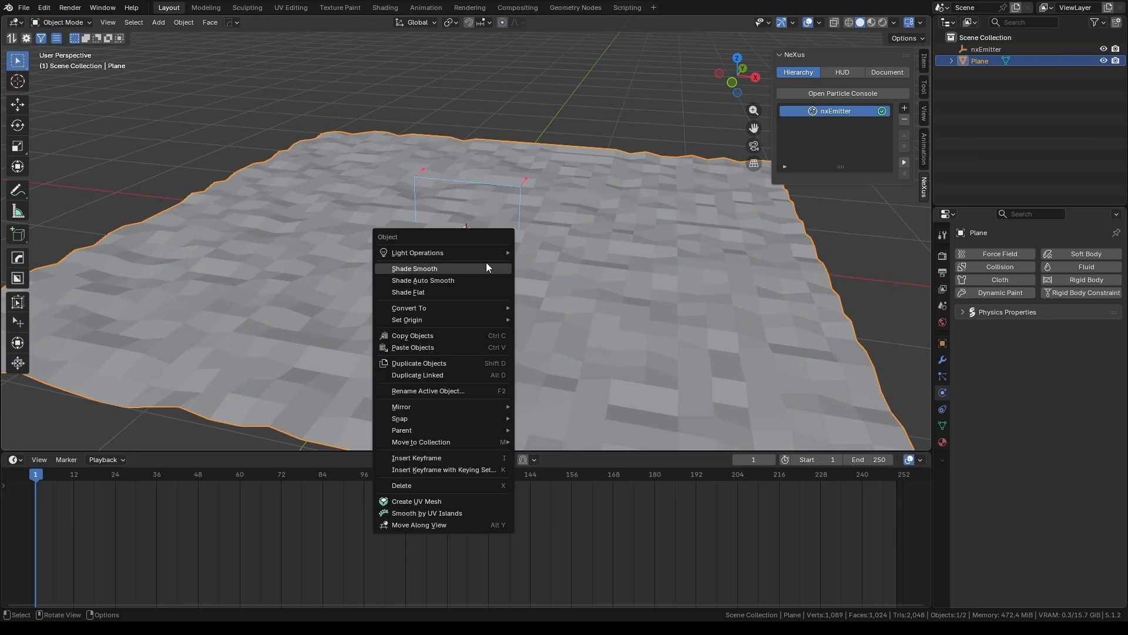
{"action": "left_click", "coordinate": [480, 279]}
Add a Catmull-Clark Subdivision modifier to the plane and apply it to the mesh.
{"action": "left_click", "coordinate": [942, 360]}
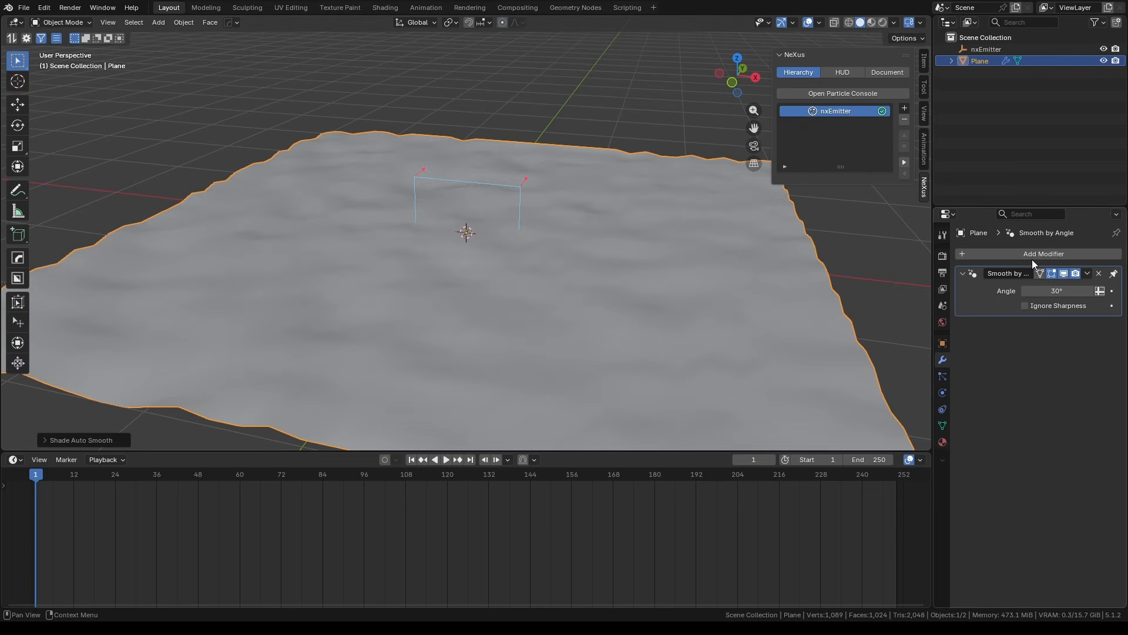
{"action": "left_click", "coordinate": [1034, 259]}
{"action": "type", "text": "s"}
{"action": "left_click", "coordinate": [1014, 284]}
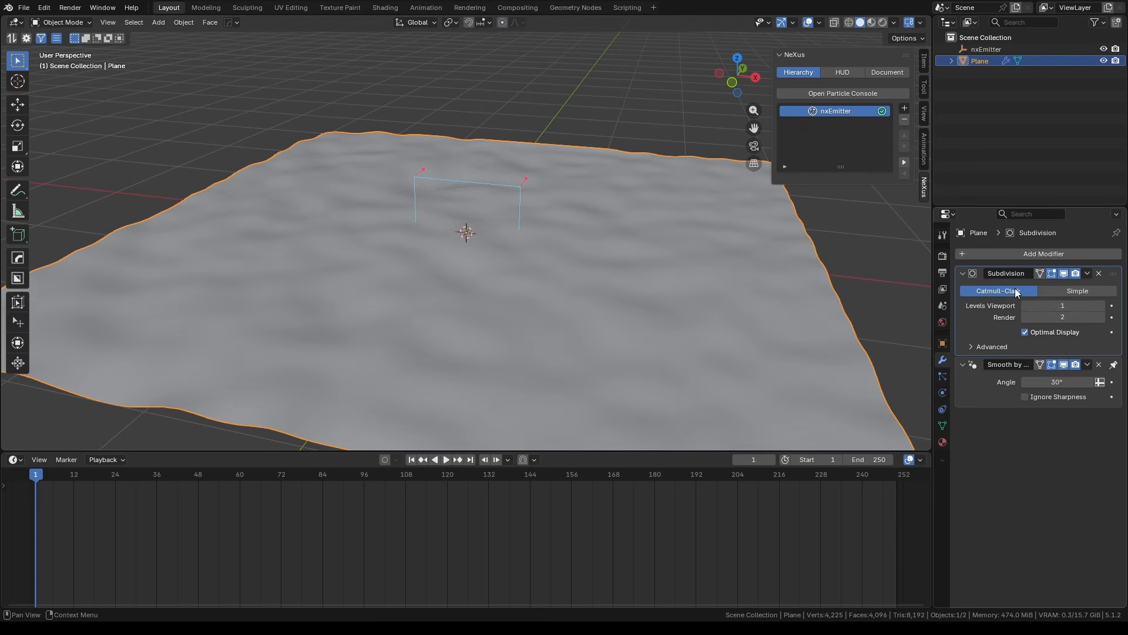
{"action": "left_click", "coordinate": [1087, 272]}
{"action": "left_click", "coordinate": [1080, 282]}
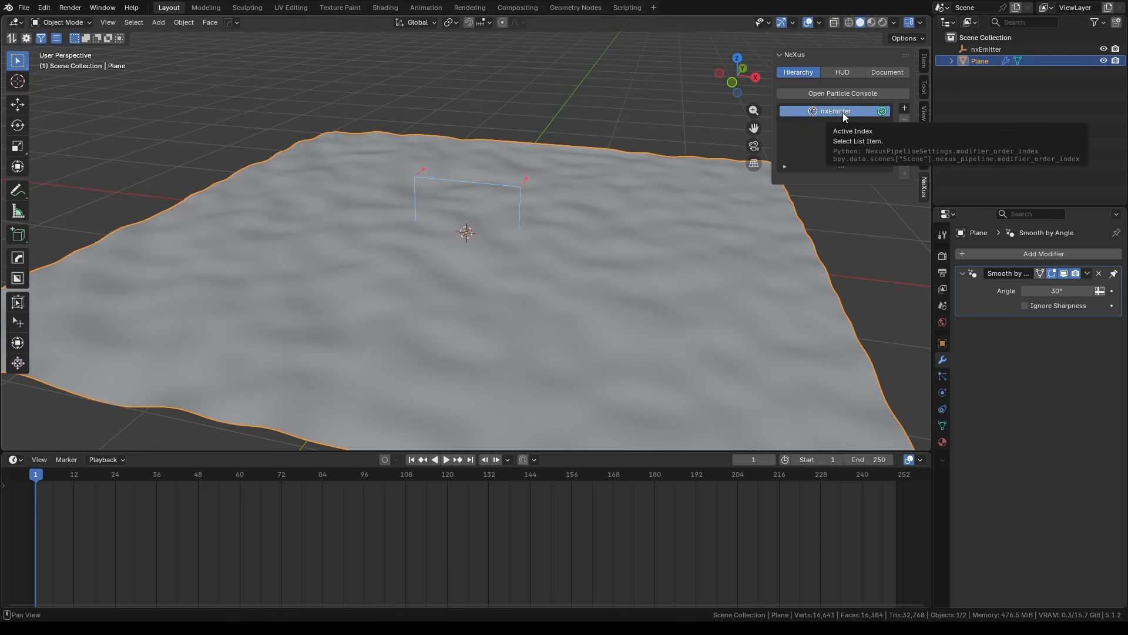
Set the nxEmitter's shape to Object with Plane as the emission object.
{"action": "left_click", "coordinate": [843, 111]}
{"action": "left_click_drag", "start_coordinate": [933, 294], "coordinate": [879, 312]}
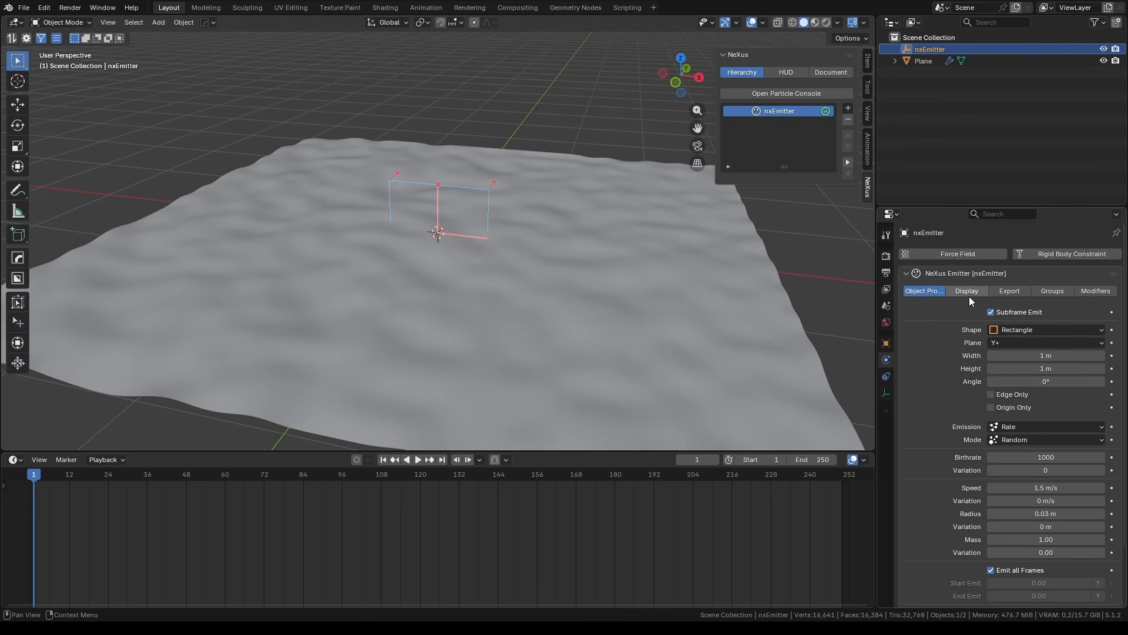
{"action": "left_click", "coordinate": [1018, 330]}
{"action": "left_click", "coordinate": [1013, 397]}
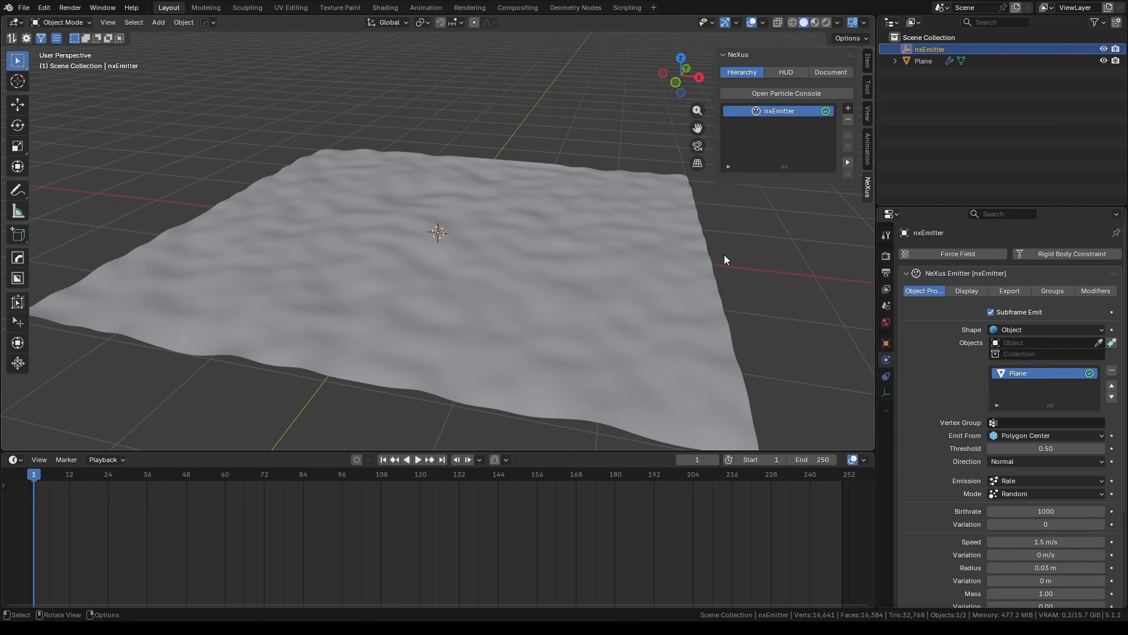
Play the animation to check the emission from the plane and return to the first frame.
{"action": "key", "text": "space"}
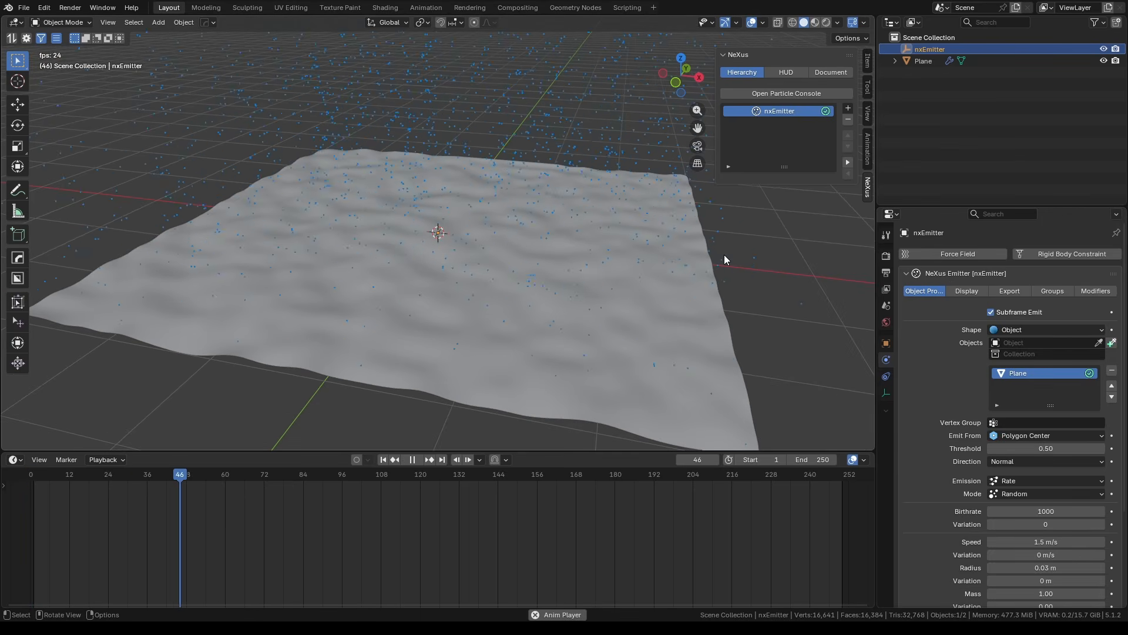
{"action": "key", "text": "space"}
{"action": "key", "text": "shift+Left"}
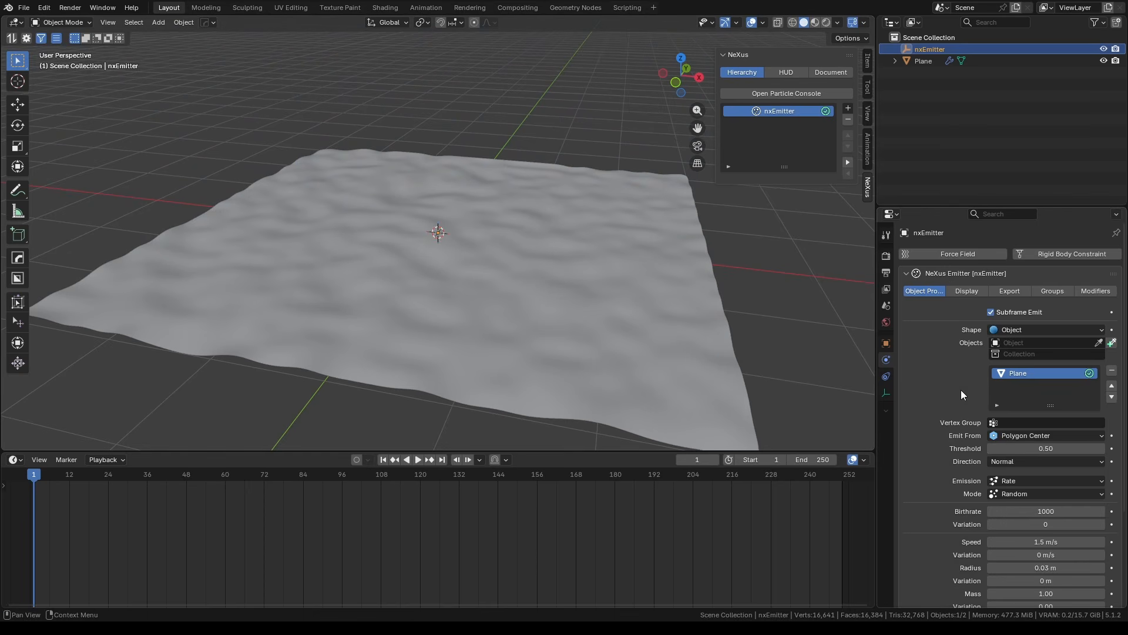
Set the emitter's Emit From option to Polygon Area and preview the emission from a lower viewing angle.
{"action": "left_click", "coordinate": [1006, 437]}
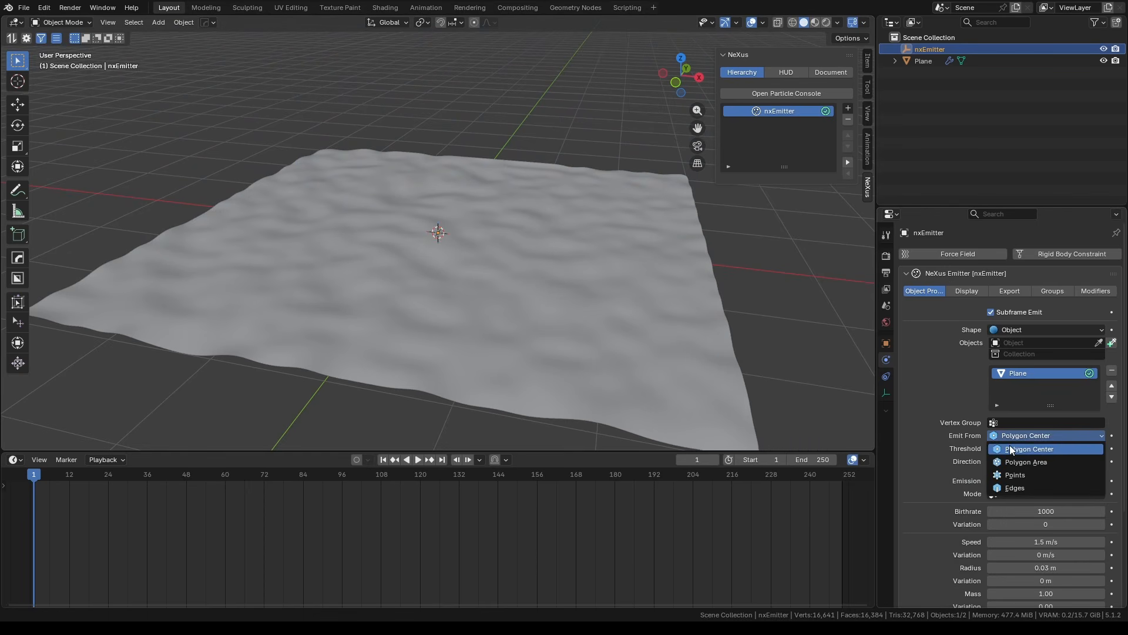
{"action": "left_click", "coordinate": [1012, 461]}
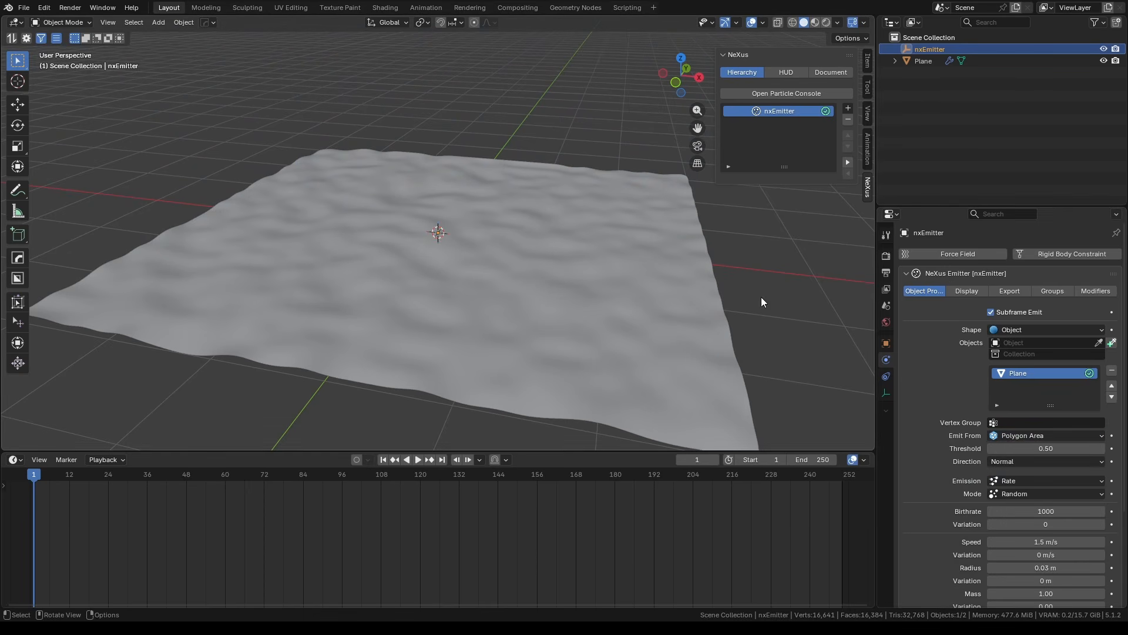
{"action": "key", "text": "space"}
{"action": "middle_click_drag", "start_coordinate": [661, 269], "coordinate": [647, 241]}
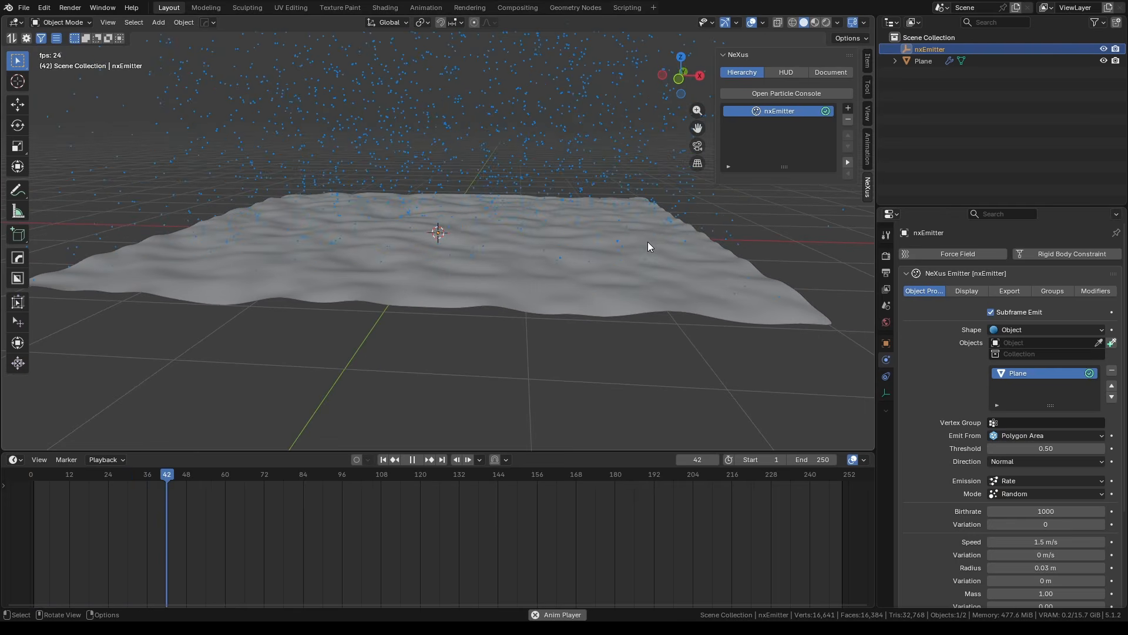
{"action": "key", "text": "Escape"}
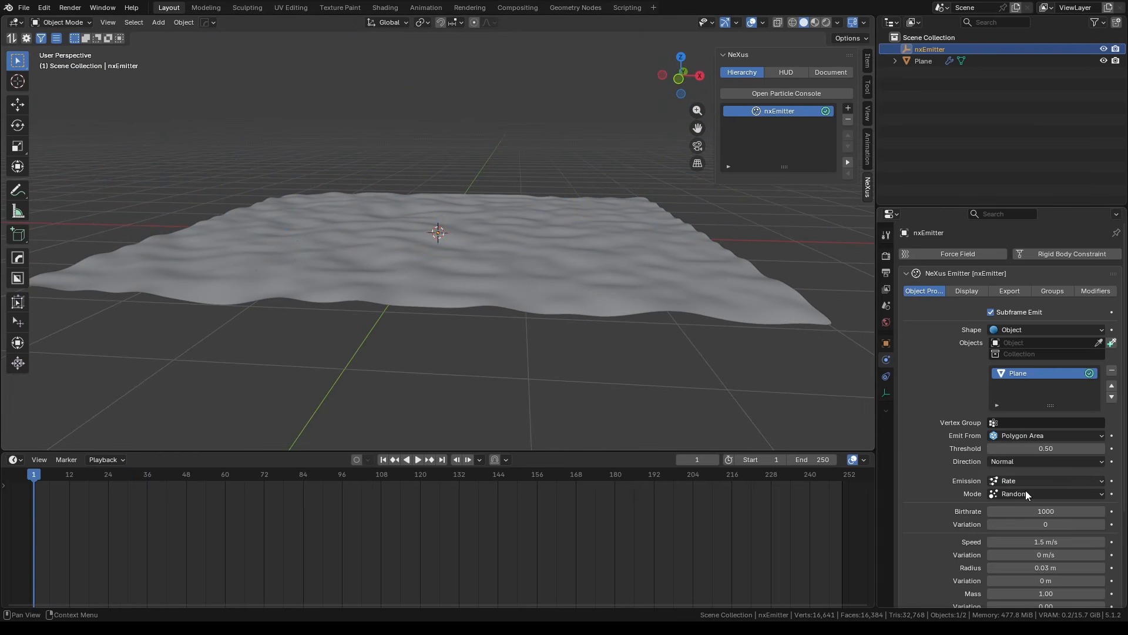
Set the emitter's Speed to 0 m/s and play the simulation to check the particles on the plane.
{"action": "left_click", "coordinate": [1039, 542]}
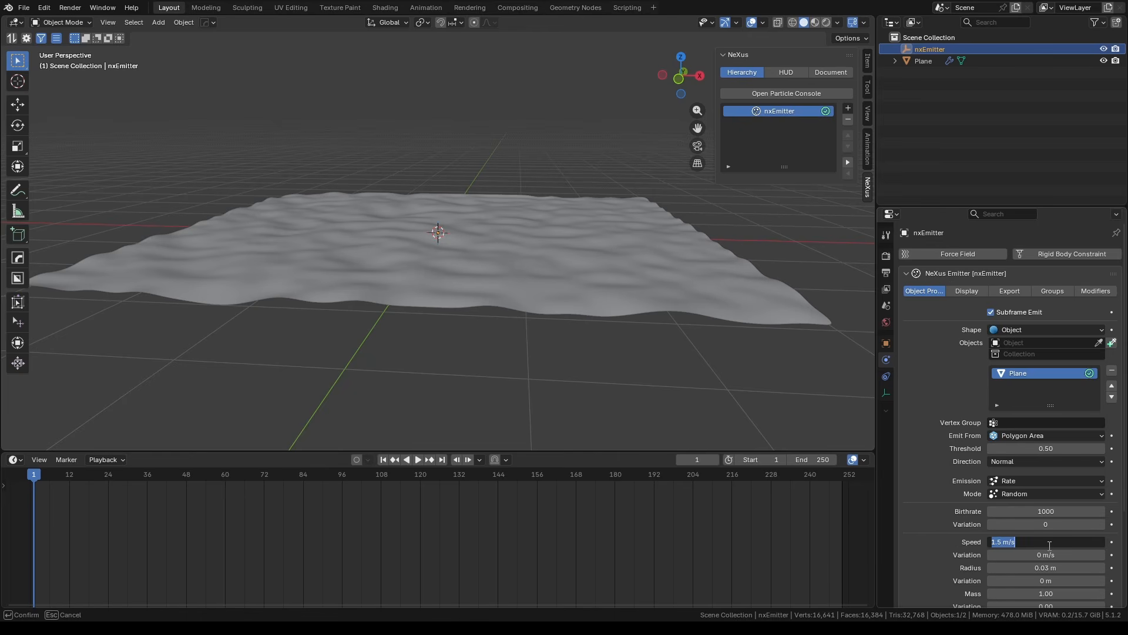
{"action": "type", "text": "0"}
{"action": "key", "text": "Return"}
{"action": "left_click", "coordinate": [733, 378]}
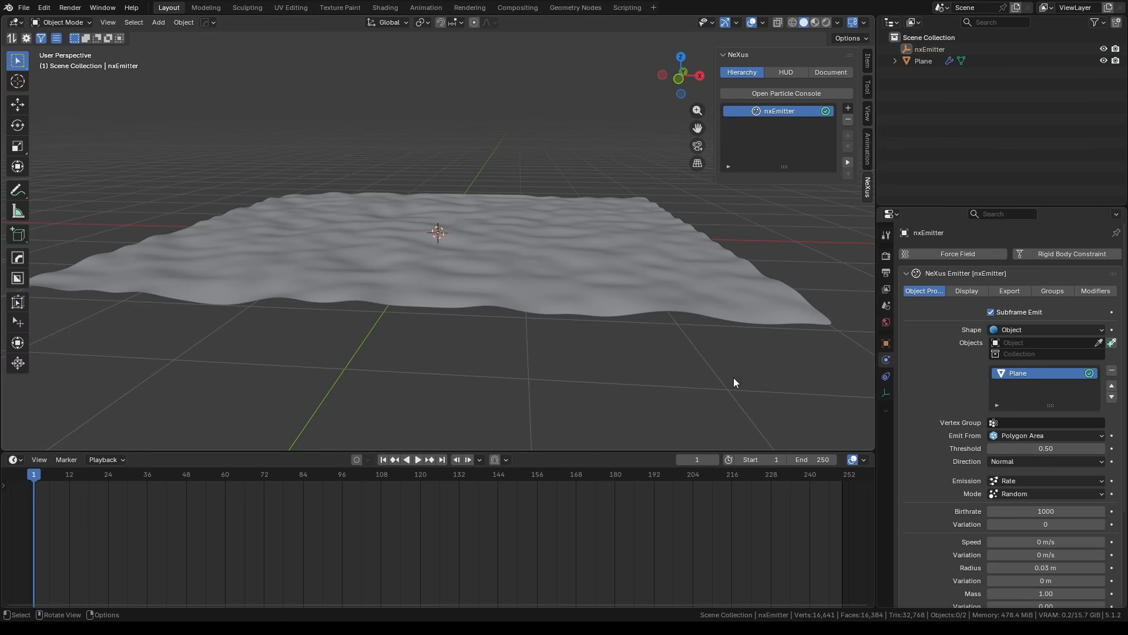
{"action": "key", "text": "space"}
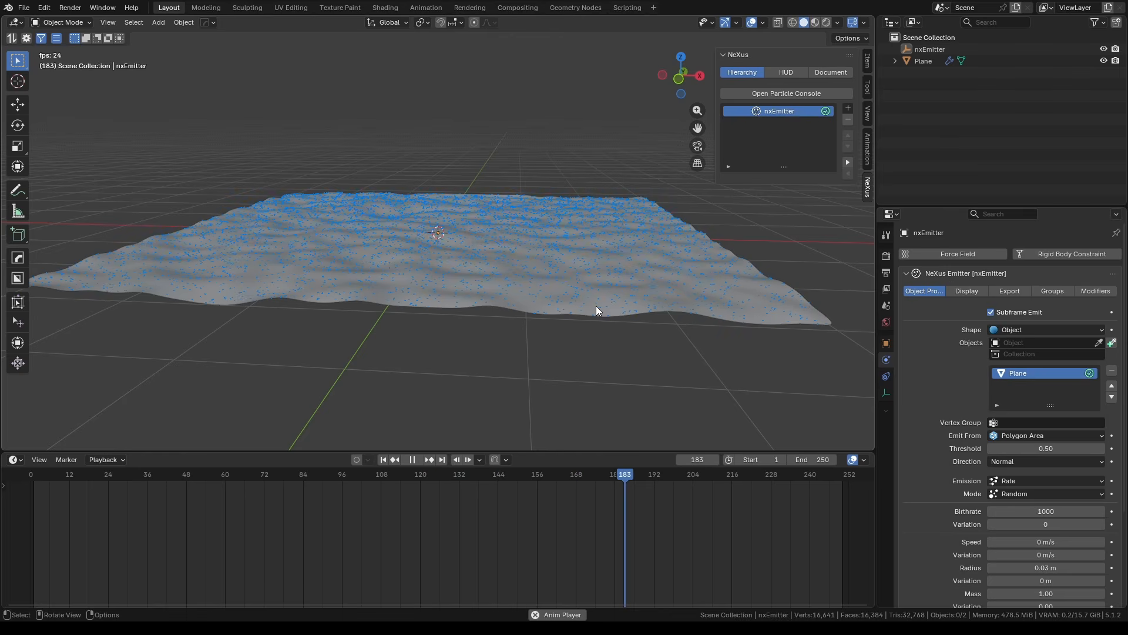
{"action": "key", "text": "Escape"}
{"action": "scroll", "coordinate": [1002, 434], "scroll_direction": "down", "scroll_amount": 2}
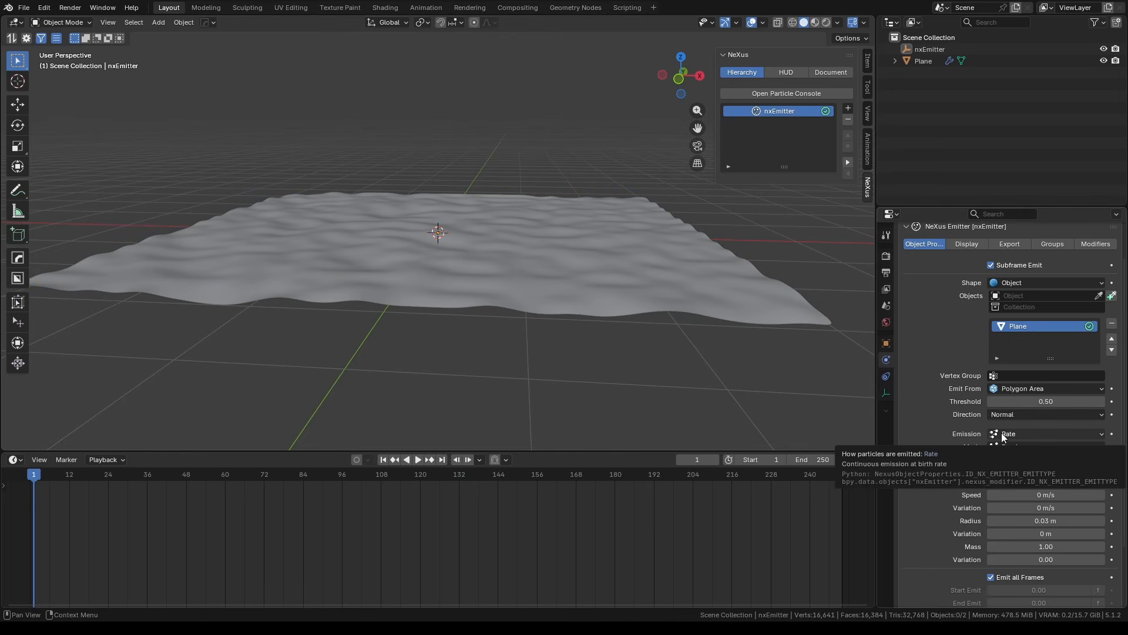
Set the emitter's Emission to Shot with a Count of 10000.
{"action": "left_click", "coordinate": [1003, 435]}
{"action": "left_click", "coordinate": [1012, 448]}
{"action": "left_click", "coordinate": [1031, 463]}
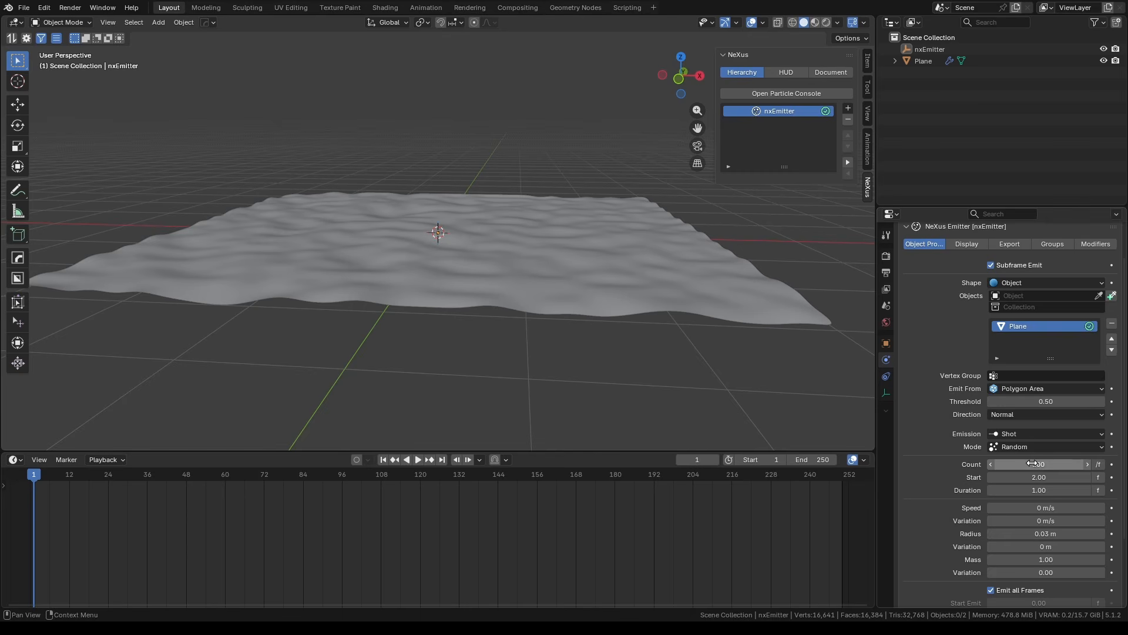
{"action": "type", "text": "10000"}
{"action": "key", "text": "Return"}
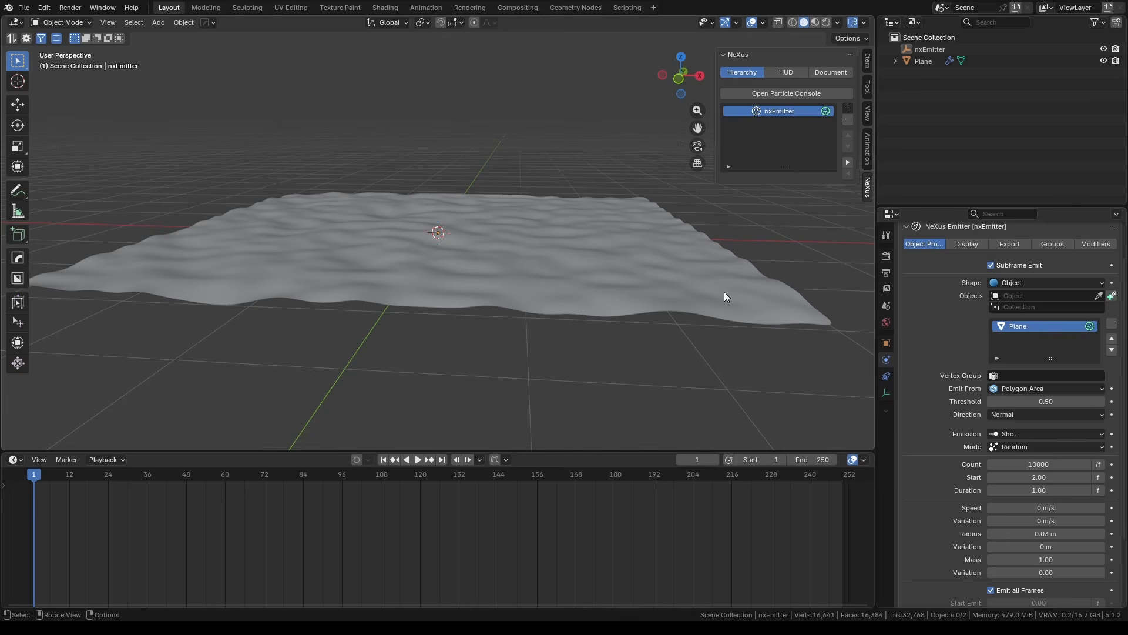
Play the simulation from a rotated view to check the particle distribution over the plane.
{"action": "key", "text": "Right"}
{"action": "middle_click_drag", "start_coordinate": [518, 227], "coordinate": [605, 277]}
{"action": "key", "text": "space"}
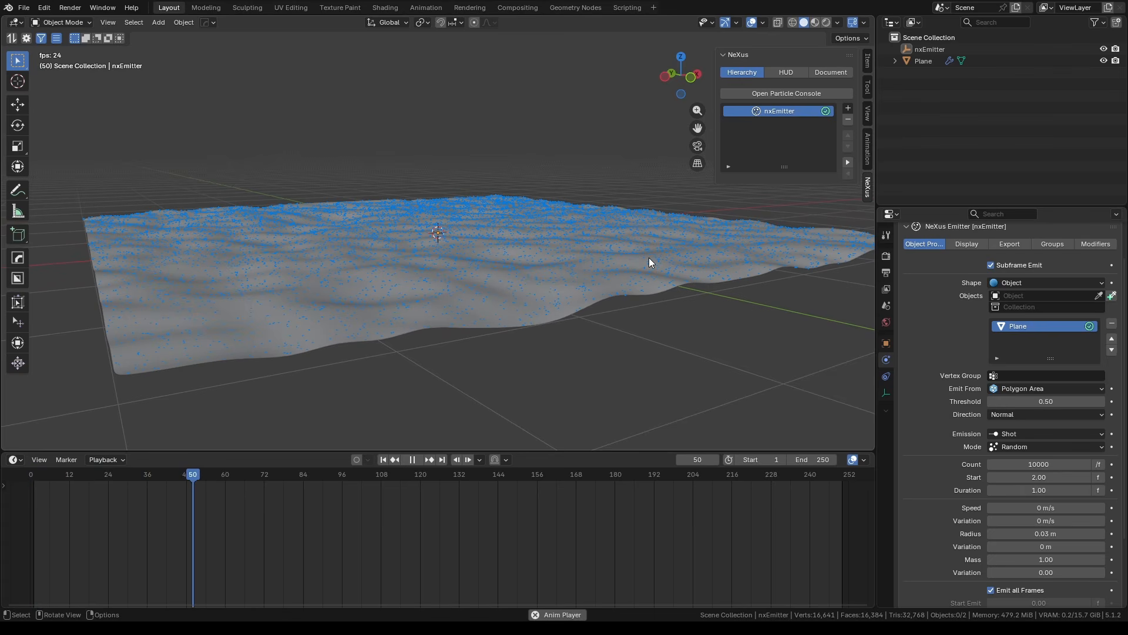
{"action": "key", "text": "Escape"}
Move the plane slightly along the Z axis.
{"action": "left_click", "coordinate": [604, 291]}
{"action": "scroll", "coordinate": [604, 291], "scroll_direction": "up", "scroll_amount": 3}
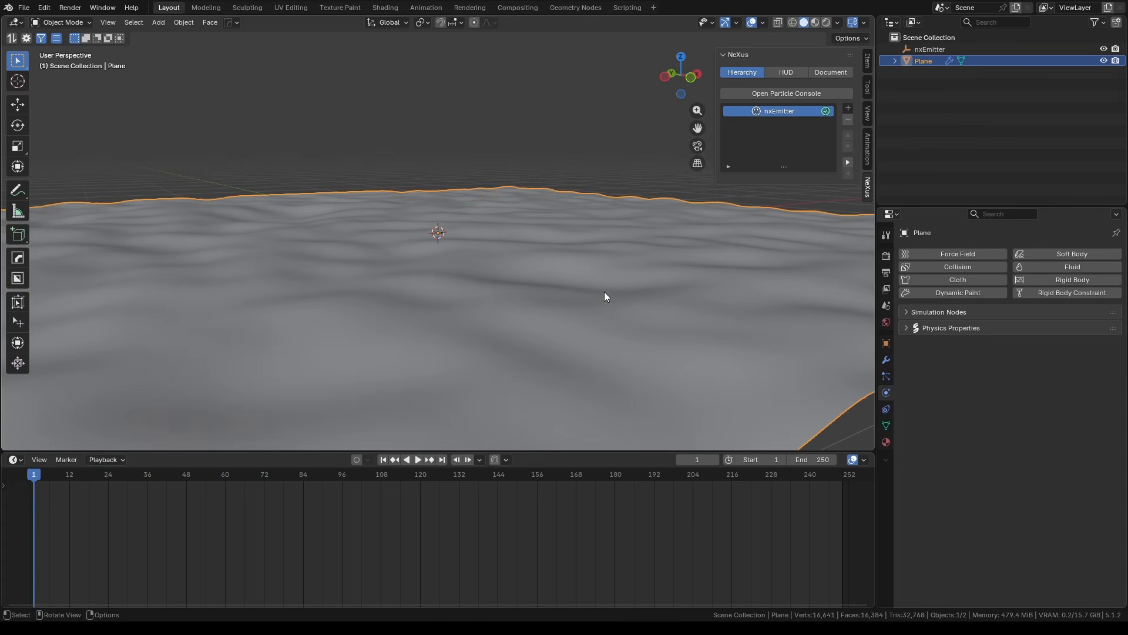
{"action": "key", "text": "g"}
{"action": "key", "text": "z"}
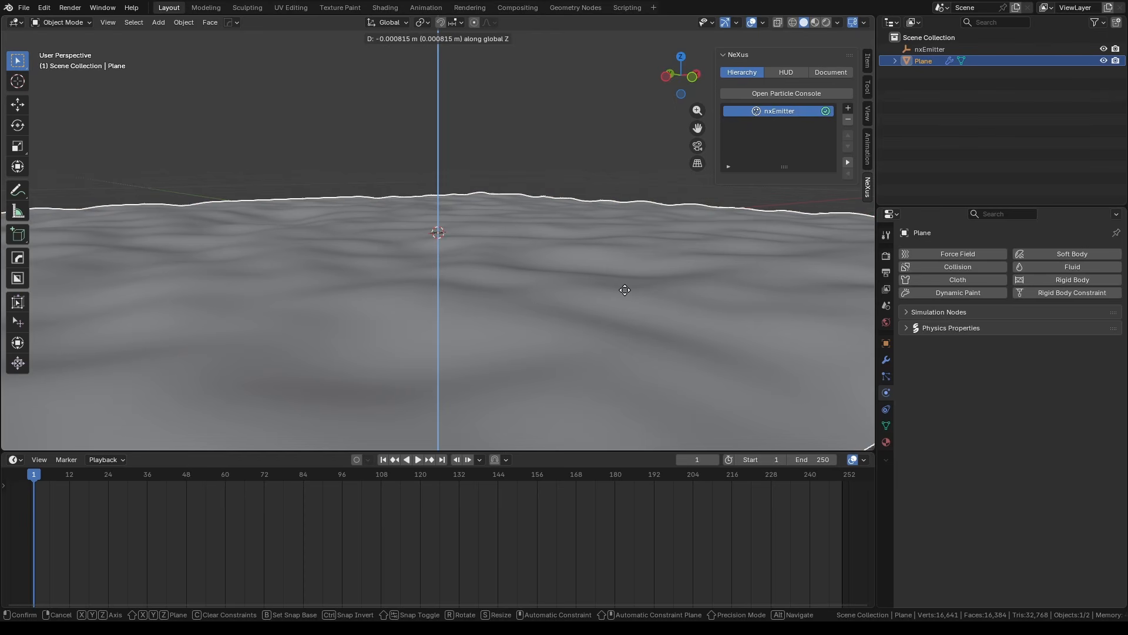
{"action": "left_click", "coordinate": [625, 306]}
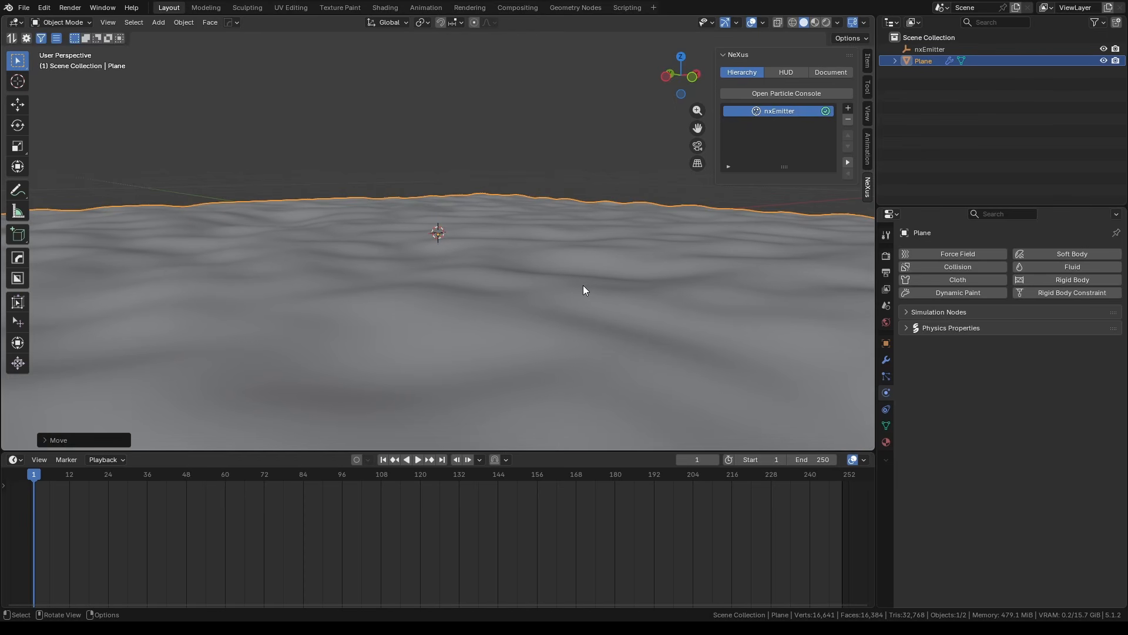
Preview the particles from the front, add an nxWind modifier and play to check its effect.
{"action": "key", "text": "KP_1"}
{"action": "key", "text": "space"}
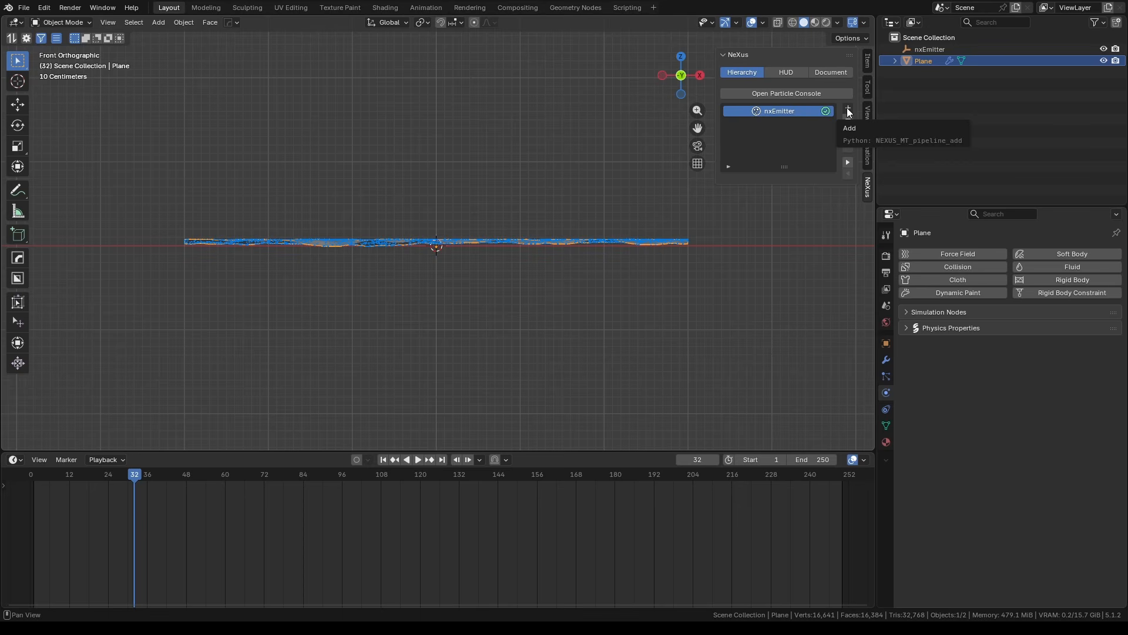
{"action": "left_click", "coordinate": [848, 110]}
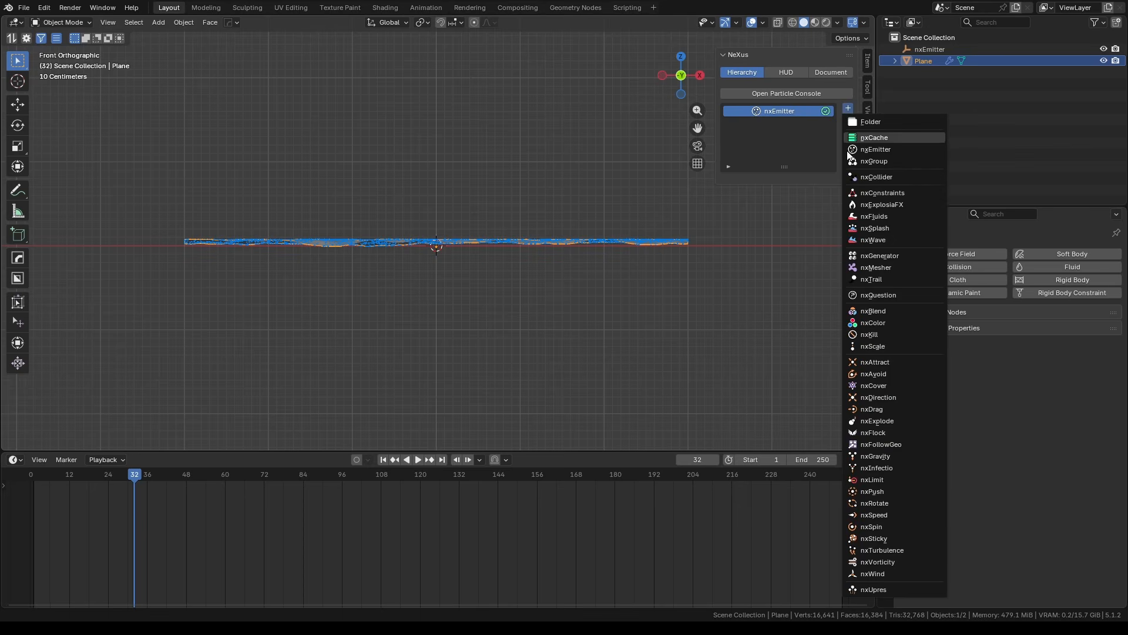
{"action": "left_click", "coordinate": [890, 575]}
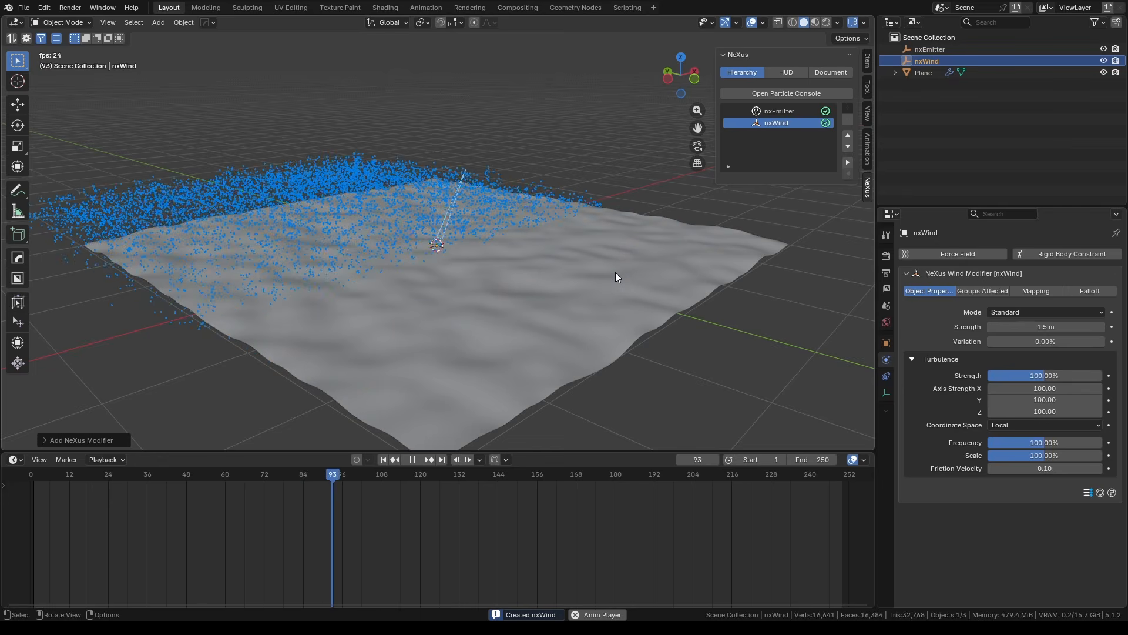
{"action": "key", "text": "Escape"}
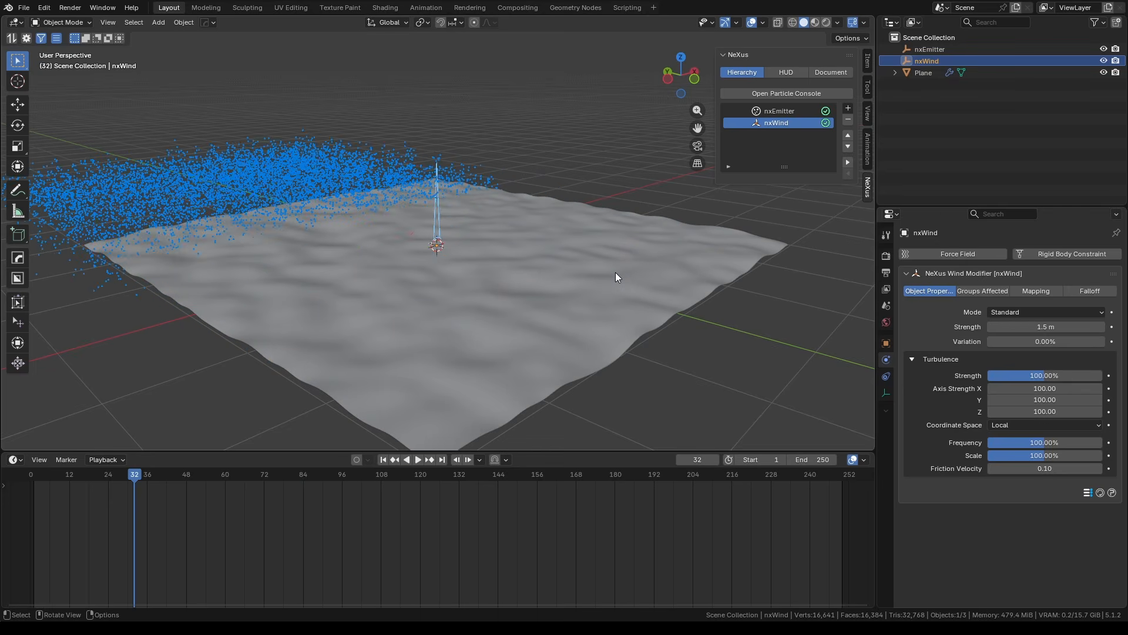
Rotate nxWind 90° about the X axis at the first frame and play to check the wind direction.
{"action": "key", "text": "shift+Left"}
{"action": "type", "text": "rx90"}
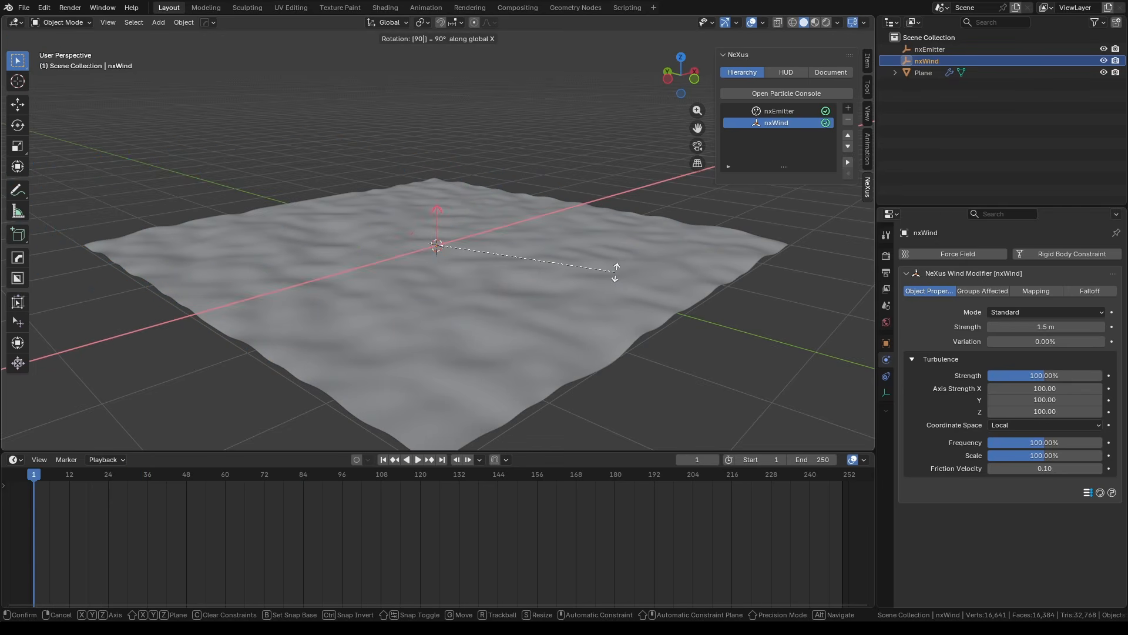
{"action": "key", "text": "Return"}
{"action": "middle_click_drag", "start_coordinate": [615, 273], "coordinate": [451, 210]}
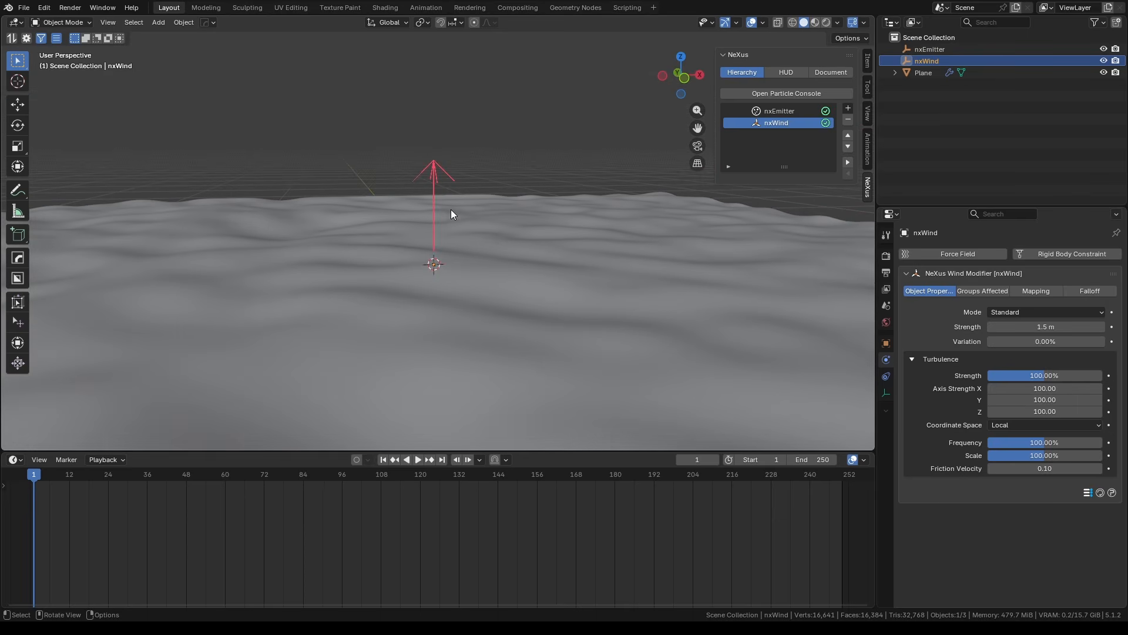
{"action": "key", "text": "space"}
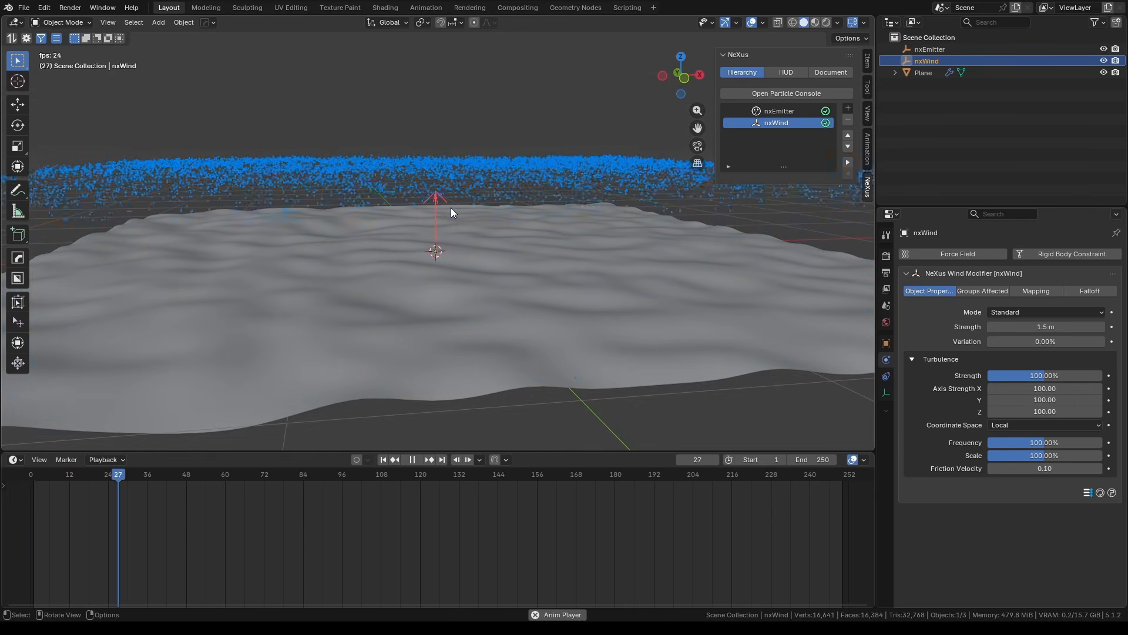
{"action": "key", "text": "space"}
{"action": "key", "text": "shift+Left"}
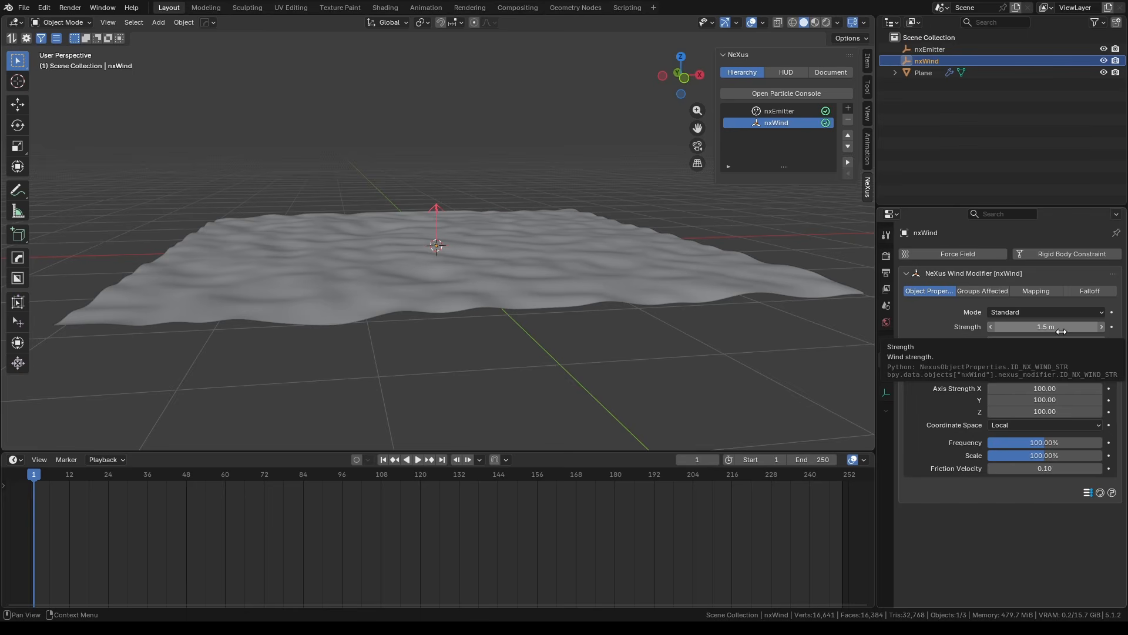
Set the scene's Frame Rate to 30 fps.
{"action": "left_click", "coordinate": [885, 271]}
{"action": "left_click", "coordinate": [1054, 360]}
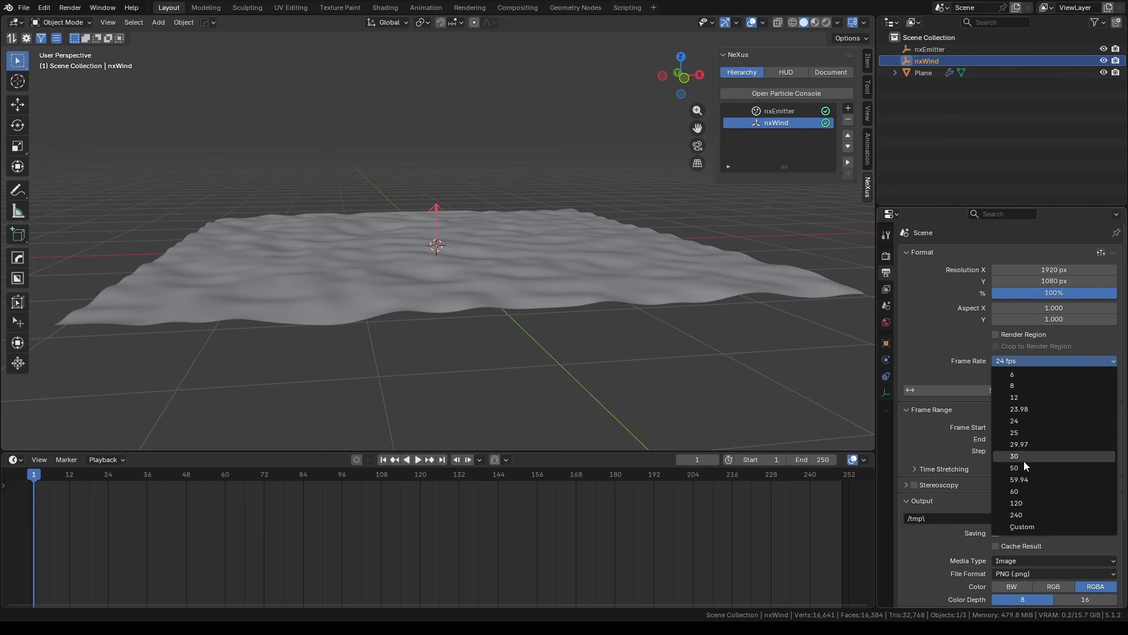
{"action": "left_click", "coordinate": [1024, 461]}
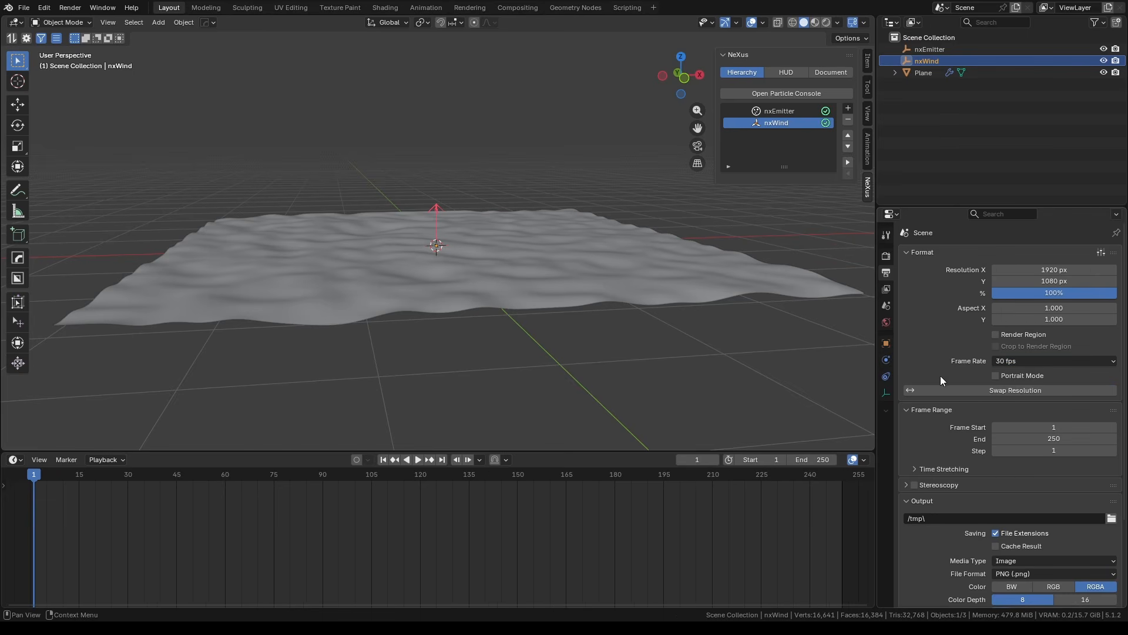
Set nxWind's Strength to 0 m and keyframe it at frame 1.
{"action": "left_click", "coordinate": [789, 127]}
{"action": "left_click", "coordinate": [1050, 328]}
{"action": "type", "text": "0"}
{"action": "key", "text": "Return"}
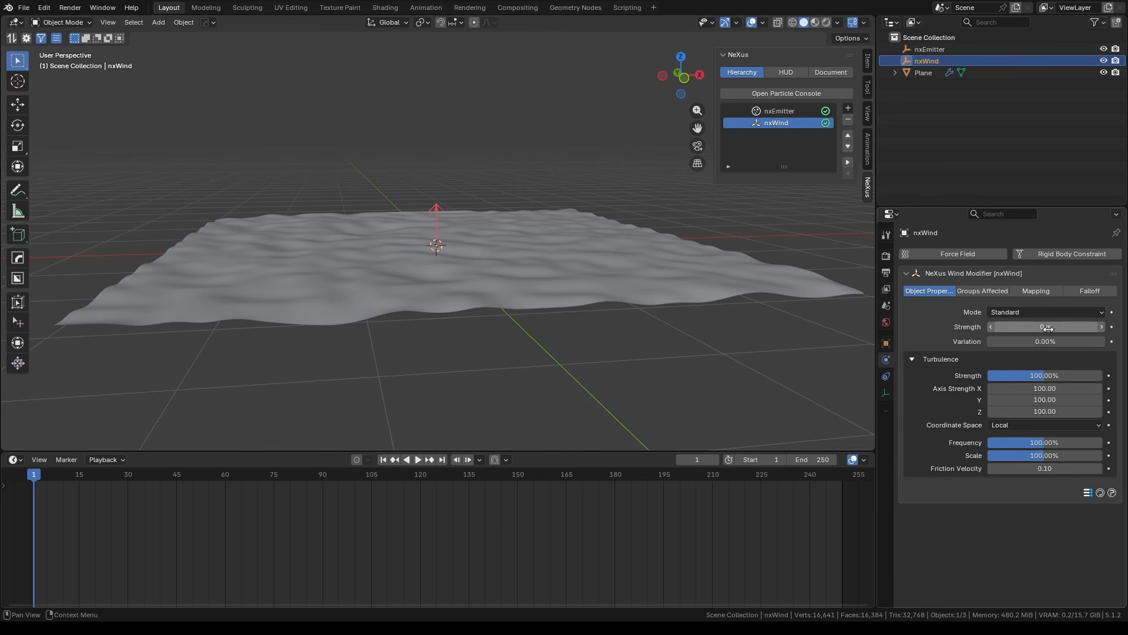
{"action": "key", "text": "i"}
Keyframe nxWind's Strength at 0.5 m on frame 15.
{"action": "left_click", "coordinate": [702, 460]}
{"action": "type", "text": "15"}
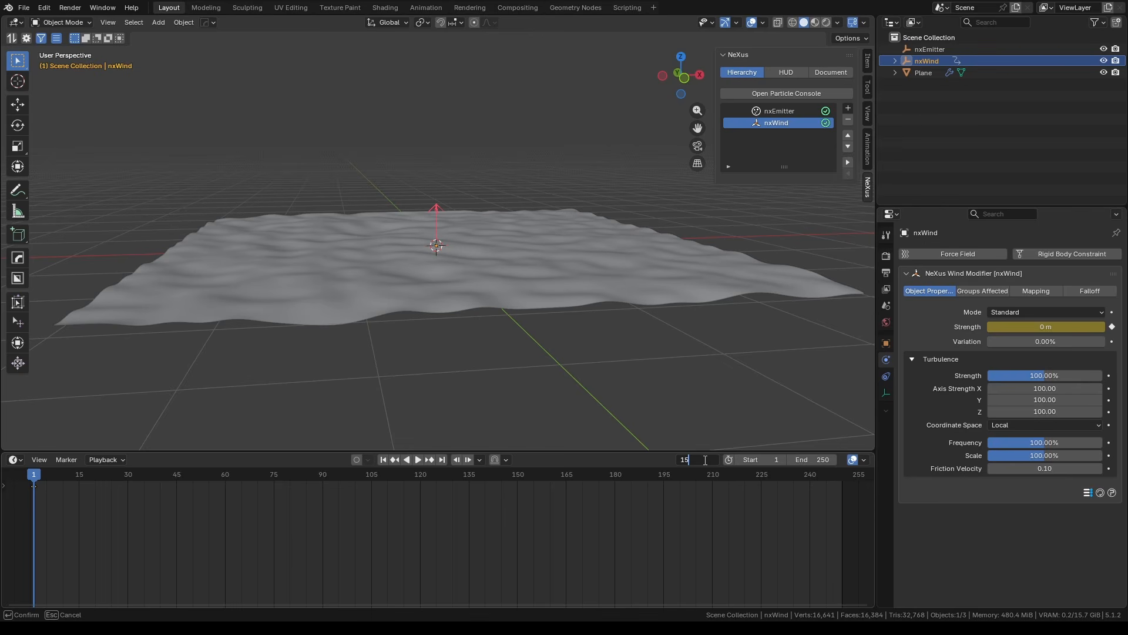
{"action": "key", "text": "Return"}
{"action": "left_click", "coordinate": [1020, 330]}
{"action": "type", "text": "0.5"}
{"action": "key", "text": "Return"}
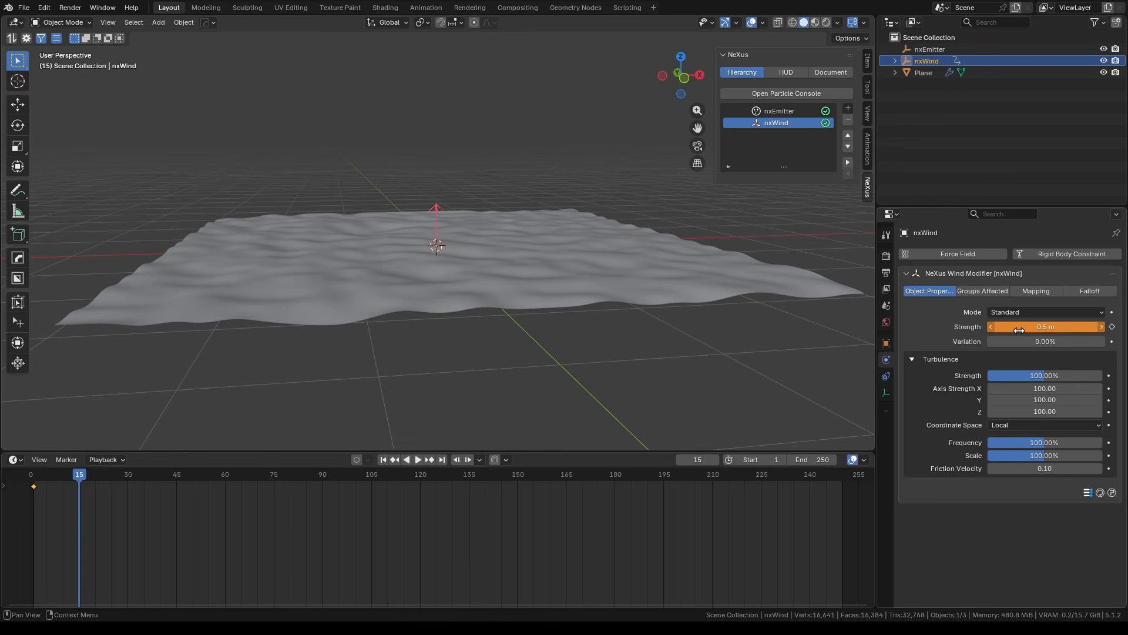
{"action": "key", "text": "i"}
Play the animation from the start and step through the early frames to examine how the particles lift off the plane.
{"action": "key", "text": "shift+Left"}
{"action": "key", "text": "space"}
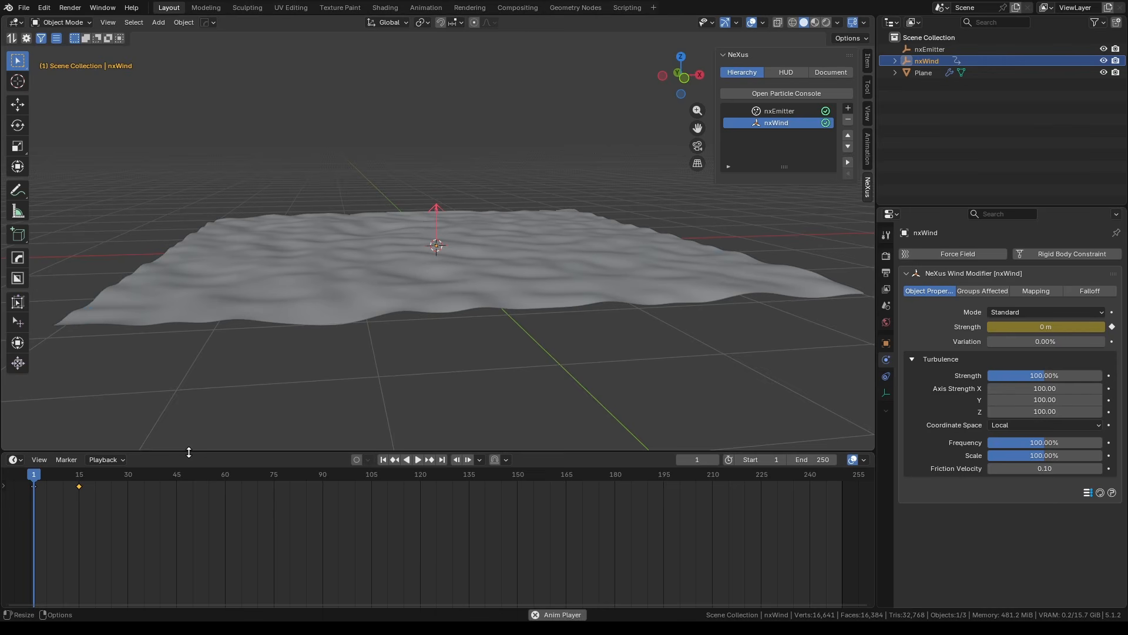
{"action": "key", "text": "Escape"}
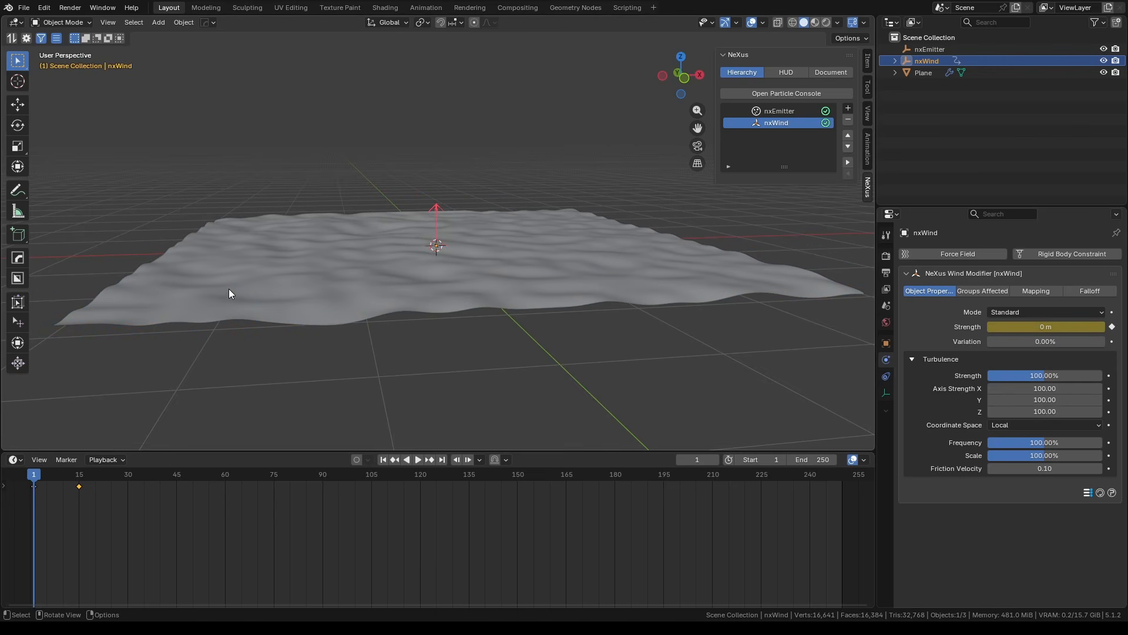
{"action": "key", "text": "space"}
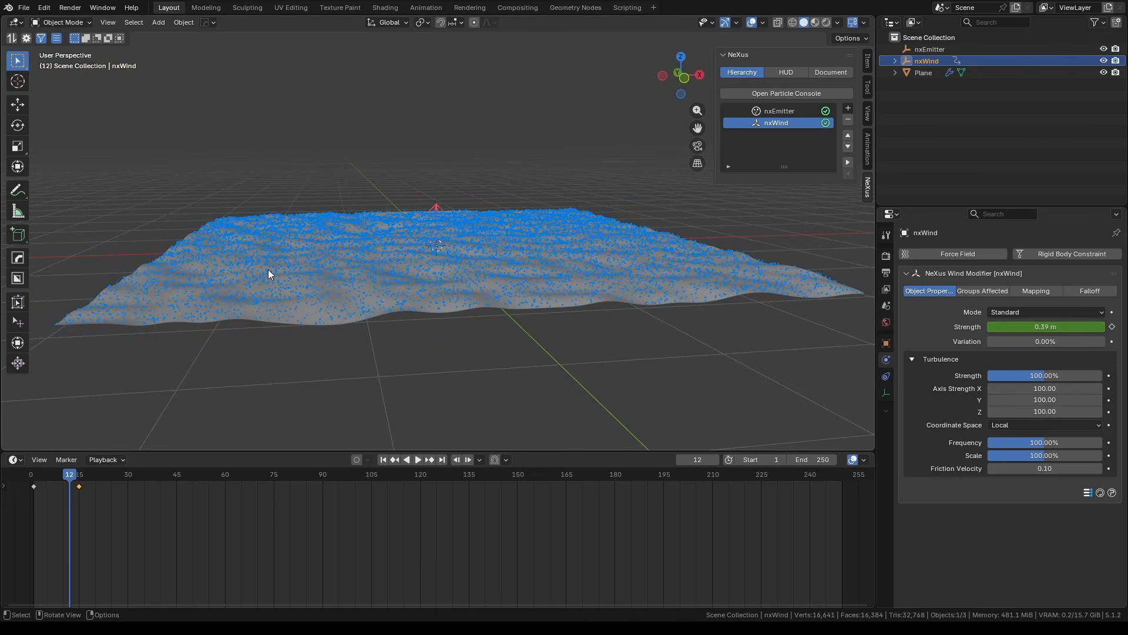
{"action": "key", "text": "Right"}
{"action": "key", "text": "Right"}
{"action": "key", "text": "Right"}
{"action": "key", "text": "Right"}
{"action": "key", "text": "Right"}
{"action": "key", "text": "Right"}
{"action": "key", "text": "Right"}
{"action": "key", "text": "Left"}
{"action": "key", "text": "Left"}
{"action": "key", "text": "Left"}
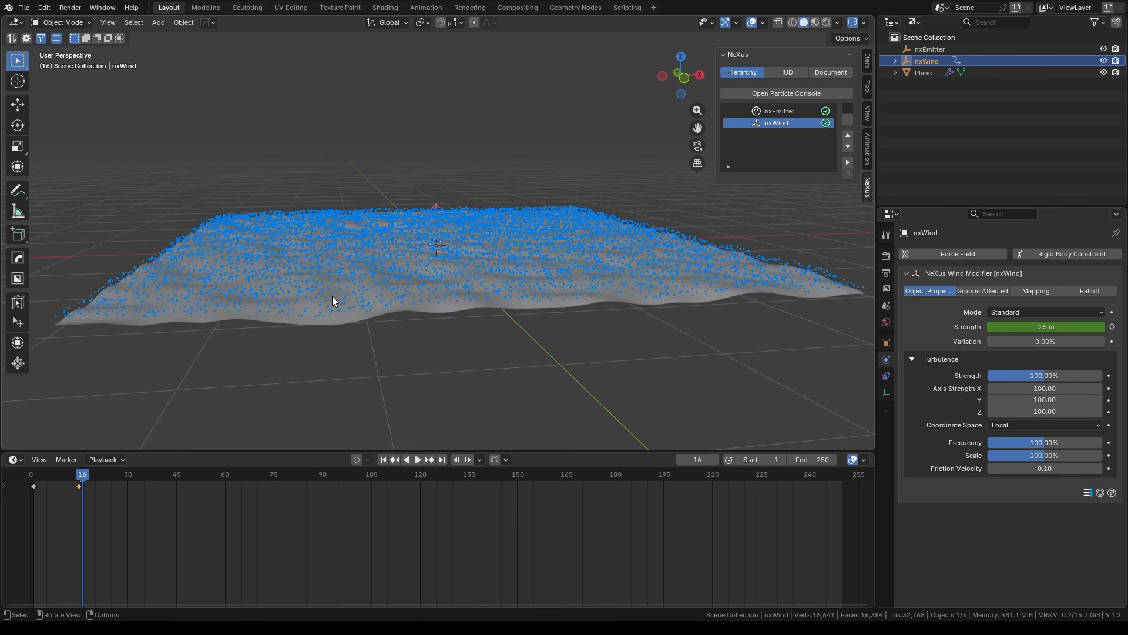
{"action": "key", "text": "Left"}
{"action": "key", "text": "Left"}
{"action": "key", "text": "Left"}
{"action": "key", "text": "Left"}
{"action": "key", "text": "shift+Left"}
{"action": "key", "text": "Right"}
{"action": "key", "text": "Right"}
{"action": "key", "text": "Right"}
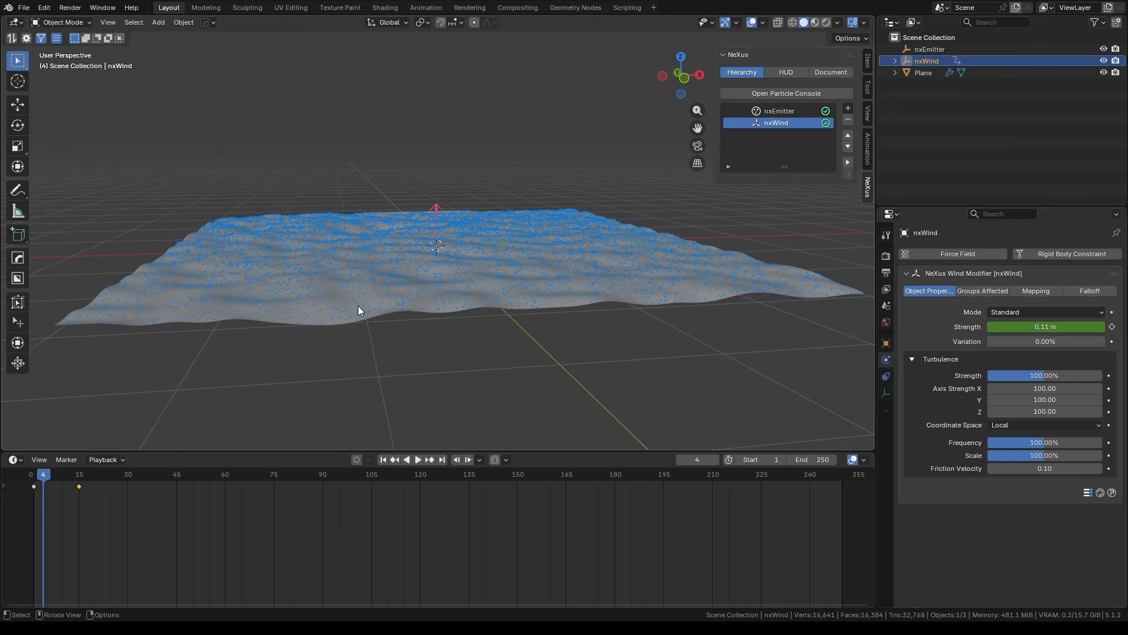
{"action": "key", "text": "Right"}
{"action": "key", "text": "Right"}
{"action": "key", "text": "Right"}
{"action": "key", "text": "Right"}
{"action": "key", "text": "Right"}
{"action": "key", "text": "Right"}
{"action": "key", "text": "Right"}
{"action": "key", "text": "Right"}
{"action": "key", "text": "Right"}
{"action": "key", "text": "Right"}
{"action": "key", "text": "Right"}
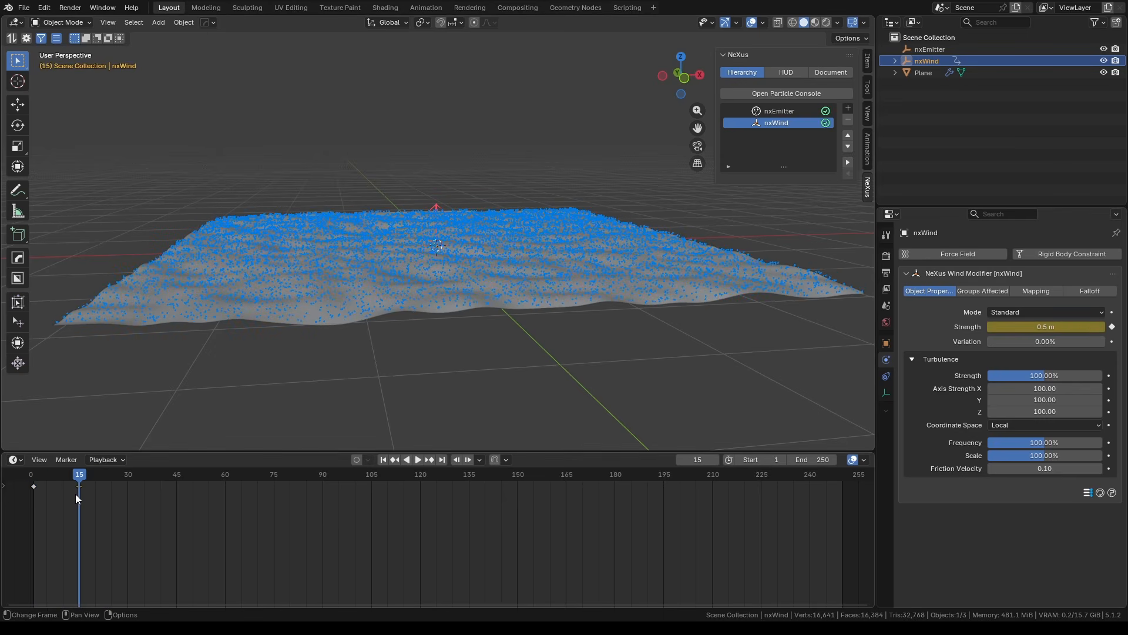
Move nxWind's Strength keyframe from frame 15 to frame 30 and play the animation from the start.
{"action": "left_click_drag", "start_coordinate": [75, 493], "coordinate": [124, 498]}
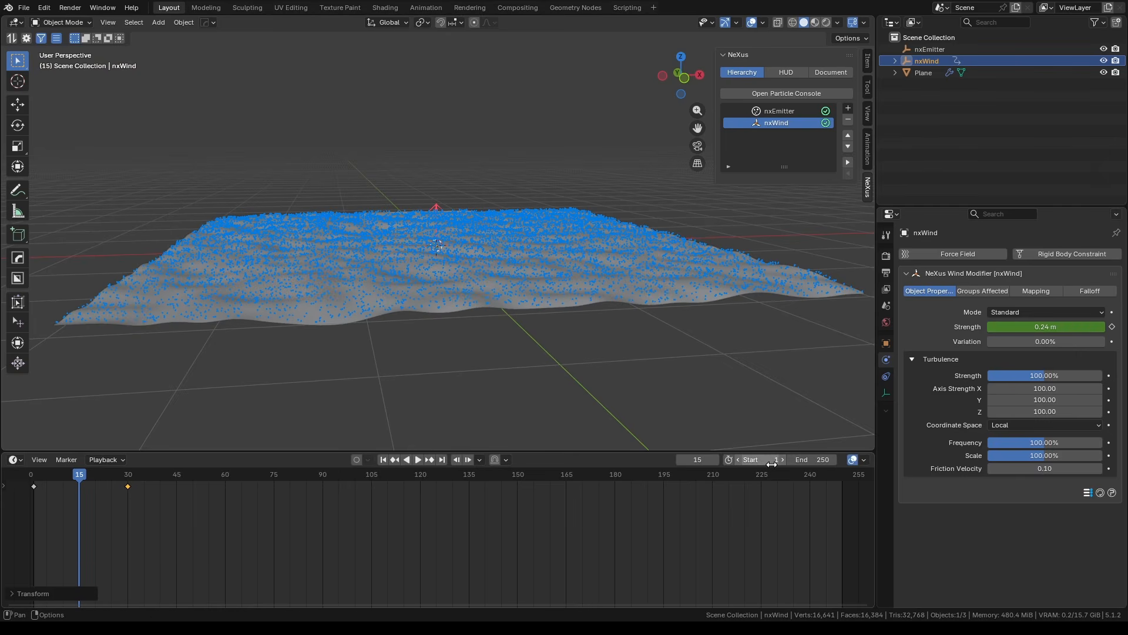
{"action": "key", "text": "shift+Left"}
{"action": "key", "text": "space"}
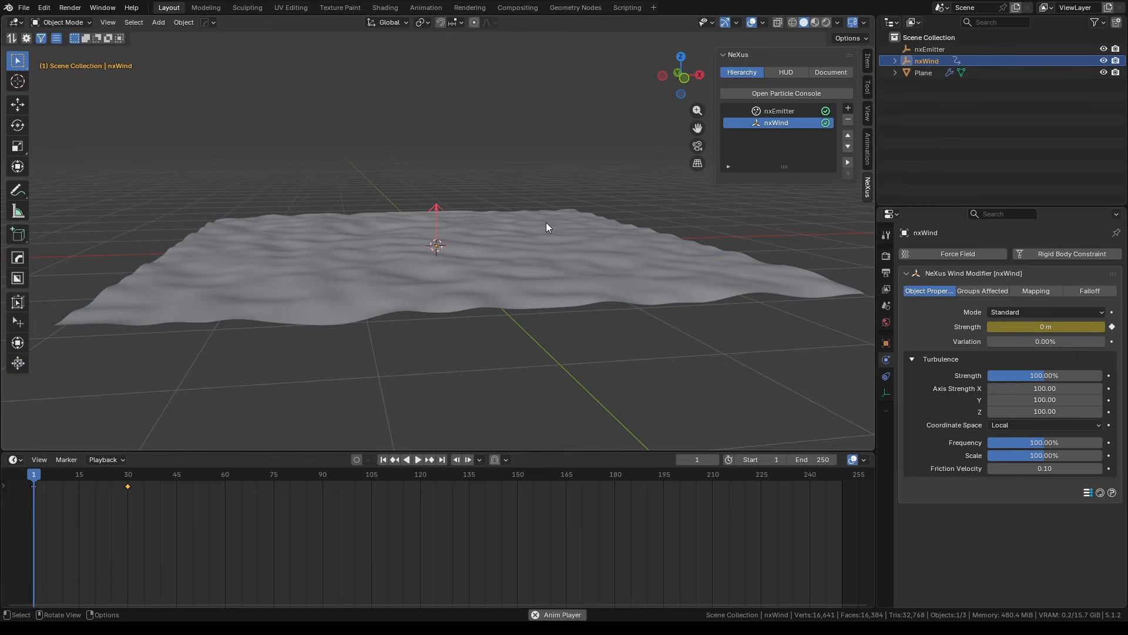
Set the animation's end frame to 180.
{"action": "left_click", "coordinate": [815, 460]}
{"action": "type", "text": "30*"}
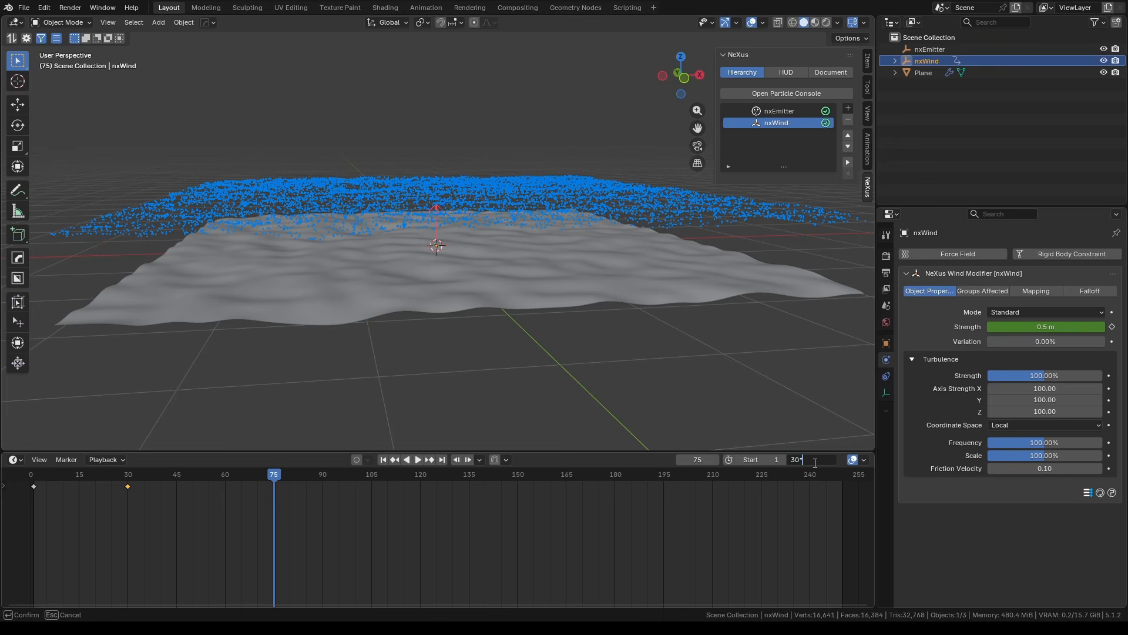
{"action": "key", "text": "Return"}
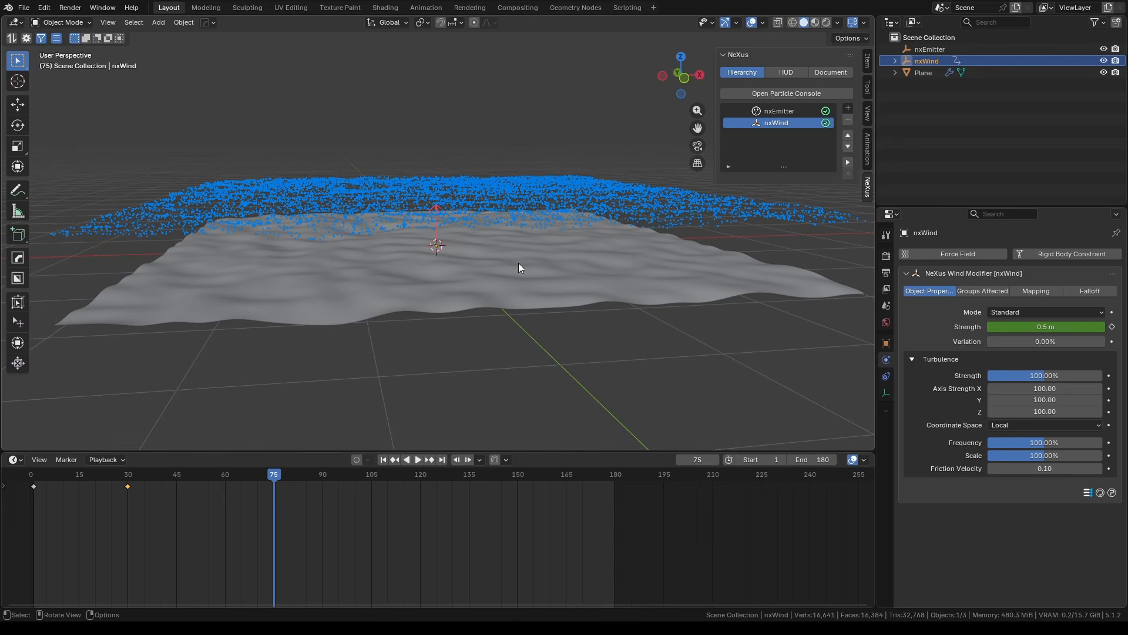
Set the interpolation of nxWind's Strength keyframes to Bézier in the Graph Editor and return to the Timeline.
{"action": "left_click", "coordinate": [15, 459]}
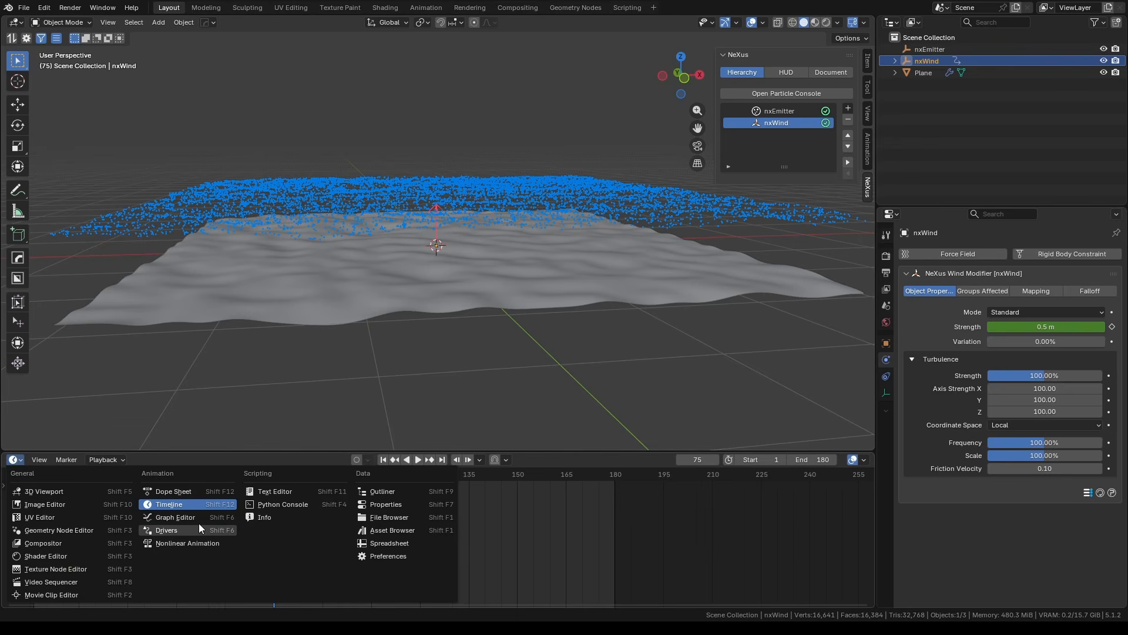
{"action": "left_click", "coordinate": [199, 523]}
{"action": "key", "text": "t"}
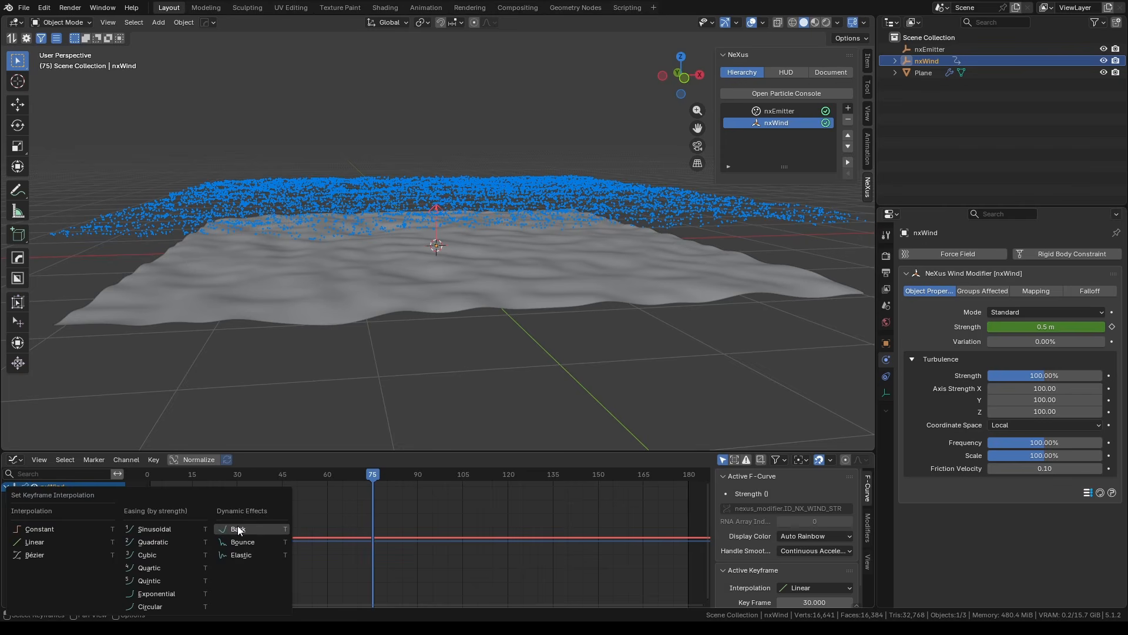
{"action": "left_click", "coordinate": [81, 551]}
{"action": "key", "text": "ctrl+Tab"}
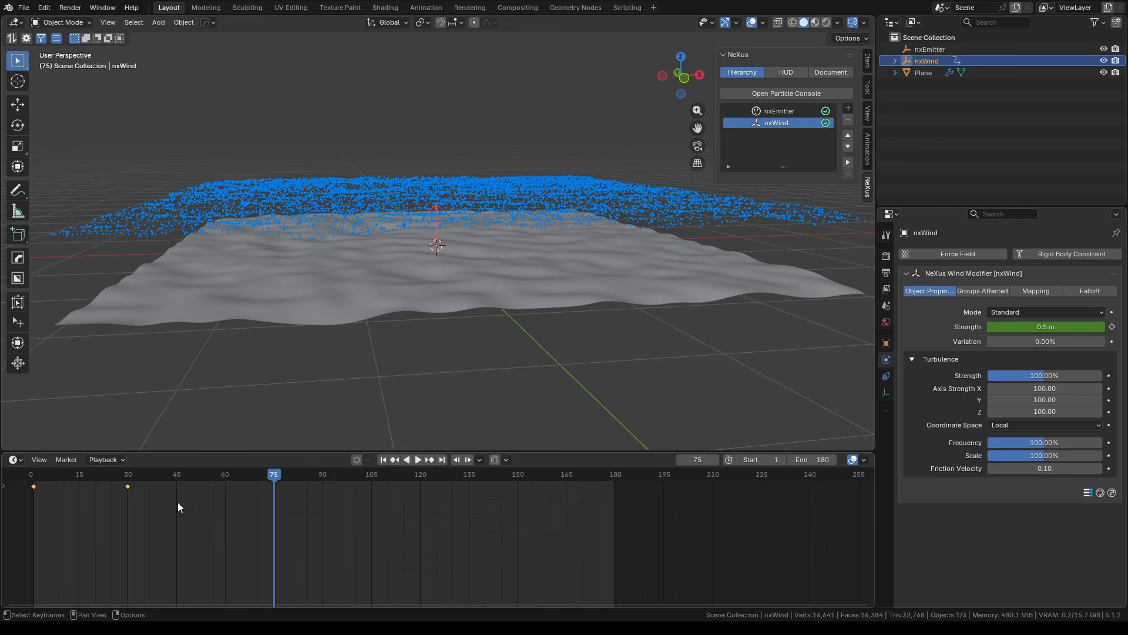
Play the simulation from the first frame in perspective and front views to check the particles' rise.
{"action": "key", "text": "shift+Left"}
{"action": "key", "text": "space"}
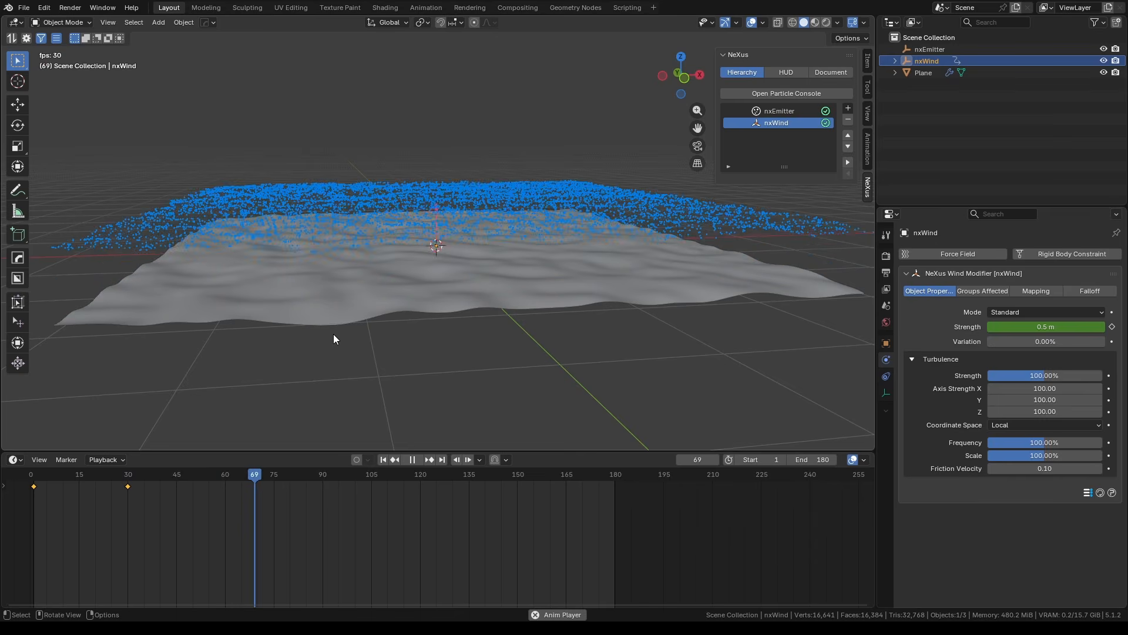
{"action": "key", "text": "space"}
{"action": "key", "text": "shift+Left"}
{"action": "key", "text": "KP_1"}
{"action": "key", "text": "space"}
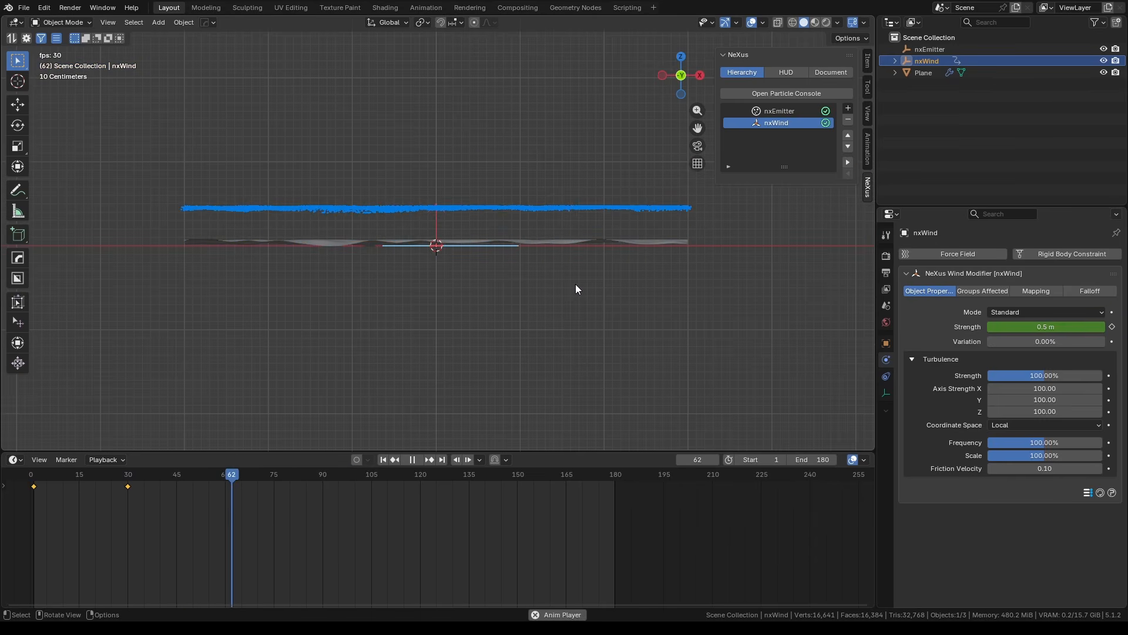
{"action": "key", "text": "space"}
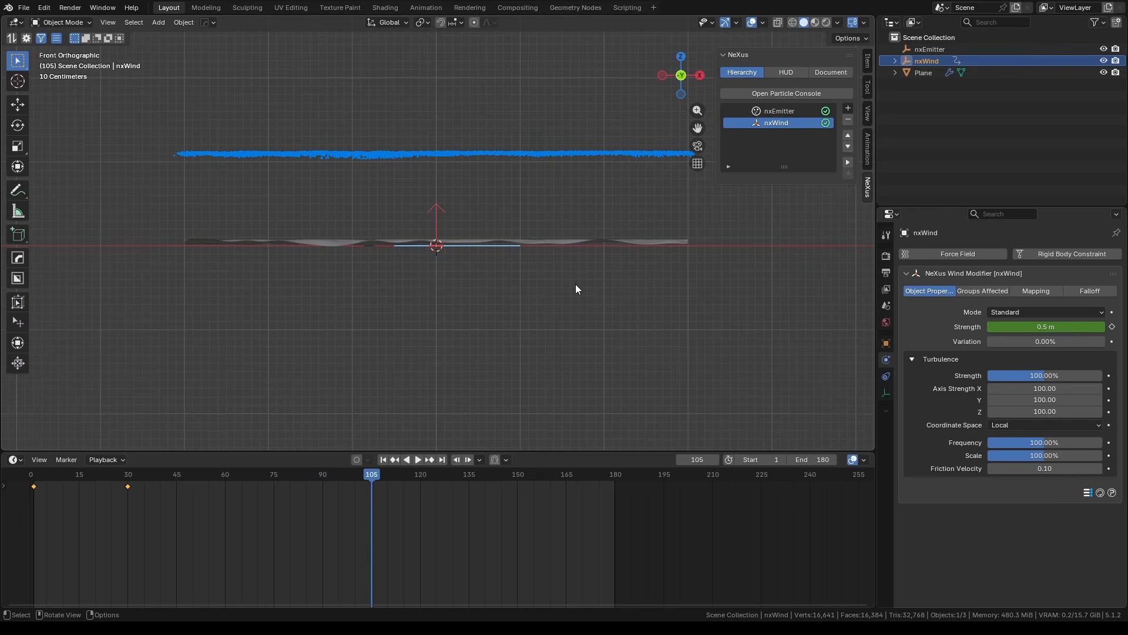
Add an nxTurbulence modifier at the first frame and play the simulation to check its effect from the front.
{"action": "key", "text": "shift+Left"}
{"action": "left_click", "coordinate": [848, 108]}
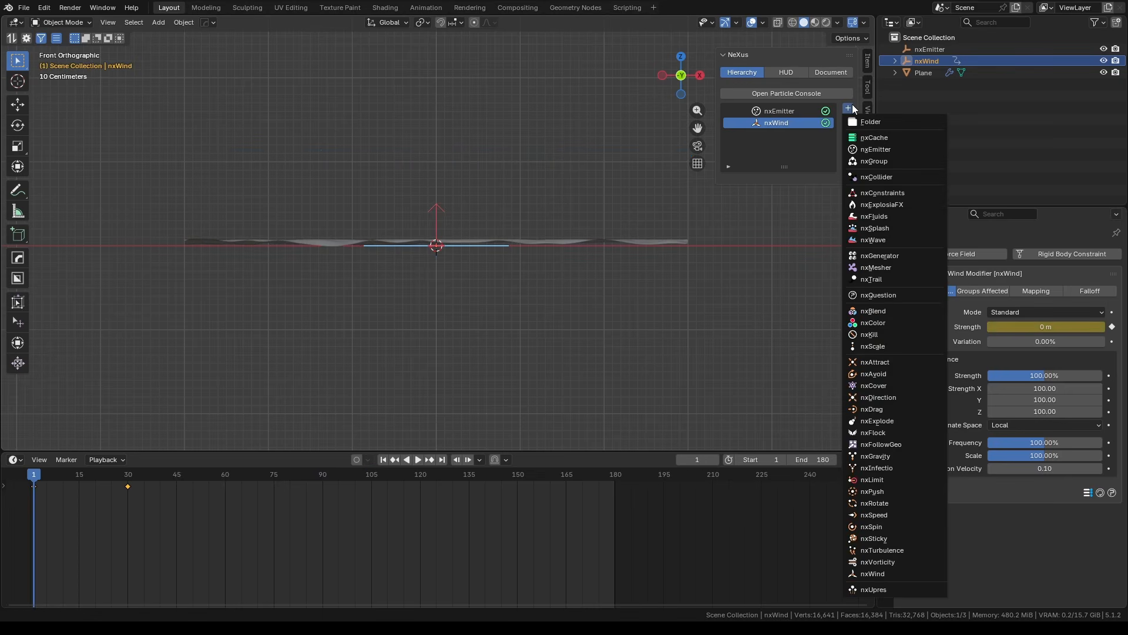
{"action": "left_click", "coordinate": [871, 550]}
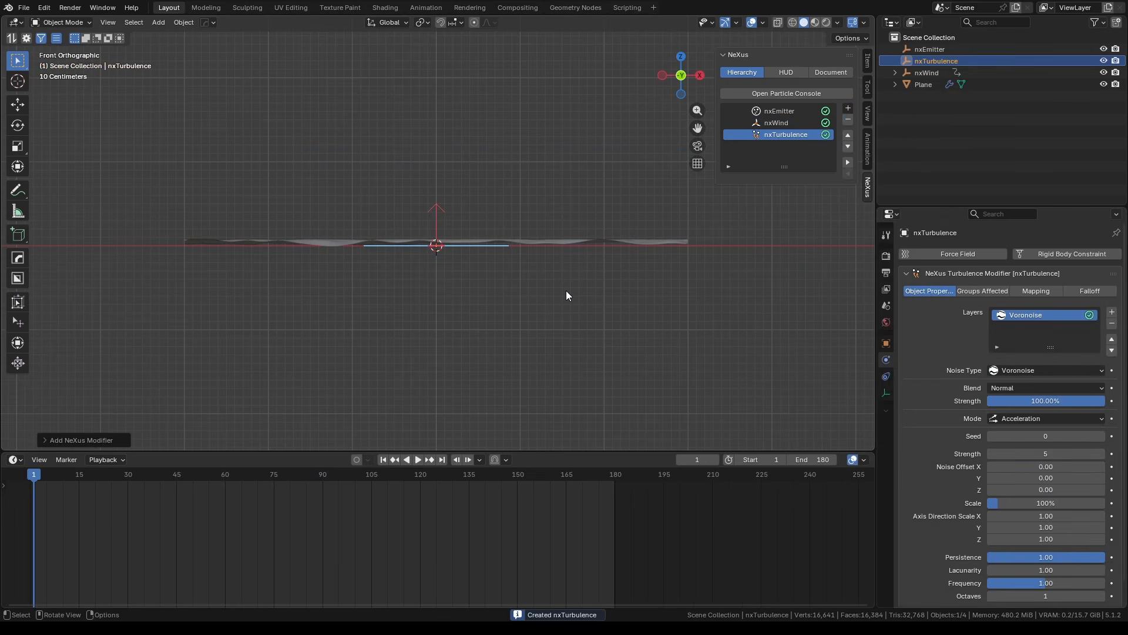
{"action": "key", "text": "space"}
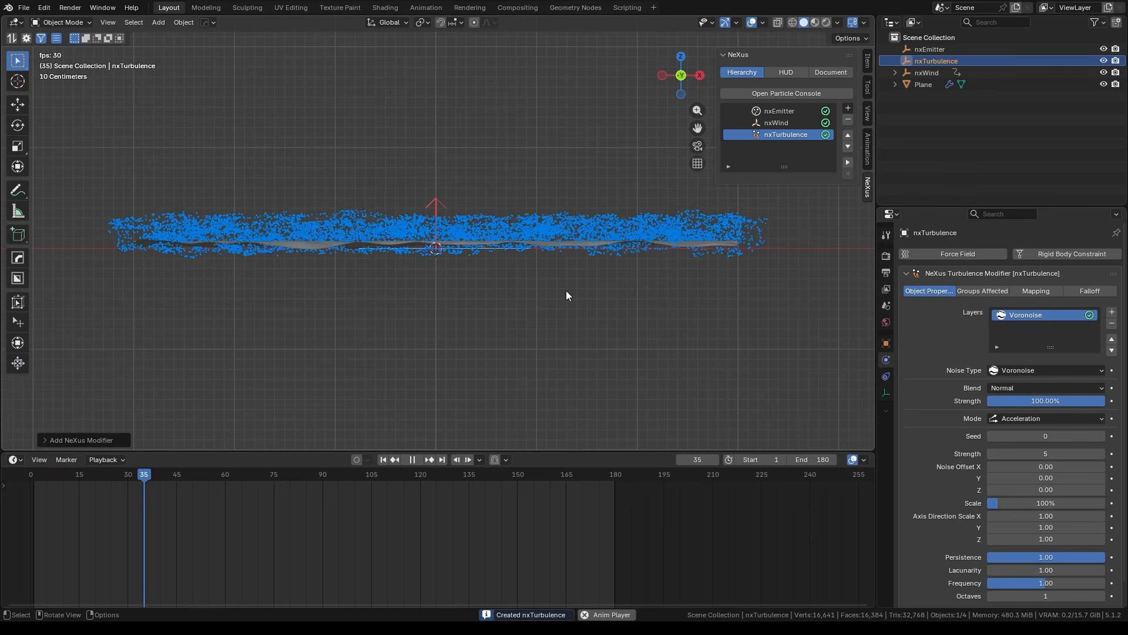
{"action": "key", "text": "Escape"}
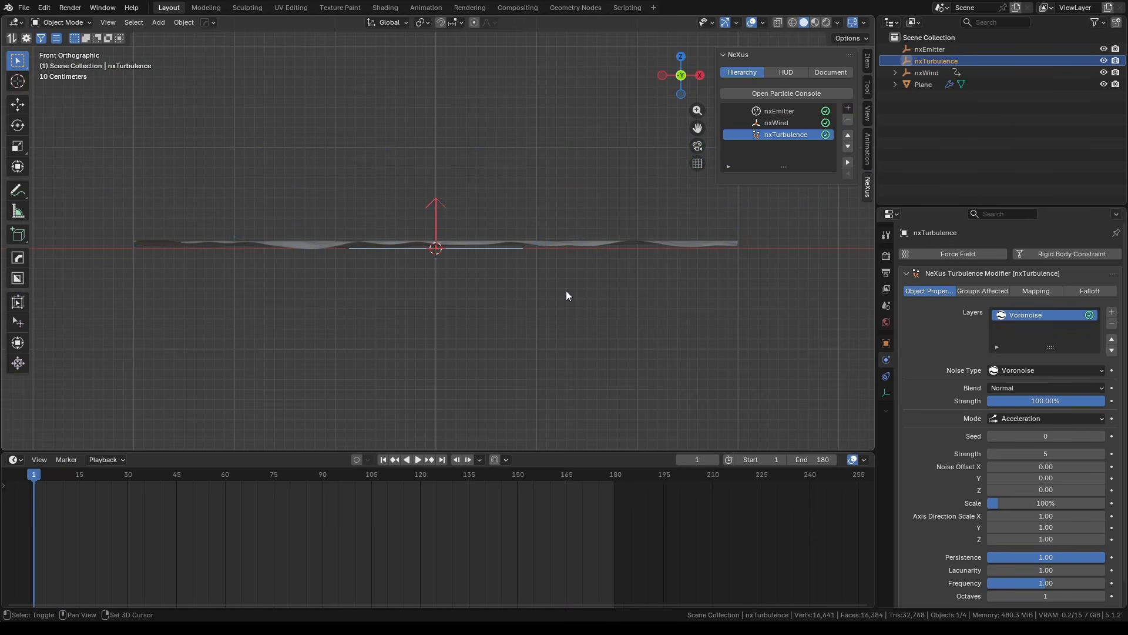
{"action": "scroll", "coordinate": [573, 285], "scroll_direction": "down", "scroll_amount": 1}
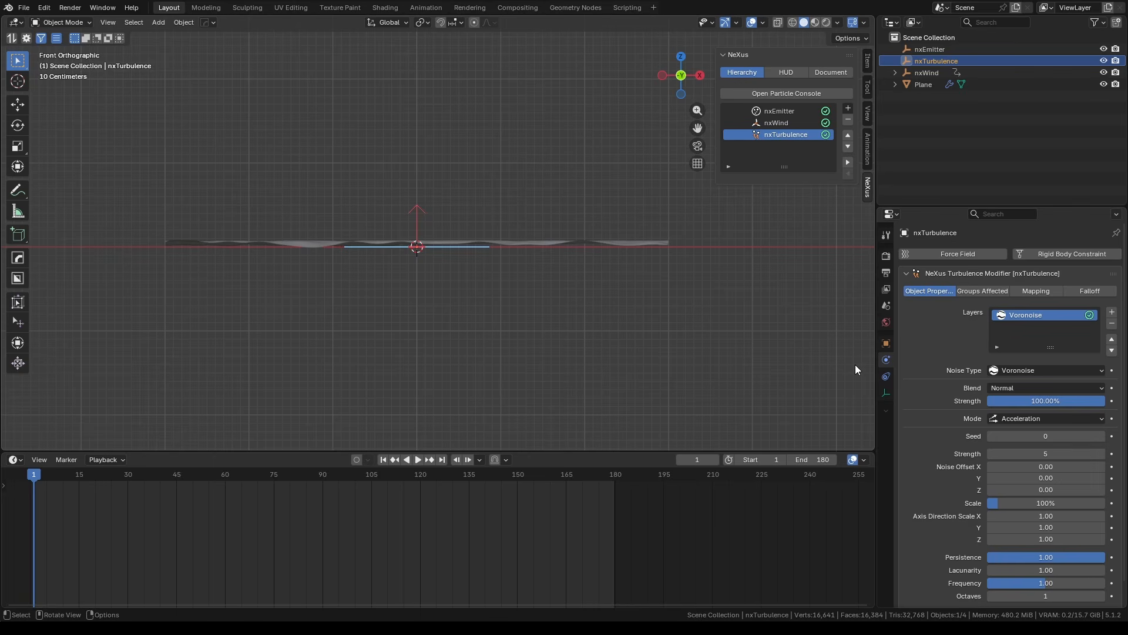
Keyframe the nxTurbulence Voronoise layer's Strength at 0% on frame 1.
{"action": "left_click", "coordinate": [1061, 401]}
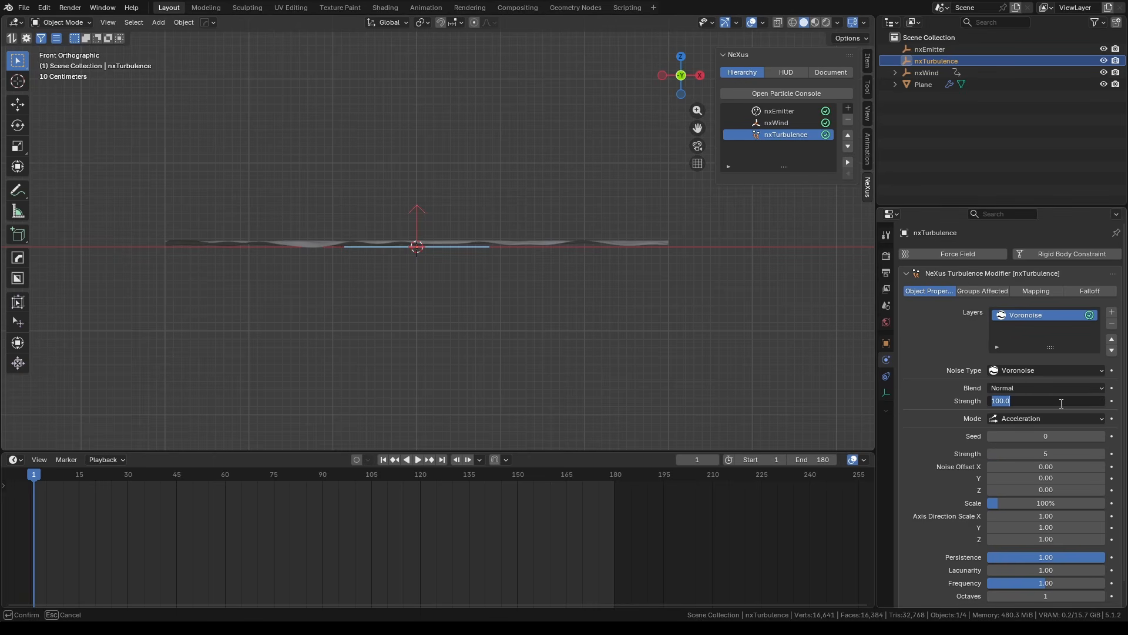
{"action": "type", "text": "0"}
{"action": "key", "text": "Return"}
{"action": "key", "text": "i"}
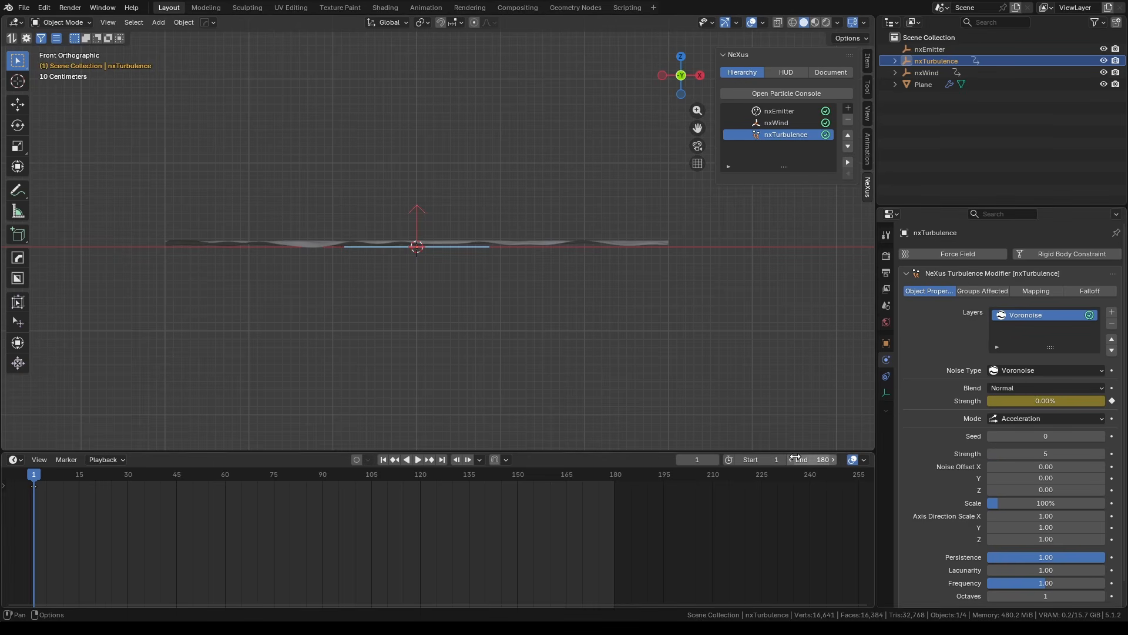
Keyframe the nxTurbulence Voronoise layer's Strength at 100% on frame 30.
{"action": "double_click", "coordinate": [704, 464]}
{"action": "type", "text": "30"}
{"action": "key", "text": "Return"}
{"action": "left_click", "coordinate": [1080, 403]}
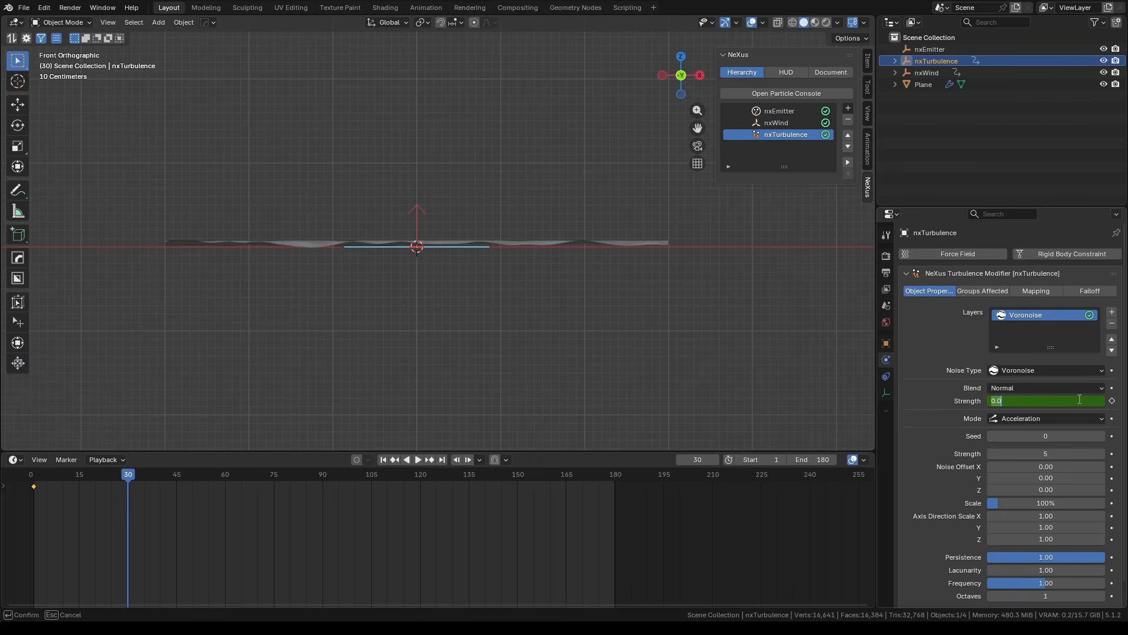
{"action": "type", "text": "100"}
{"action": "key", "text": "Return"}
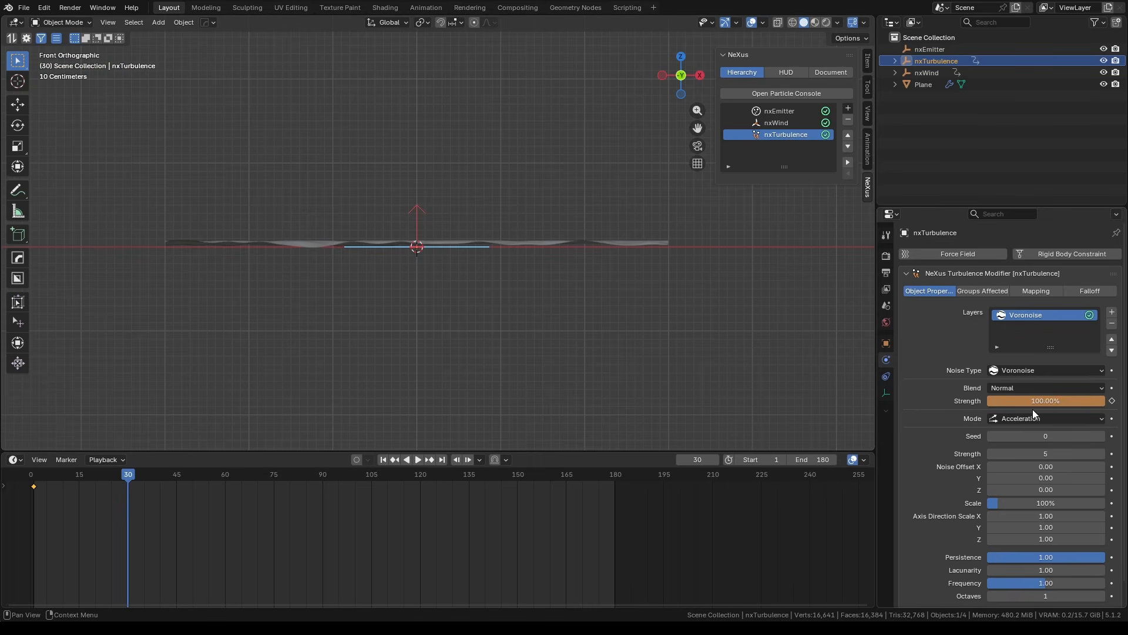
{"action": "key", "text": "i"}
Play the simulation from the first frame in top and perspective views to check the particles' turbulent motion.
{"action": "key", "text": "shift+Left"}
{"action": "key", "text": "space"}
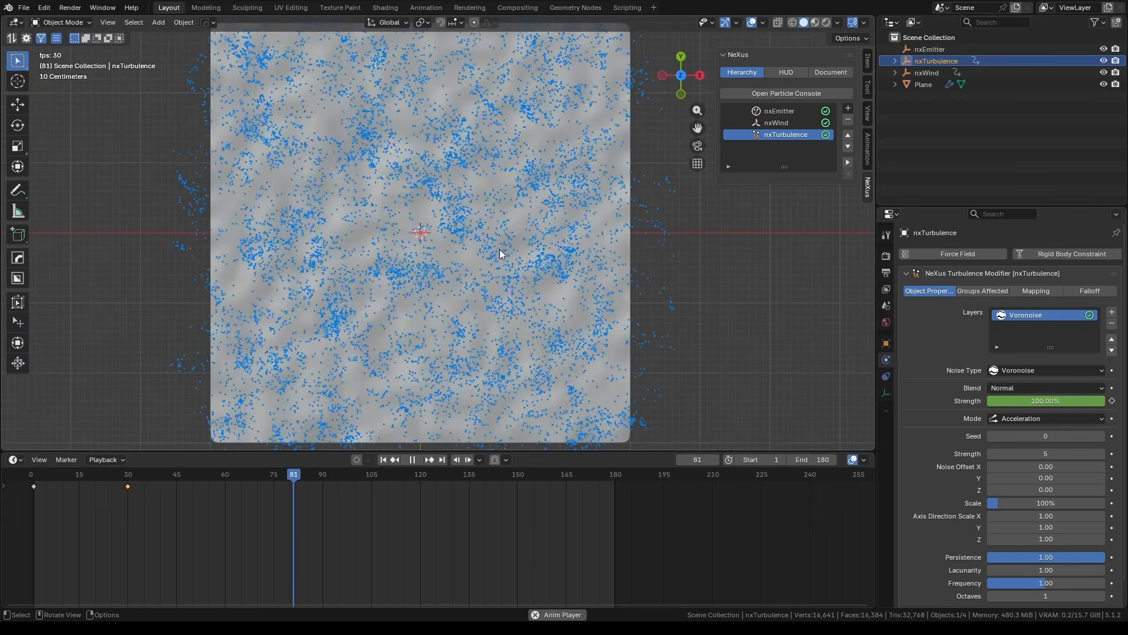
{"action": "middle_click_drag", "start_coordinate": [509, 300], "coordinate": [508, 214]}
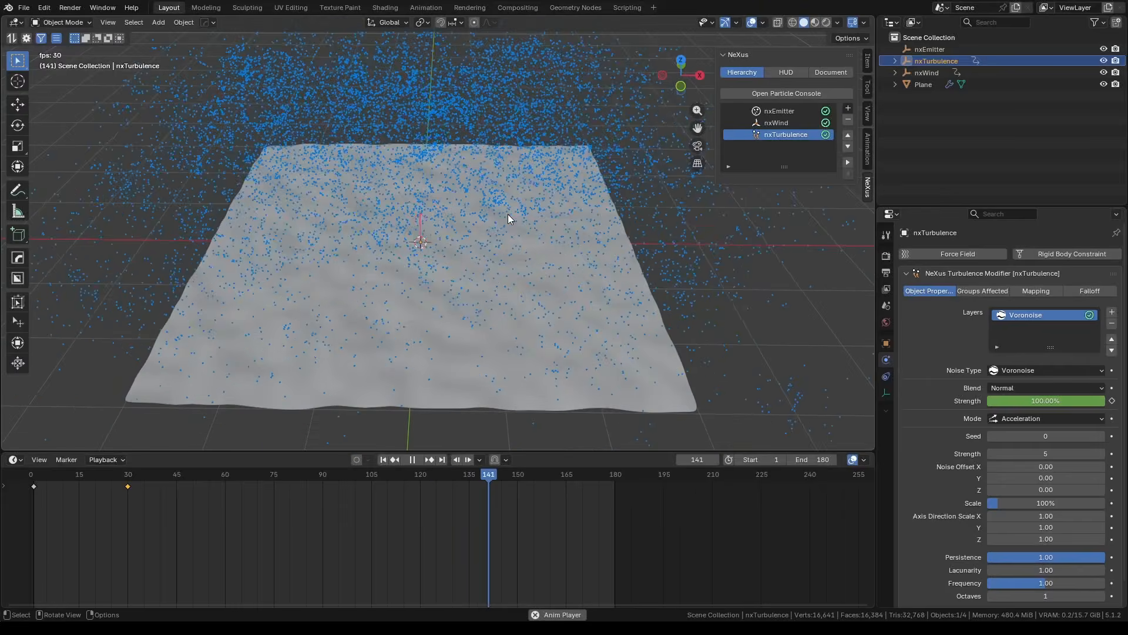
{"action": "key", "text": "Escape"}
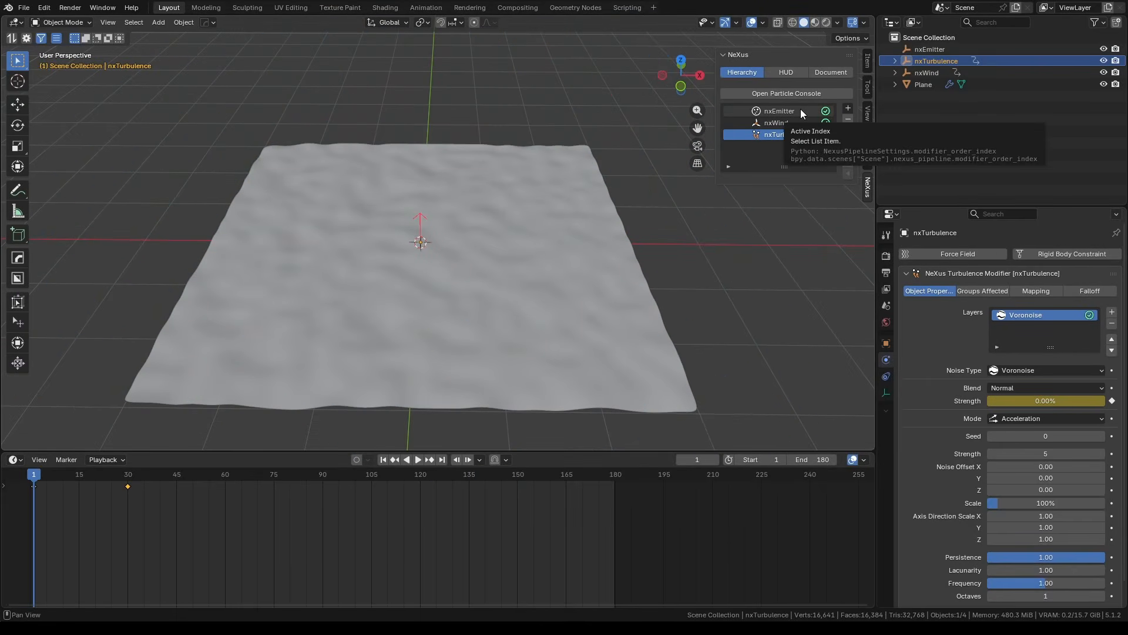
Set nxEmitter's particle display Color Mode to Noise.
{"action": "left_click", "coordinate": [800, 110]}
{"action": "left_click", "coordinate": [968, 290]}
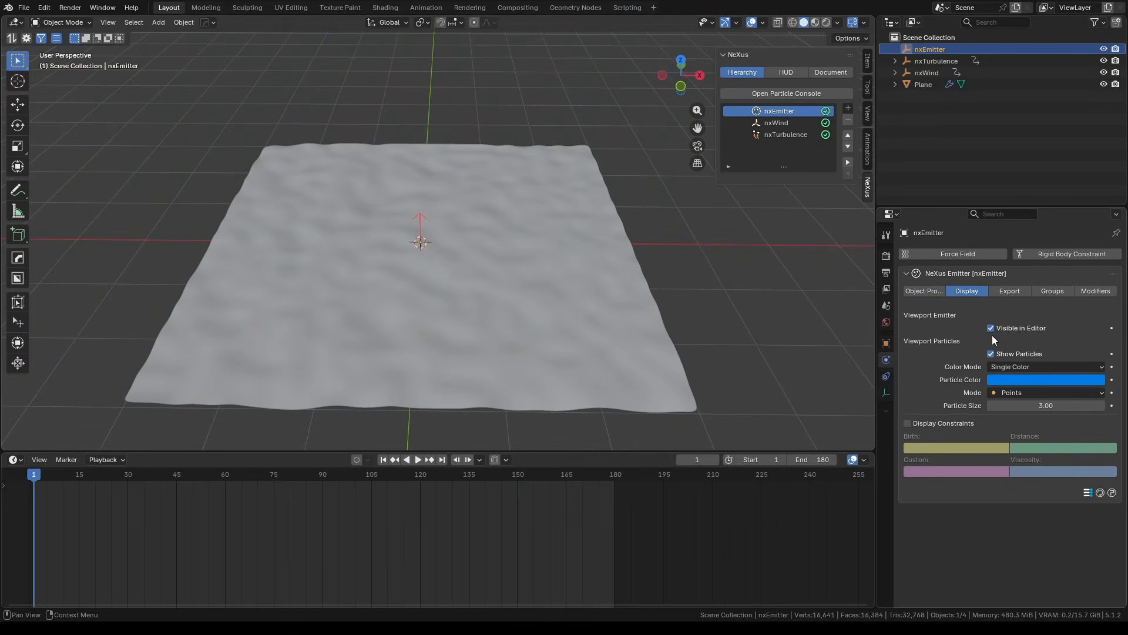
{"action": "left_click", "coordinate": [1018, 367]}
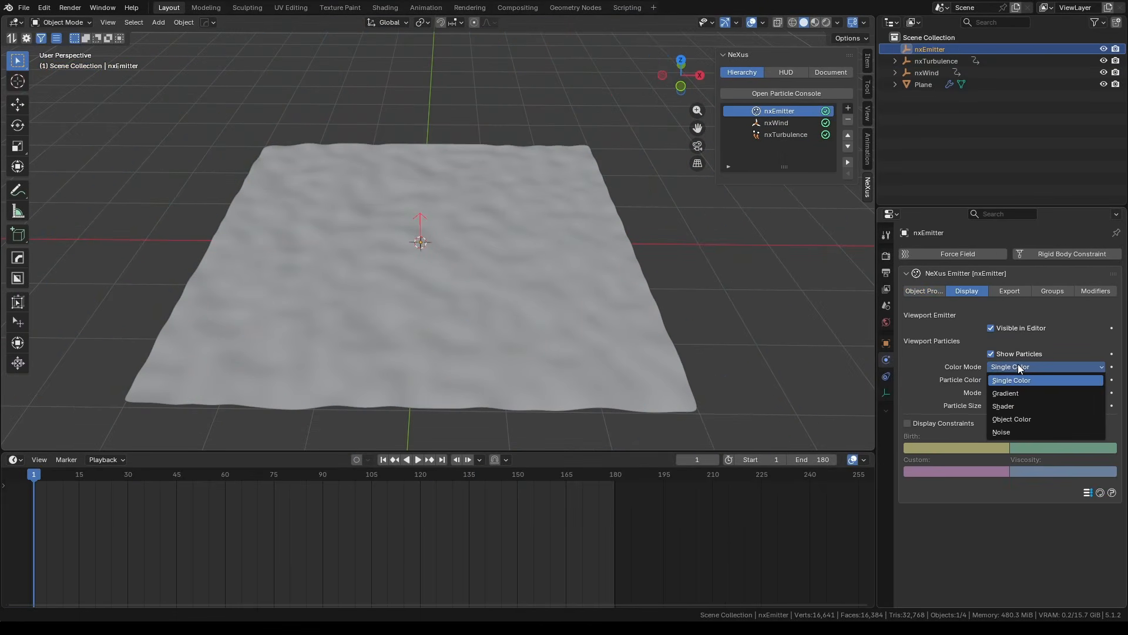
{"action": "left_click", "coordinate": [1004, 436]}
{"action": "scroll", "coordinate": [952, 411], "scroll_direction": "down", "scroll_amount": 1}
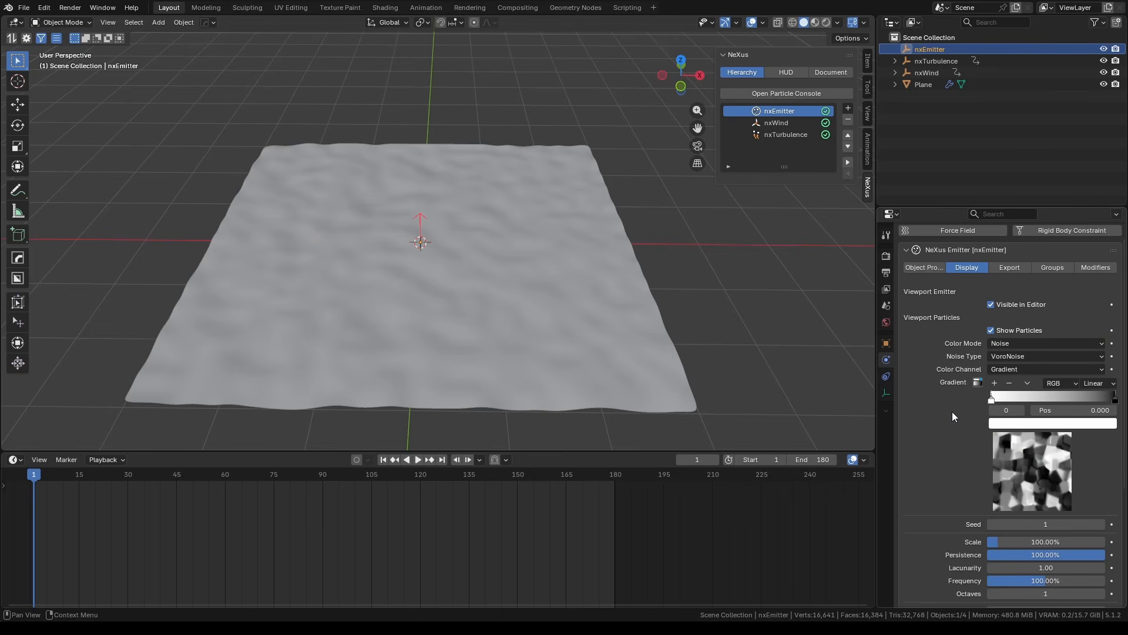
Disable nxWind and nxTurbulence and play the simulation to check the noise colouring on the plane from top and perspective views.
{"action": "left_click", "coordinate": [825, 123]}
{"action": "left_click", "coordinate": [826, 134]}
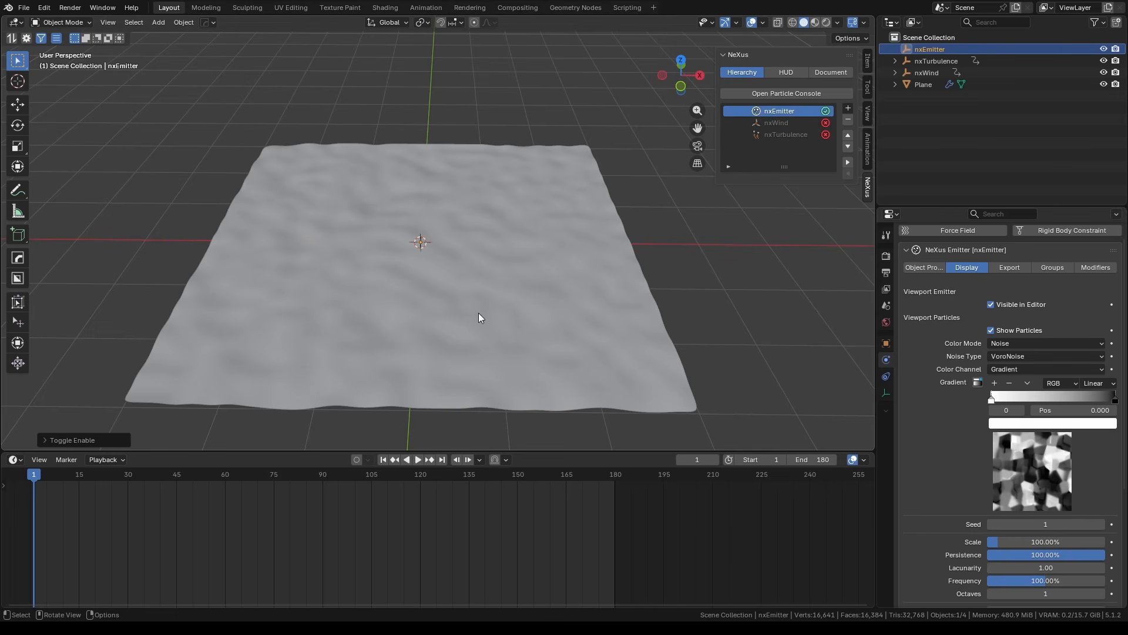
{"action": "key", "text": "space"}
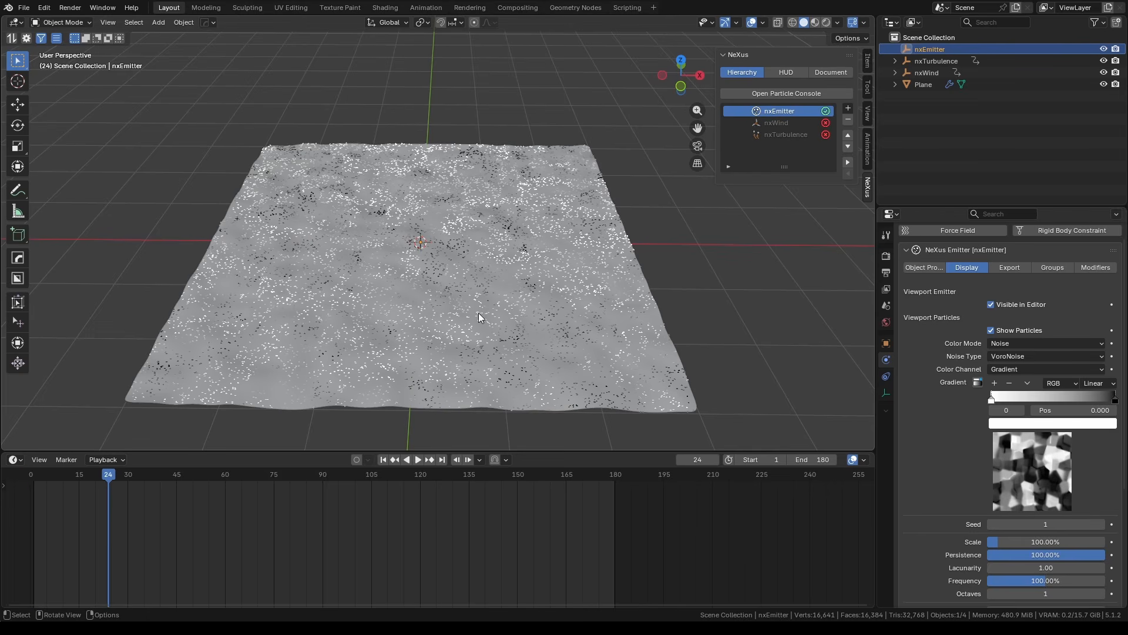
{"action": "key", "text": "KP_7"}
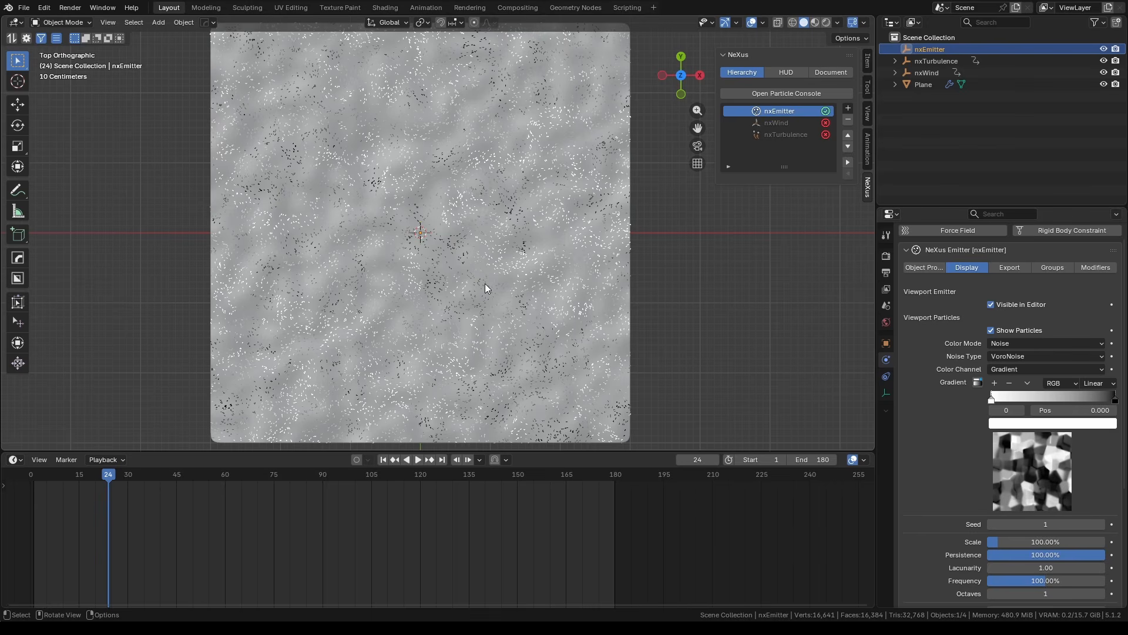
{"action": "middle_click_drag", "start_coordinate": [485, 288], "coordinate": [488, 234]}
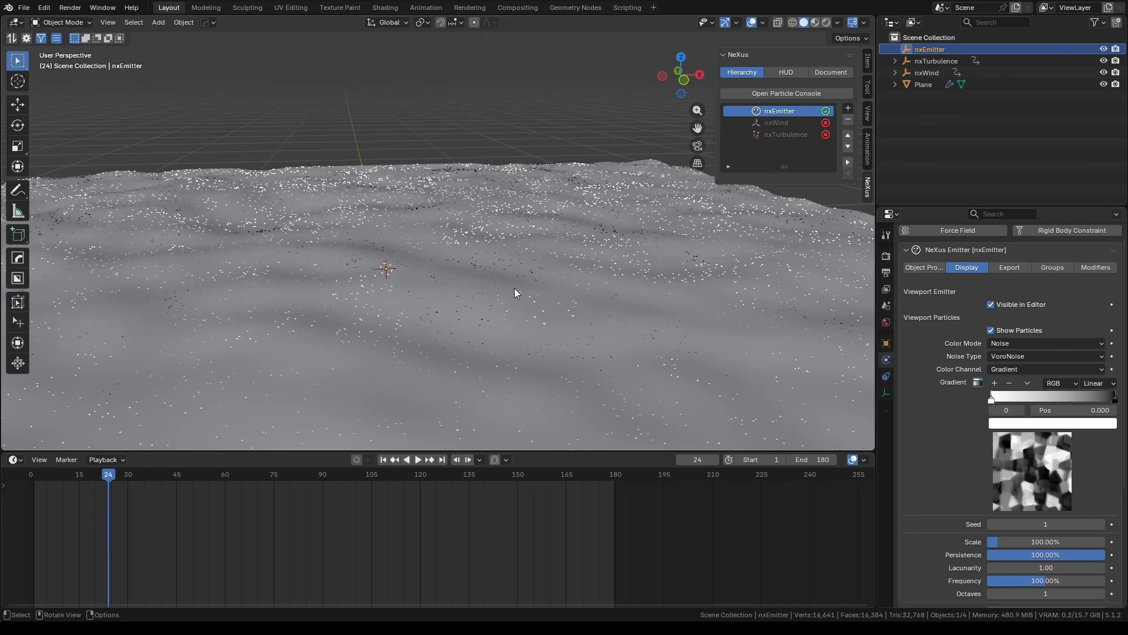
{"action": "key", "text": "KP_7"}
Set the emitter's display noise Scale to 400% and replay the simulation from the first frame.
{"action": "scroll", "coordinate": [940, 412], "scroll_direction": "down", "scroll_amount": 5}
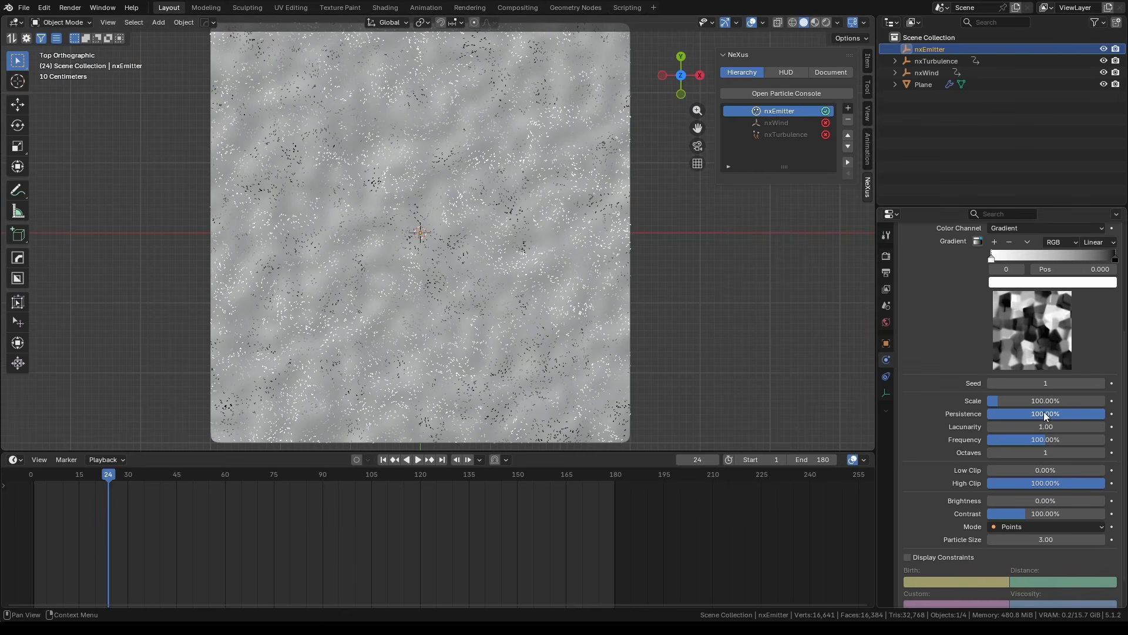
{"action": "left_click", "coordinate": [1044, 404]}
{"action": "type", "text": "400"}
{"action": "key", "text": "Return"}
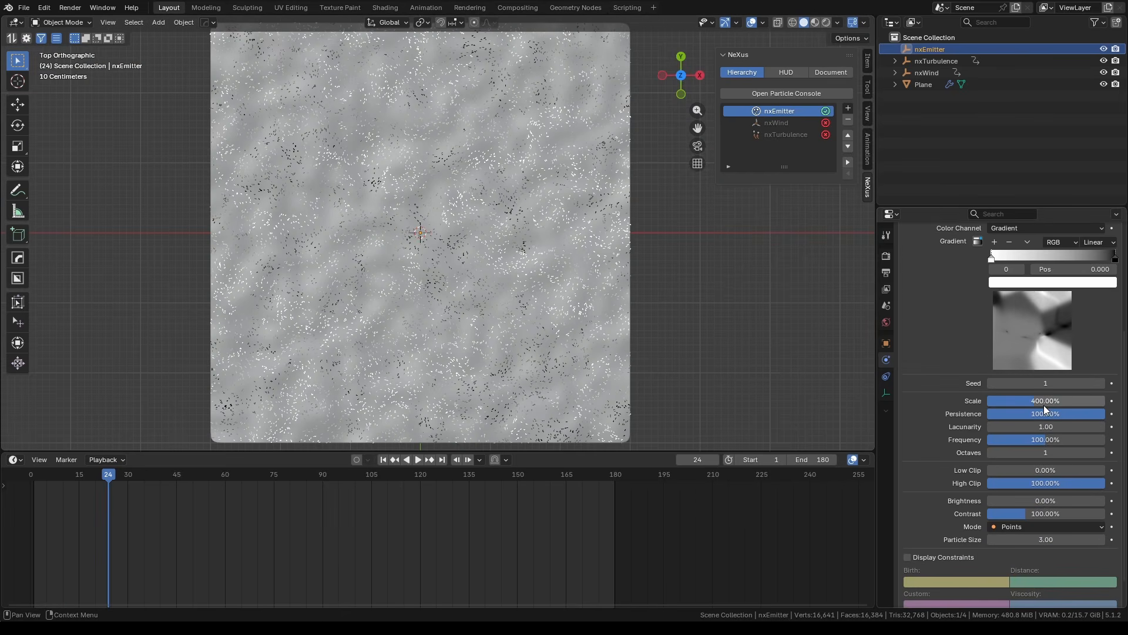
{"action": "key", "text": "shift+Left"}
{"action": "key", "text": "space"}
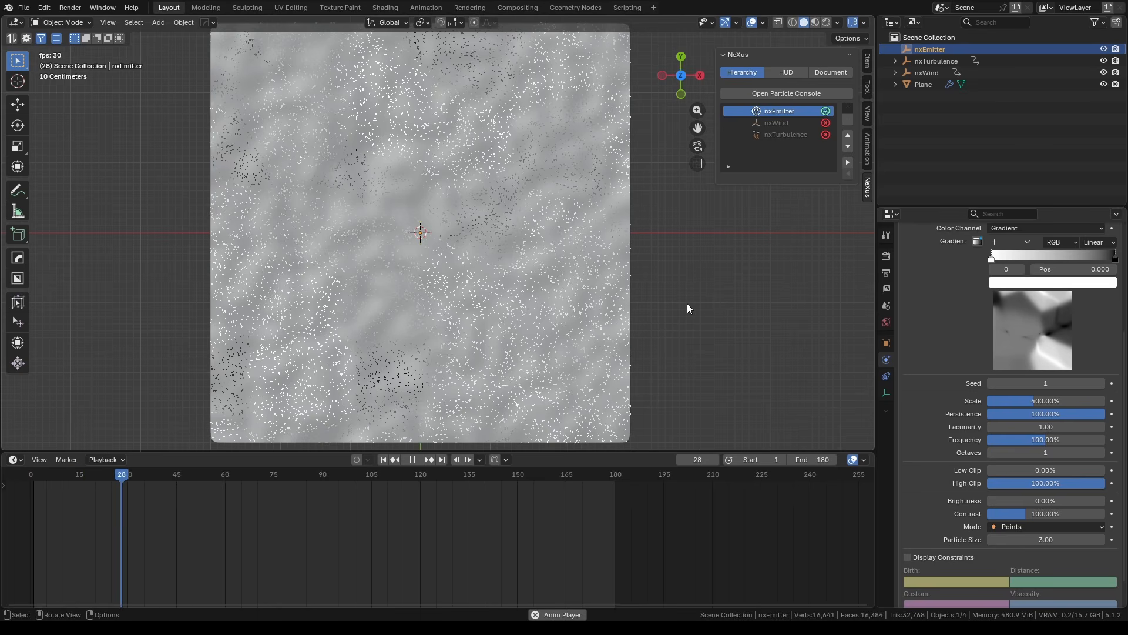
{"action": "key", "text": "space"}
Set the emitter's display noise Scale back to 100% and replay the simulation with nxWind and nxTurbulence enabled.
{"action": "left_click", "coordinate": [1062, 400]}
{"action": "type", "text": "100"}
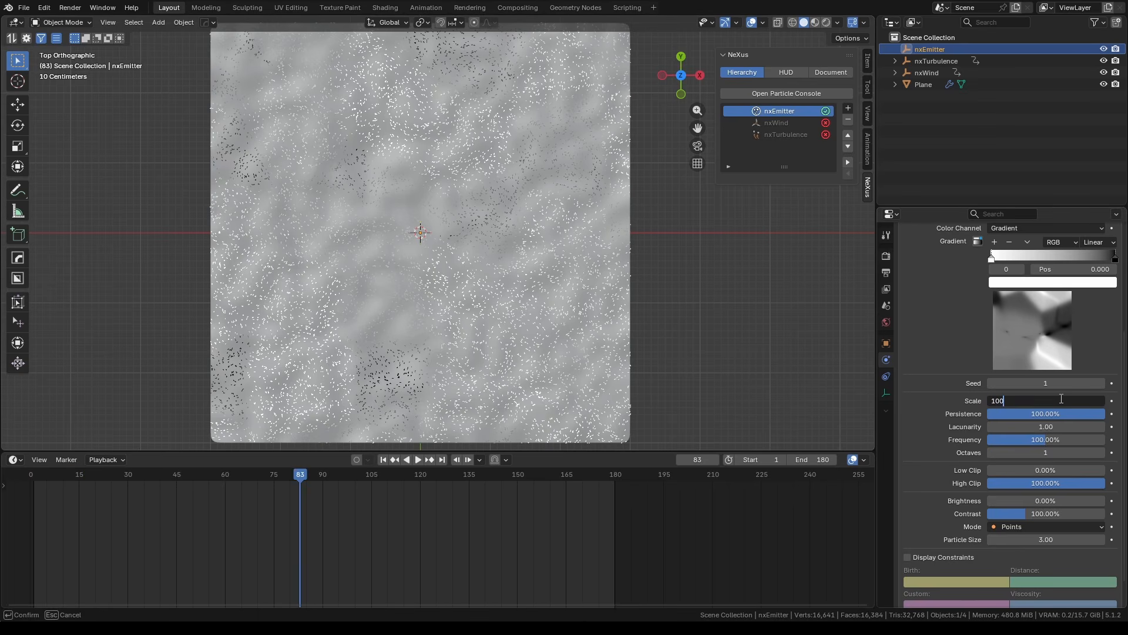
{"action": "key", "text": "Return"}
{"action": "key", "text": "shift+Left"}
{"action": "key", "text": "space"}
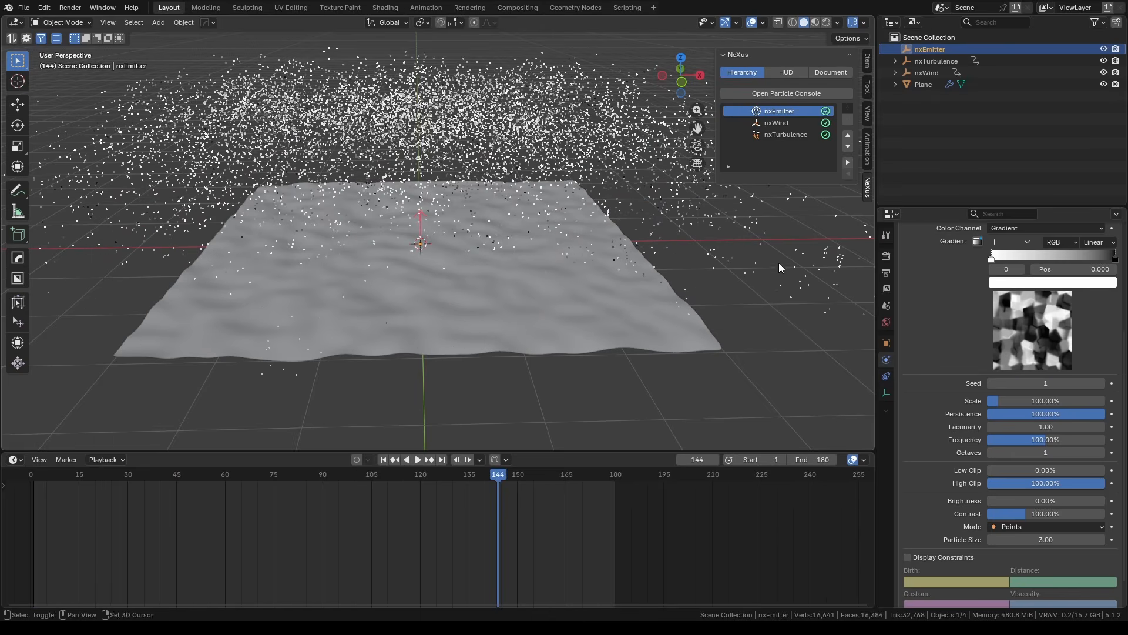
{"action": "key", "text": "Escape"}
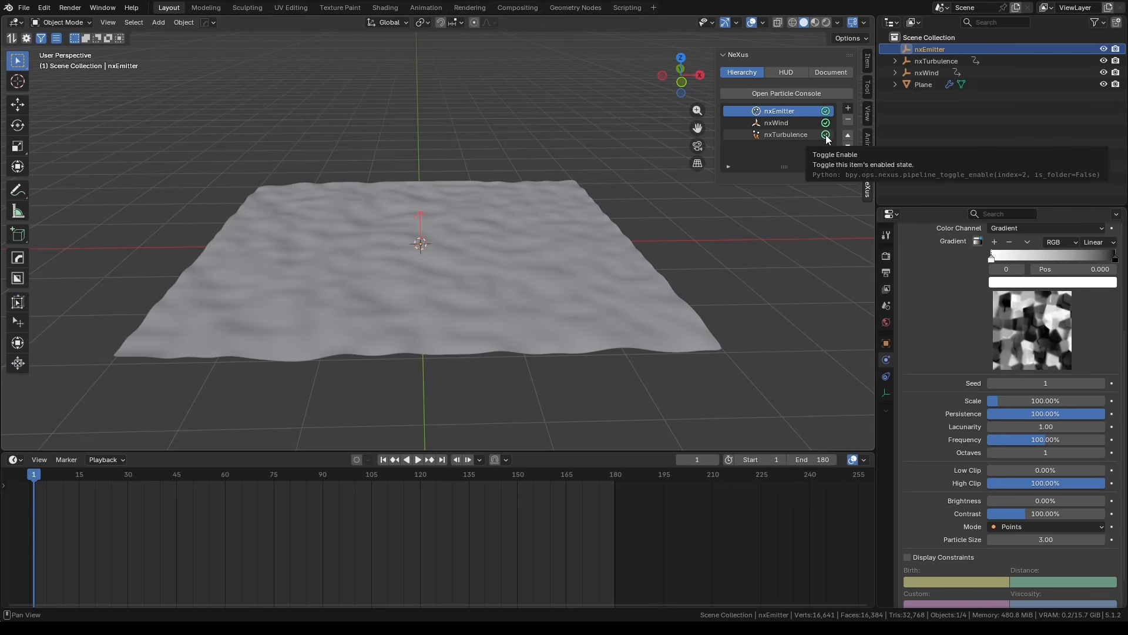
Disable nxTurbulence and add a Color (Brightness) mapping layer to nxWind.
{"action": "left_click", "coordinate": [826, 135]}
{"action": "left_click", "coordinate": [781, 123]}
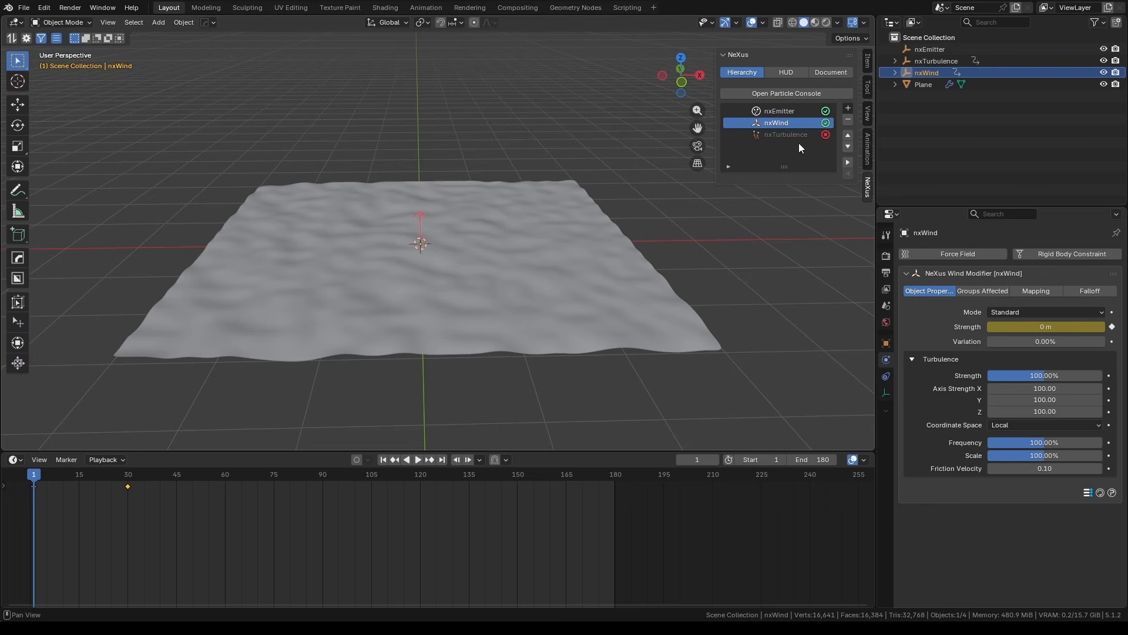
{"action": "left_click", "coordinate": [1056, 294]}
{"action": "left_click", "coordinate": [1113, 312]}
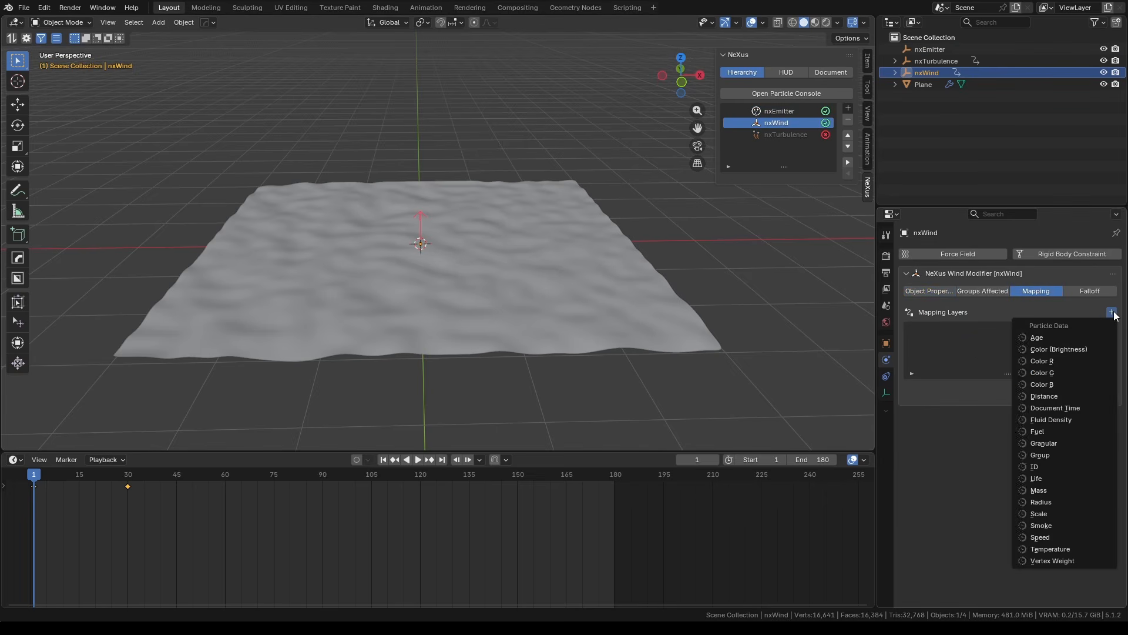
{"action": "left_click", "coordinate": [1066, 351]}
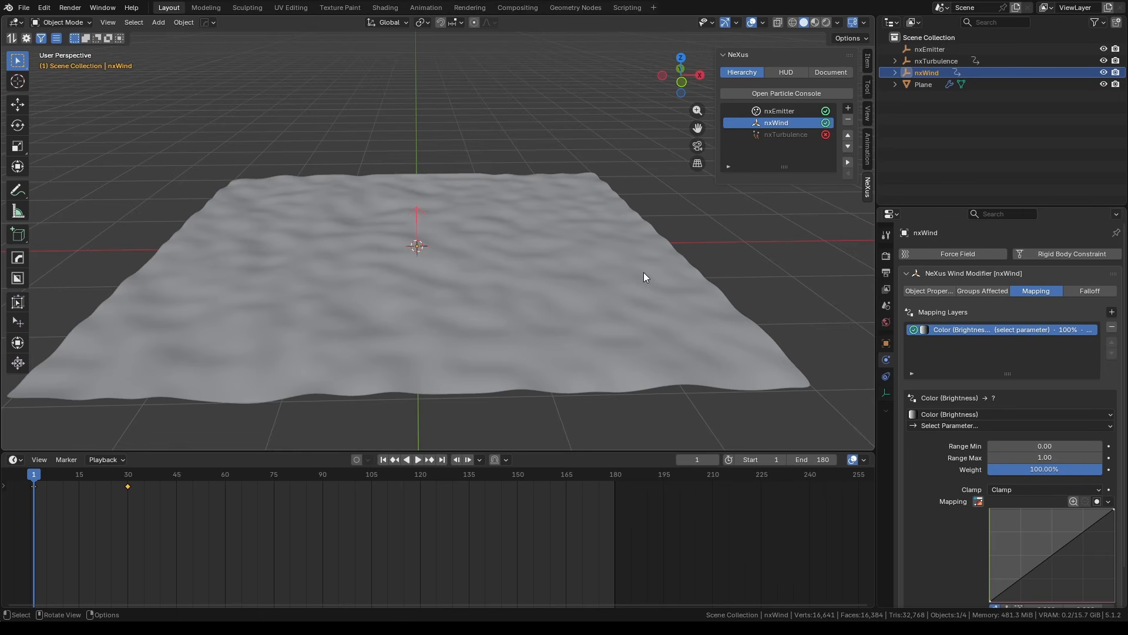
Set Wind Strength as the target parameter of nxWind's Color (Brightness) mapping layer.
{"action": "left_click", "coordinate": [944, 426]}
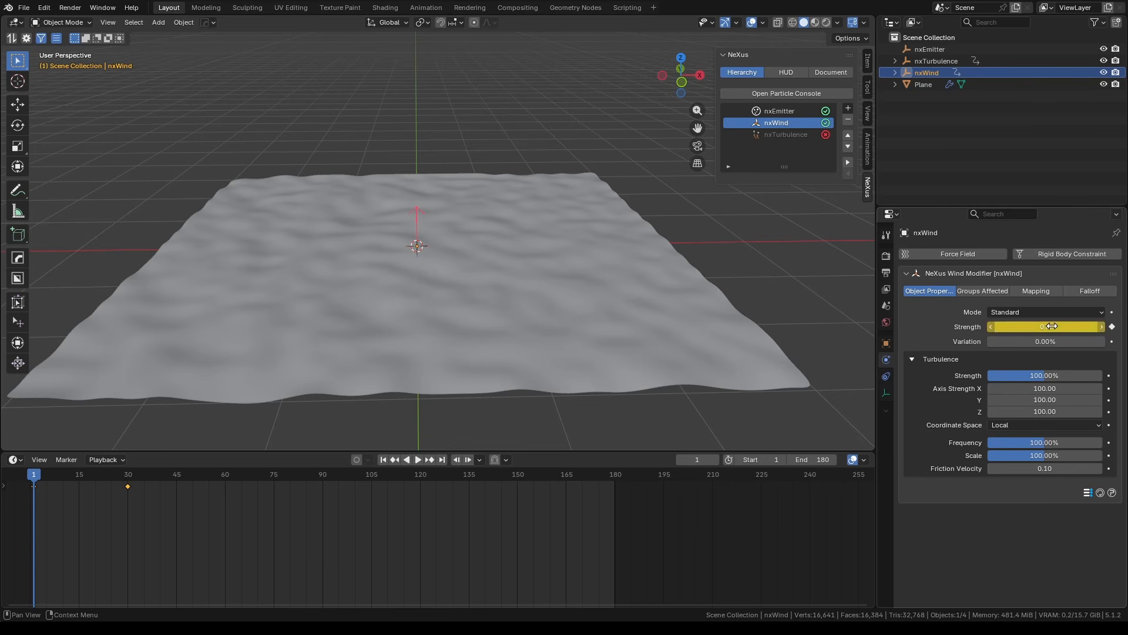
{"action": "left_click", "coordinate": [1053, 295]}
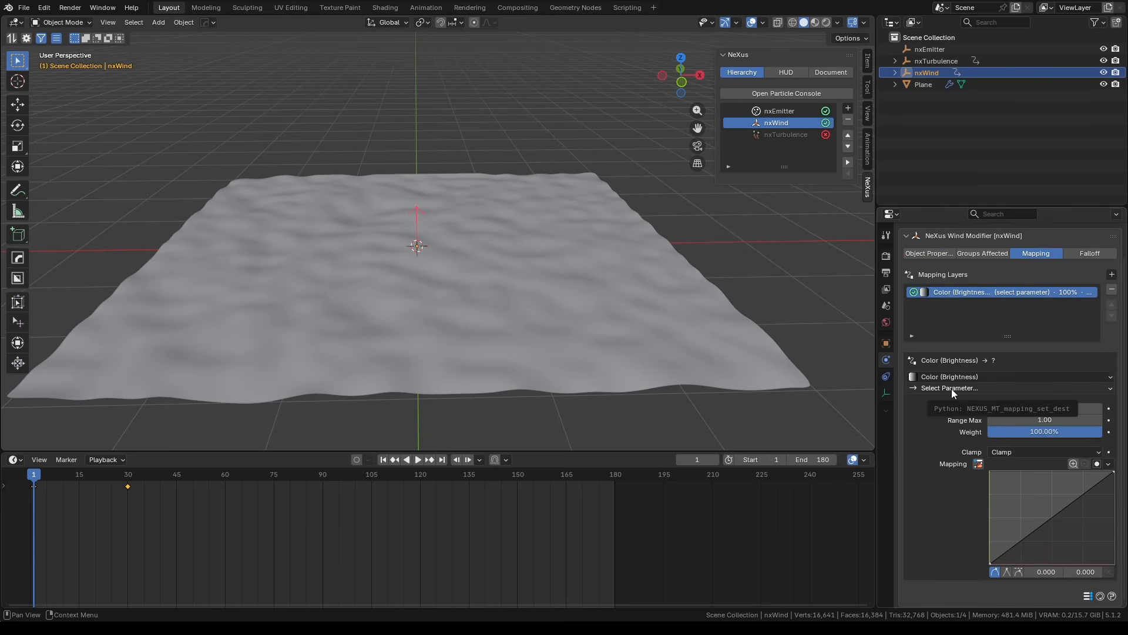
{"action": "left_click", "coordinate": [950, 389]}
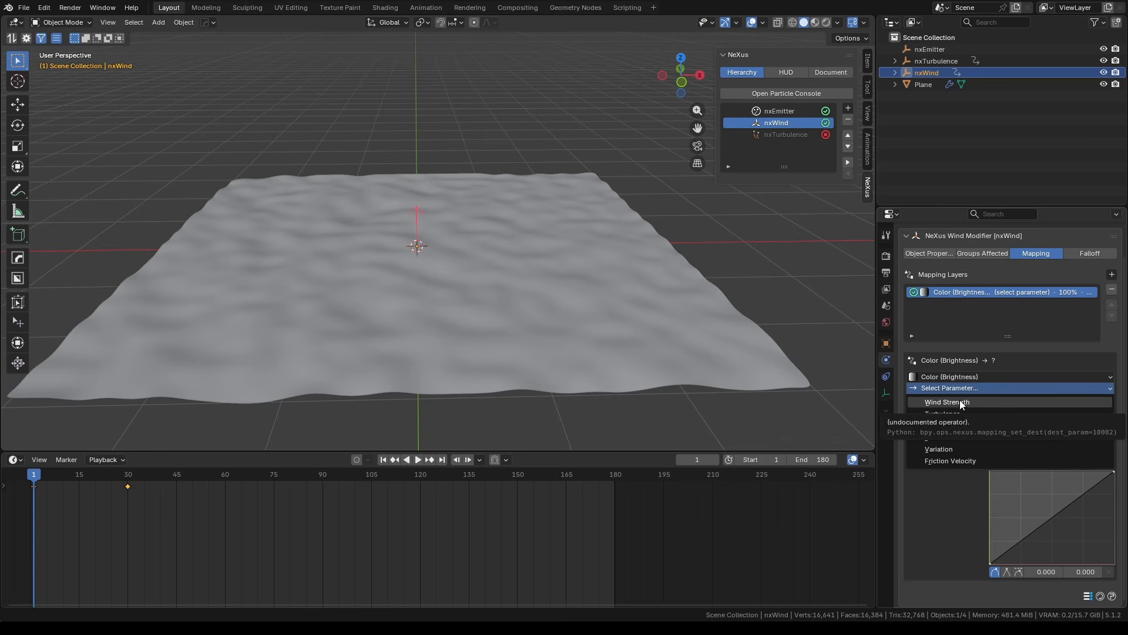
{"action": "left_click", "coordinate": [960, 400]}
Play the simulation in front and perspective views to check how particle brightness affects the wind lift.
{"action": "middle_click_drag", "start_coordinate": [624, 316], "coordinate": [615, 305]}
{"action": "key", "text": "KP_1"}
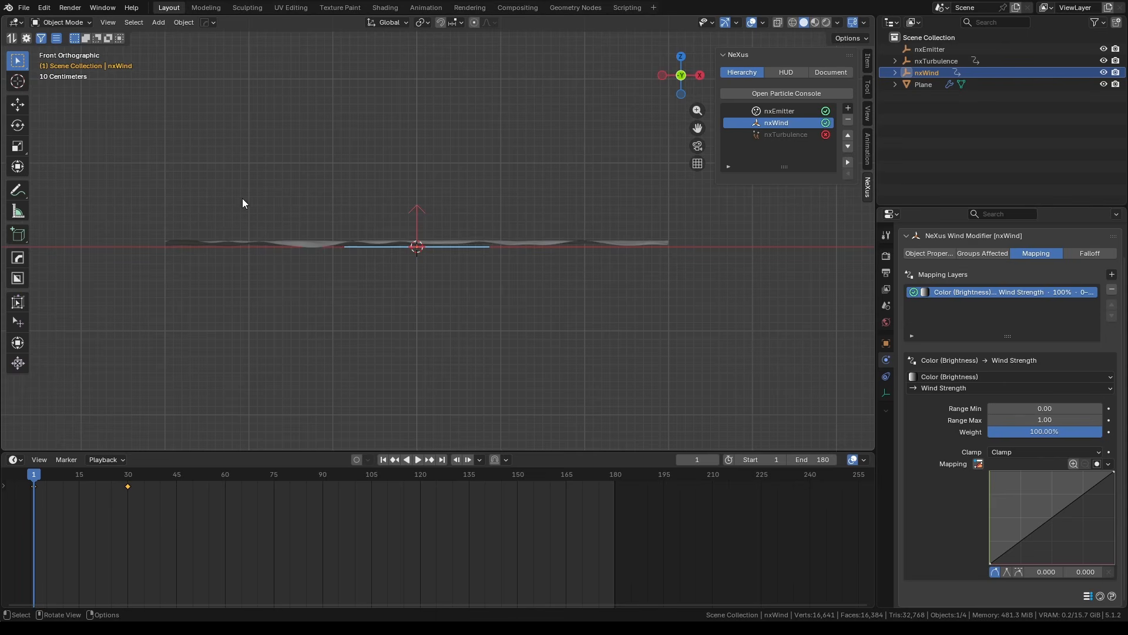
{"action": "key", "text": "space"}
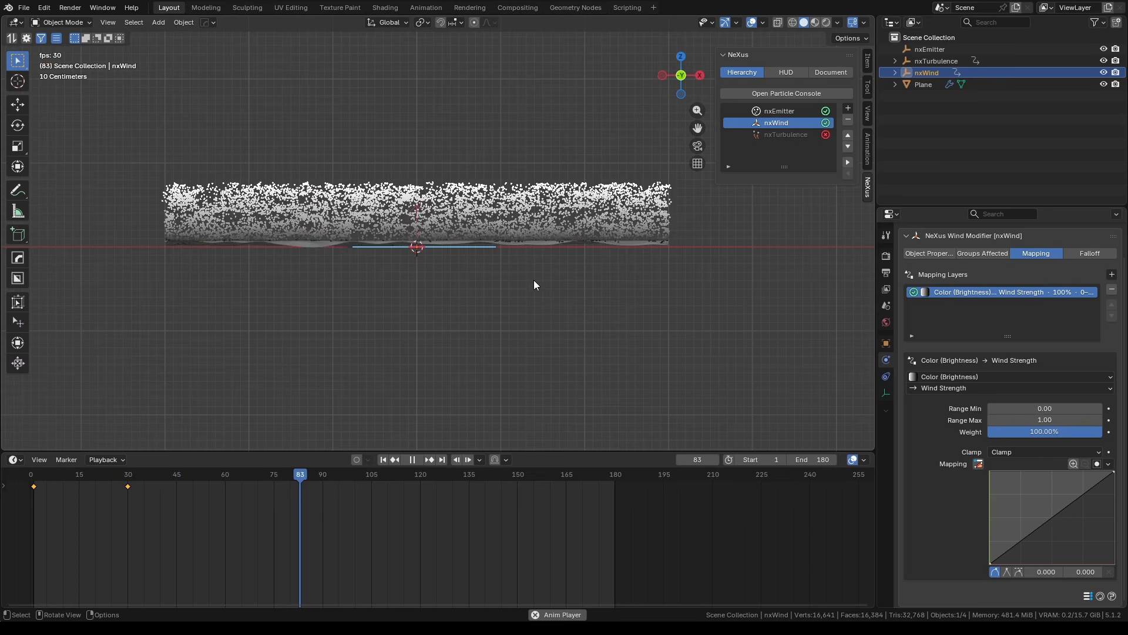
{"action": "middle_click_drag", "start_coordinate": [530, 290], "coordinate": [543, 312]}
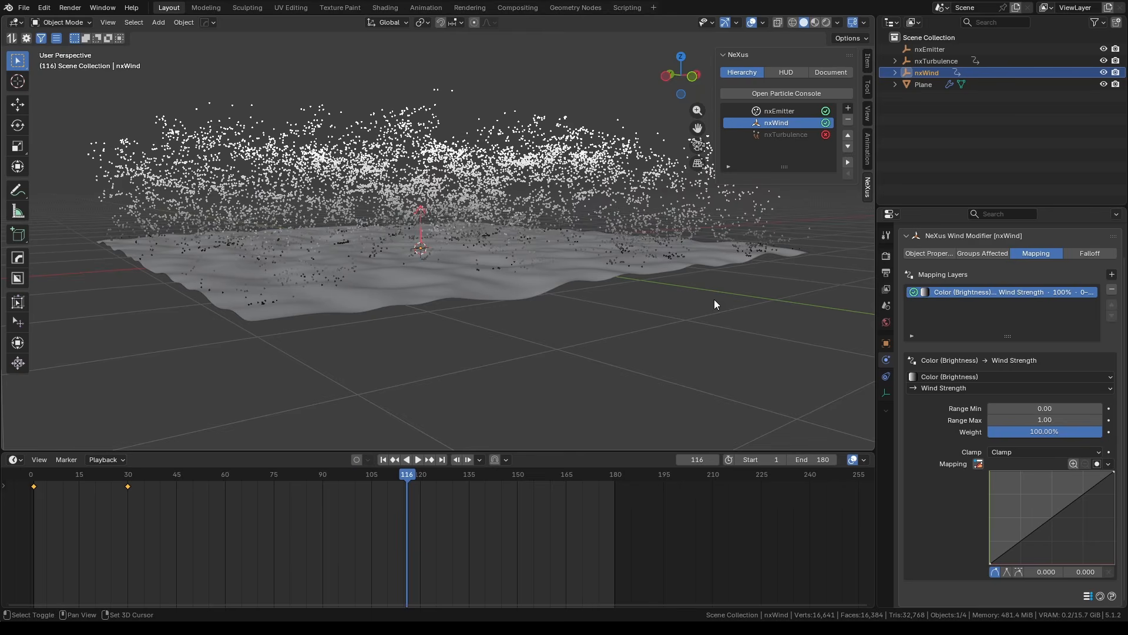
{"action": "key", "text": "Escape"}
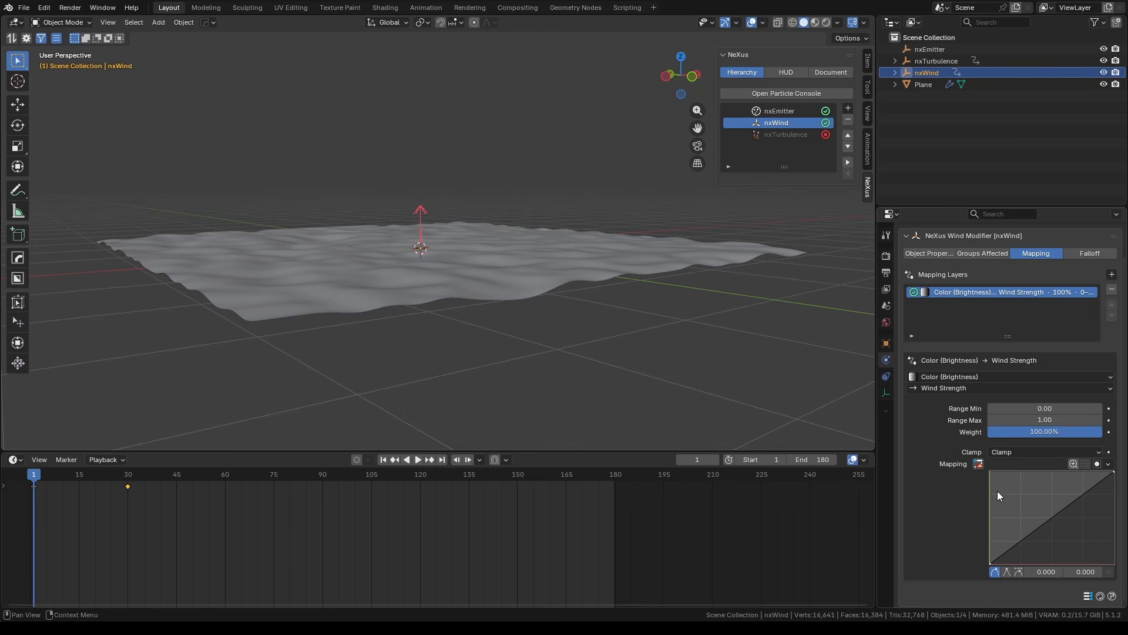
Invert nxWind's Color (Brightness) mapping curve, test the simulation in the front view and restore the curve at frame 1.
{"action": "left_click_drag", "start_coordinate": [992, 564], "coordinate": [990, 472]}
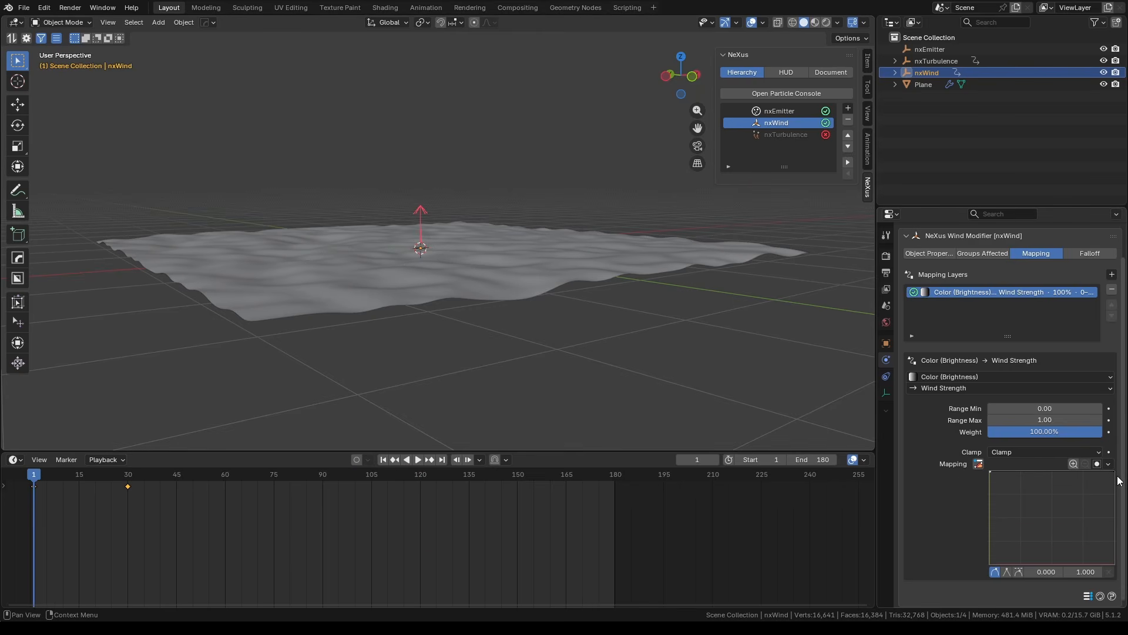
{"action": "left_click_drag", "start_coordinate": [1112, 477], "coordinate": [1112, 562]}
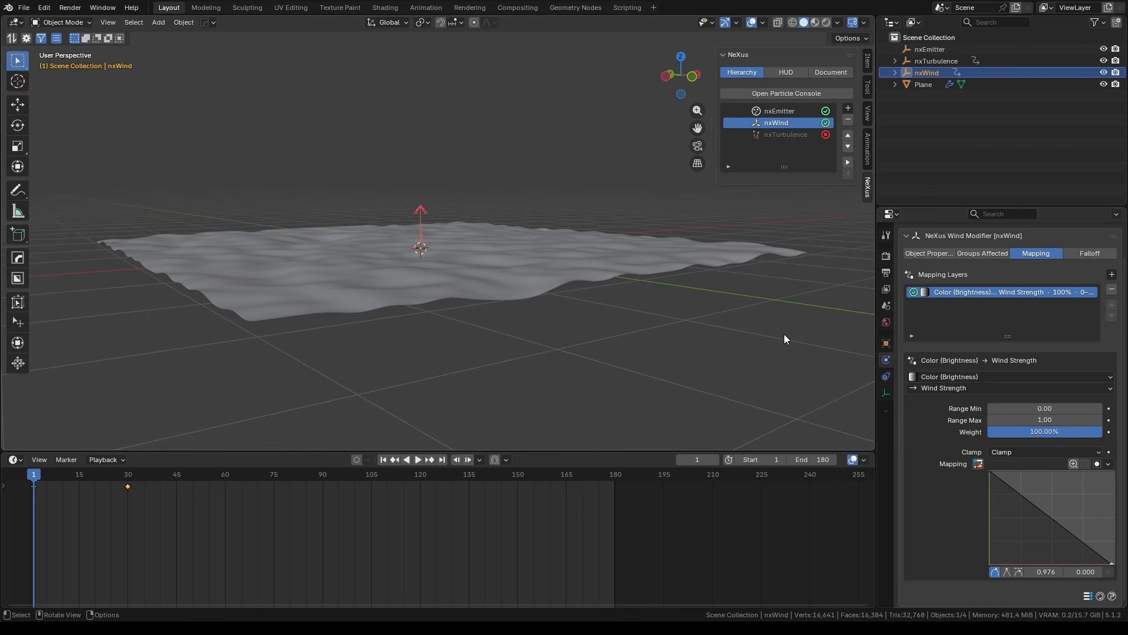
{"action": "key", "text": "KP_1"}
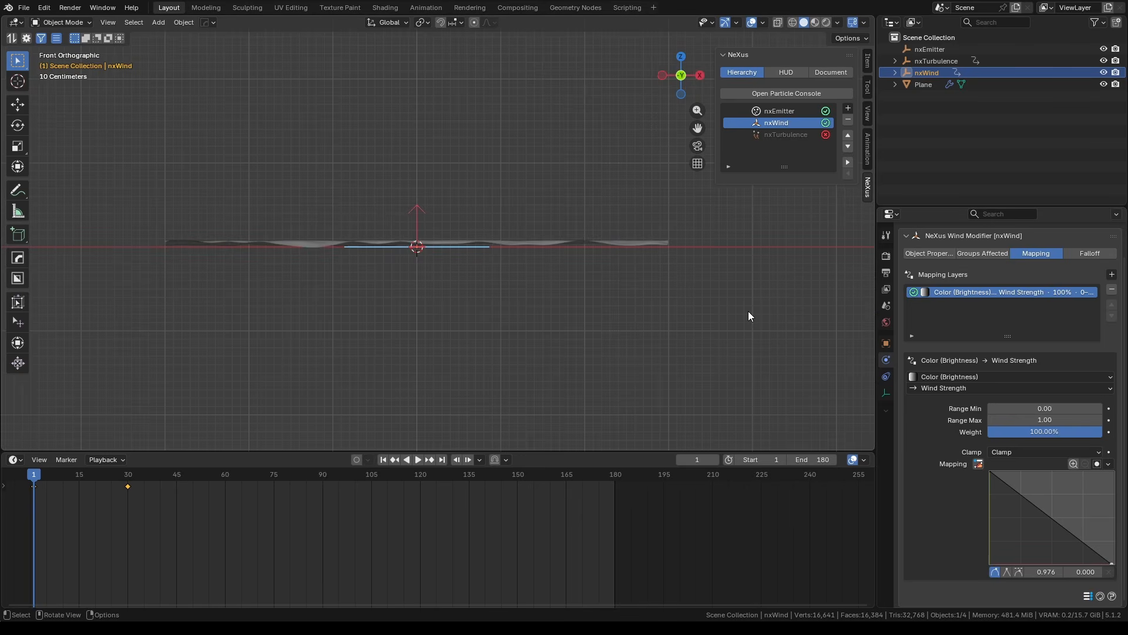
{"action": "key", "text": "space"}
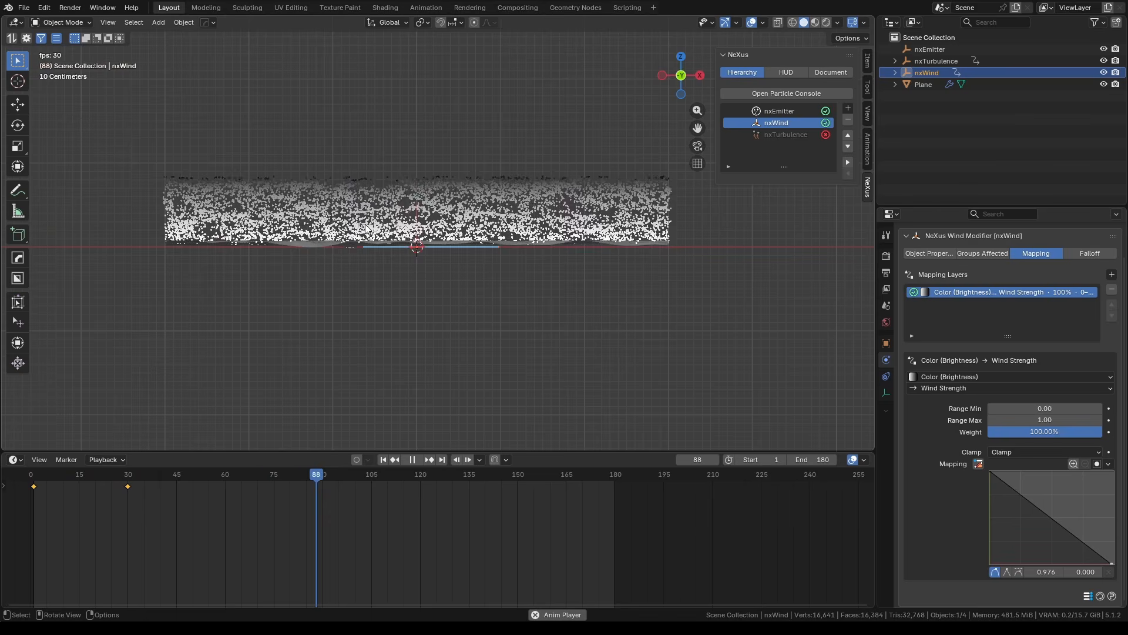
{"action": "key", "text": "space"}
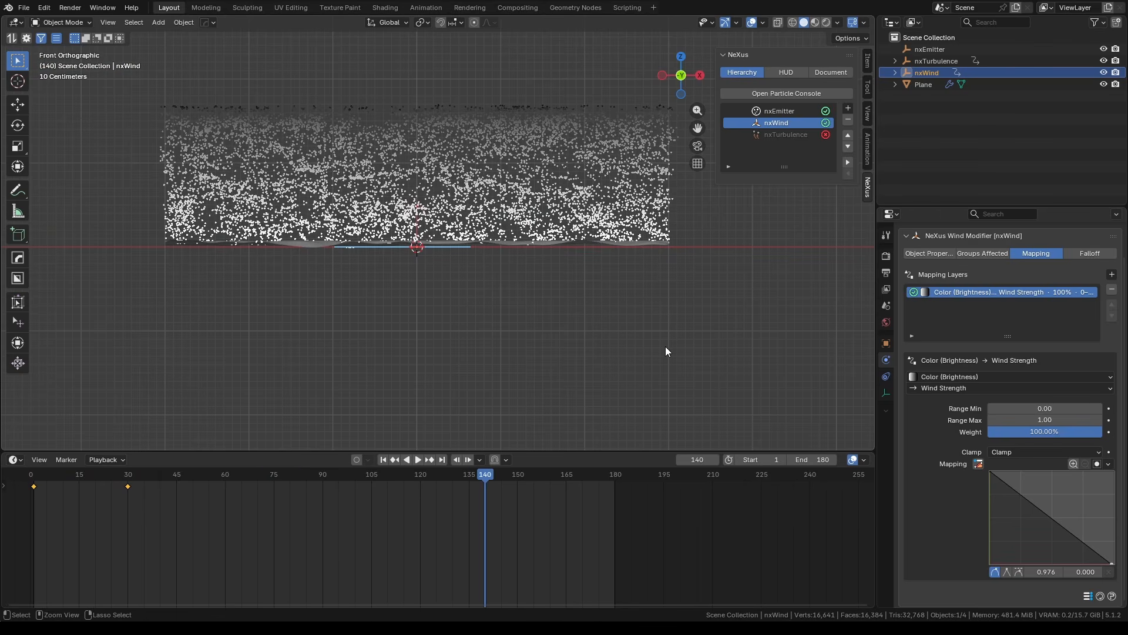
{"action": "key", "text": "ctrl+Left"}
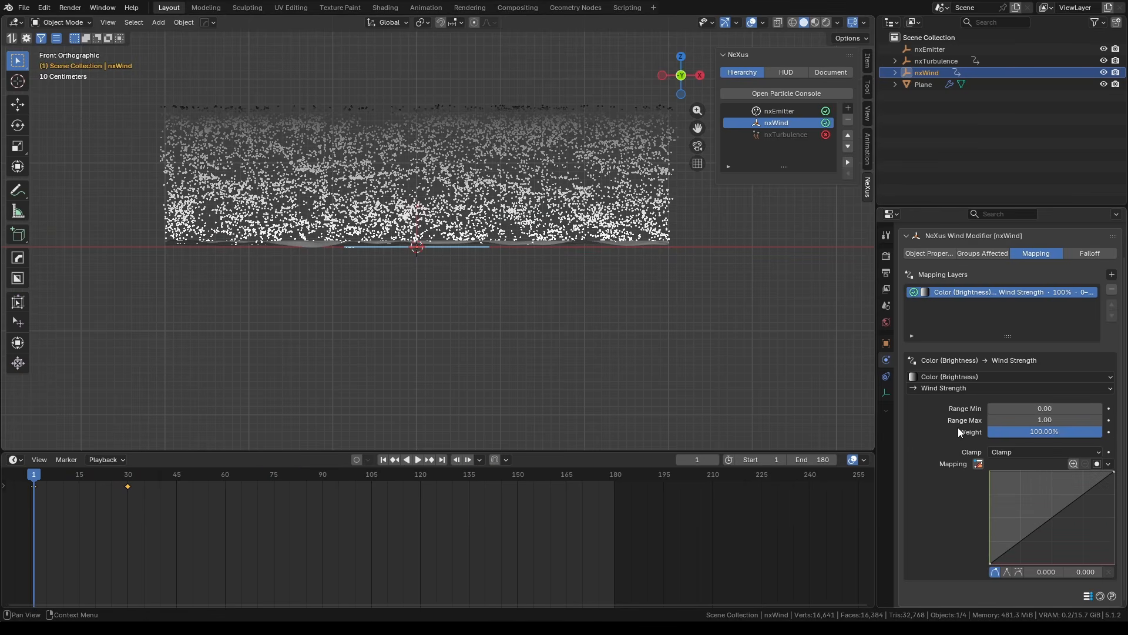
Move the black stop of nxEmitter's display gradient to position 0.455 and replay the simulation from the first frame.
{"action": "left_click", "coordinate": [787, 111]}
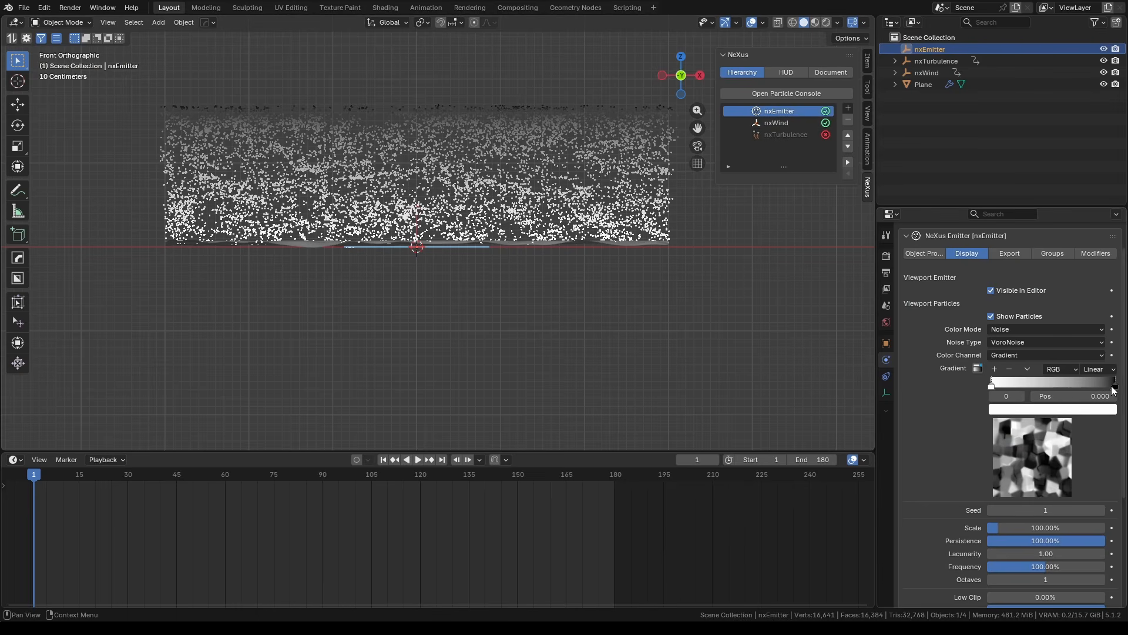
{"action": "left_click_drag", "start_coordinate": [1115, 387], "coordinate": [1048, 382]}
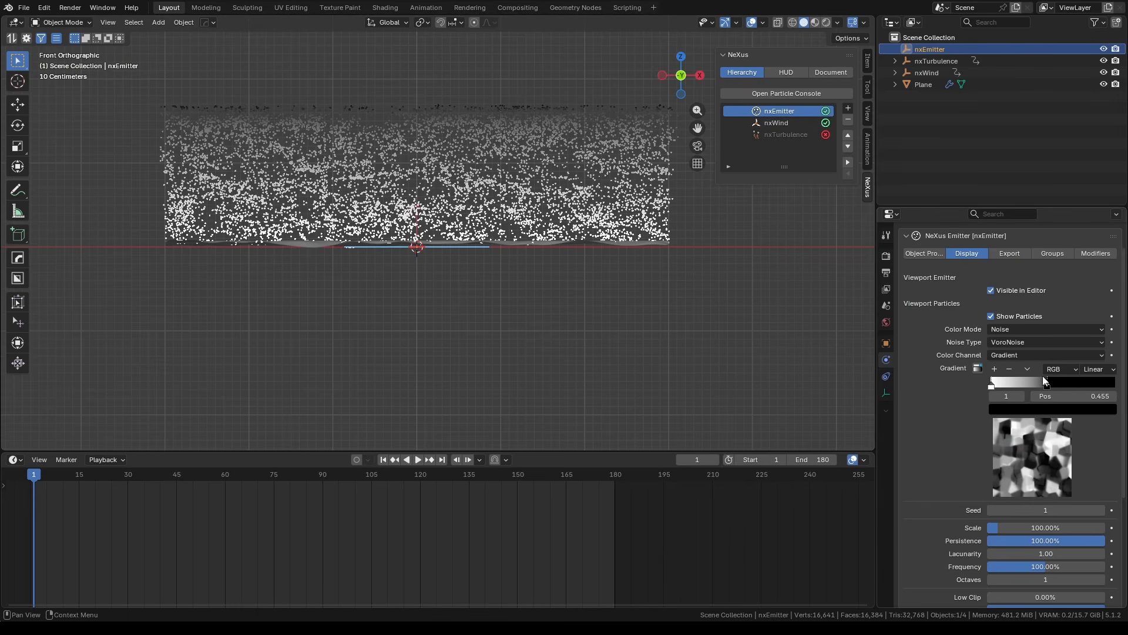
{"action": "key", "text": "shift+Left"}
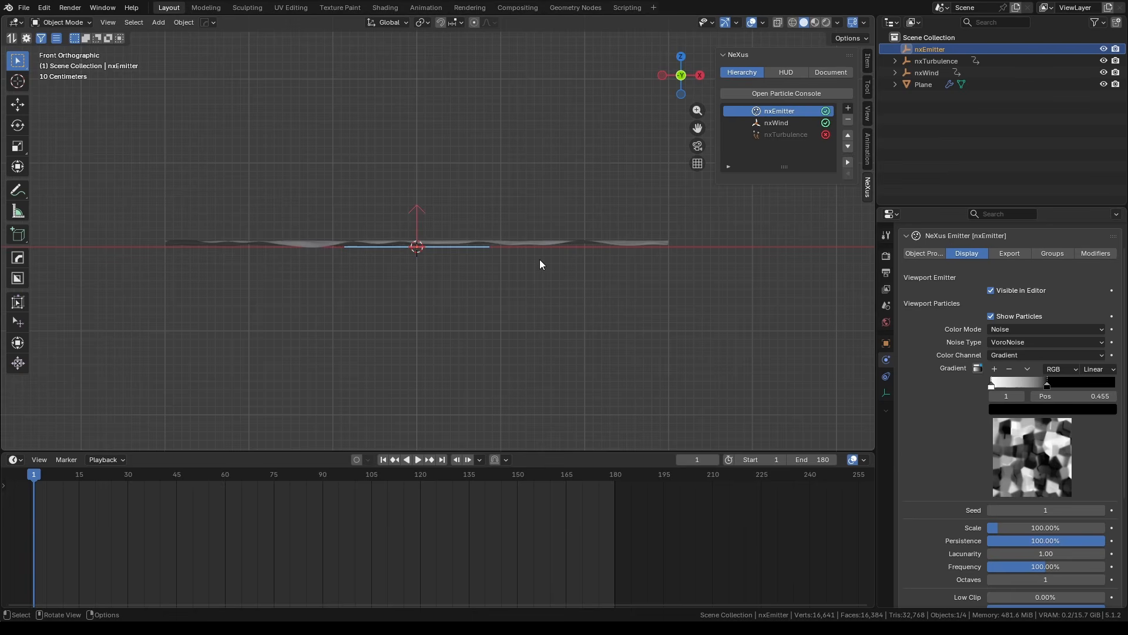
{"action": "key", "text": "space"}
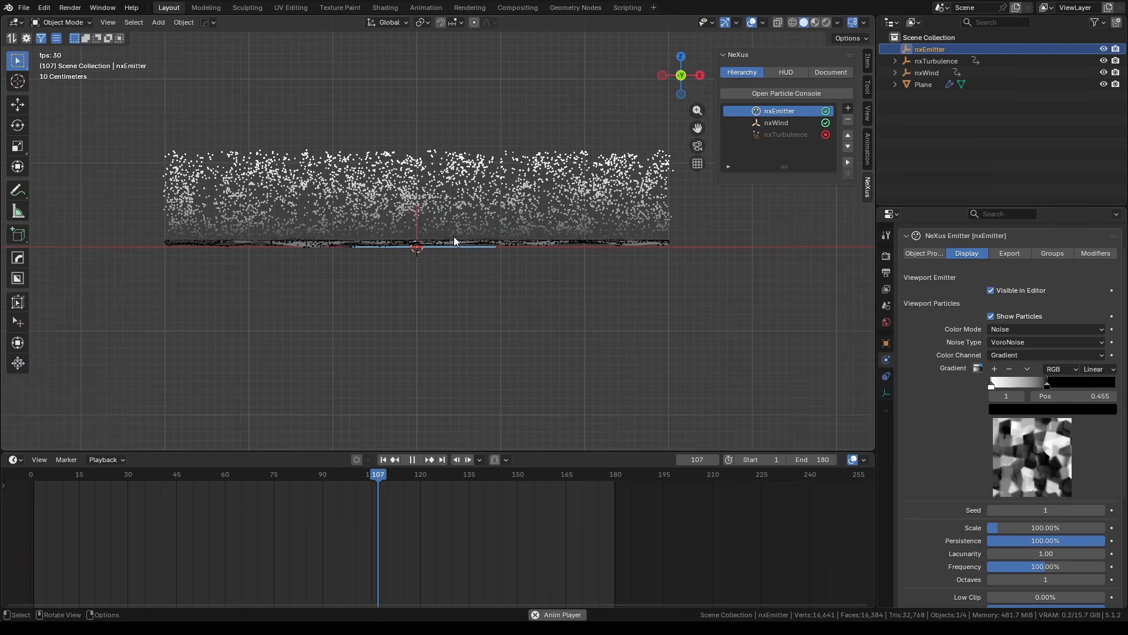
{"action": "key", "text": "space"}
Move the emitter gradient's black stop to position 0.109 and replay the simulation, viewing it in perspective.
{"action": "left_click_drag", "start_coordinate": [1042, 389], "coordinate": [1004, 389]}
{"action": "key", "text": "shift+Left"}
{"action": "key", "text": "space"}
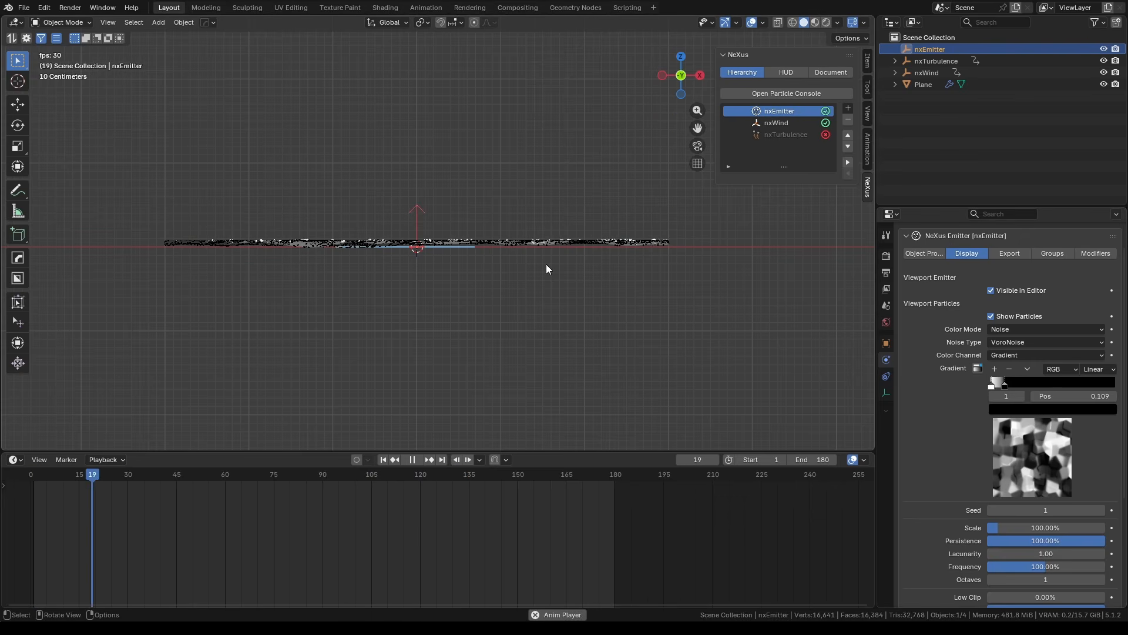
{"action": "middle_click_drag", "start_coordinate": [532, 256], "coordinate": [623, 302]}
{"action": "key", "text": "space"}
Set the emitter gradient's black stop to position 0.668 and play the simulation in perspective.
{"action": "left_click_drag", "start_coordinate": [1013, 380], "coordinate": [1074, 379]}
{"action": "key", "text": "space"}
{"action": "middle_click_drag", "start_coordinate": [734, 348], "coordinate": [638, 310]}
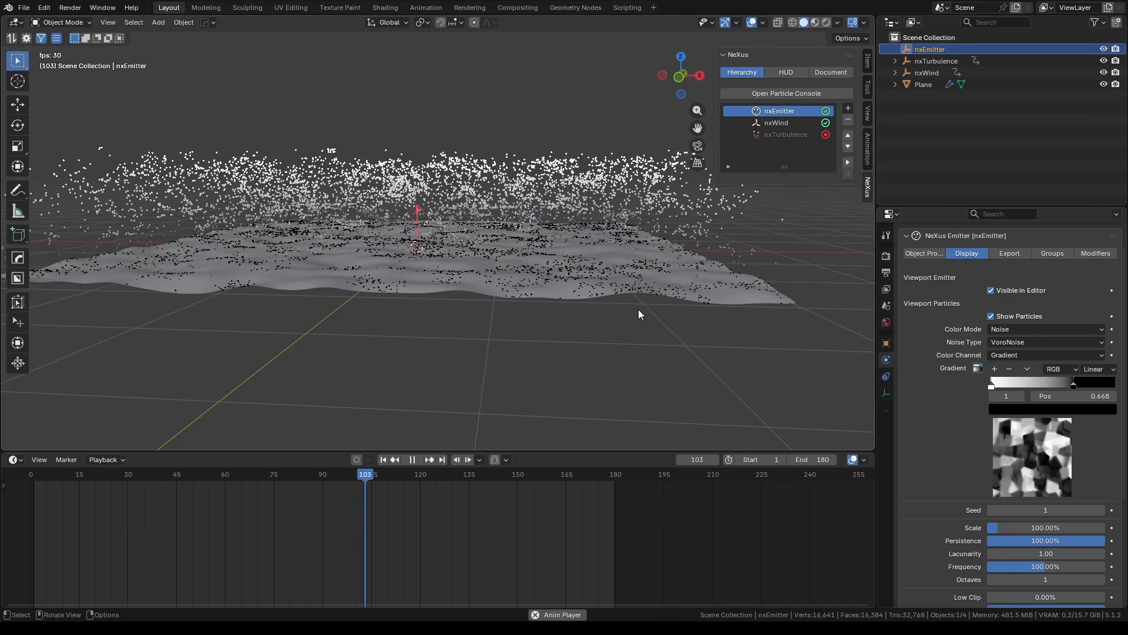
{"action": "key", "text": "space"}
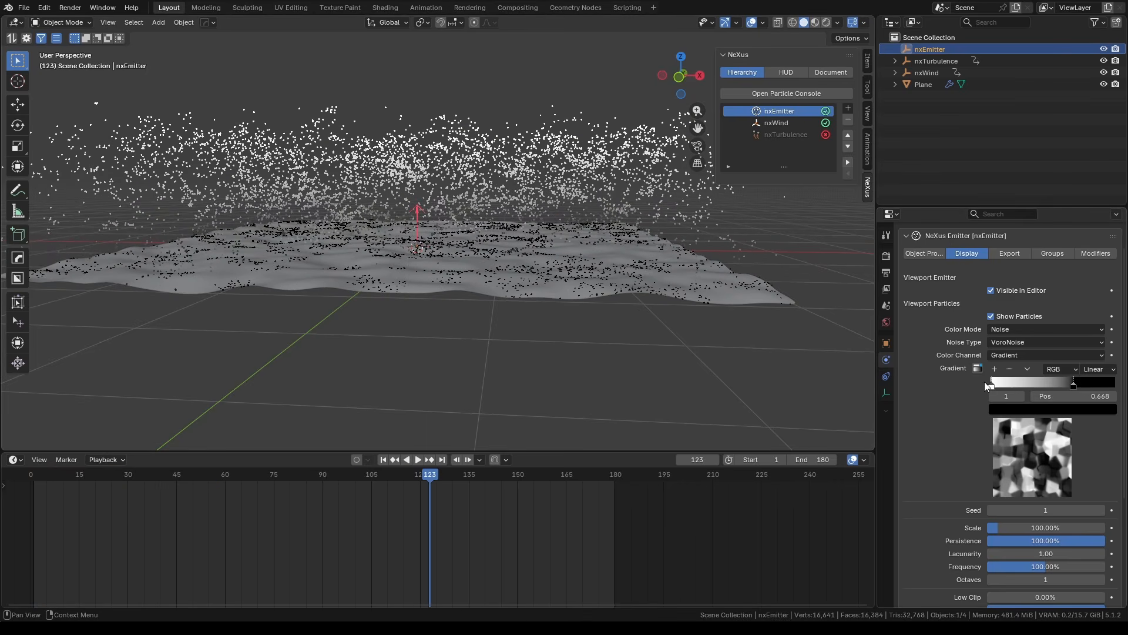
Try lightening the emitter gradient's black stop to dark grey, replay the simulation and undo the colour change.
{"action": "left_click", "coordinate": [1038, 405]}
{"action": "left_click_drag", "start_coordinate": [1108, 294], "coordinate": [1108, 282]}
{"action": "key", "text": "shift+Left"}
{"action": "key", "text": "space"}
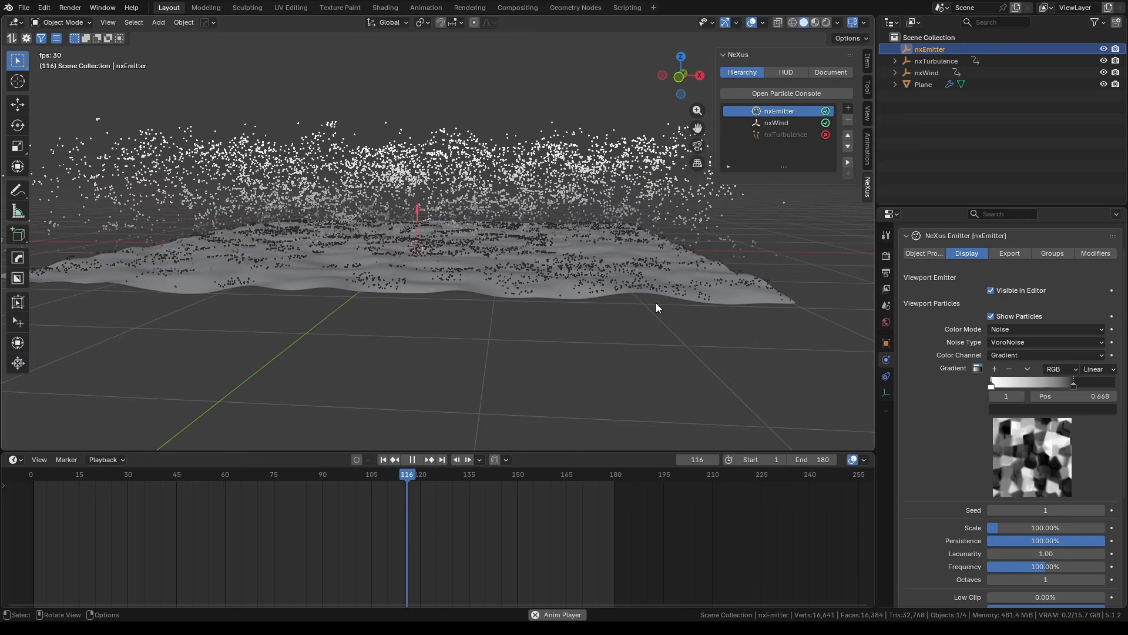
{"action": "key", "text": "ctrl+z"}
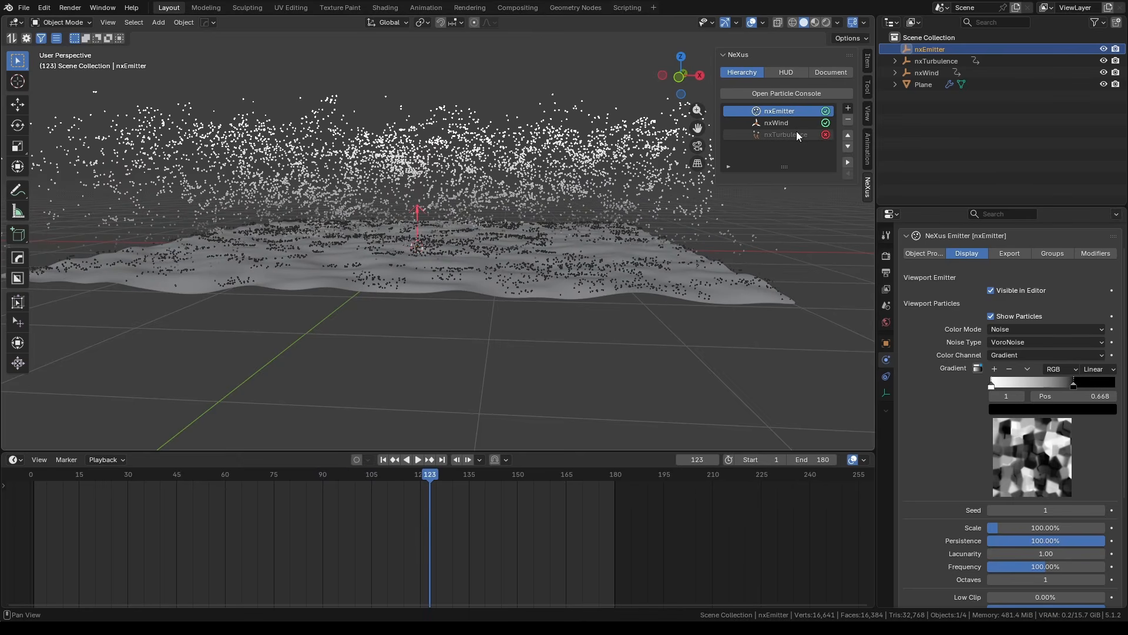
Enable nxTurbulence and add a Color (Brightness) mapping layer targeting the Voronoise turbulence Strength.
{"action": "left_click", "coordinate": [826, 136]}
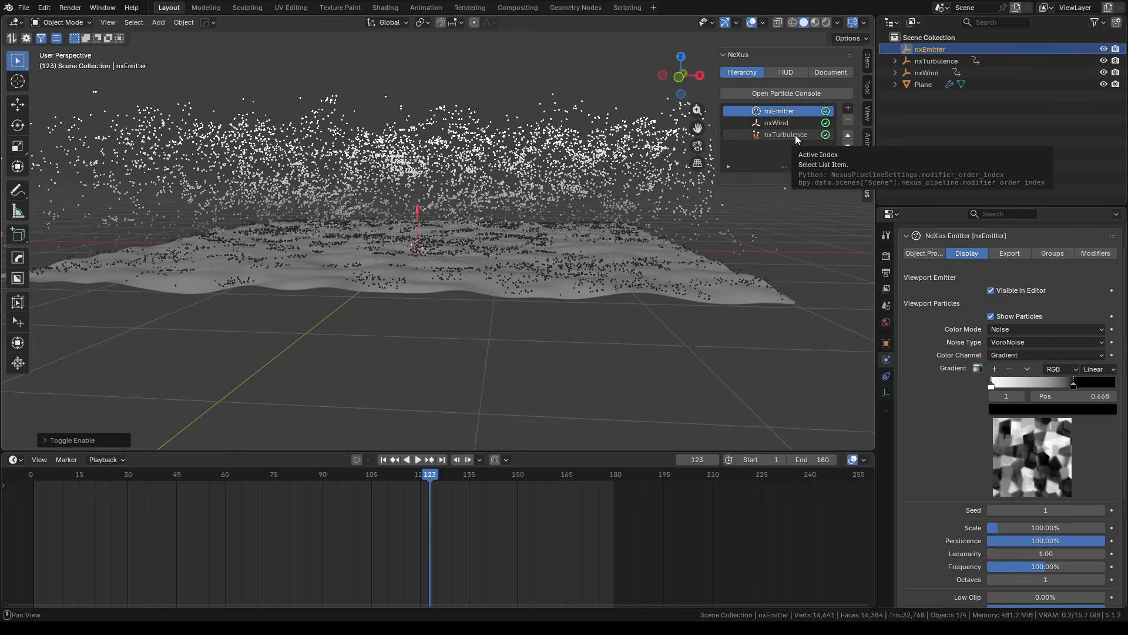
{"action": "left_click", "coordinate": [795, 136]}
{"action": "left_click", "coordinate": [1014, 273]}
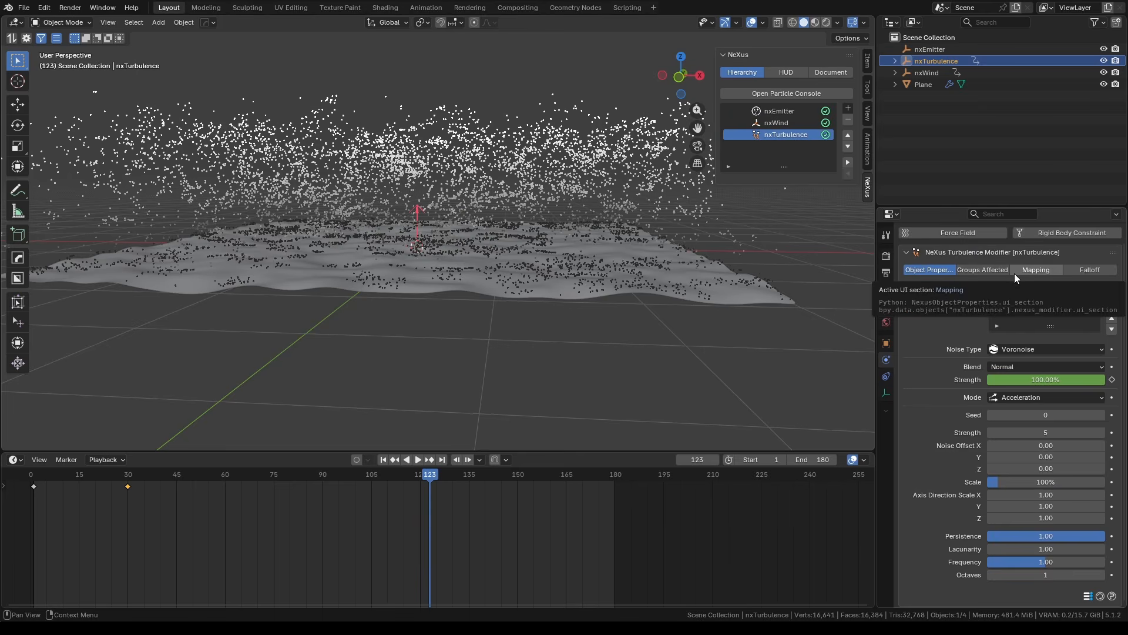
{"action": "left_click", "coordinate": [1107, 314]}
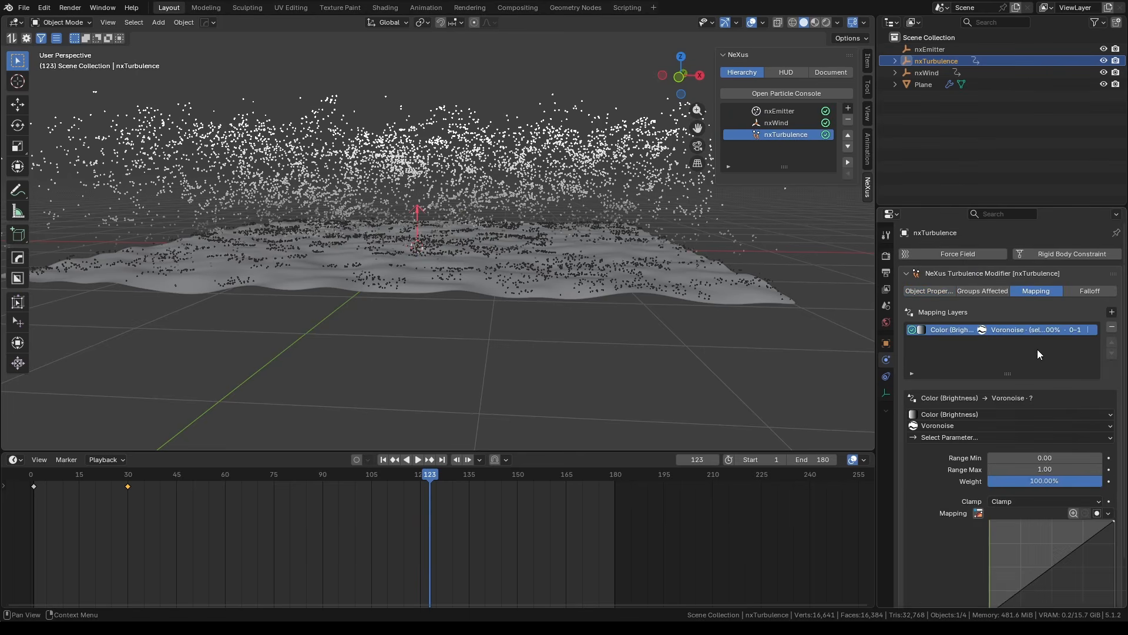
{"action": "scroll", "coordinate": [976, 382], "scroll_direction": "down", "scroll_amount": 2}
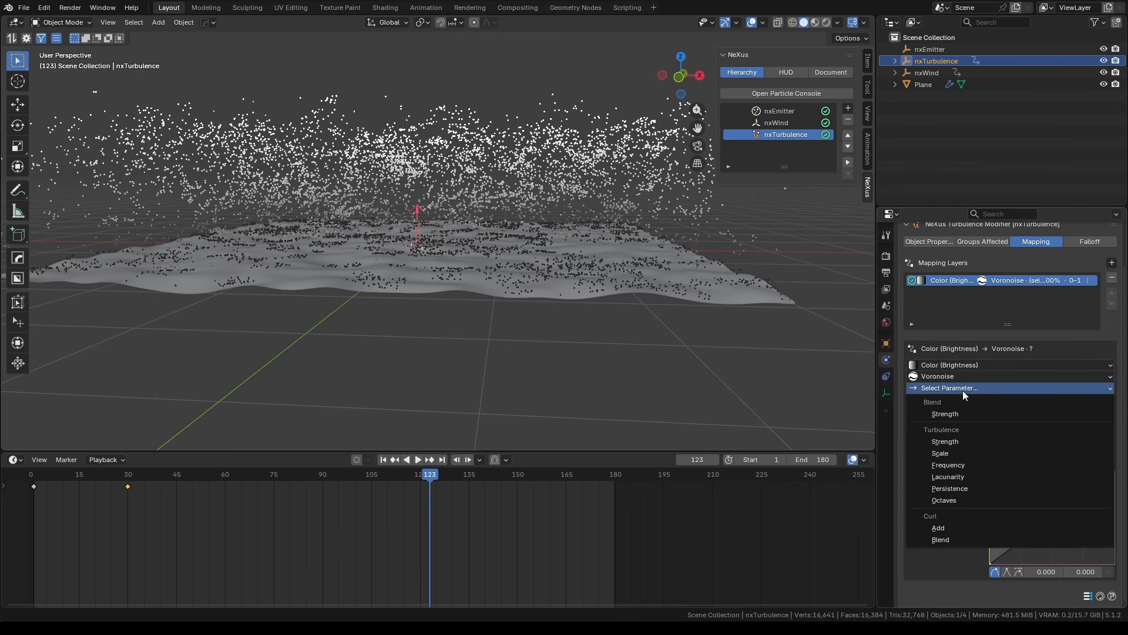
{"action": "left_click", "coordinate": [954, 442]}
Set nxTurbulence's Voronoise Strength to 3 in its object properties and return to its mapping settings.
{"action": "scroll", "coordinate": [939, 293], "scroll_direction": "up", "scroll_amount": 2}
{"action": "left_click", "coordinate": [939, 292]}
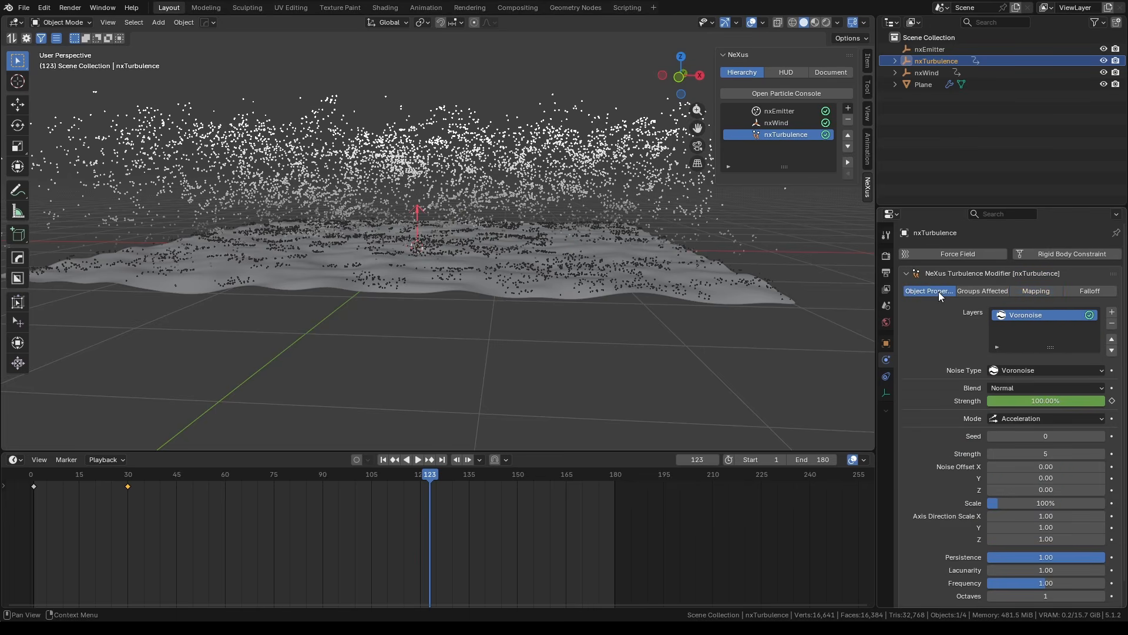
{"action": "left_click", "coordinate": [1038, 455]}
{"action": "key", "text": "Return"}
{"action": "left_click", "coordinate": [1036, 291]}
Disable nxWind and play the simulation from the first frame in the front view with only nxTurbulence active.
{"action": "key", "text": "KP_1"}
{"action": "scroll", "coordinate": [746, 224], "scroll_direction": "up", "scroll_amount": 2}
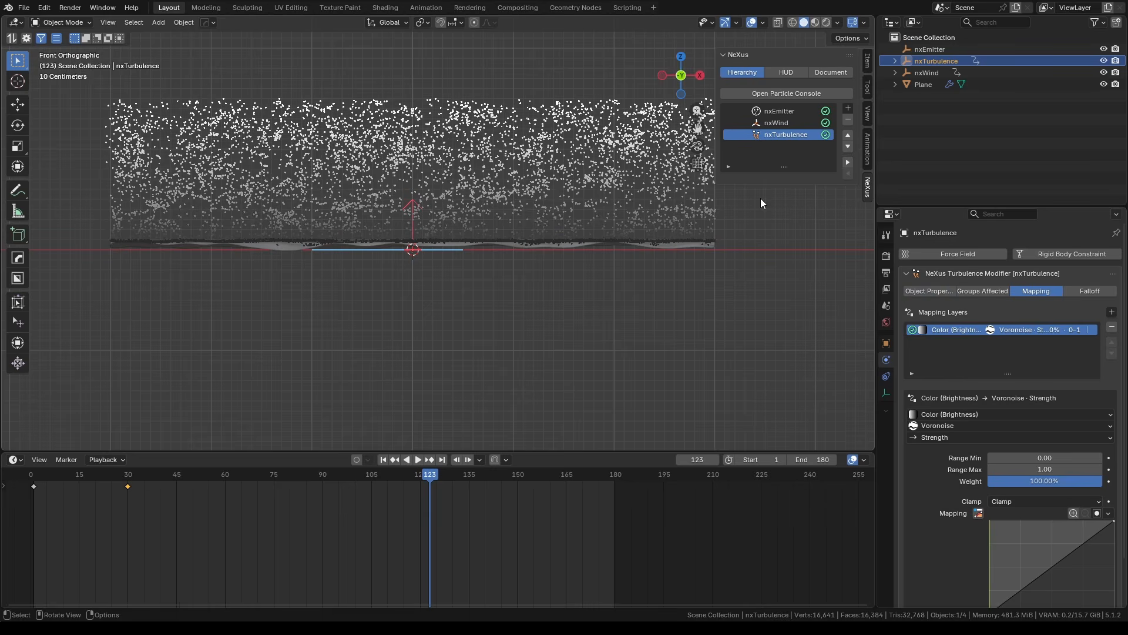
{"action": "left_click", "coordinate": [825, 123]}
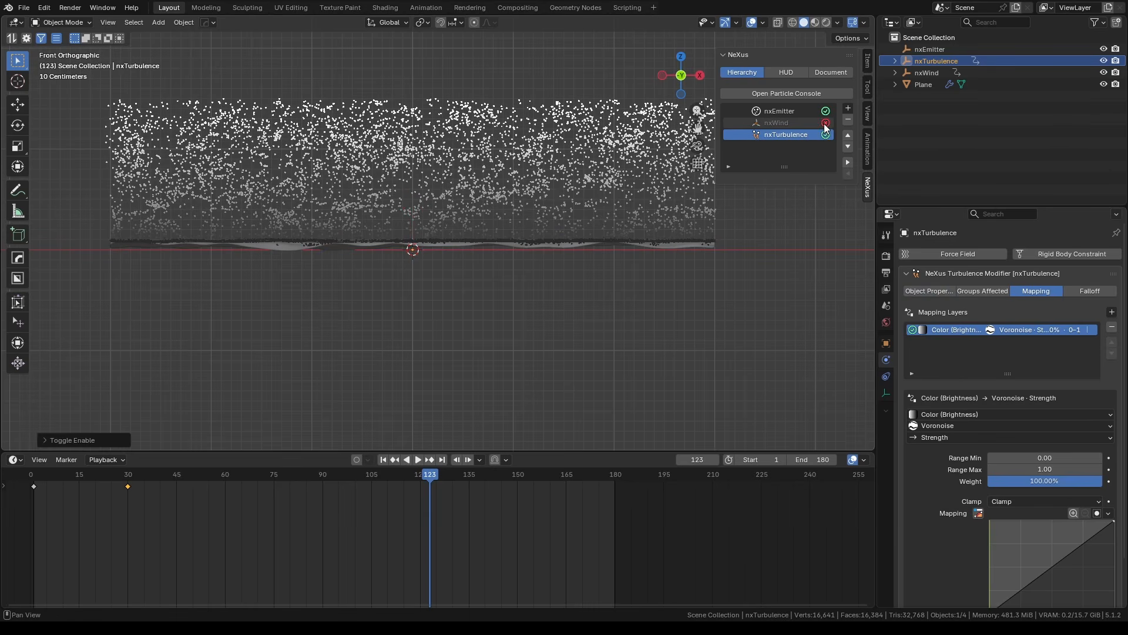
{"action": "key", "text": "shift+Left"}
{"action": "key", "text": "space"}
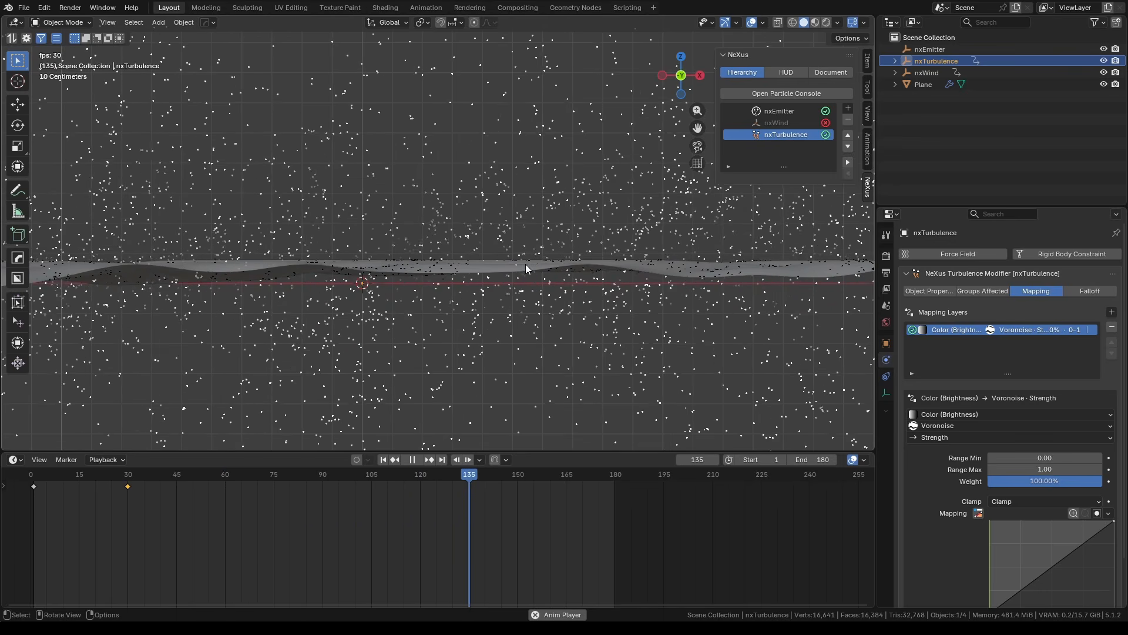
{"action": "key", "text": "space"}
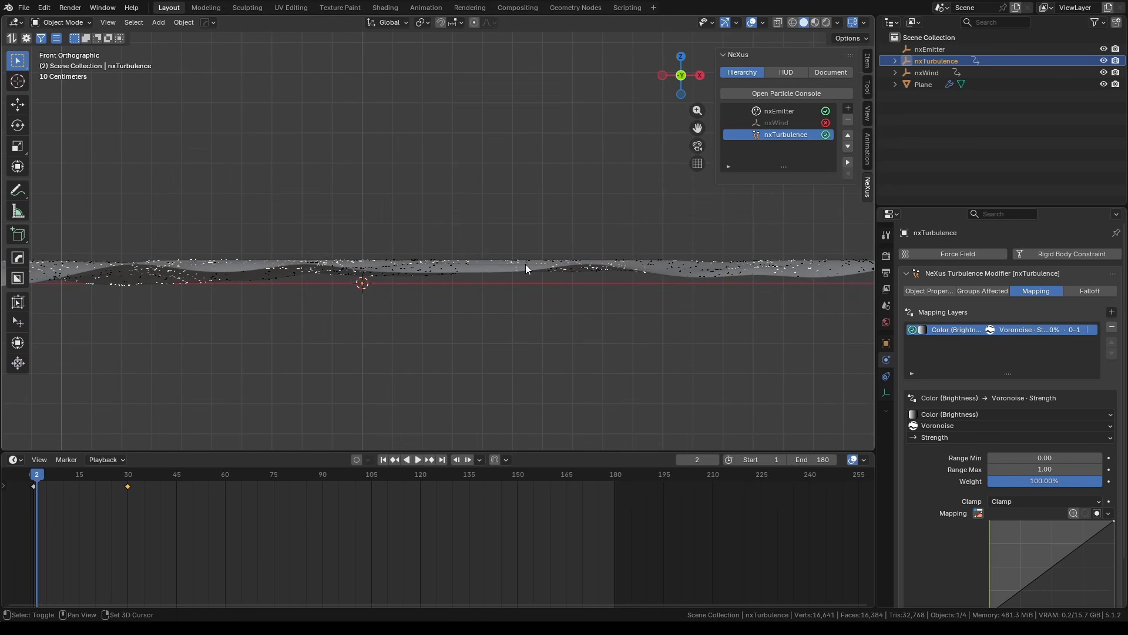
Return to frame 1 and examine the curve presets available for nxTurbulence's Strength mapping without applying one.
{"action": "key", "text": "shift+Left"}
{"action": "scroll", "coordinate": [525, 263], "scroll_direction": "down", "scroll_amount": 3}
{"action": "scroll", "coordinate": [945, 422], "scroll_direction": "down", "scroll_amount": 3}
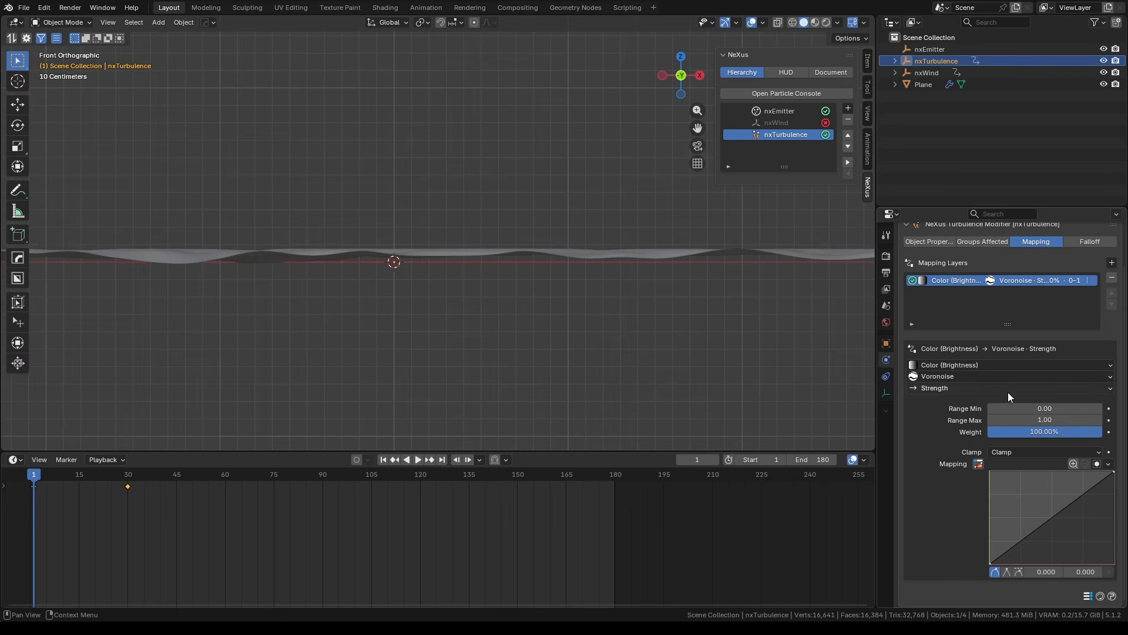
{"action": "left_click", "coordinate": [977, 465]}
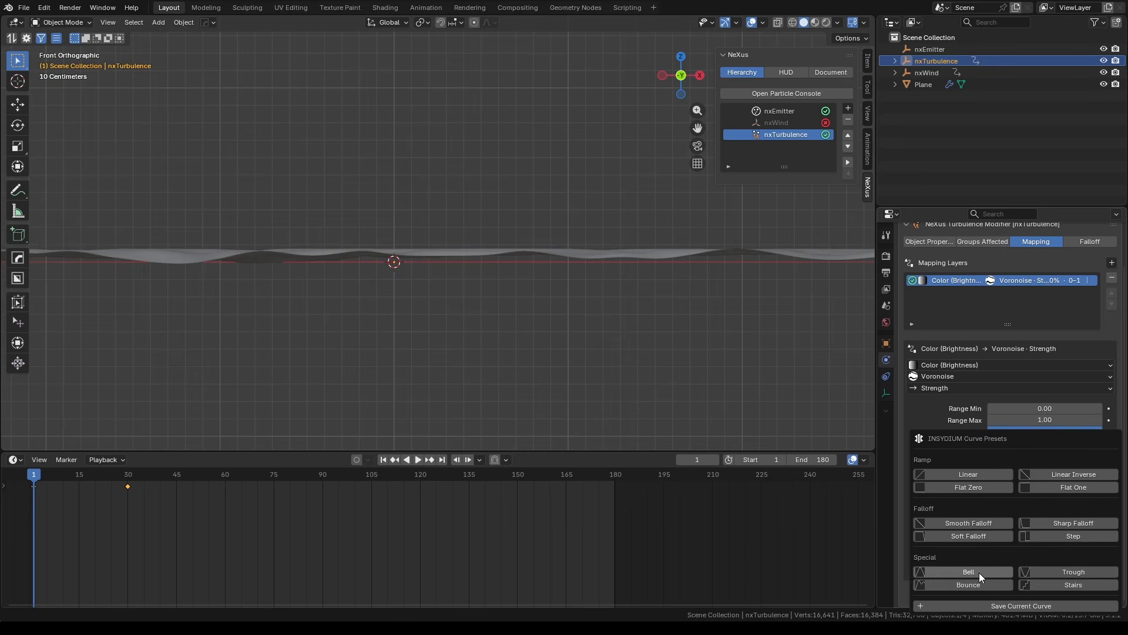
{"action": "middle_click_drag", "start_coordinate": [568, 300], "coordinate": [580, 298], "text": "shift"}
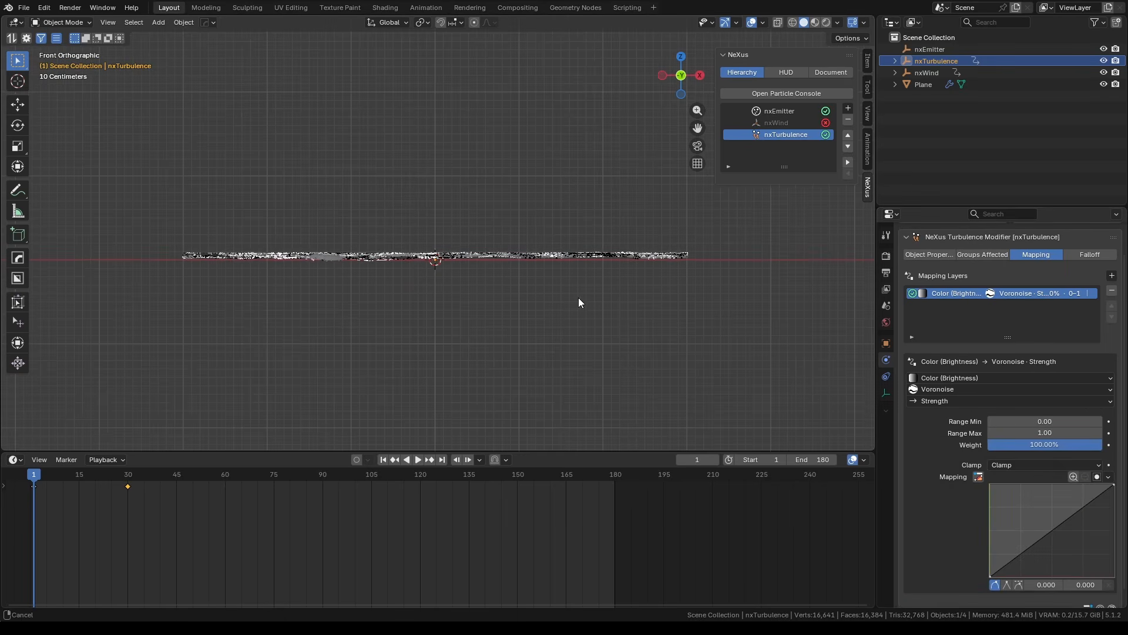
Re-enable nxWind and review the object properties of nxTurbulence and nxWind.
{"action": "left_click", "coordinate": [825, 122]}
{"action": "scroll", "coordinate": [564, 290], "scroll_direction": "up", "scroll_amount": 1}
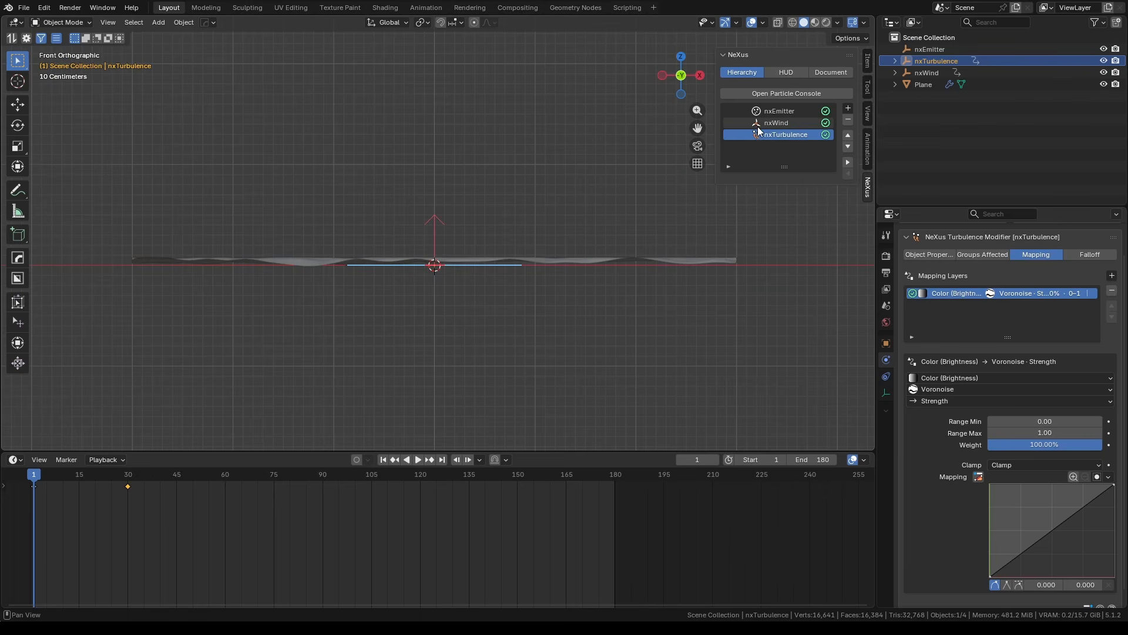
{"action": "middle_click_drag", "start_coordinate": [654, 243], "coordinate": [634, 275], "text": "shift"}
{"action": "left_click", "coordinate": [929, 254]}
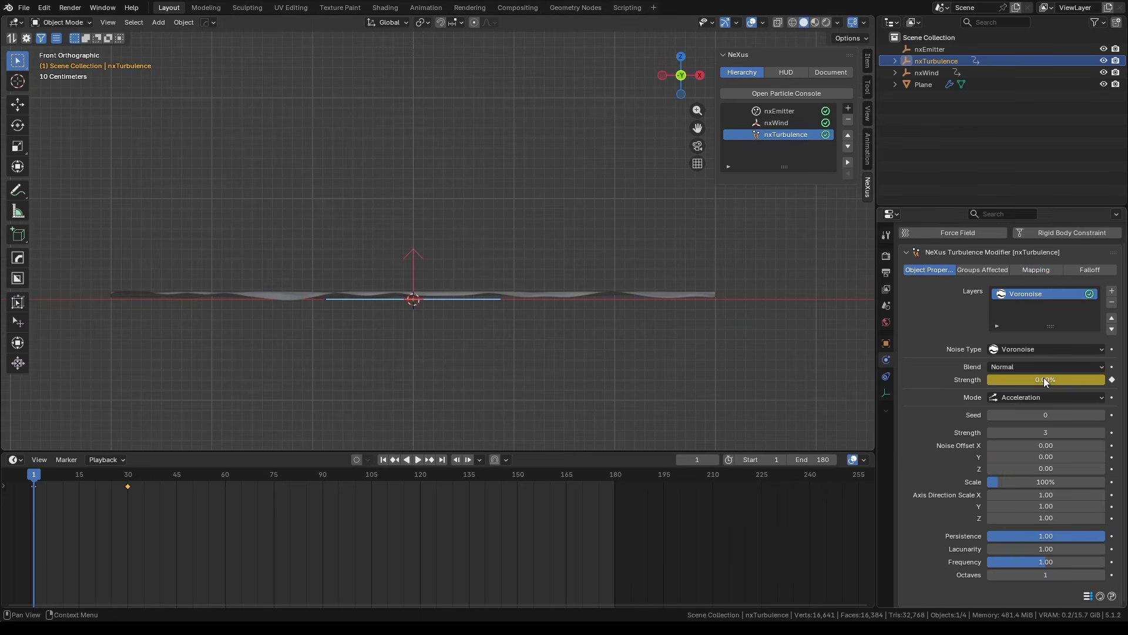
{"action": "left_click", "coordinate": [787, 122]}
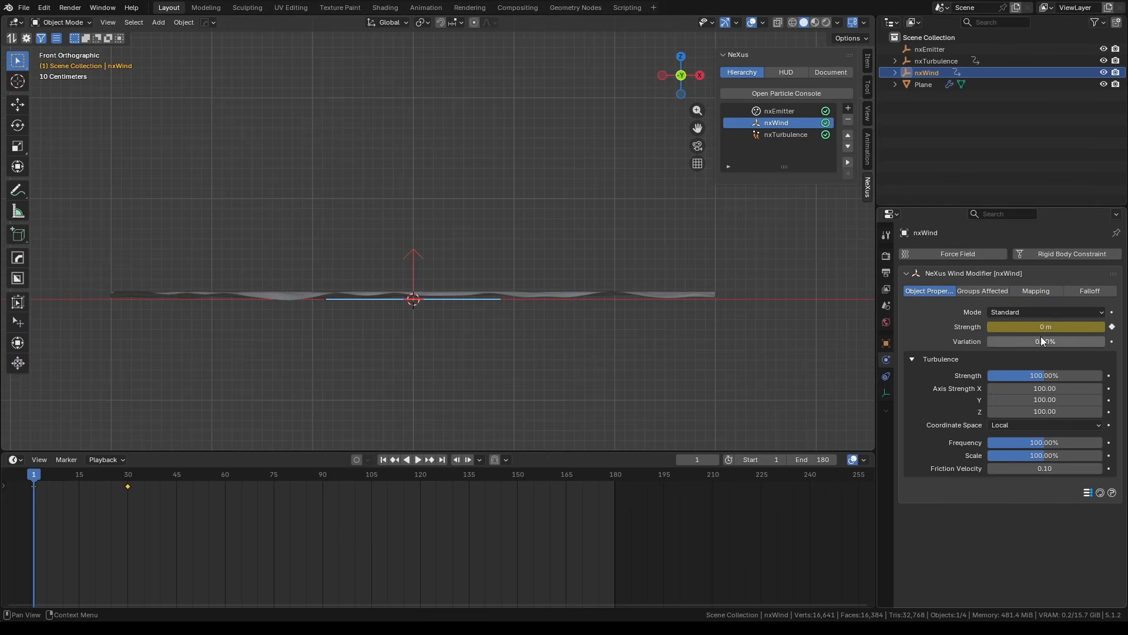
Play the simulation in the front view with nxWind and nxTurbulence both enabled, and return to frame 1.
{"action": "key", "text": "space"}
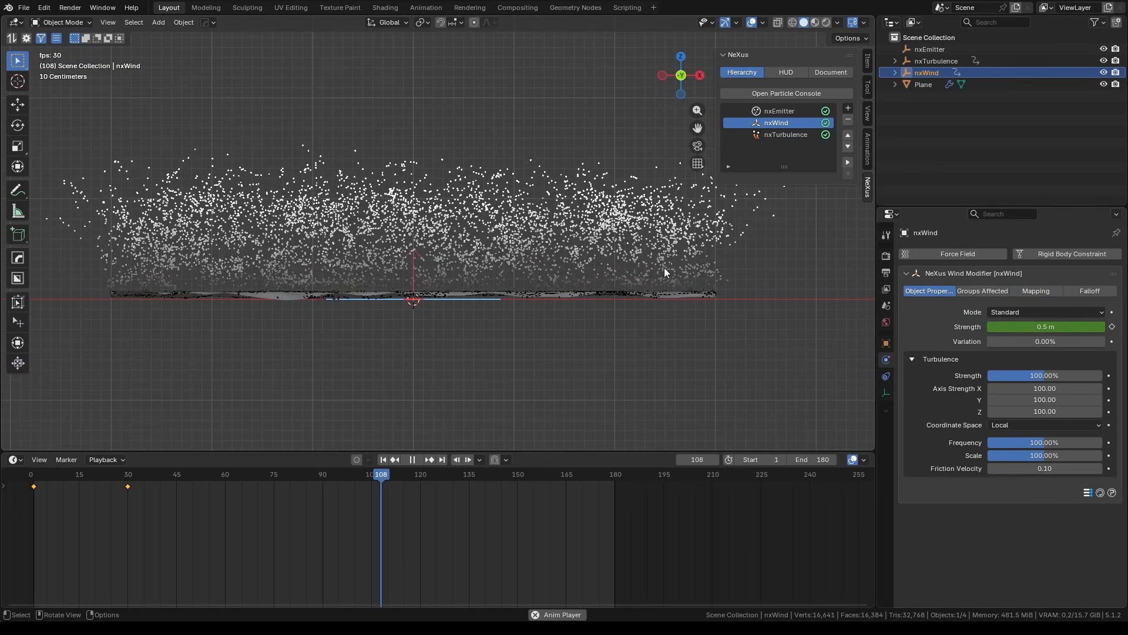
{"action": "key", "text": "space"}
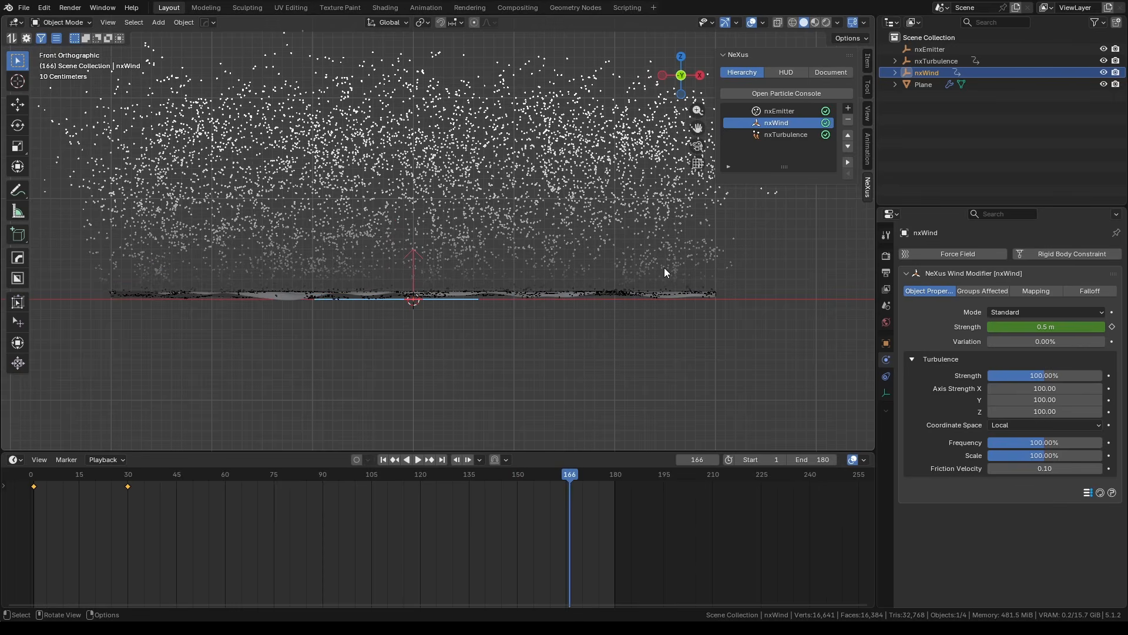
{"action": "key", "text": "shift+Left"}
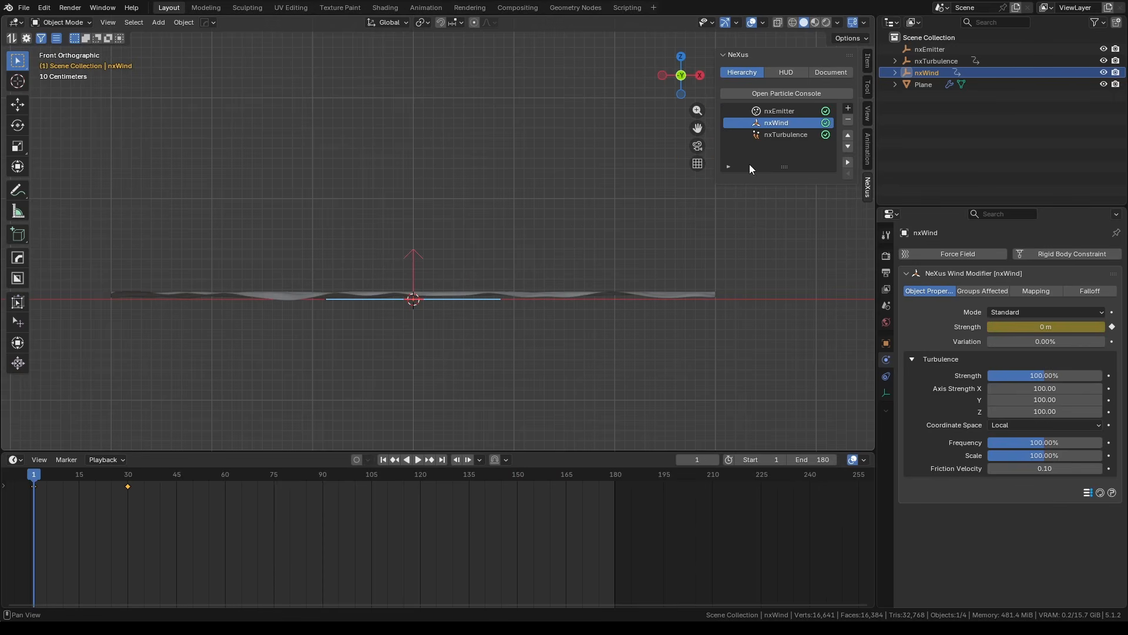
Enable the NeXus HUD and play the simulation with the HUD displayed.
{"action": "left_click", "coordinate": [788, 72]}
{"action": "left_click", "coordinate": [755, 93]}
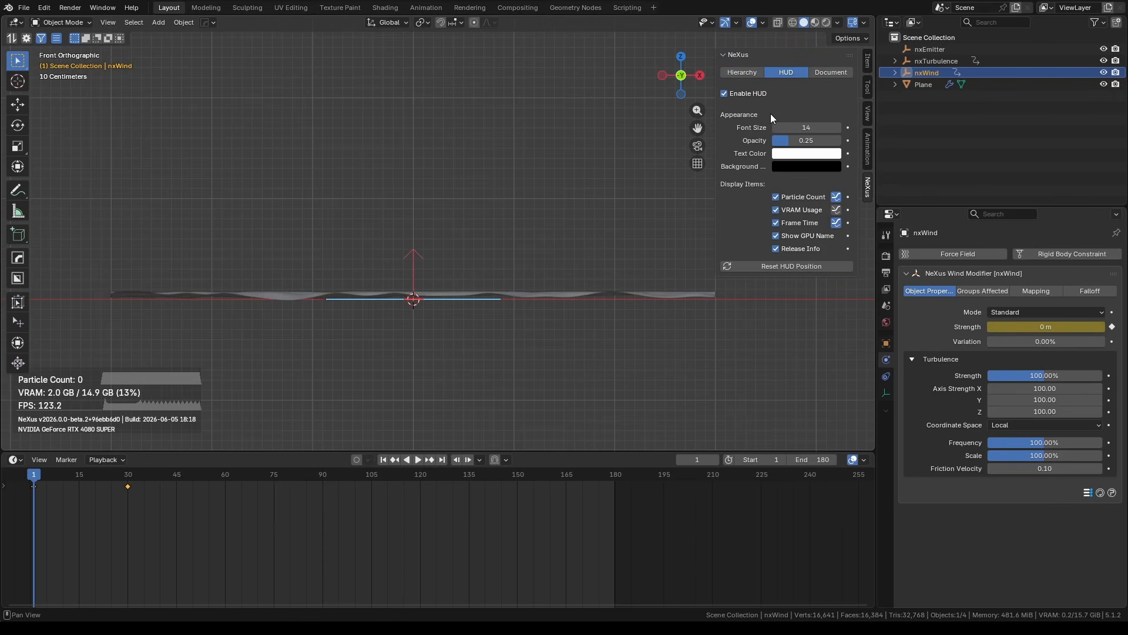
{"action": "key", "text": "space"}
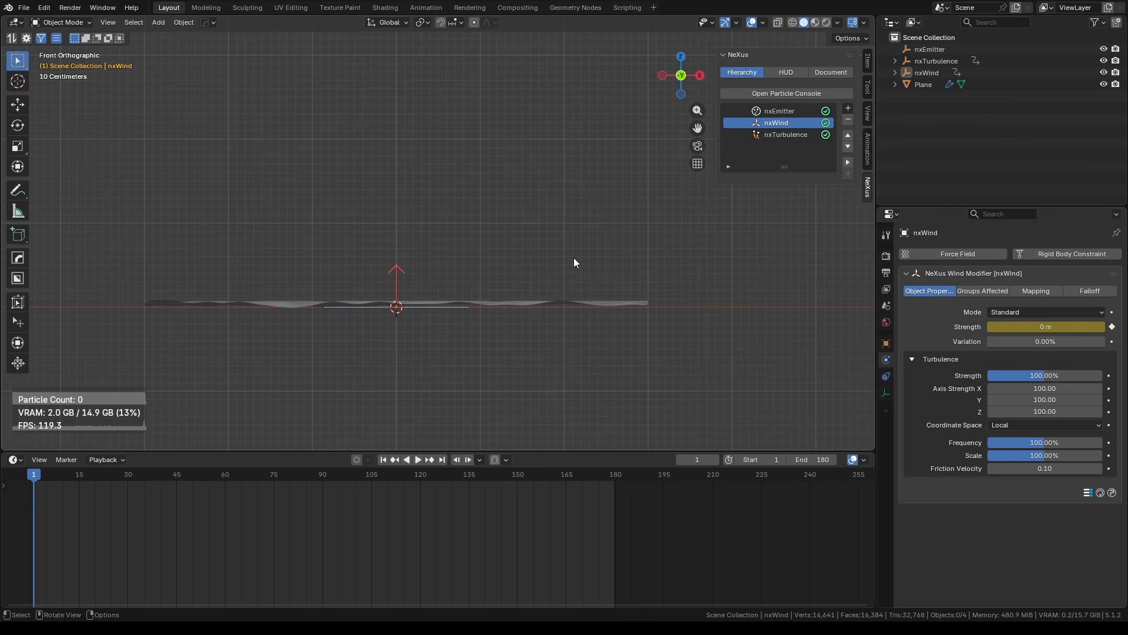
Add a camera aimed straight down at the plane and raise it along Z until the plane fills the view through it.
{"action": "key", "text": "KP_7"}
{"action": "key", "text": "shift+a"}
{"action": "mouse_move", "coordinate": [574, 436]}
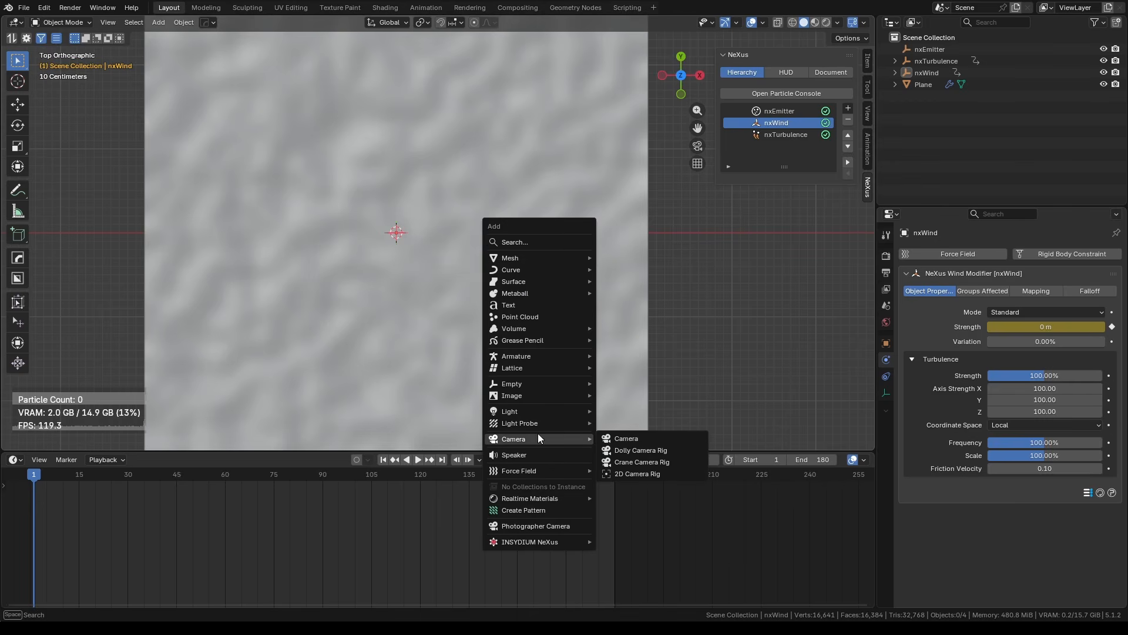
{"action": "left_click", "coordinate": [637, 436]}
{"action": "key", "text": "g"}
{"action": "key", "text": "z"}
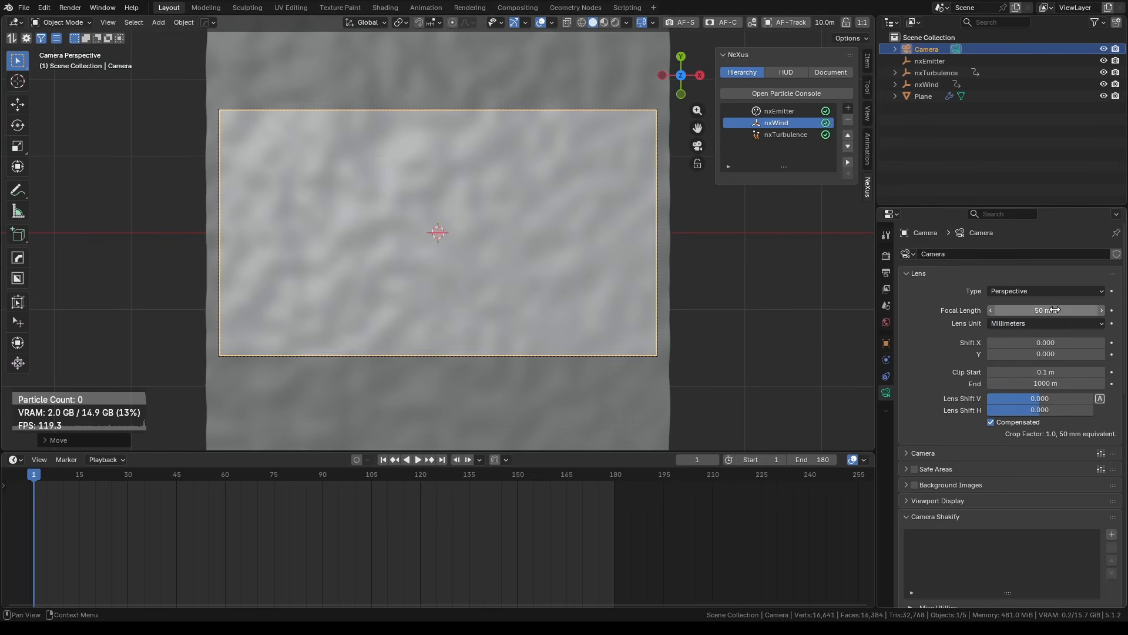
Set the camera's focal length to 200 mm and raise it along Z to about 21 m, keeping the plane across the frame.
{"action": "left_click", "coordinate": [1055, 310]}
{"action": "type", "text": "200"}
{"action": "key", "text": "Return"}
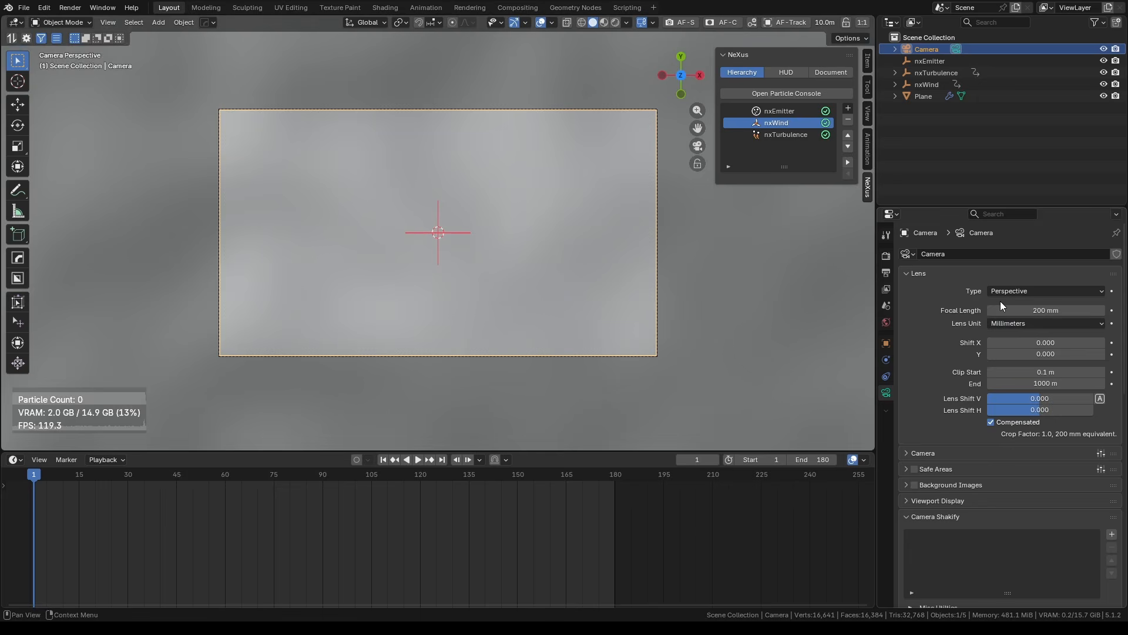
{"action": "key", "text": "g"}
{"action": "key", "text": "z"}
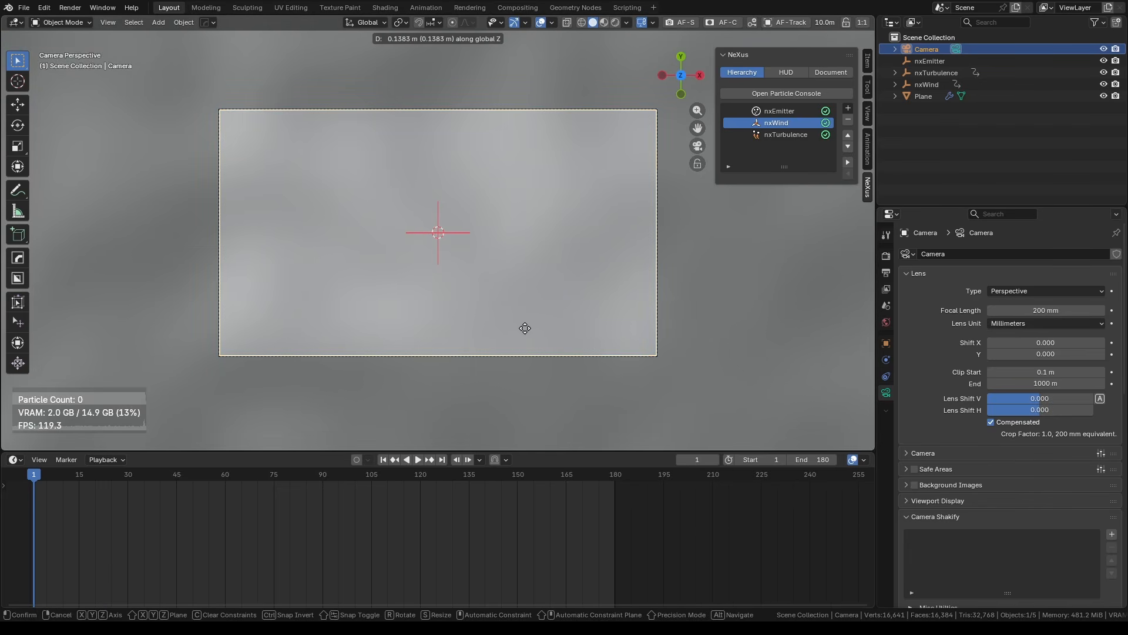
{"action": "left_click", "coordinate": [585, 232]}
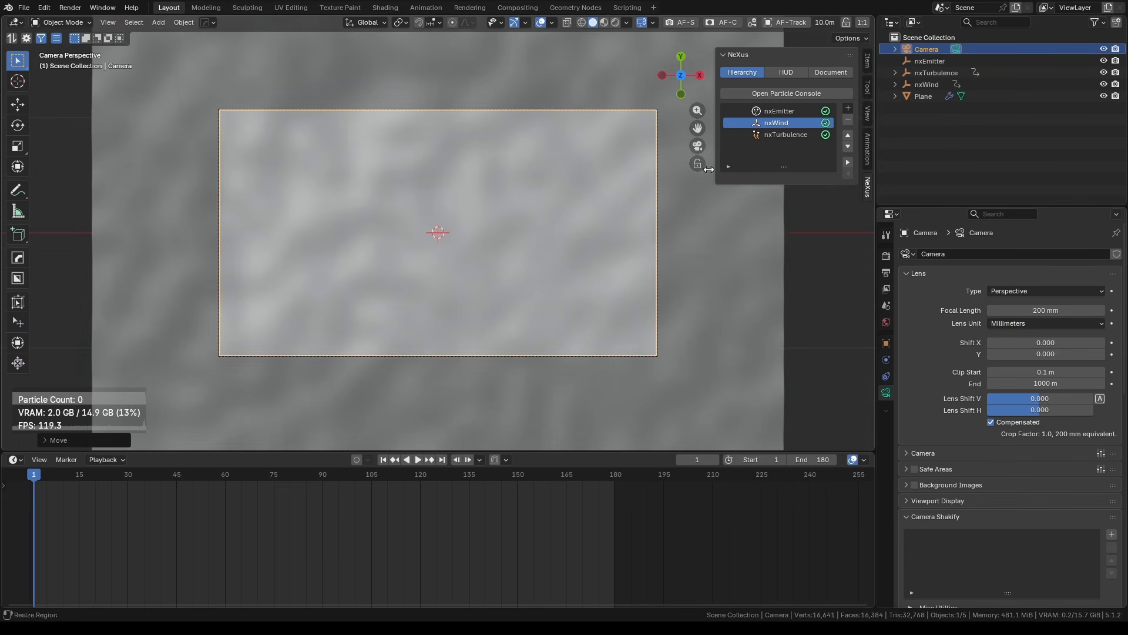
Enable Create Point Cloud in nxEmitter's export settings and advance to frame 2.
{"action": "left_click", "coordinate": [782, 110]}
{"action": "left_click", "coordinate": [997, 291]}
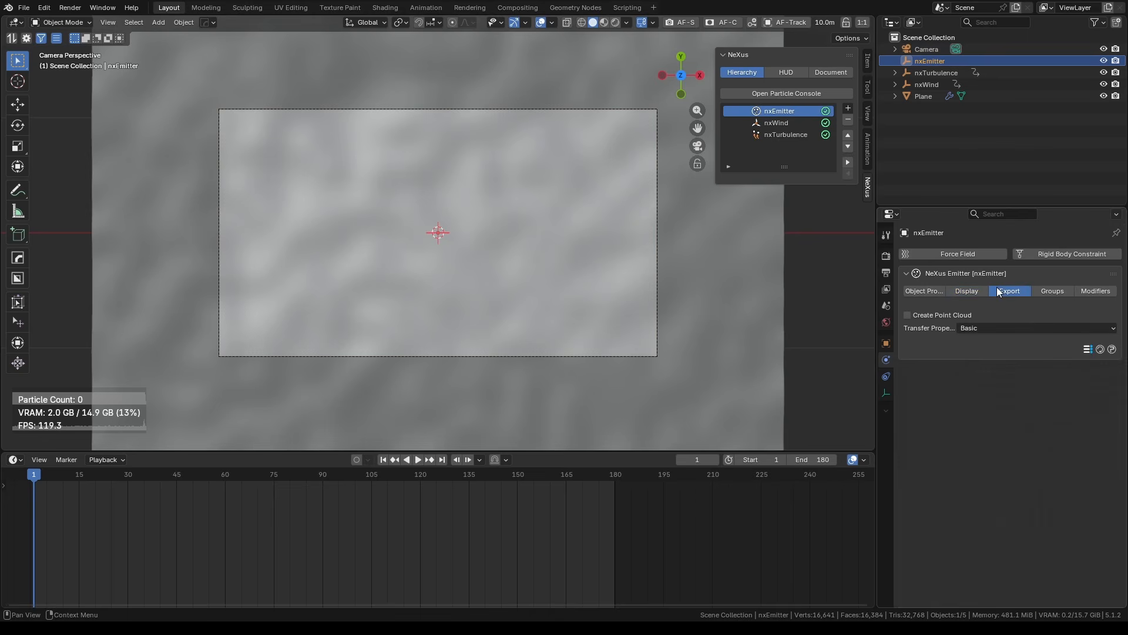
{"action": "left_click", "coordinate": [922, 315]}
{"action": "key", "text": "Right"}
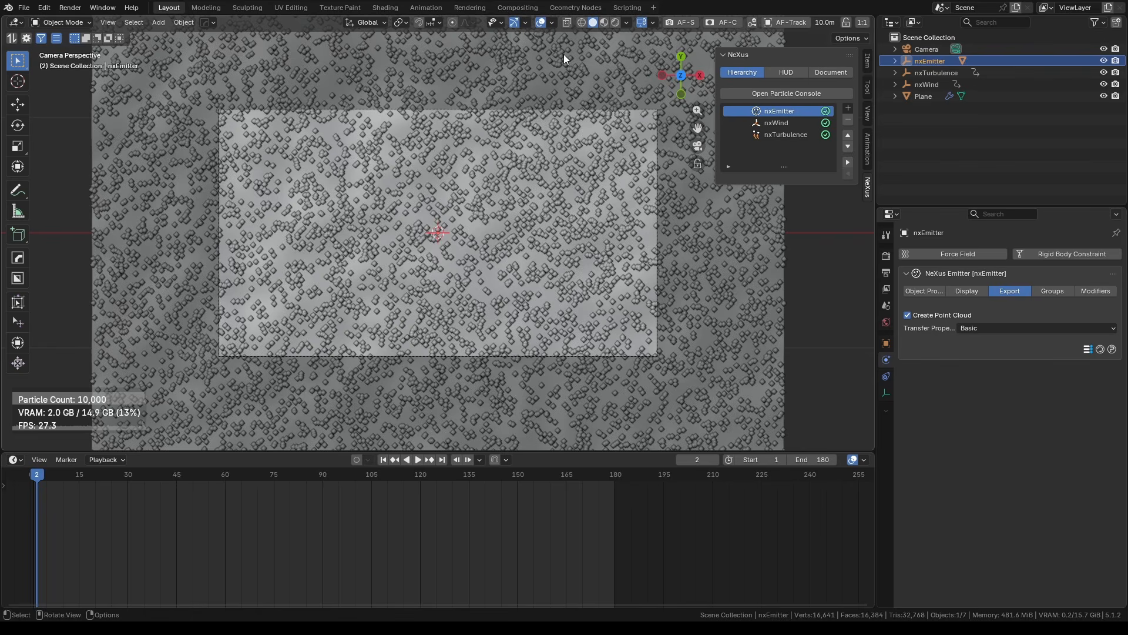
Examine the radius attribute in the NX_PointCloud_GN node tree and the radius in nxEmitter's object properties.
{"action": "left_click", "coordinate": [587, 10]}
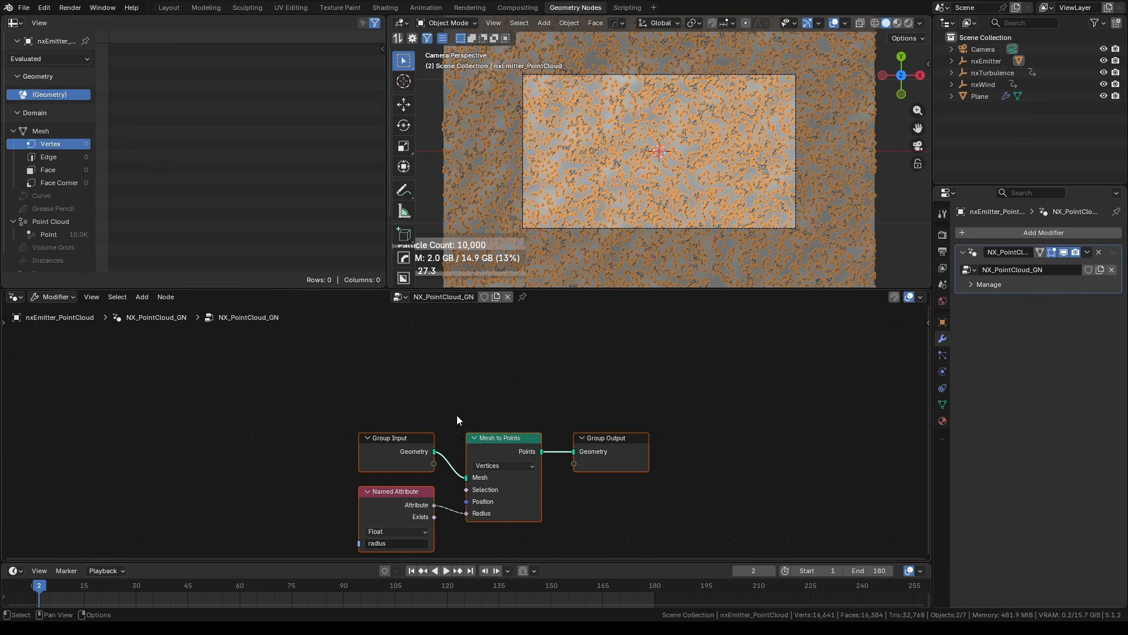
{"action": "middle_click_drag", "start_coordinate": [457, 415], "coordinate": [489, 355]}
{"action": "scroll", "coordinate": [562, 422], "scroll_direction": "up", "scroll_amount": 1}
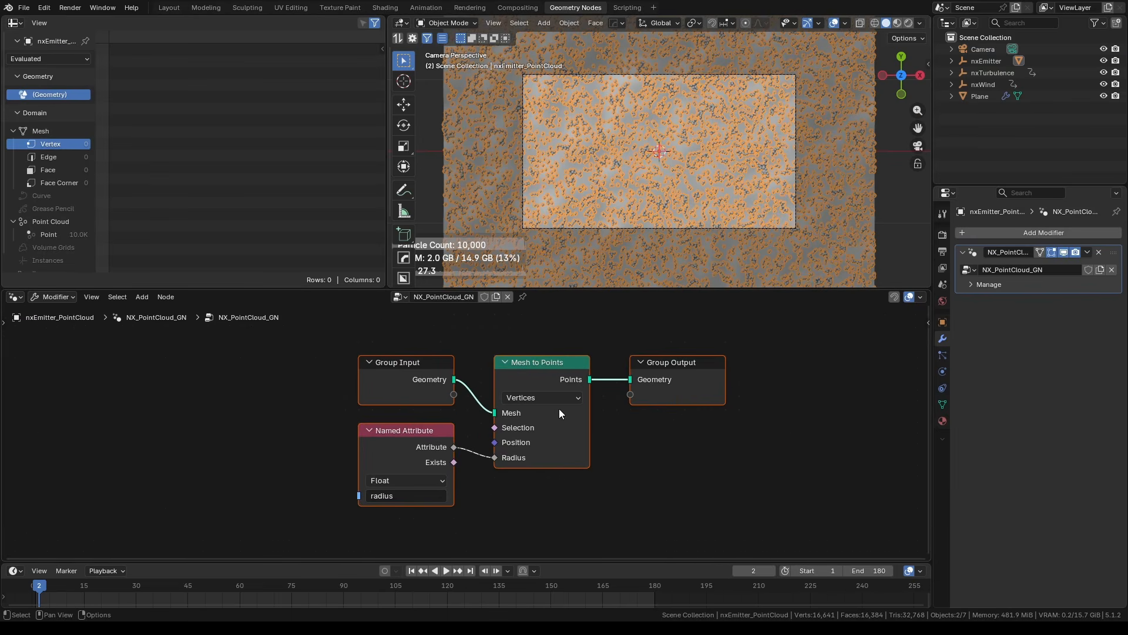
{"action": "left_click", "coordinate": [429, 436]}
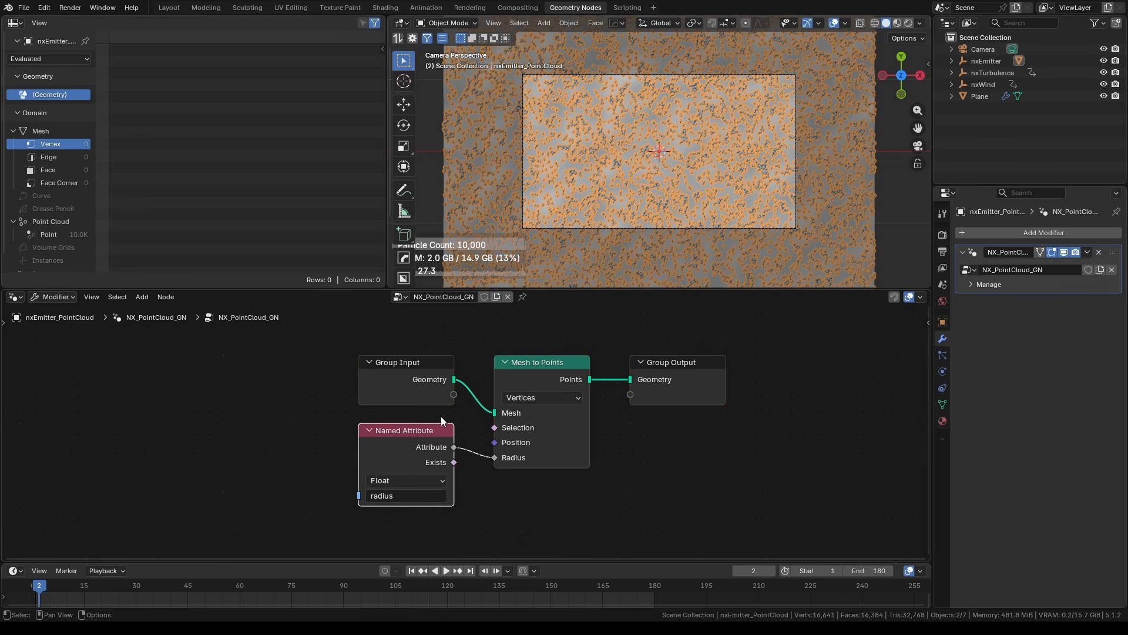
{"action": "left_click", "coordinate": [169, 8]}
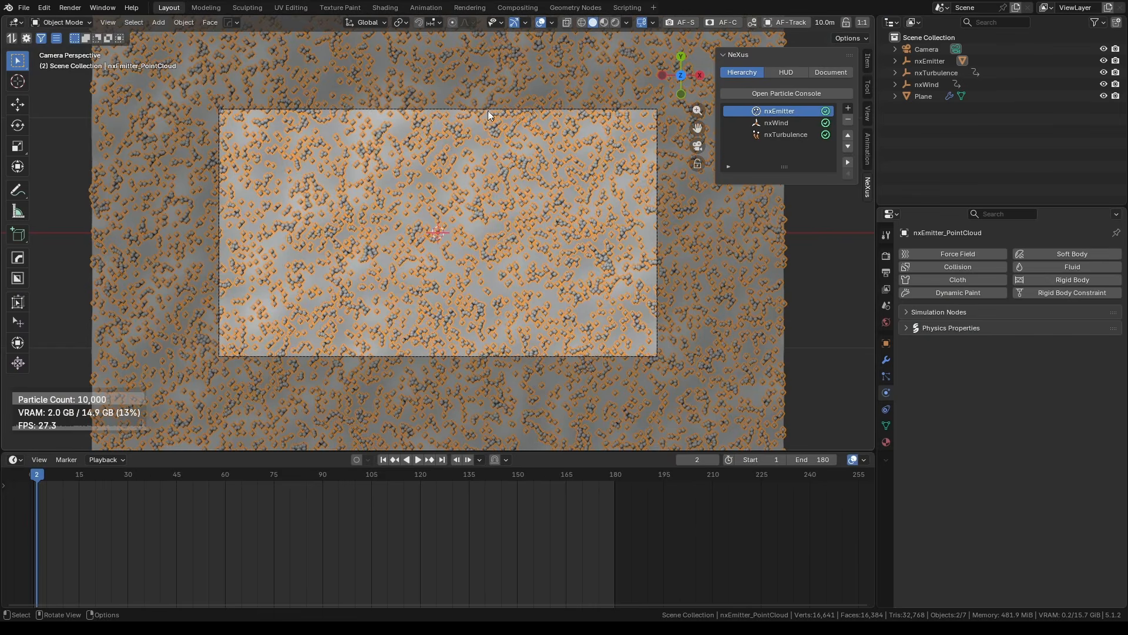
{"action": "left_click", "coordinate": [764, 112]}
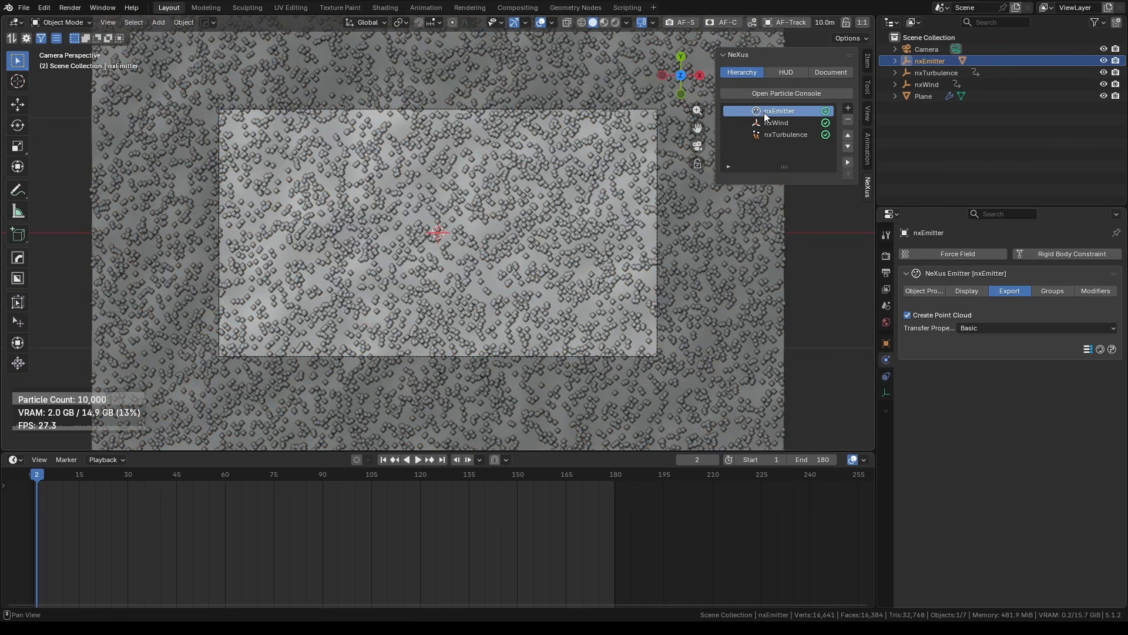
{"action": "left_click", "coordinate": [961, 302]}
{"action": "scroll", "coordinate": [933, 430], "scroll_direction": "down", "scroll_amount": 2}
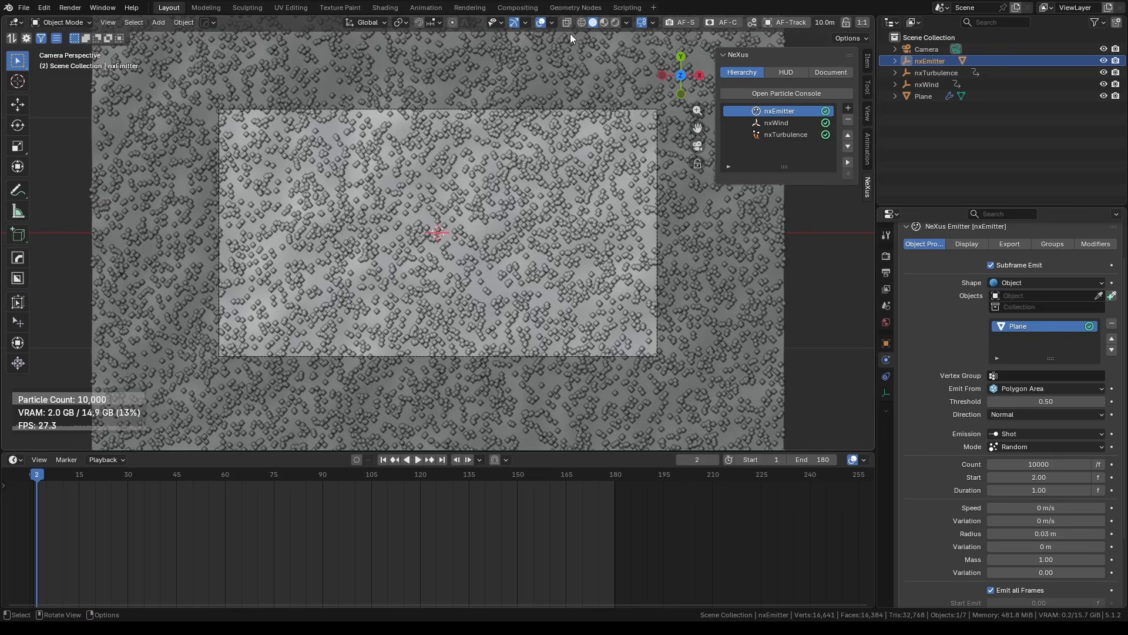
Replace the Named Attribute node in the NX_PointCloud_GN tree with a Random Value node feeding Mesh to Points' Radius.
{"action": "left_click", "coordinate": [575, 8]}
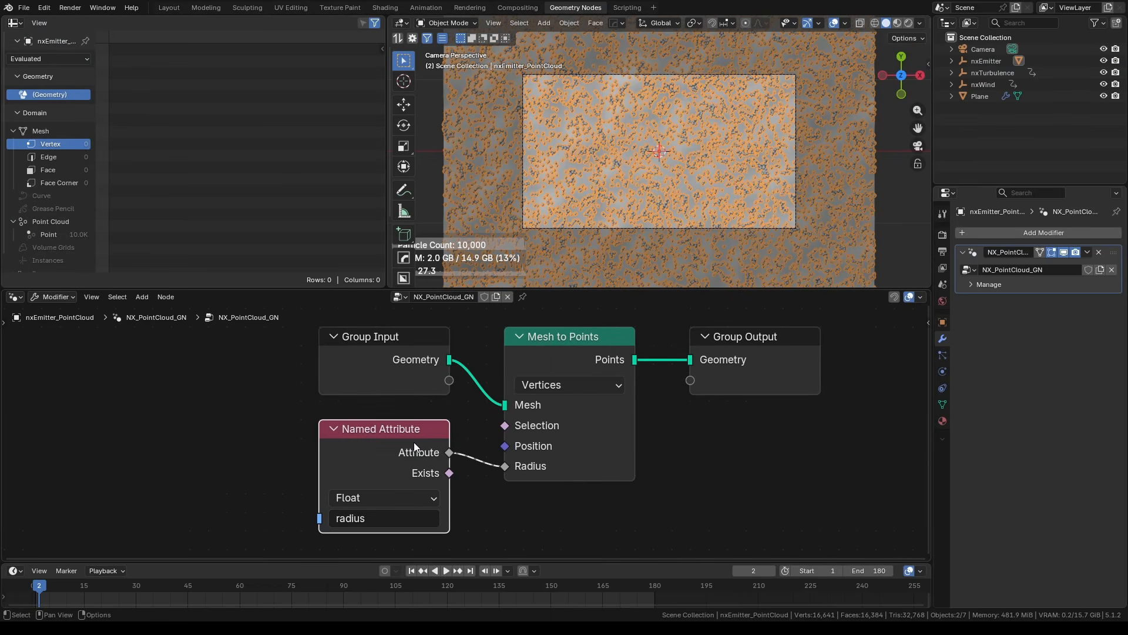
{"action": "key", "text": "x"}
{"action": "left_click_drag", "start_coordinate": [504, 466], "coordinate": [411, 471]}
{"action": "type", "text": "ra"}
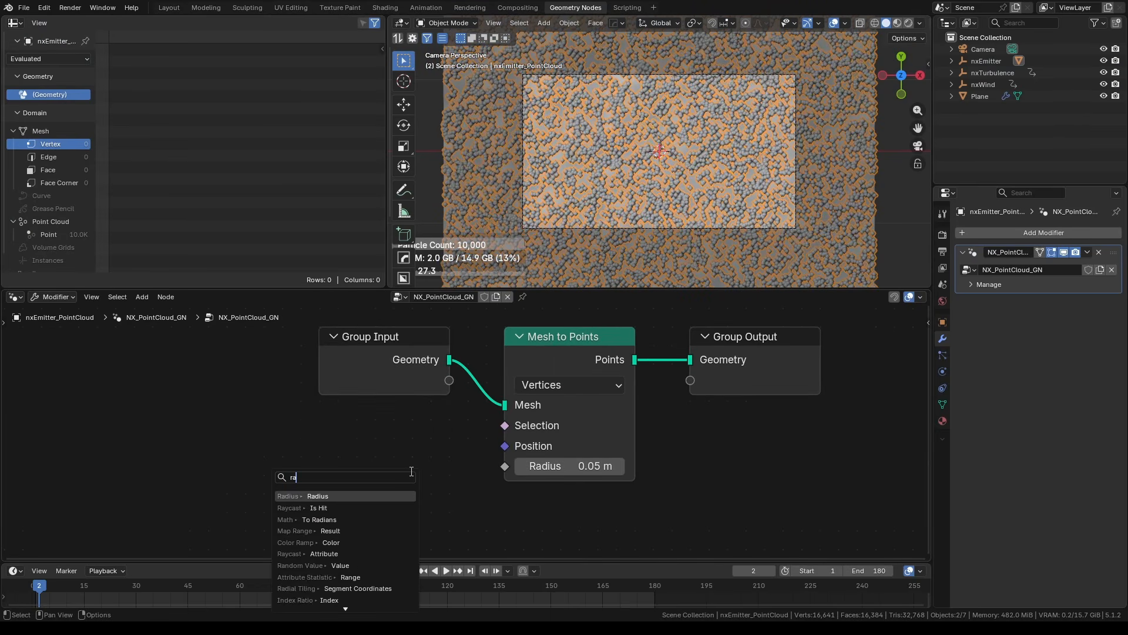
{"action": "type", "text": "ndom"}
{"action": "key", "text": "Return"}
Set the Random Value node's Min to 0.001 and Max to 0.005.
{"action": "left_click", "coordinate": [361, 524]}
{"action": "type", "text": "0.0"}
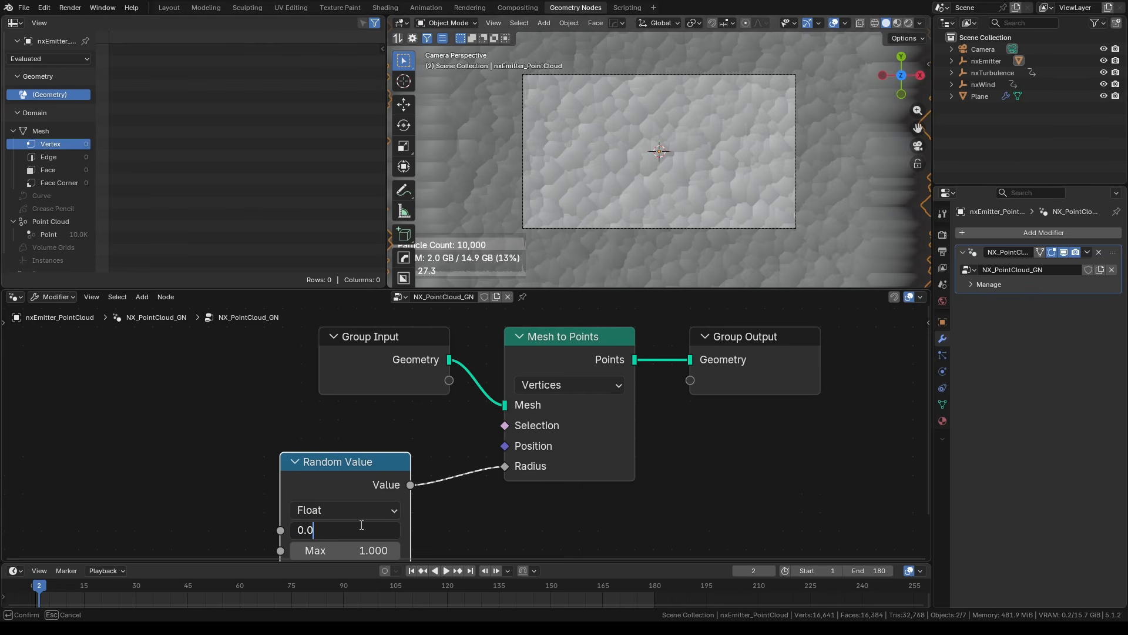
{"action": "type", "text": "01"}
{"action": "key", "text": "Return"}
{"action": "left_click", "coordinate": [376, 551]}
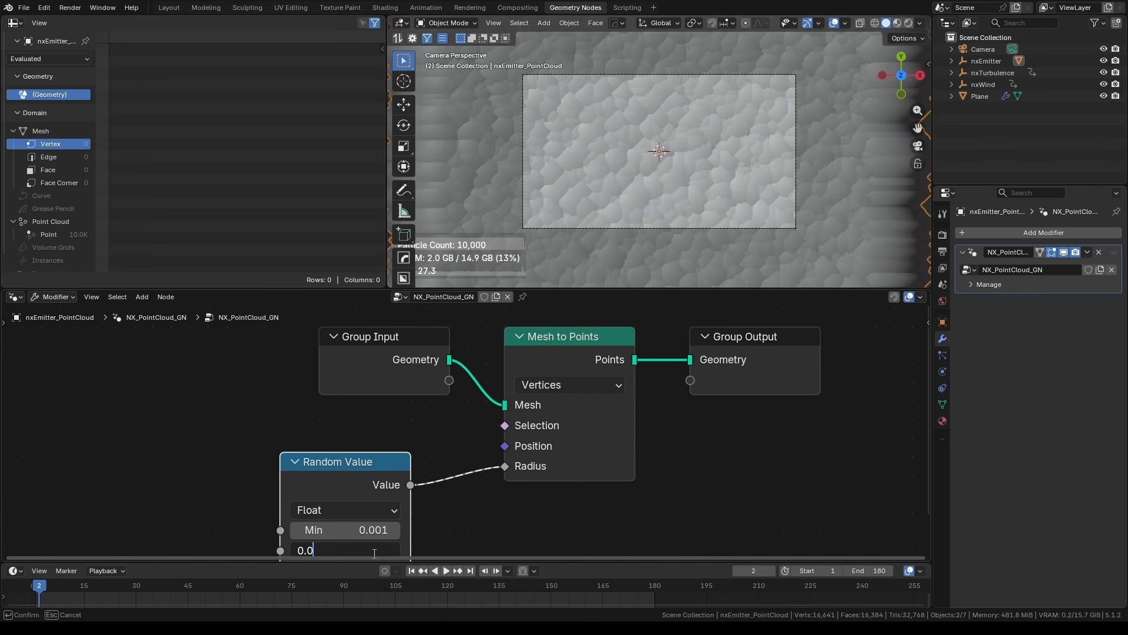
{"action": "key", "text": "Return"}
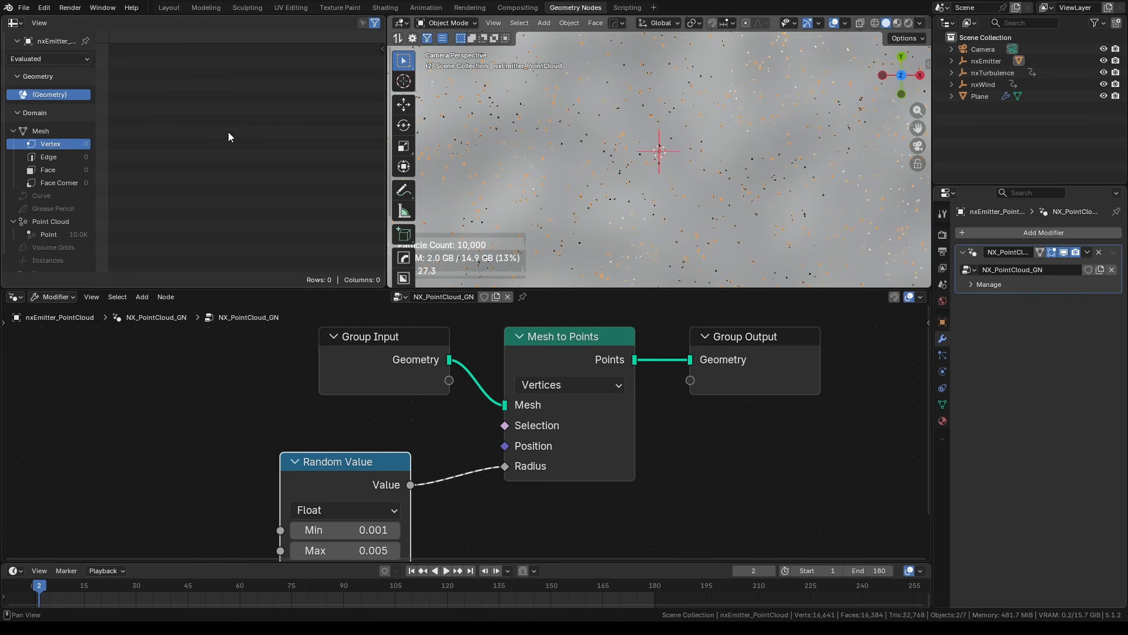
Check the particles through the camera, disconnect Random Value from Mesh to Points' Radius, and return to the Layout workspace.
{"action": "left_click", "coordinate": [169, 7]}
{"action": "key", "text": "KP_0"}
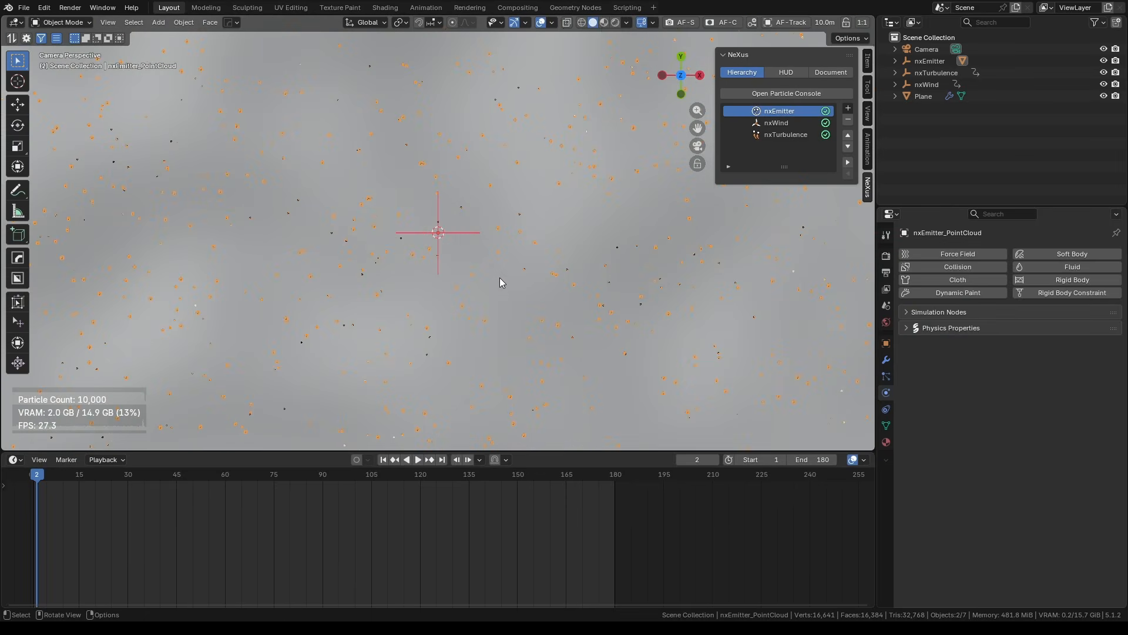
{"action": "left_click", "coordinate": [576, 7]}
{"action": "left_click_drag", "start_coordinate": [505, 466], "coordinate": [435, 470]}
{"action": "left_click", "coordinate": [168, 7]}
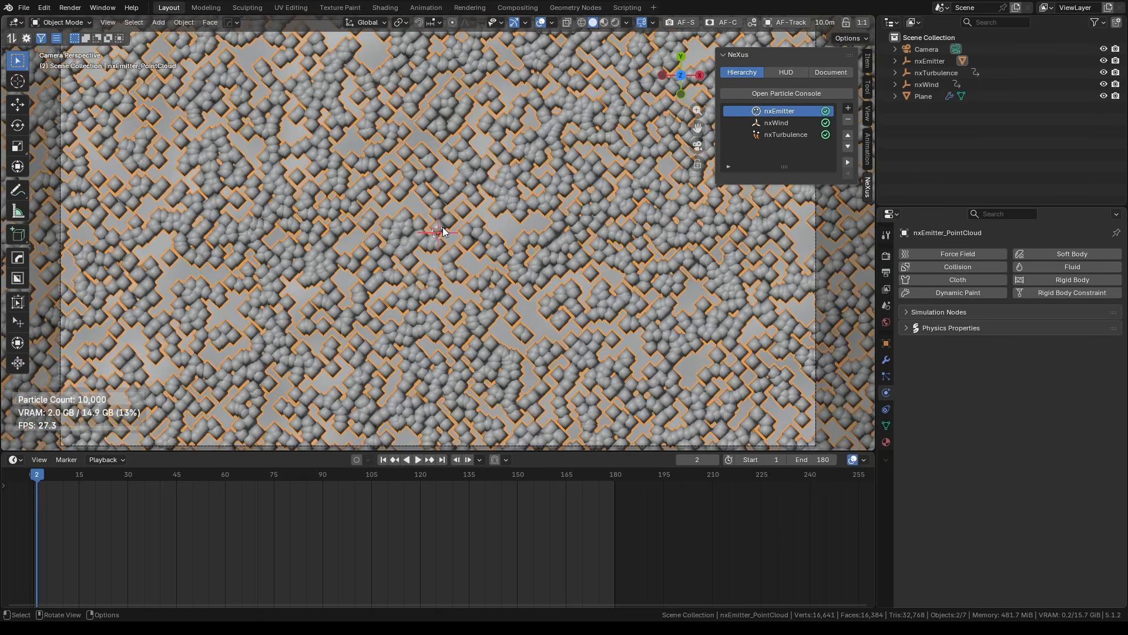
Show the rendered camera view, add a scrim area light, and orbit and distance it to graze the particles from the plane's upper-right corner.
{"action": "key", "text": "n"}
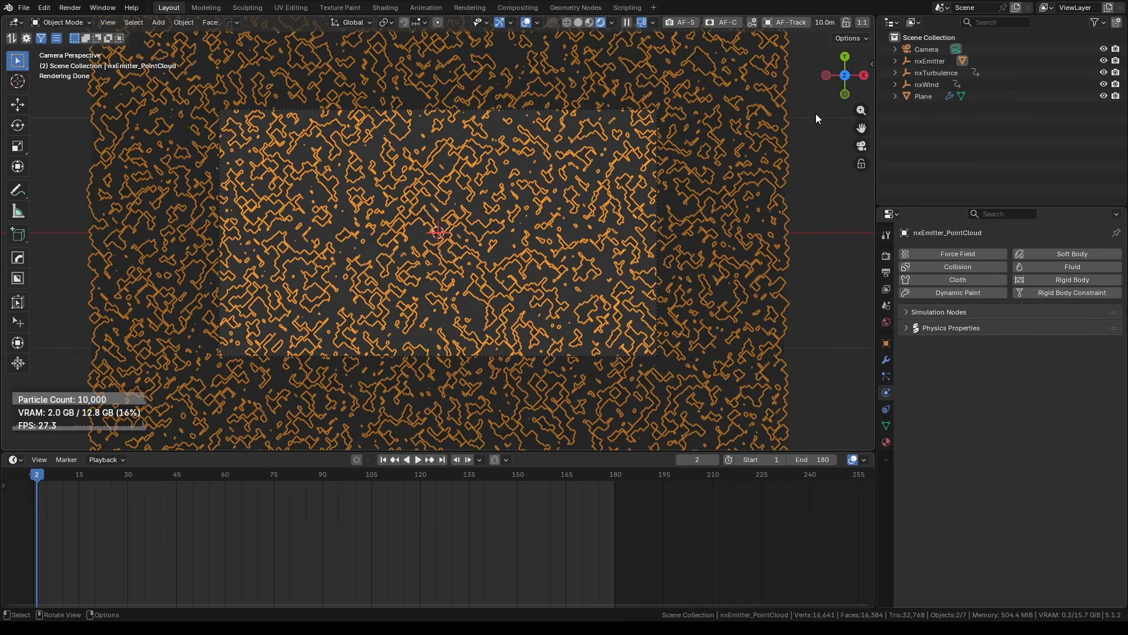
{"action": "key", "text": "alt+a"}
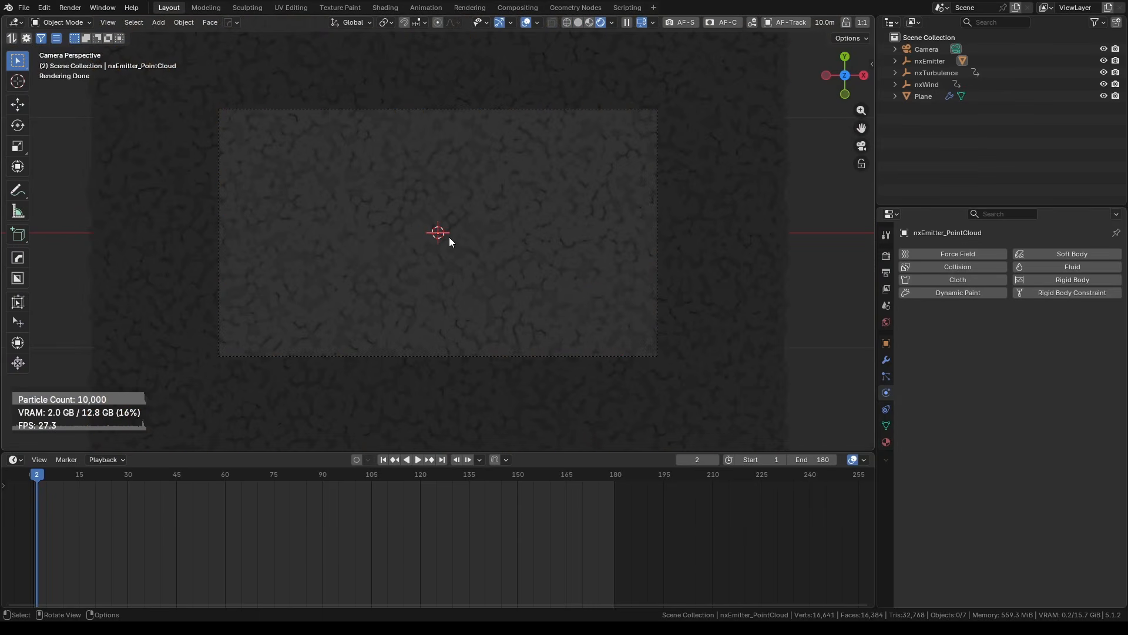
{"action": "key", "text": "shift+e"}
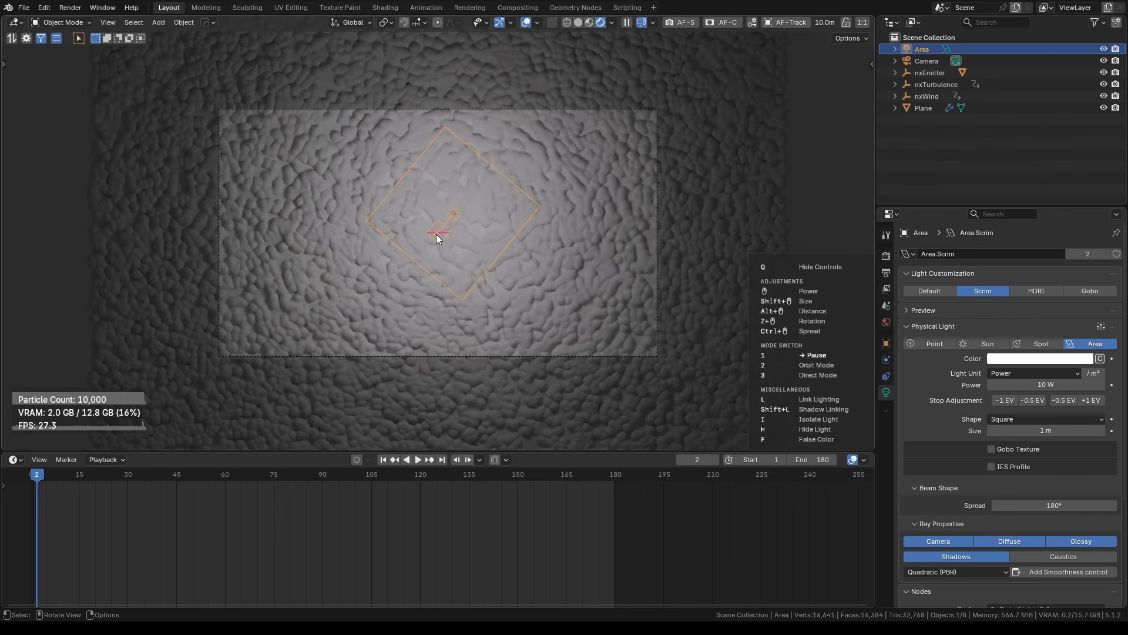
{"action": "key", "text": "2"}
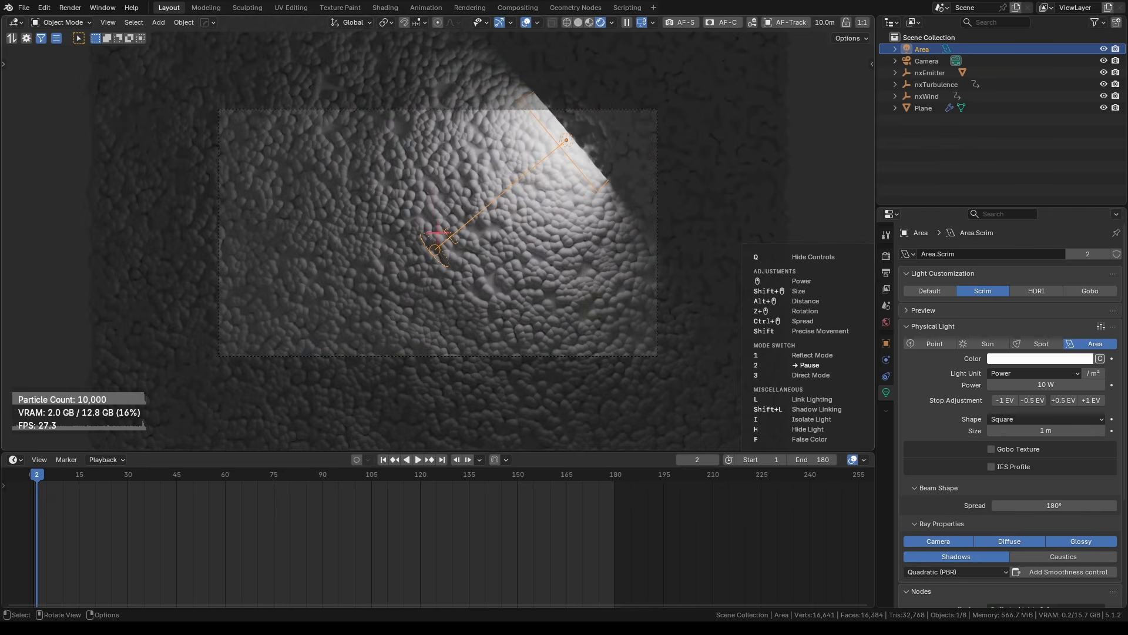
{"action": "scroll", "coordinate": [437, 233], "scroll_direction": "up", "scroll_amount": 12, "text": "alt"}
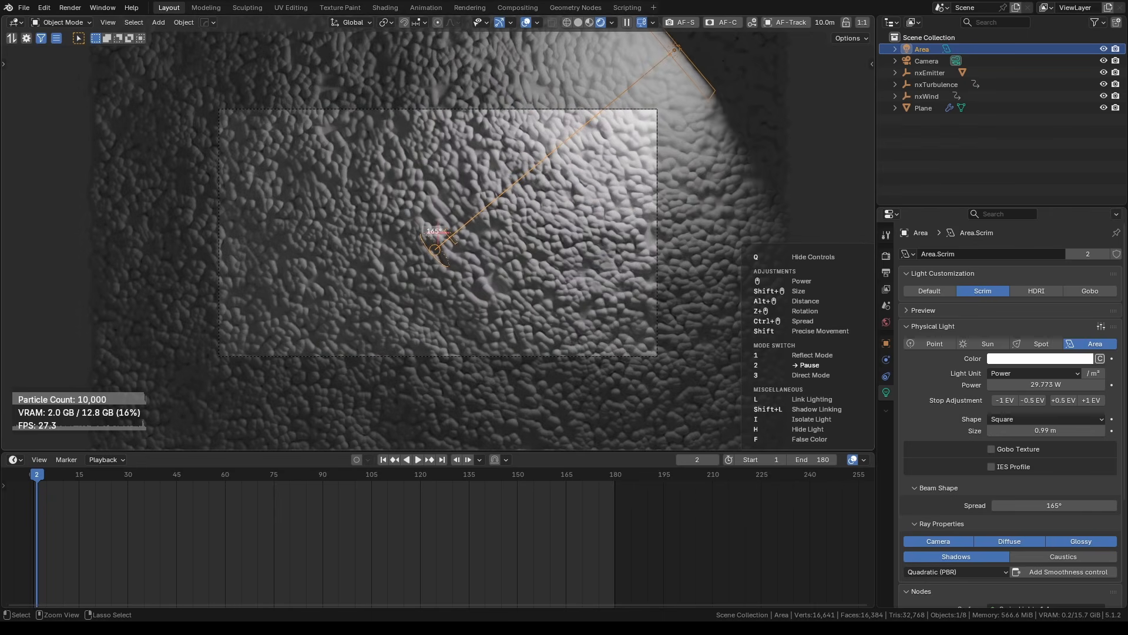
Narrow the area light's spread to 45°, fine-tune its distance and power to about 21 W, and finish the light adjustment.
{"action": "scroll", "coordinate": [438, 232], "scroll_direction": "down", "scroll_amount": 15, "text": "ctrl"}
{"action": "scroll", "coordinate": [438, 233], "scroll_direction": "up", "scroll_amount": 2, "text": "ctrl"}
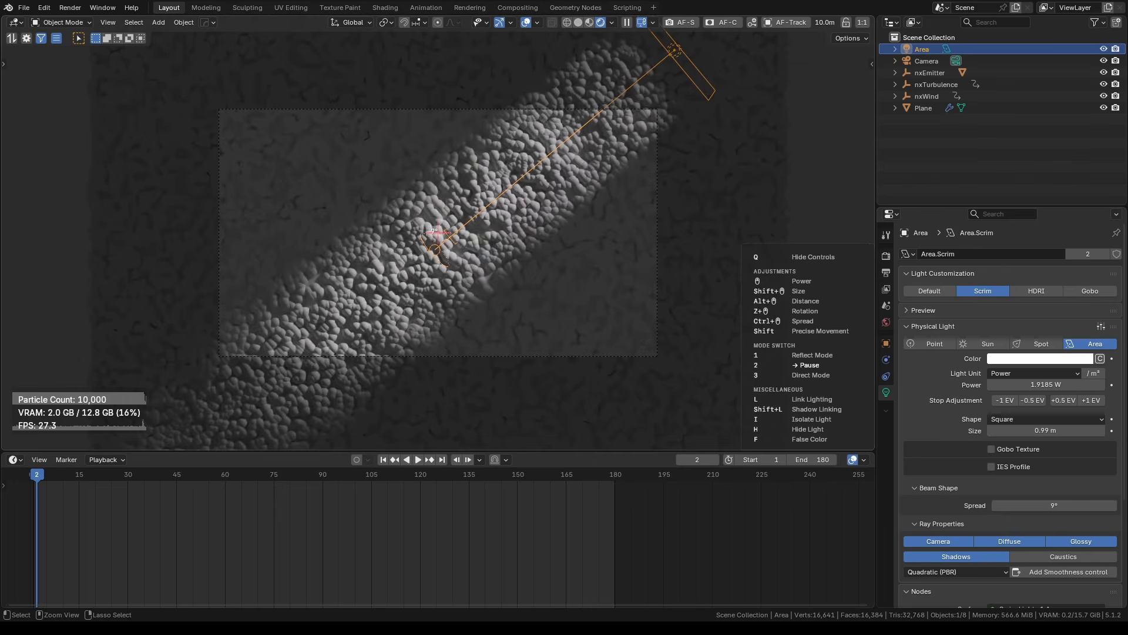
{"action": "scroll", "coordinate": [438, 232], "scroll_direction": "down", "scroll_amount": 2, "text": "ctrl"}
{"action": "scroll", "coordinate": [438, 232], "scroll_direction": "up", "scroll_amount": 1, "text": "ctrl"}
{"action": "scroll", "coordinate": [437, 233], "scroll_direction": "up", "scroll_amount": 6, "text": "ctrl"}
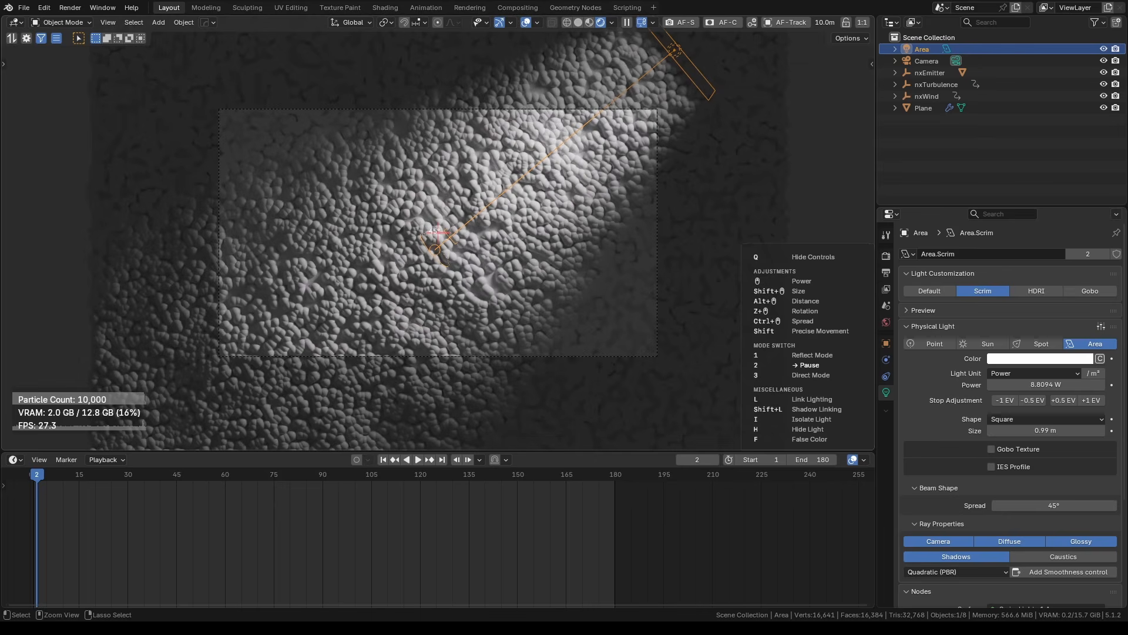
{"action": "scroll", "coordinate": [438, 233], "scroll_direction": "up", "scroll_amount": 6, "text": "alt"}
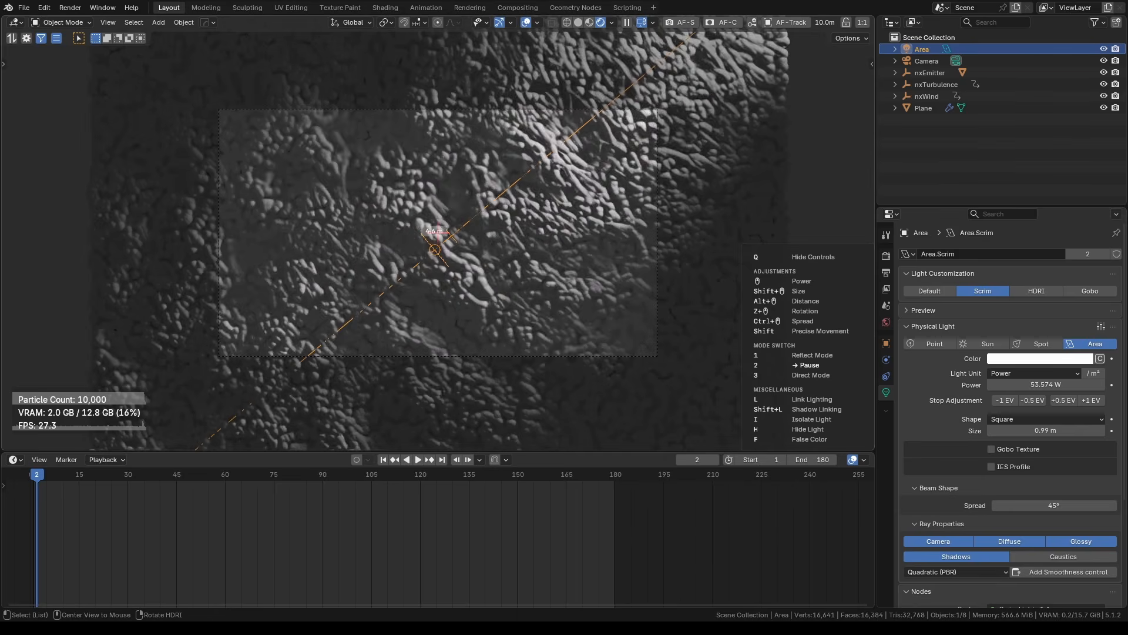
{"action": "scroll", "coordinate": [519, 241], "scroll_direction": "down", "scroll_amount": 3, "text": "alt"}
{"action": "left_click", "coordinate": [520, 241]}
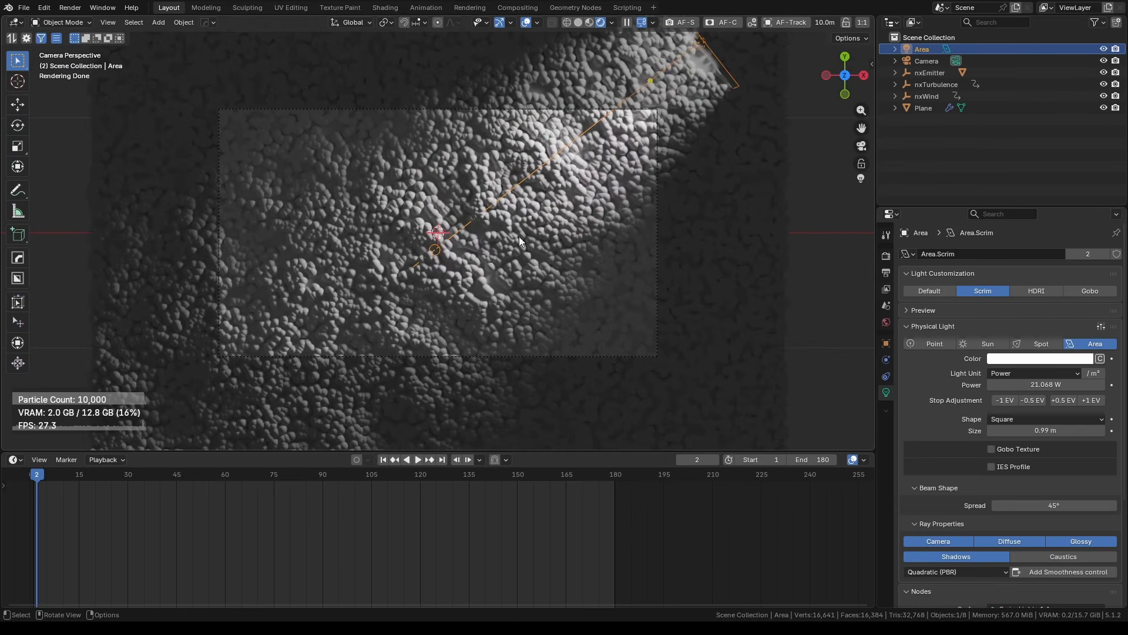
Make the camera's passepartout fully opaque in its Viewport Display settings.
{"action": "left_click", "coordinate": [937, 63]}
{"action": "scroll", "coordinate": [938, 441], "scroll_direction": "down", "scroll_amount": 4}
{"action": "scroll", "coordinate": [939, 449], "scroll_direction": "down", "scroll_amount": 2}
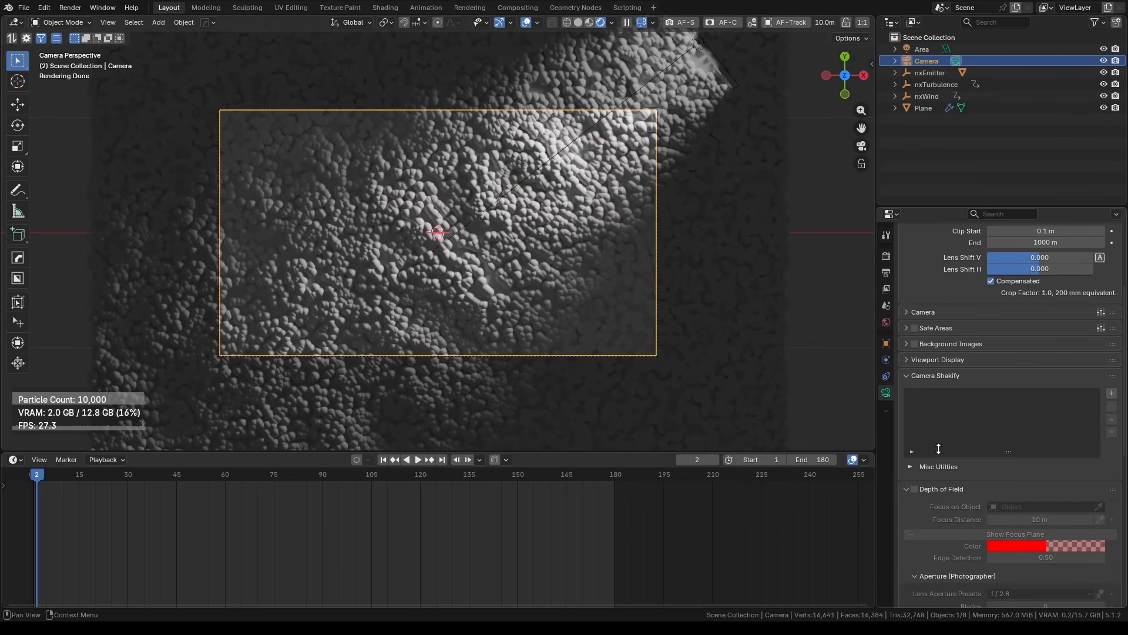
{"action": "left_click", "coordinate": [934, 363]}
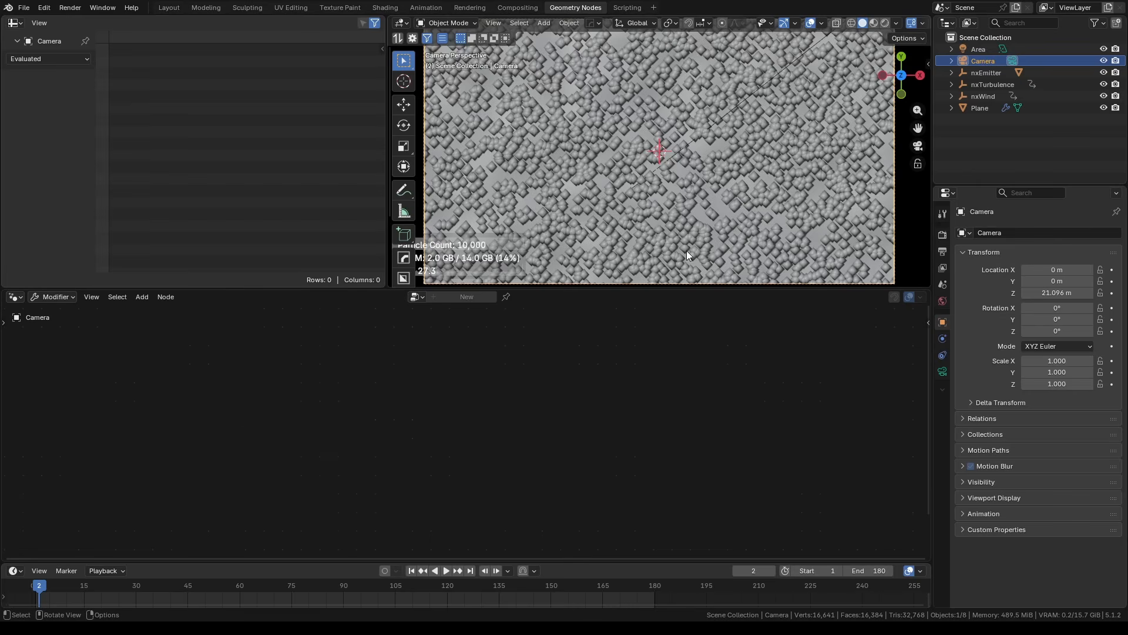
Reconnect the random radius in the point cloud's node tree and view the rendered camera frame with overlays hidden.
{"action": "left_click", "coordinate": [510, 161]}
{"action": "left_click", "coordinate": [168, 7]}
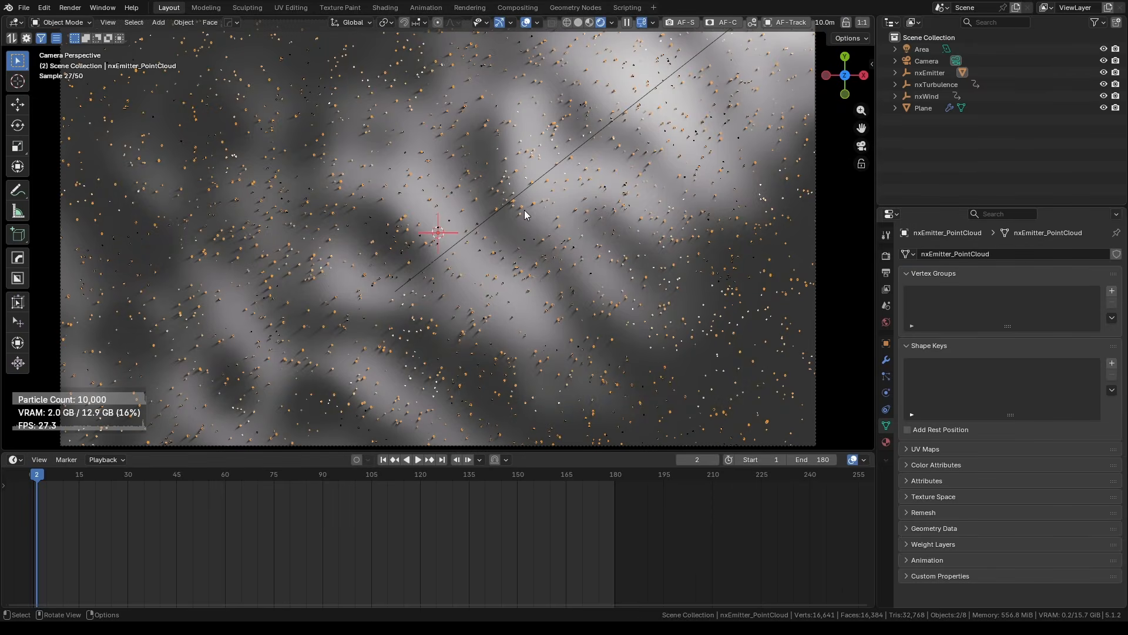
{"action": "key", "text": "shift+alt+z"}
{"action": "scroll", "coordinate": [641, 227], "scroll_direction": "down", "scroll_amount": 1}
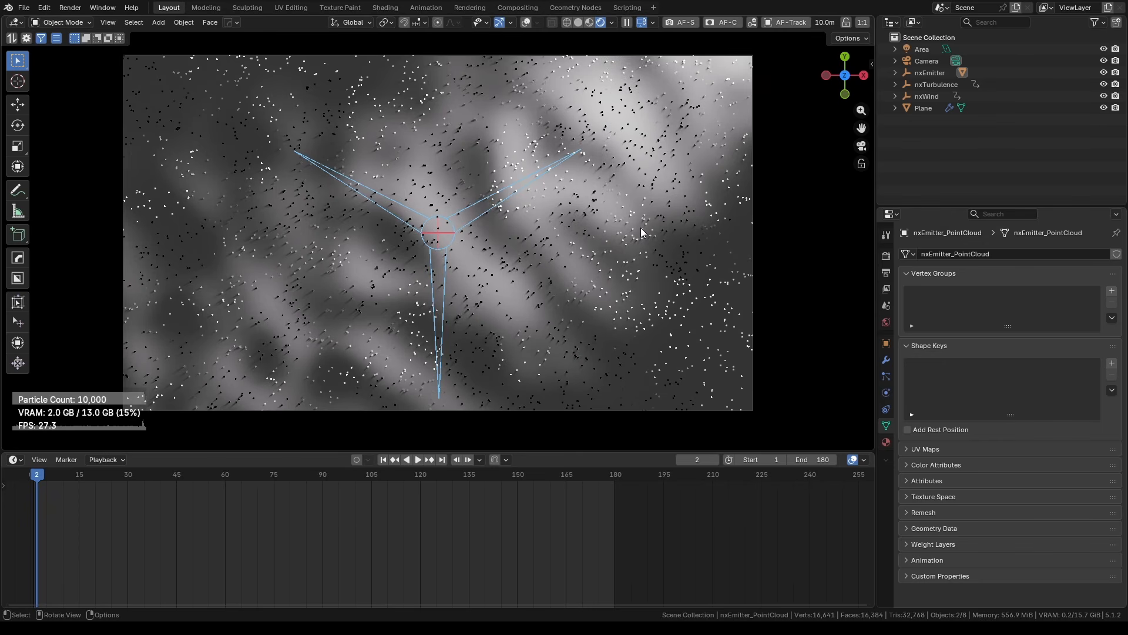
Switch the viewport to solid shading and set the nxEmitter's particle count to 100000.
{"action": "key", "text": "z"}
{"action": "key", "text": "n"}
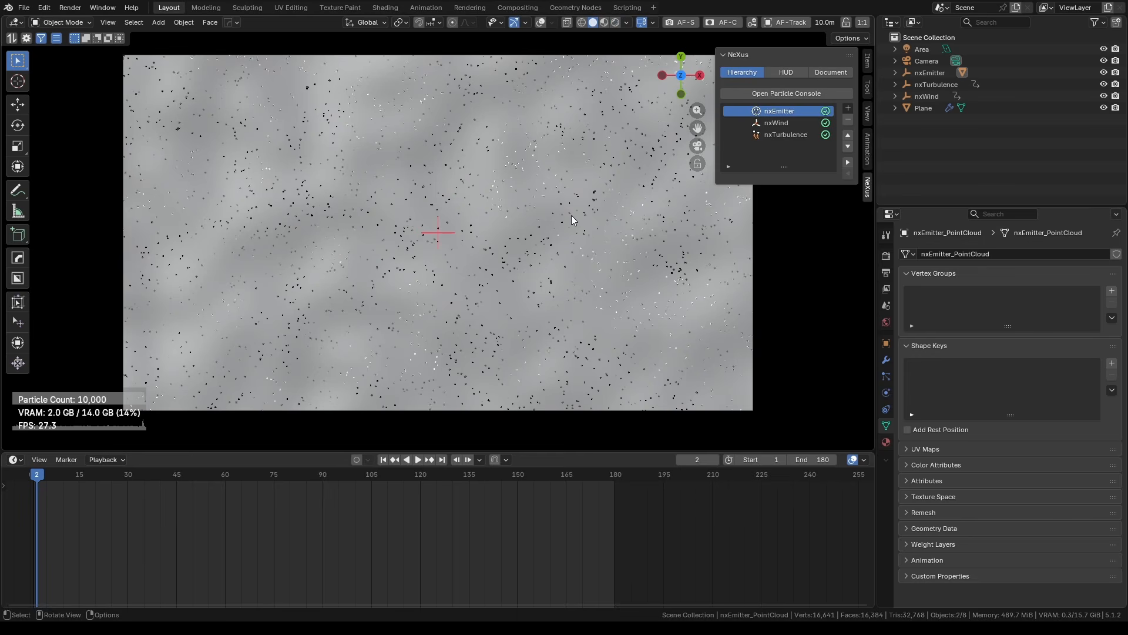
{"action": "left_click", "coordinate": [777, 110]}
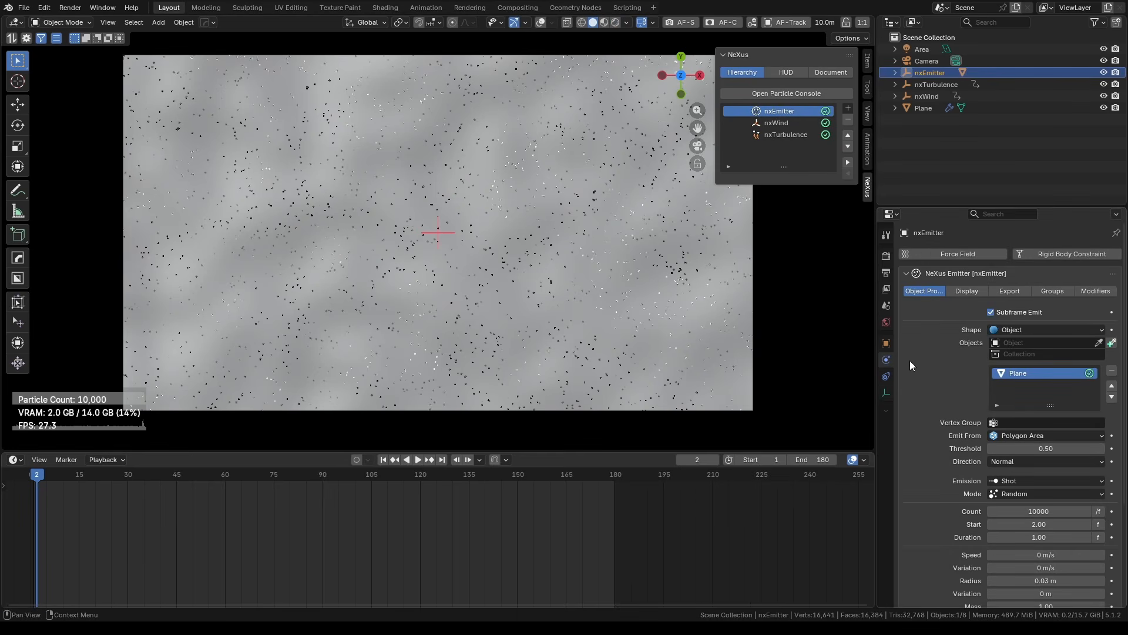
{"action": "left_click", "coordinate": [1032, 511]}
{"action": "key", "text": "Return"}
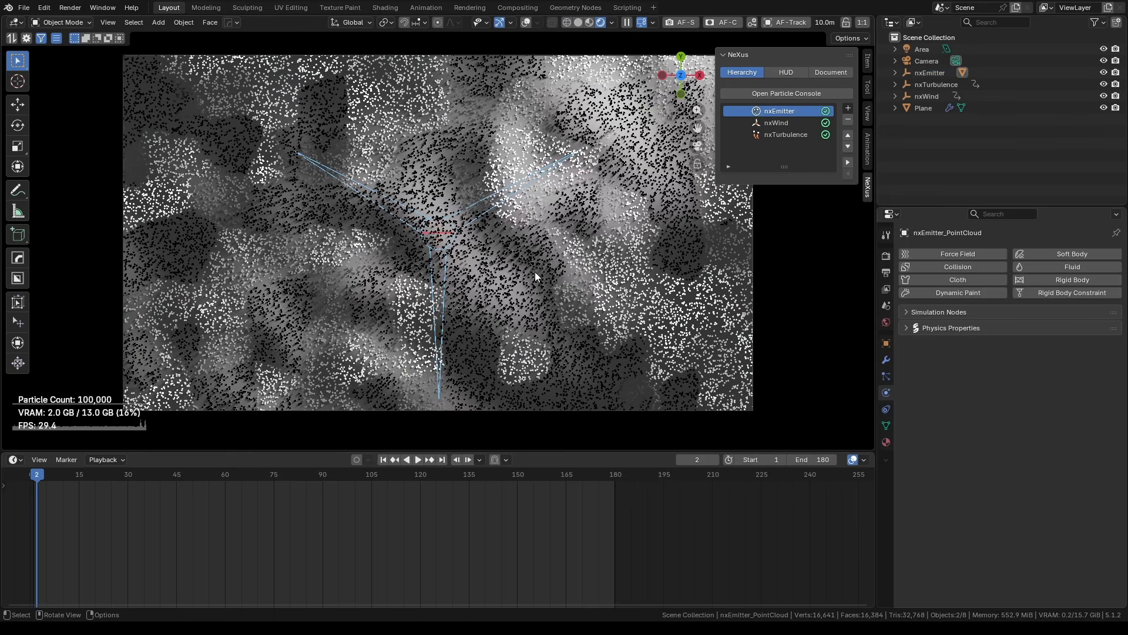
Turn off the nxEmitter's Visible in Editor and Show Particles display options, and inspect the rendered point cloud up close.
{"action": "left_click", "coordinate": [782, 111]}
{"action": "left_click", "coordinate": [972, 292]}
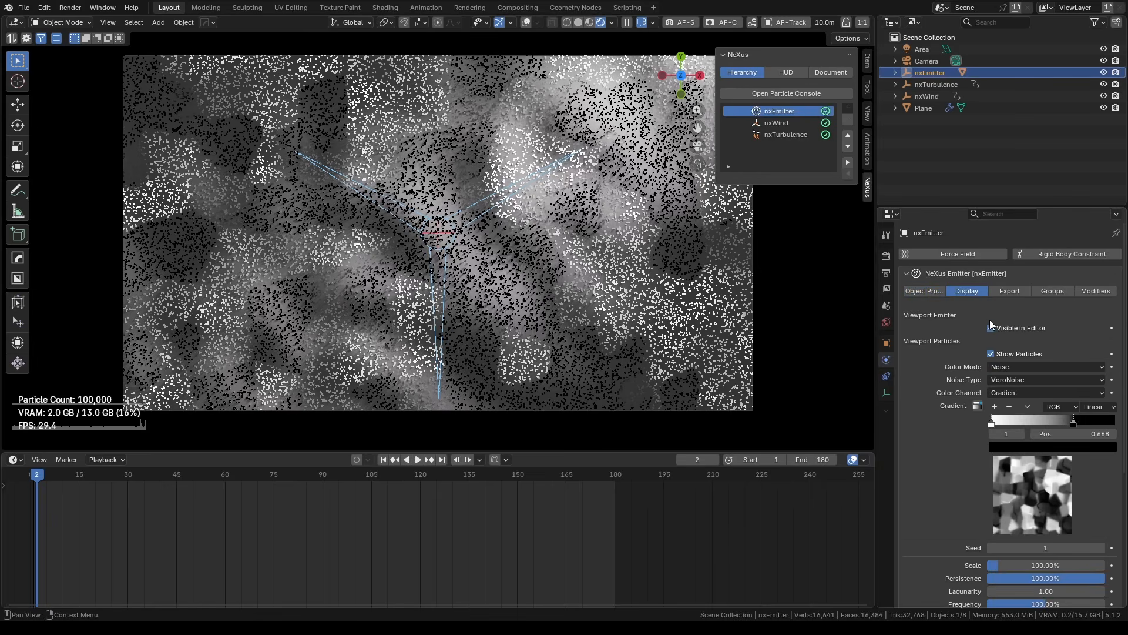
{"action": "left_click", "coordinate": [991, 328]}
{"action": "left_click", "coordinate": [991, 354]}
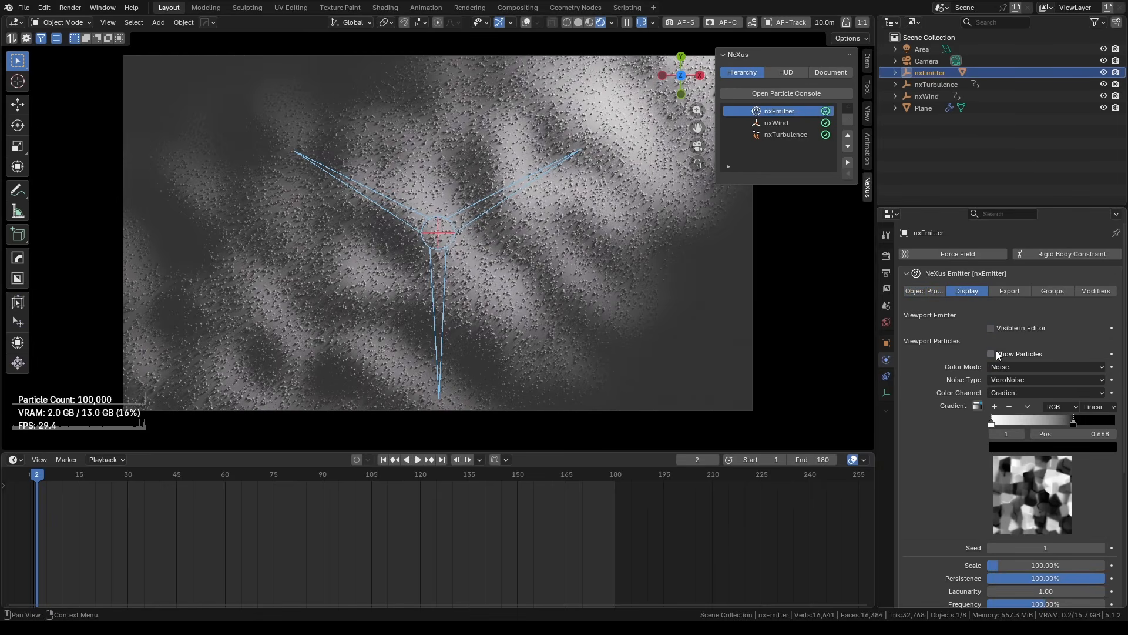
{"action": "left_click", "coordinate": [992, 354]}
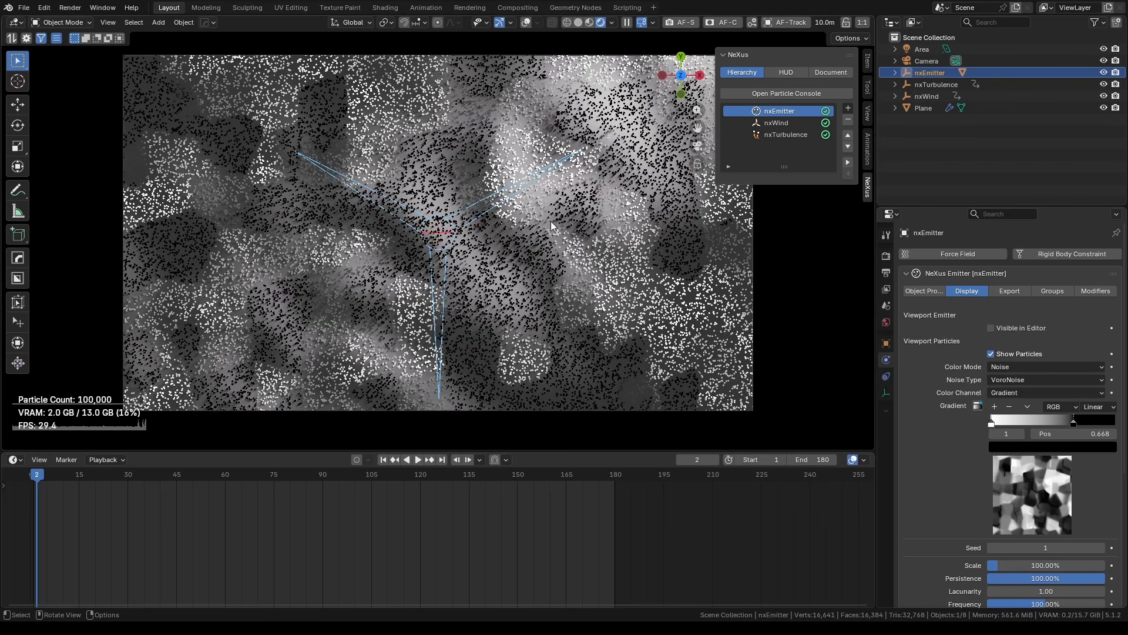
{"action": "left_click", "coordinate": [991, 353]}
{"action": "key", "text": "n"}
{"action": "scroll", "coordinate": [509, 235], "scroll_direction": "up", "scroll_amount": 6}
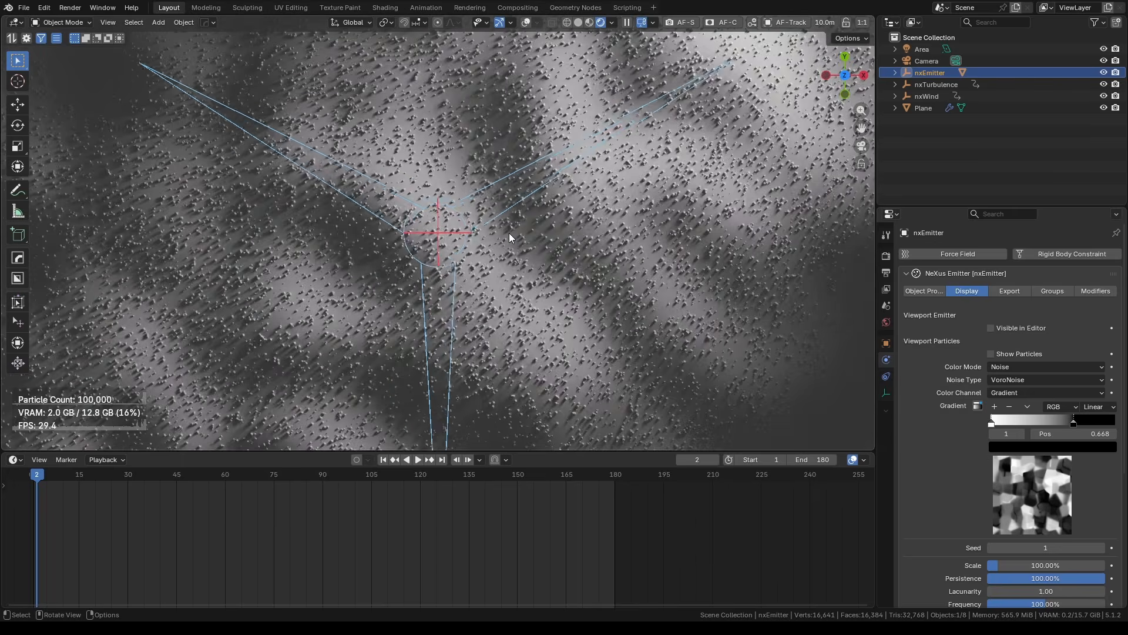
{"action": "scroll", "coordinate": [508, 233], "scroll_direction": "down", "scroll_amount": 2}
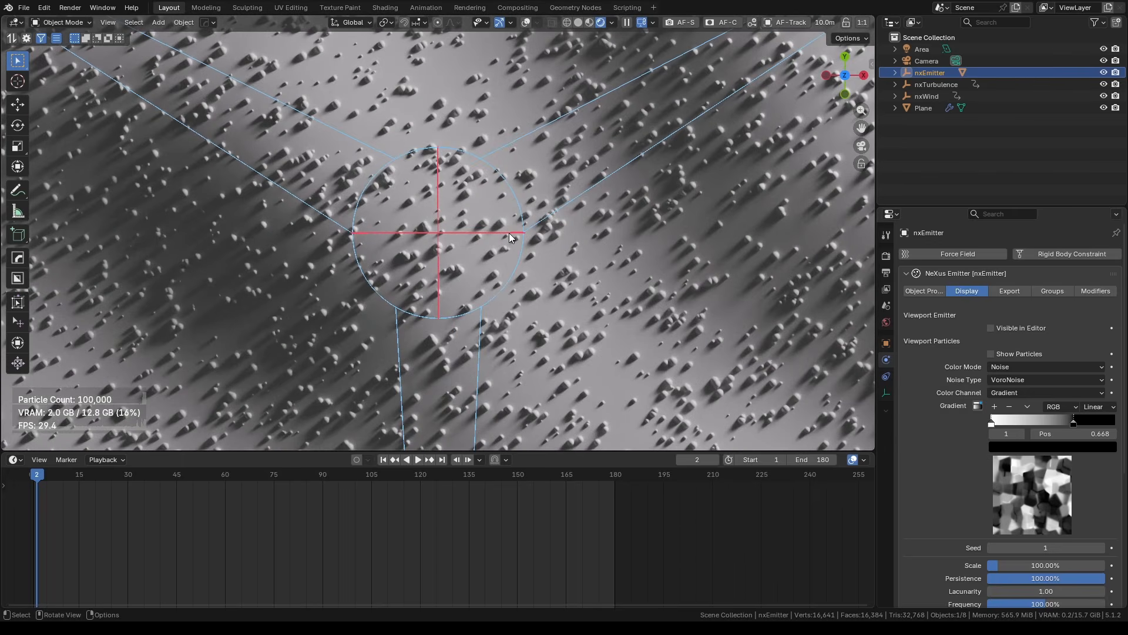
{"action": "scroll", "coordinate": [509, 232], "scroll_direction": "down", "scroll_amount": 3}
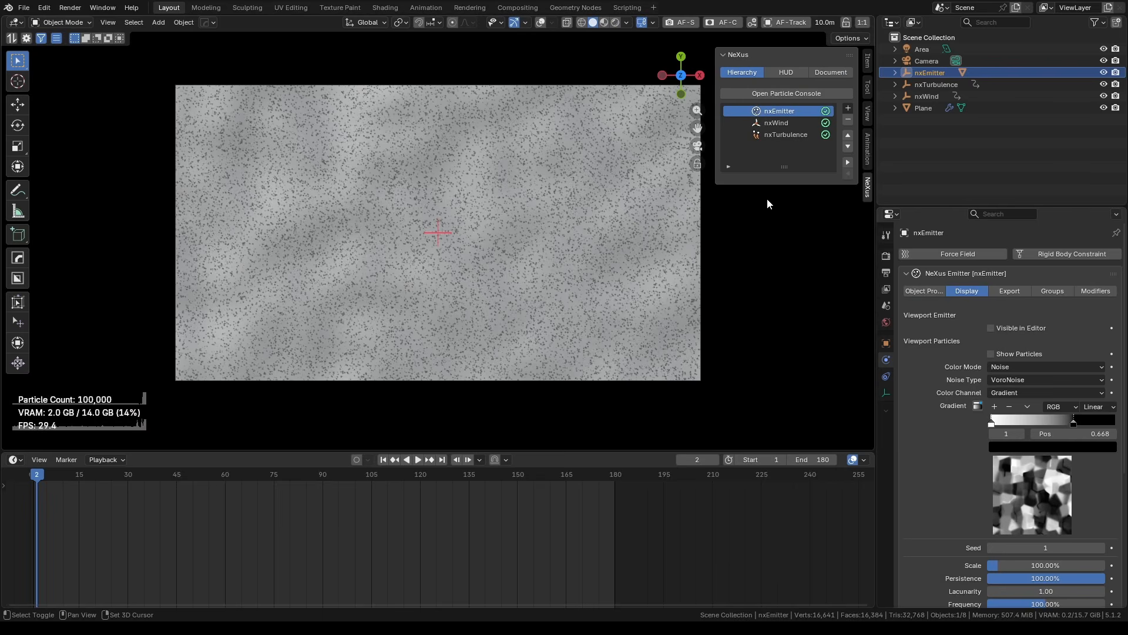
Return to frame 1, set the nxEmitter's particle count to 1000000, save the file and advance to frame 2 to emit the particles.
{"action": "key", "text": "shift+Left"}
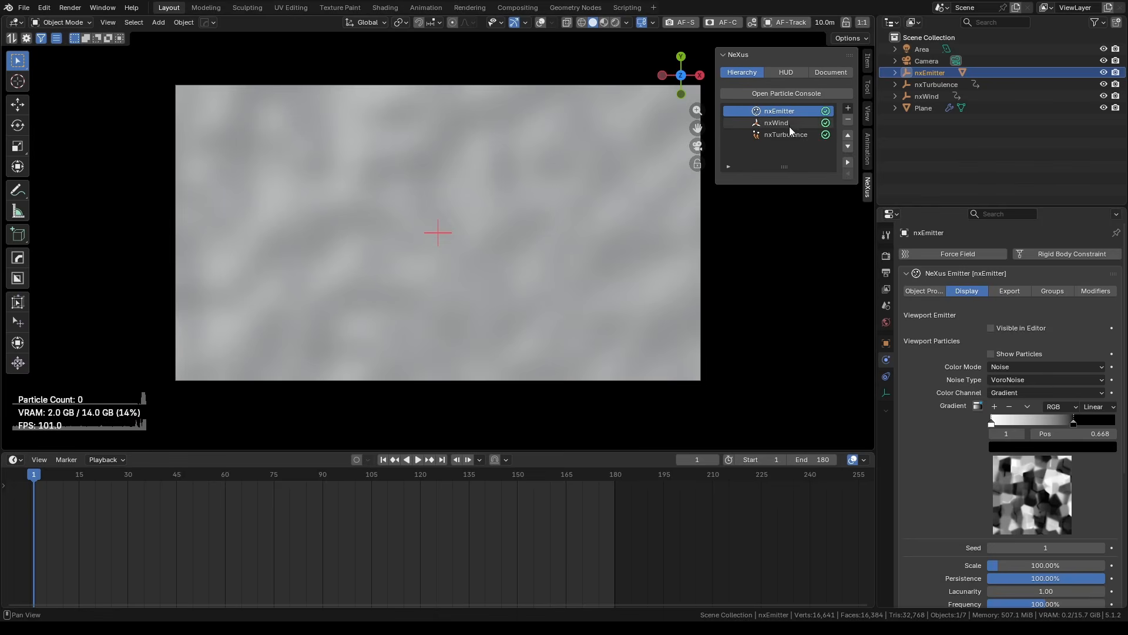
{"action": "left_click", "coordinate": [933, 295]}
{"action": "double_click", "coordinate": [1073, 516]}
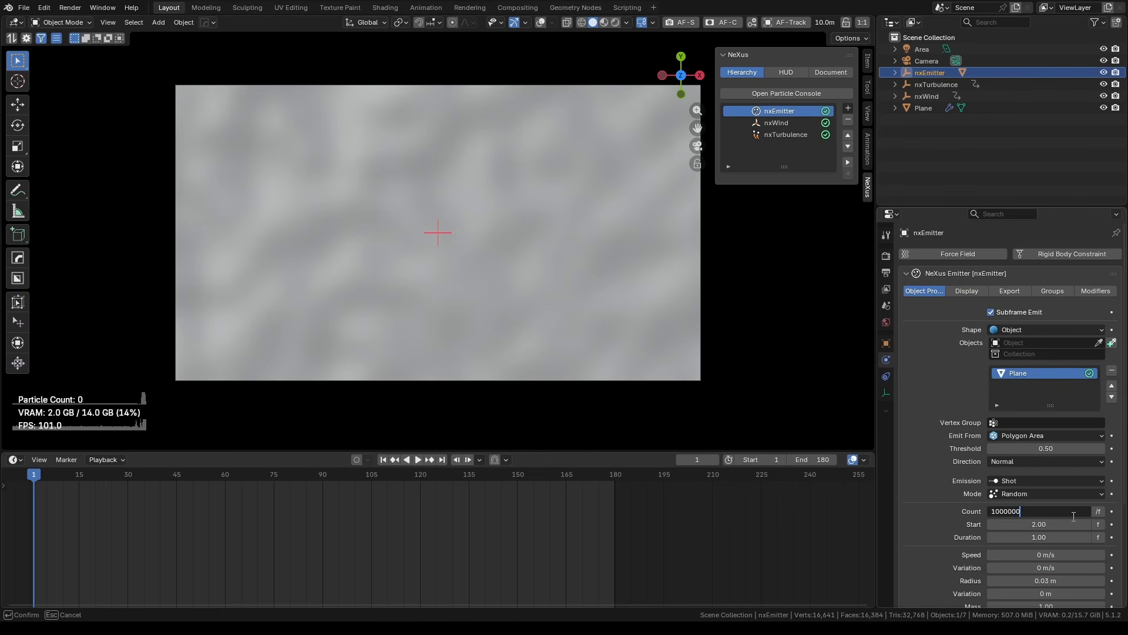
{"action": "key", "text": "Return"}
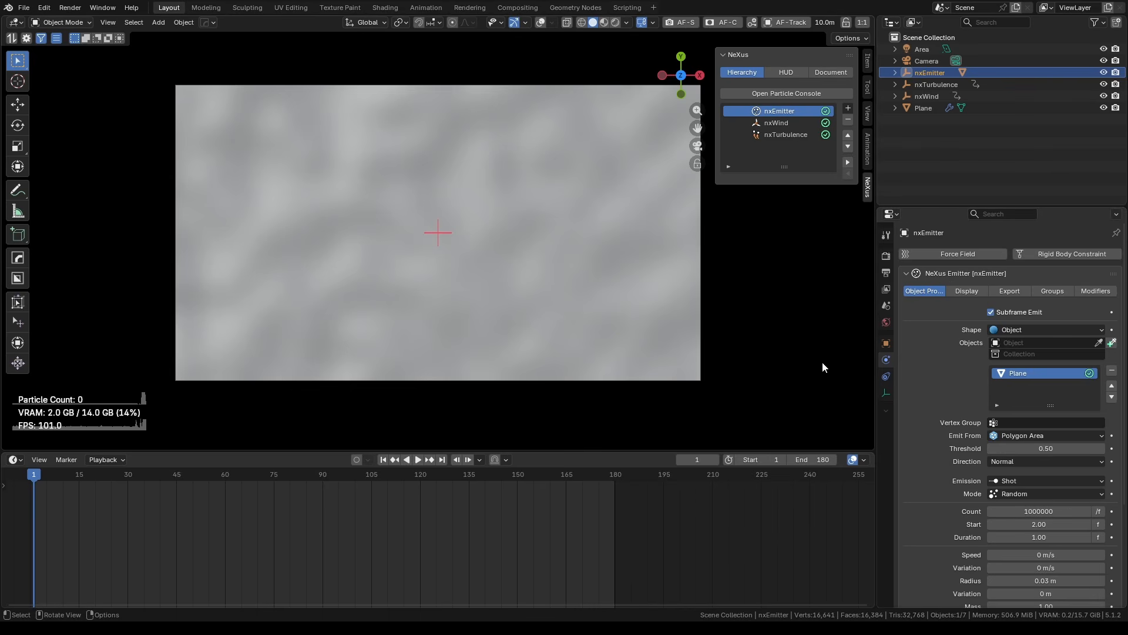
{"action": "key", "text": "ctrl+s"}
{"action": "key", "text": "Right"}
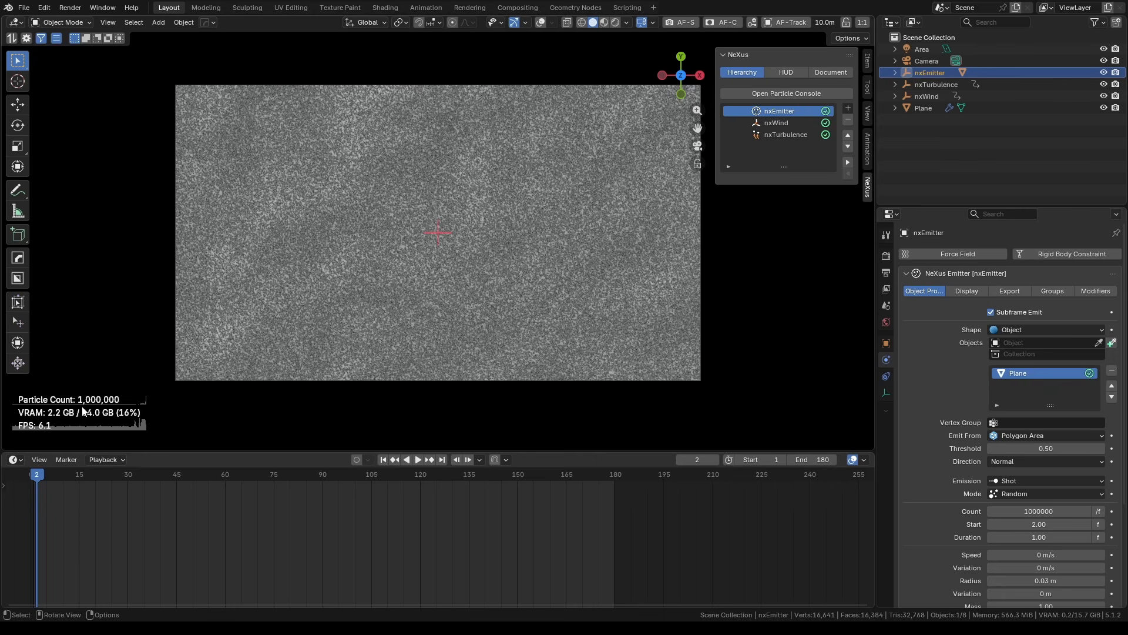
Play the million-particle simulation from the front view to check how high the particles lift.
{"action": "key", "text": "KP_1"}
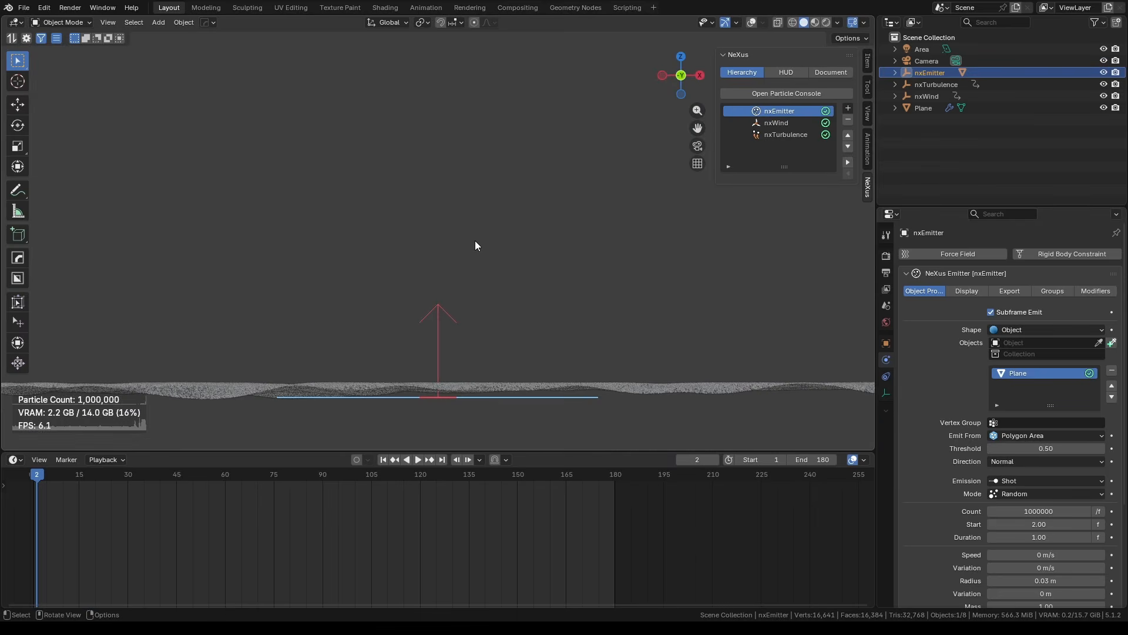
{"action": "scroll", "coordinate": [475, 246], "scroll_direction": "down", "scroll_amount": 2}
{"action": "key", "text": "space"}
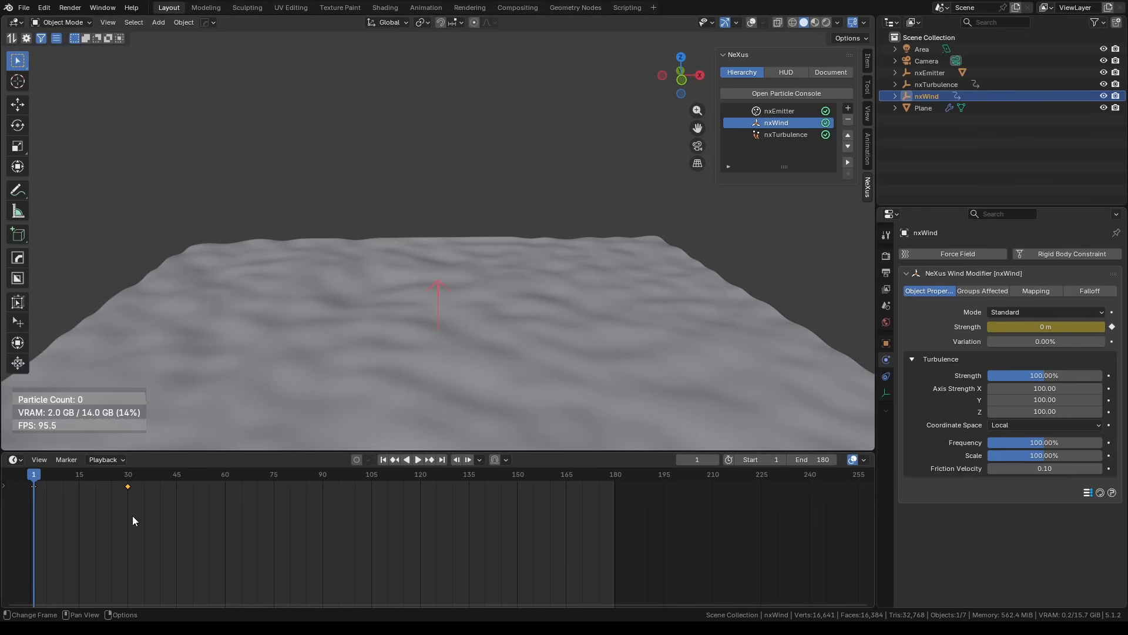
Set the nxWind strength at frame 30 to 0.2 m and replay the simulation from the first frame.
{"action": "left_click", "coordinate": [127, 523]}
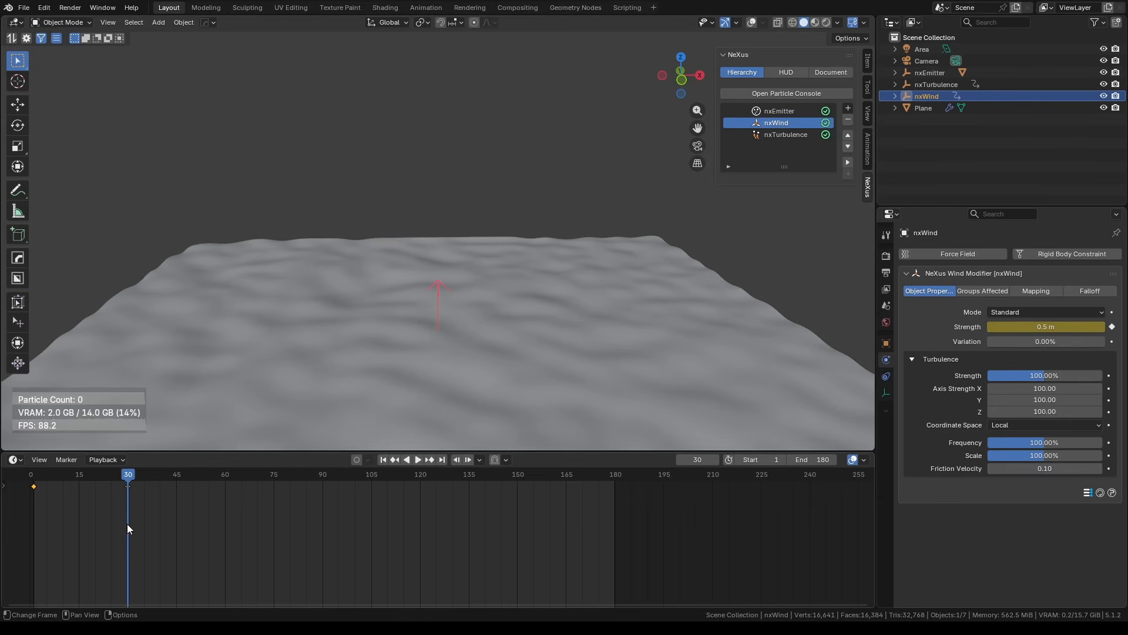
{"action": "left_click", "coordinate": [1048, 328]}
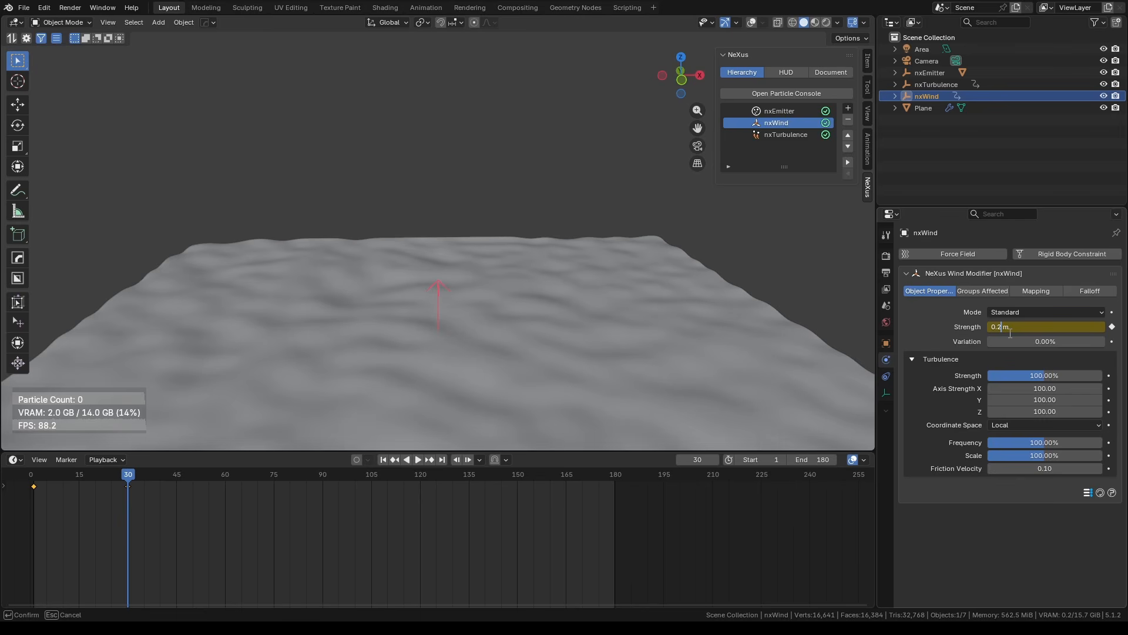
{"action": "type", "text": "0.2"}
{"action": "key", "text": "Return"}
{"action": "key", "text": "shift+Left"}
{"action": "key", "text": "space"}
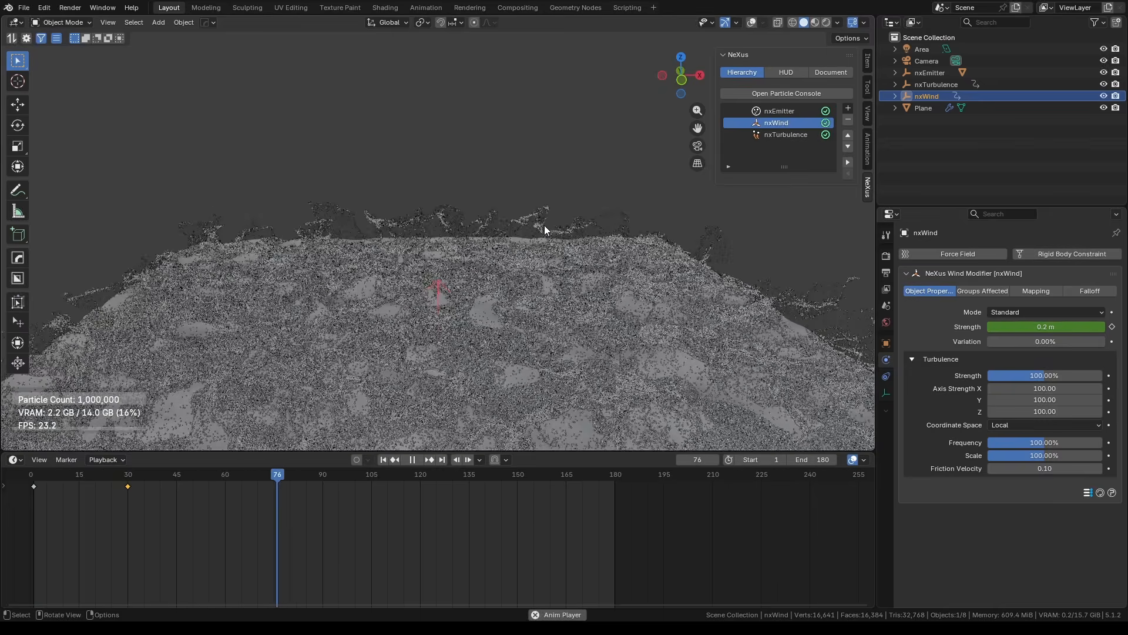
{"action": "key", "text": "space"}
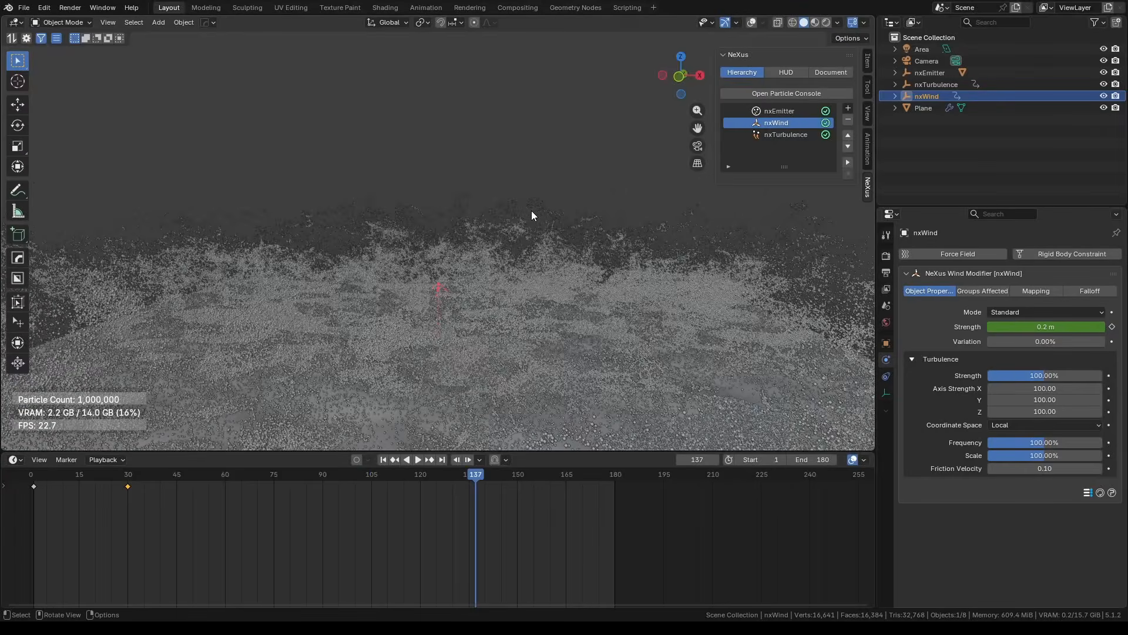
Return to the camera view and give the plane a new material with a near-black base color and roughness of about 0.24.
{"action": "key", "text": "KP_0"}
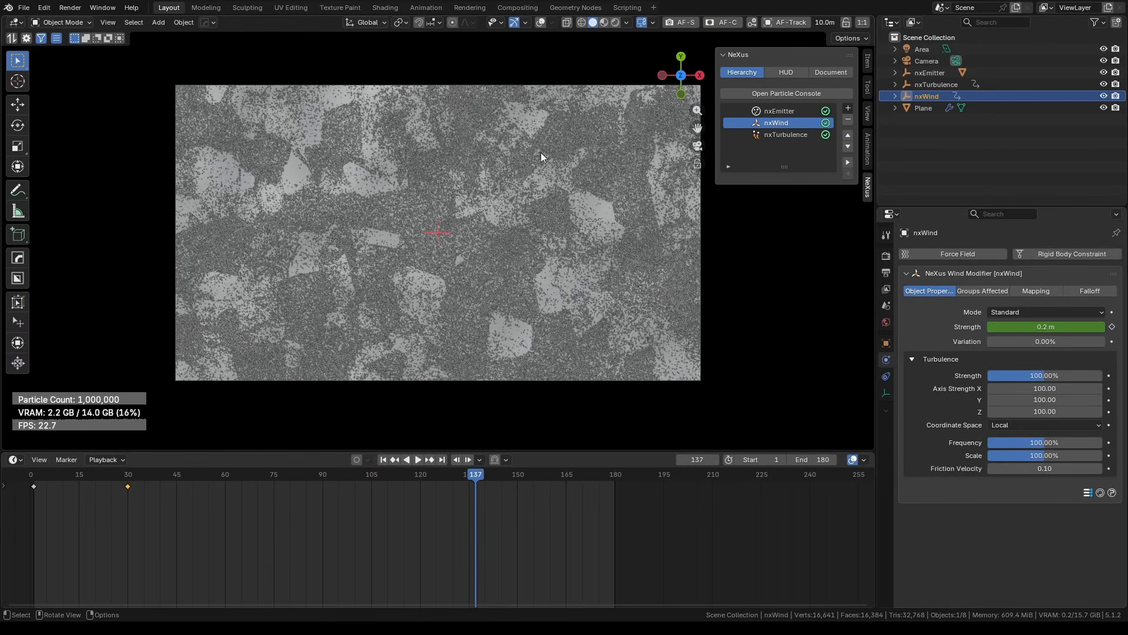
{"action": "left_click", "coordinate": [929, 108]}
{"action": "left_click", "coordinate": [943, 304]}
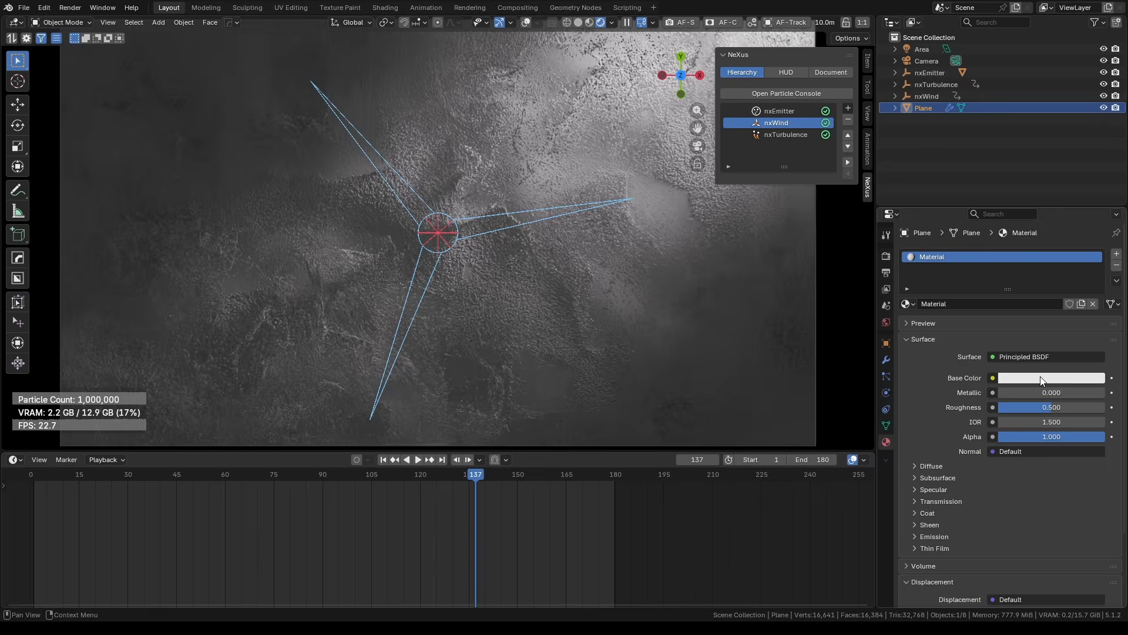
{"action": "left_click", "coordinate": [1037, 377]}
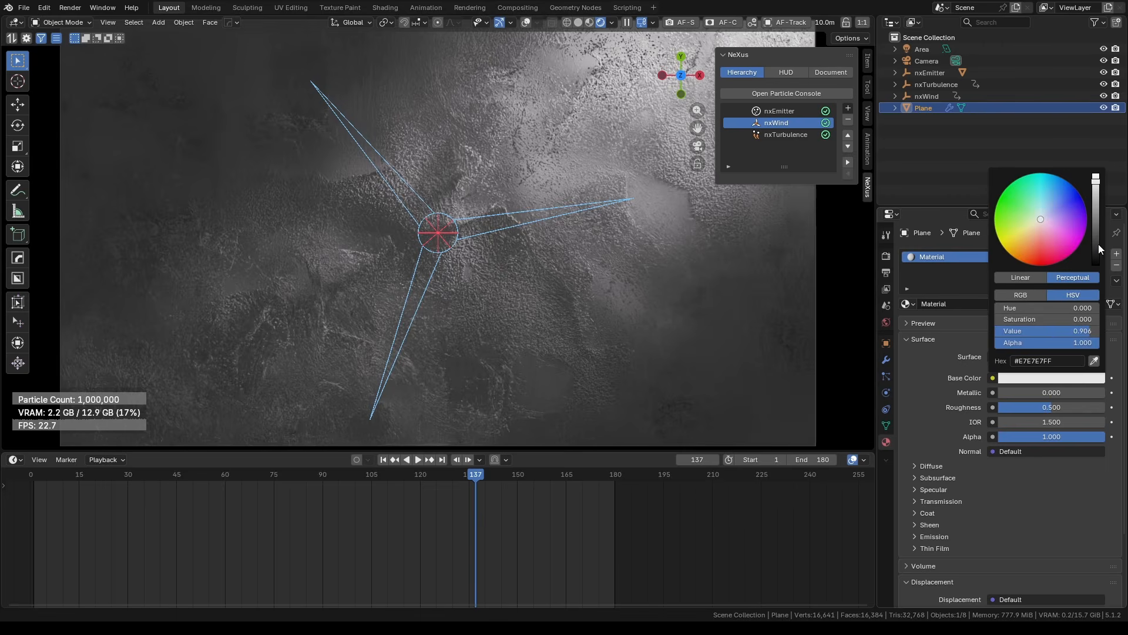
{"action": "left_click", "coordinate": [1098, 248]}
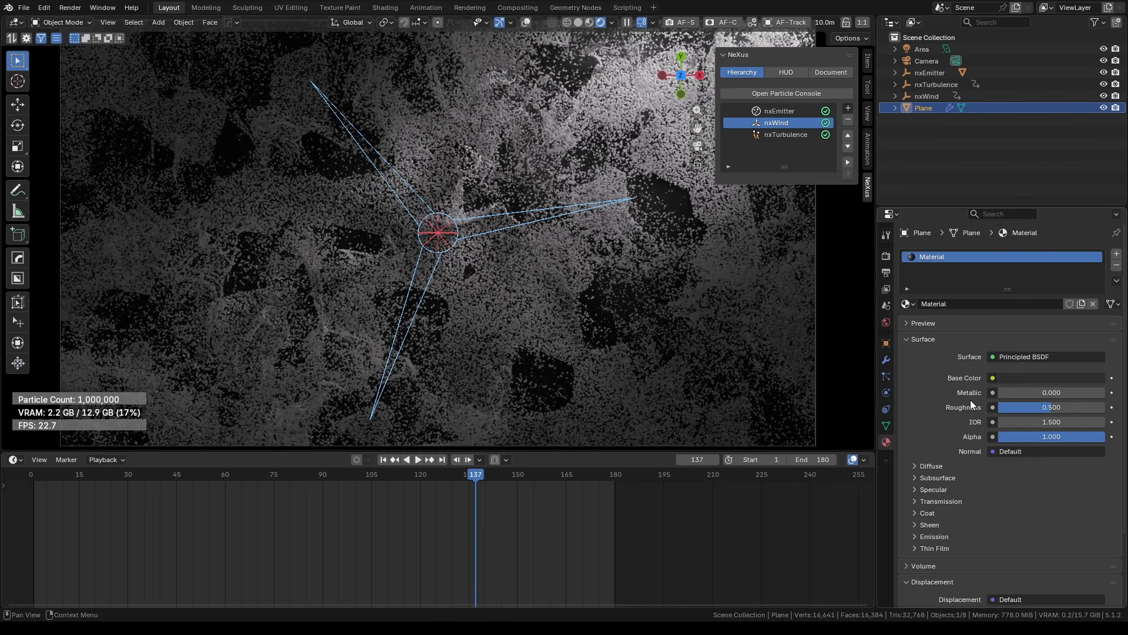
{"action": "left_click_drag", "start_coordinate": [1027, 407], "coordinate": [1000, 407]}
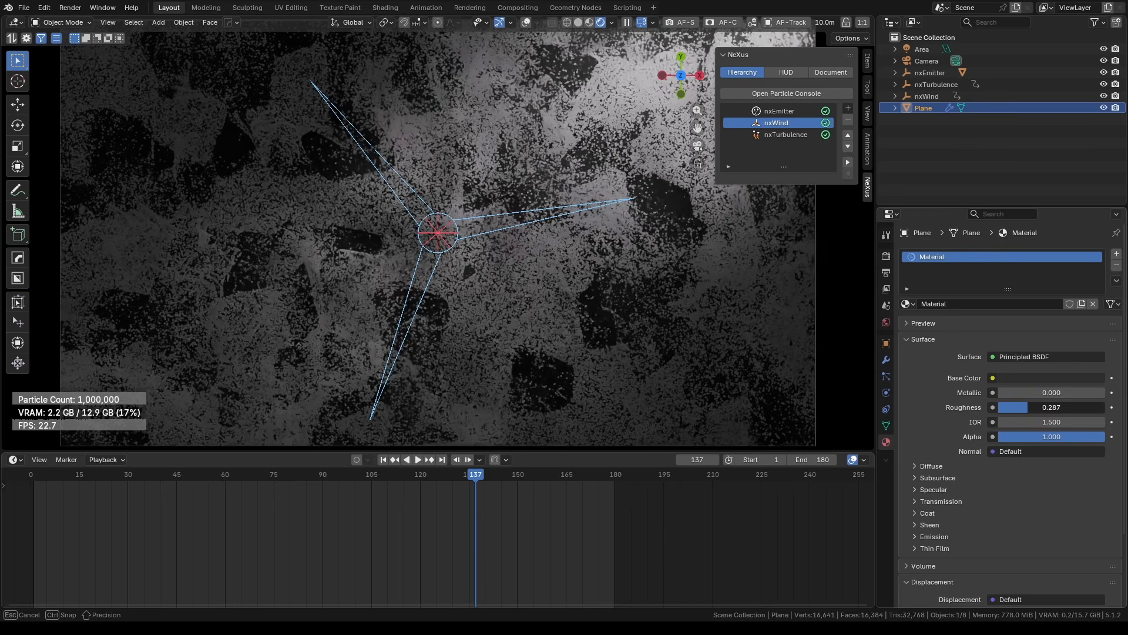
Add a second material, Material.001, in a new slot on the plane with a dark base color, metallic 1.0 and roughness 0.063.
{"action": "left_click", "coordinate": [1116, 253]}
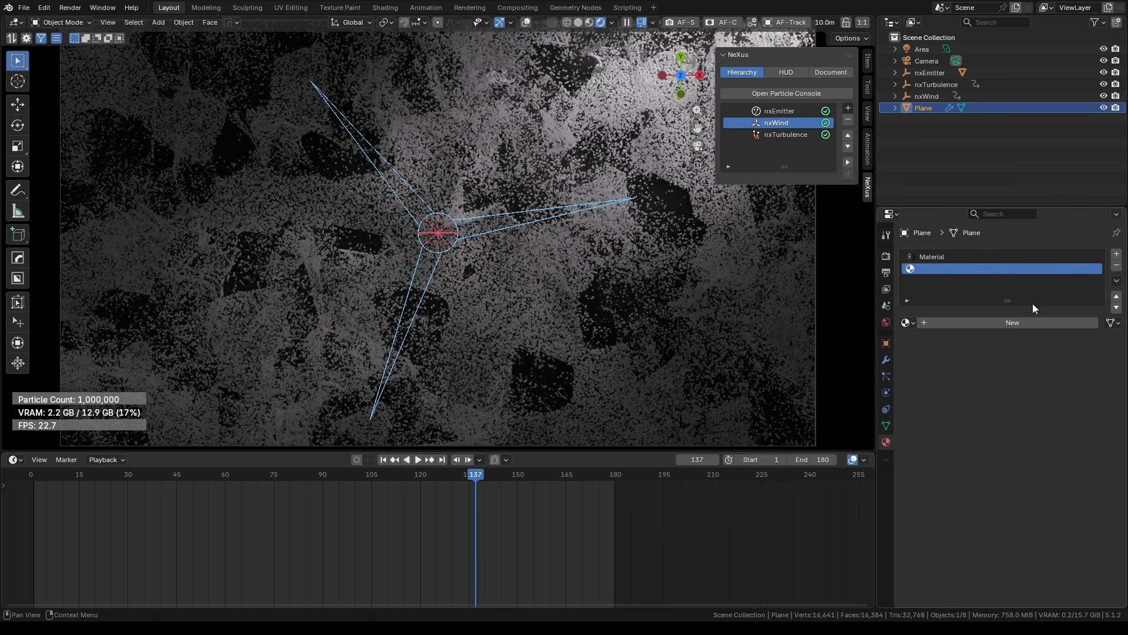
{"action": "left_click", "coordinate": [1032, 304]}
{"action": "left_click", "coordinate": [1051, 397]}
{"action": "left_click_drag", "start_coordinate": [1095, 252], "coordinate": [1095, 271]}
{"action": "mouse_move", "coordinate": [1001, 411]}
{"action": "left_mouse_down"}
{"action": "mouse_move", "coordinate": [1109, 411]}
{"action": "mouse_move", "coordinate": [1007, 428]}
{"action": "left_mouse_up"}
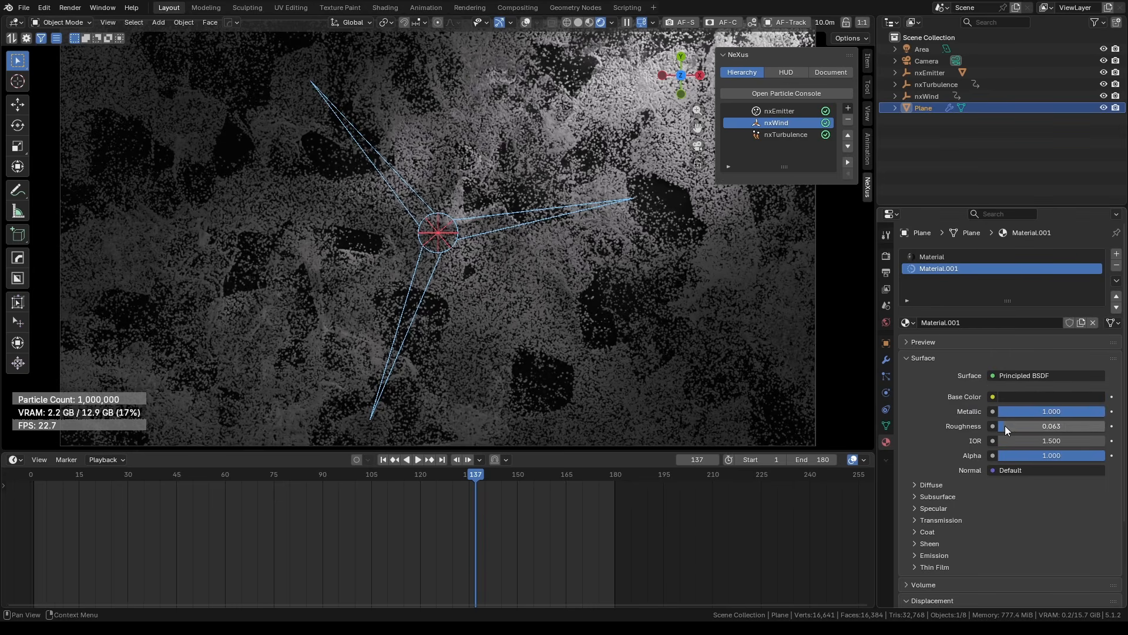
Insert a Set Material node between Mesh to Points and Group Output in the point cloud's node tree, using Material.001.
{"action": "left_click", "coordinate": [575, 8]}
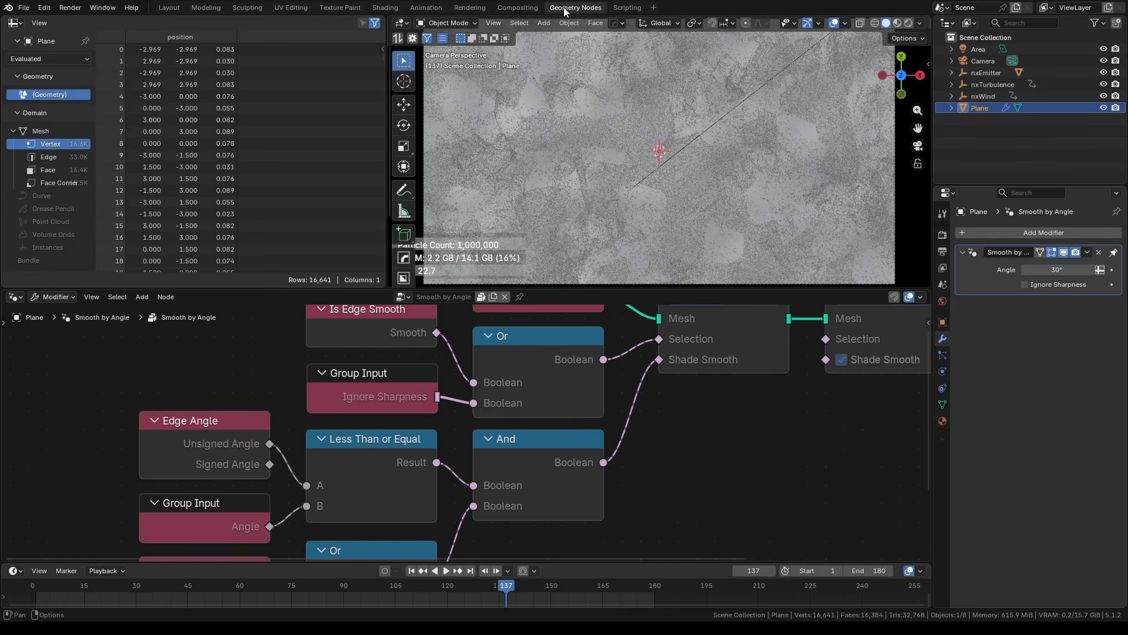
{"action": "left_click", "coordinate": [579, 151]}
{"action": "left_click_drag", "start_coordinate": [726, 385], "coordinate": [856, 395]}
{"action": "key", "text": "F3"}
{"action": "type", "text": "set"}
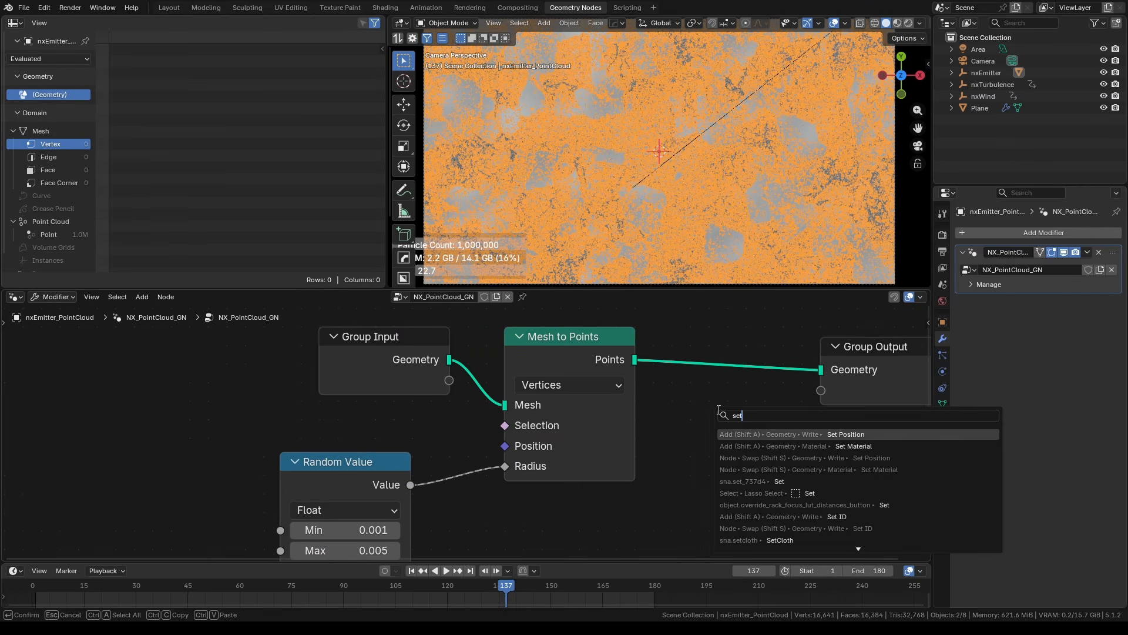
{"action": "key", "text": "Down"}
{"action": "key", "text": "Return"}
{"action": "left_click", "coordinate": [690, 349]}
{"action": "left_click", "coordinate": [741, 422]}
{"action": "left_click", "coordinate": [736, 263]}
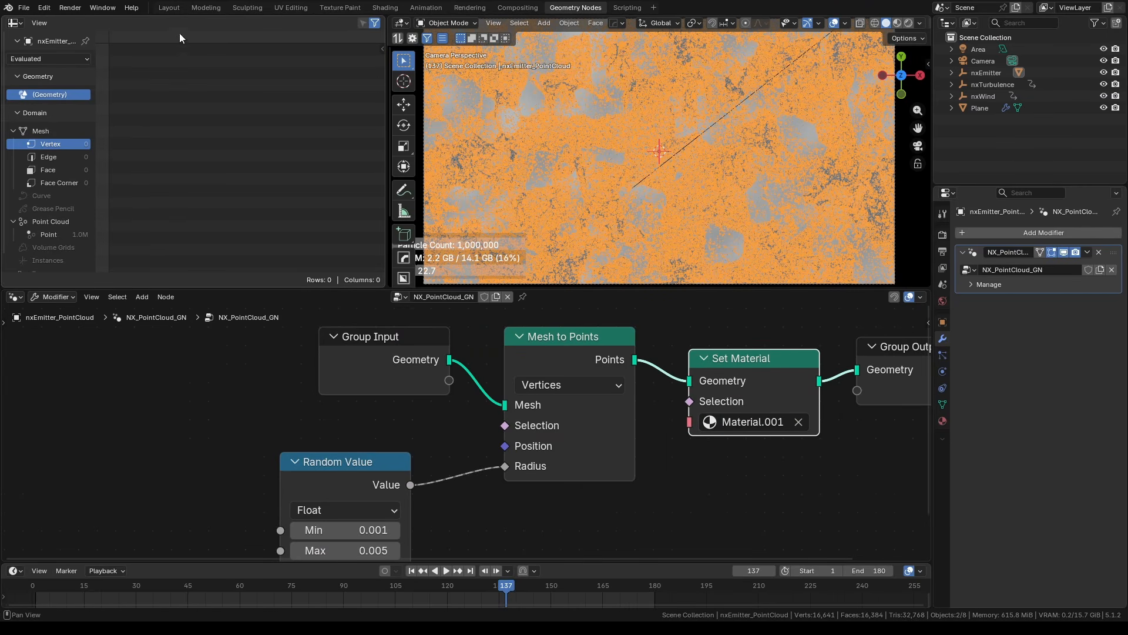
Return to the Layout workspace's rendered camera view and raise the area light's power to about 128 W.
{"action": "left_click", "coordinate": [168, 7]}
{"action": "scroll", "coordinate": [475, 228], "scroll_direction": "down", "scroll_amount": 2}
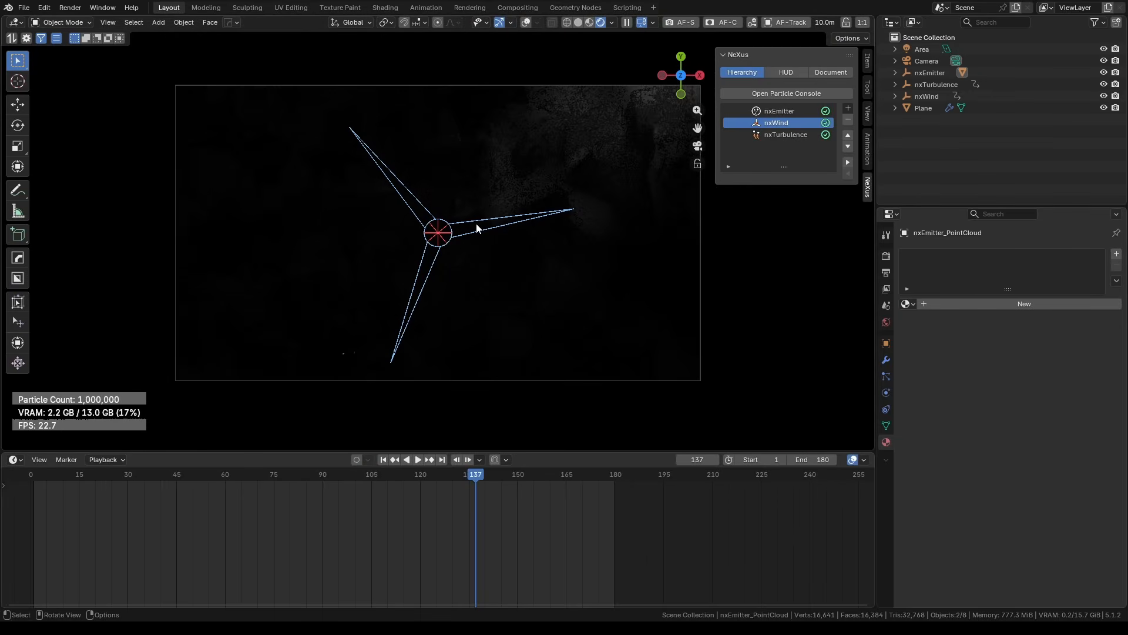
{"action": "scroll", "coordinate": [571, 282], "scroll_direction": "up", "scroll_amount": 2}
{"action": "key", "text": "n"}
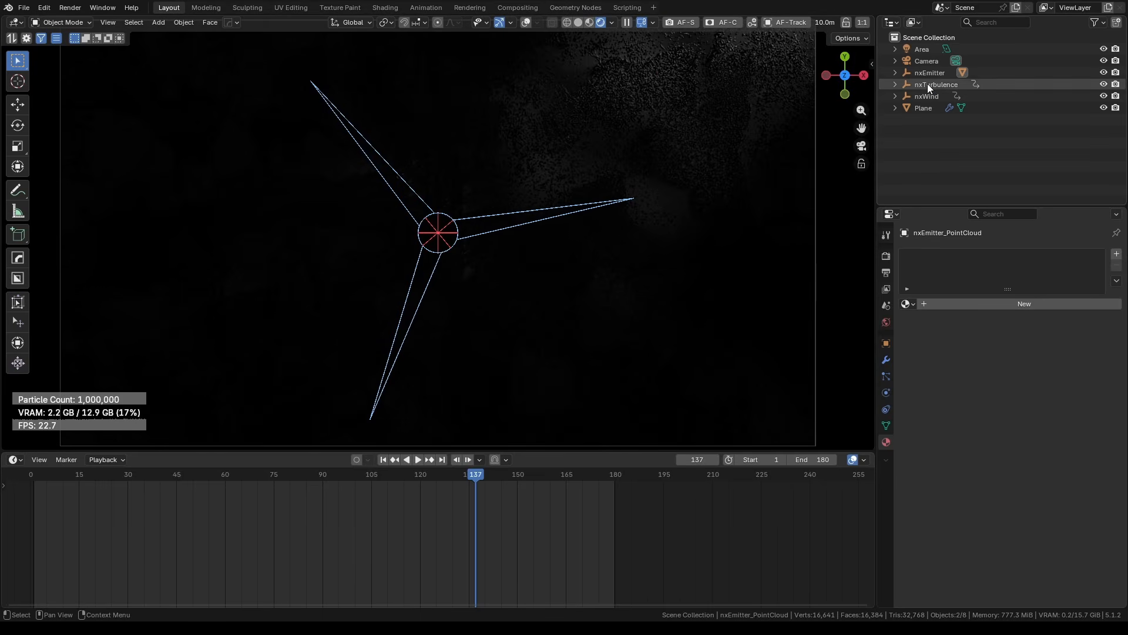
{"action": "left_click", "coordinate": [922, 50]}
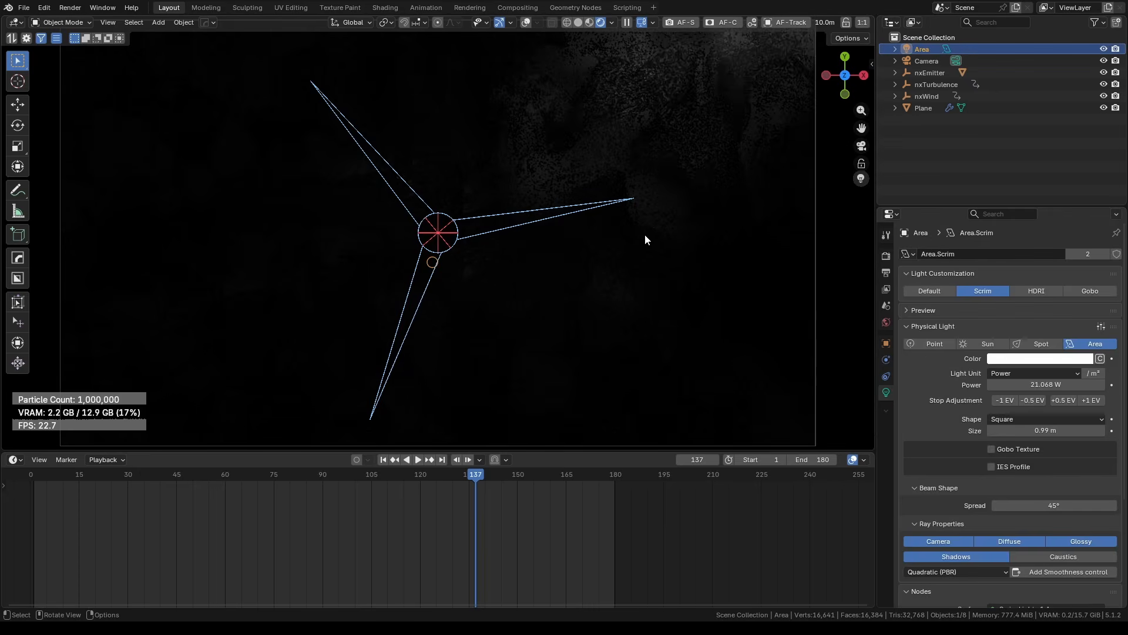
{"action": "scroll", "coordinate": [438, 238], "scroll_direction": "up", "scroll_amount": 5}
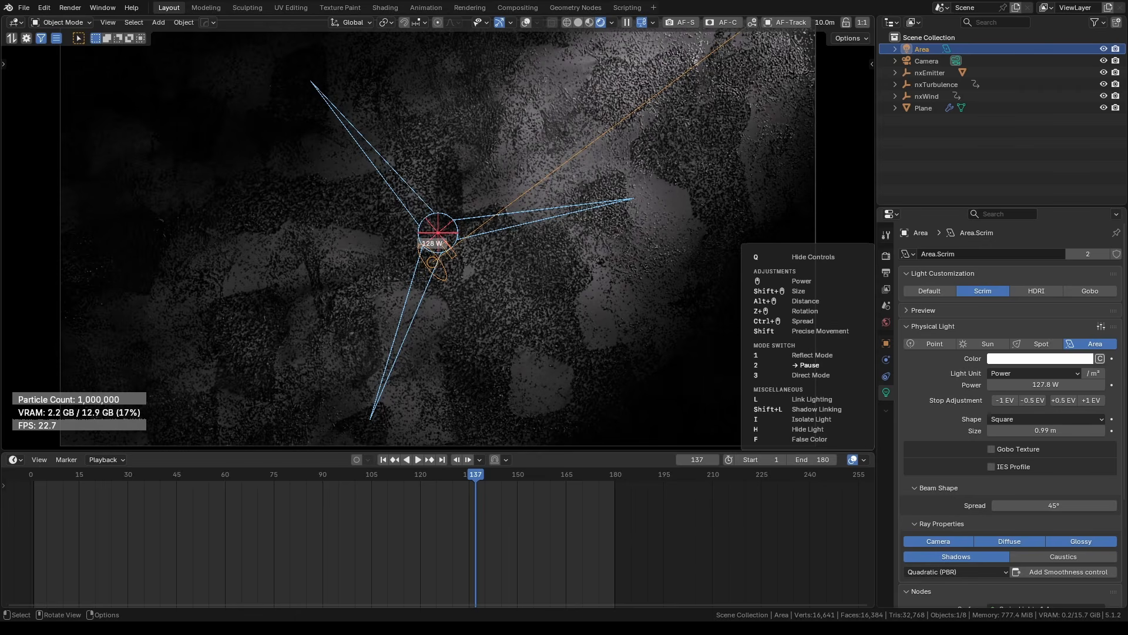
Set the base color of the plane's first material to pure black (#000000FF) and play the simulation through the camera.
{"action": "left_click", "coordinate": [920, 108]}
{"action": "left_click", "coordinate": [882, 441]}
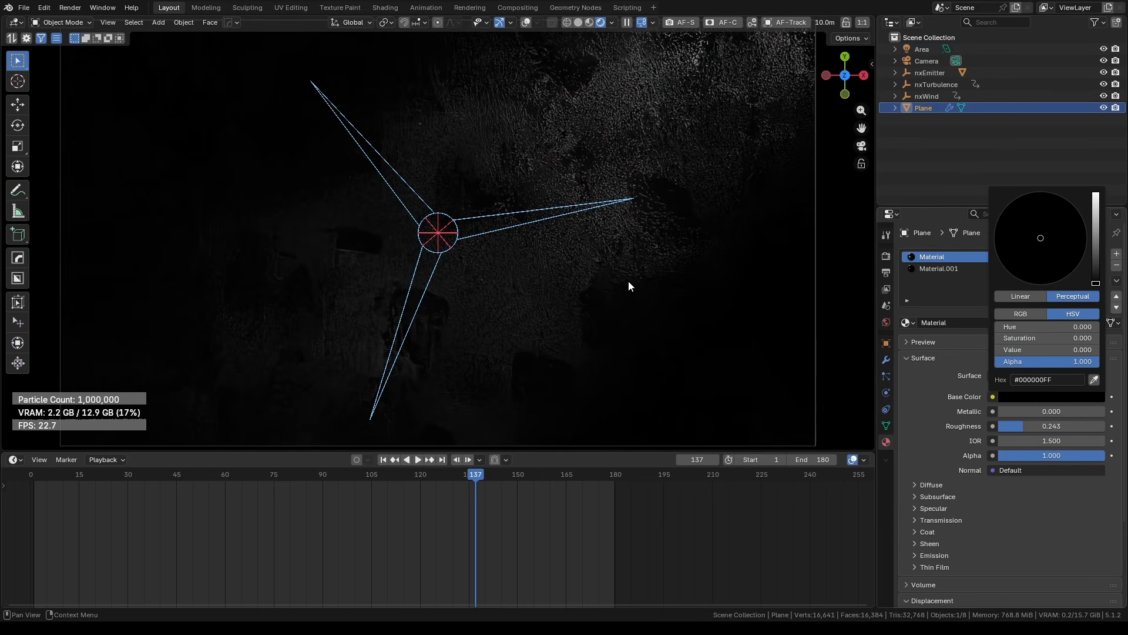
{"action": "key", "text": "space"}
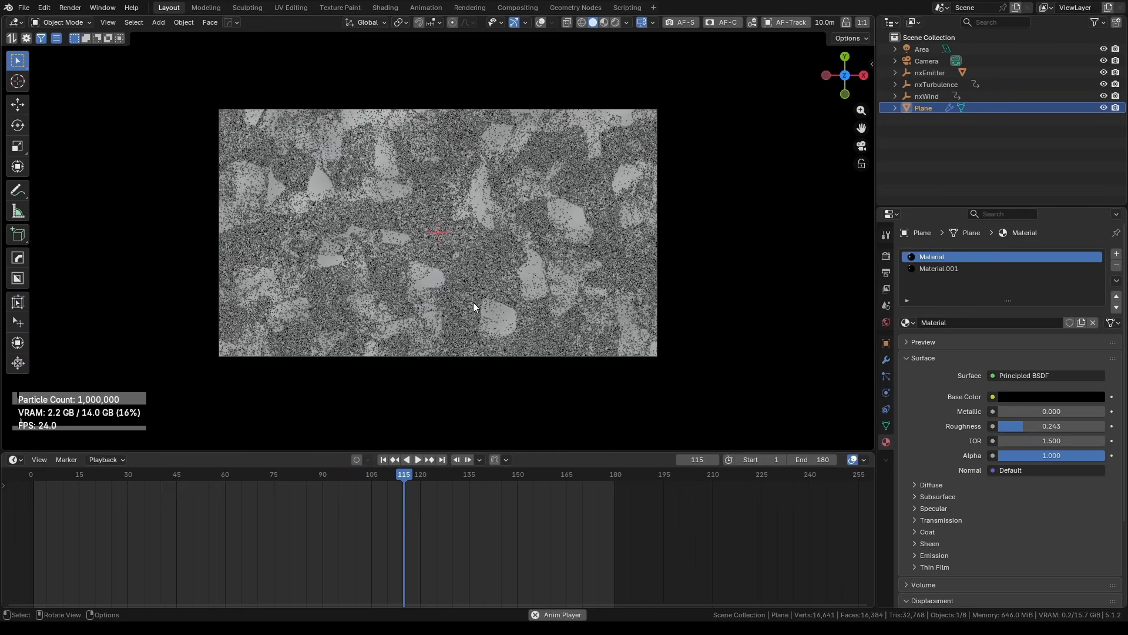
Stop the playback, inspect the current frame up close in rendered shading, and return to the first frame in solid shading.
{"action": "key", "text": "space"}
{"action": "key", "text": "z"}
{"action": "key", "text": "8"}
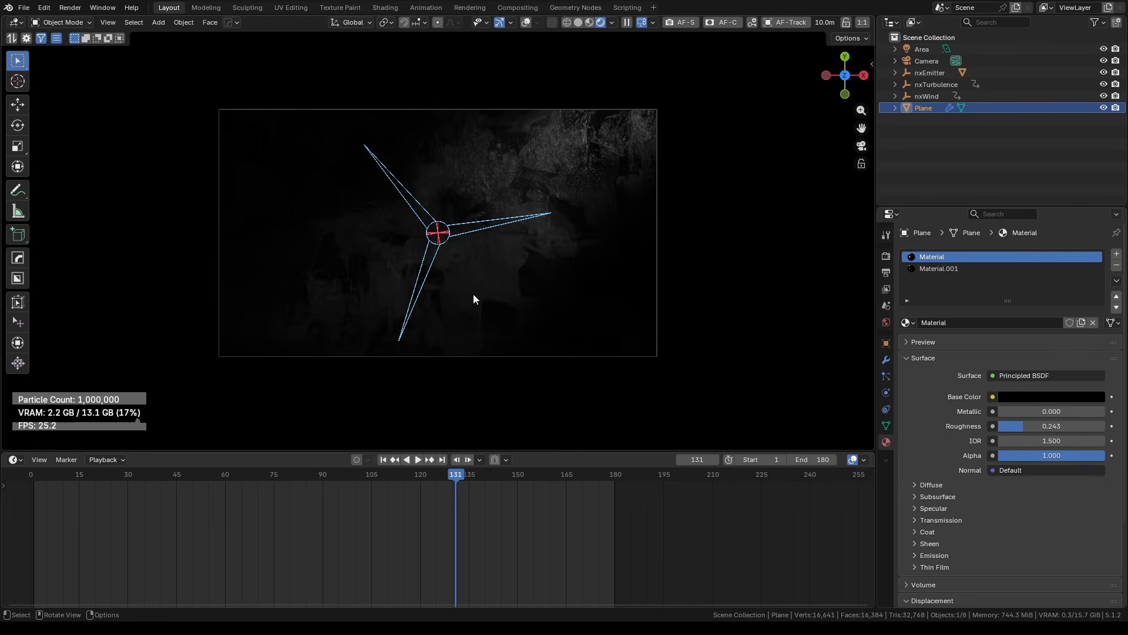
{"action": "scroll", "coordinate": [482, 253], "scroll_direction": "up", "scroll_amount": 4}
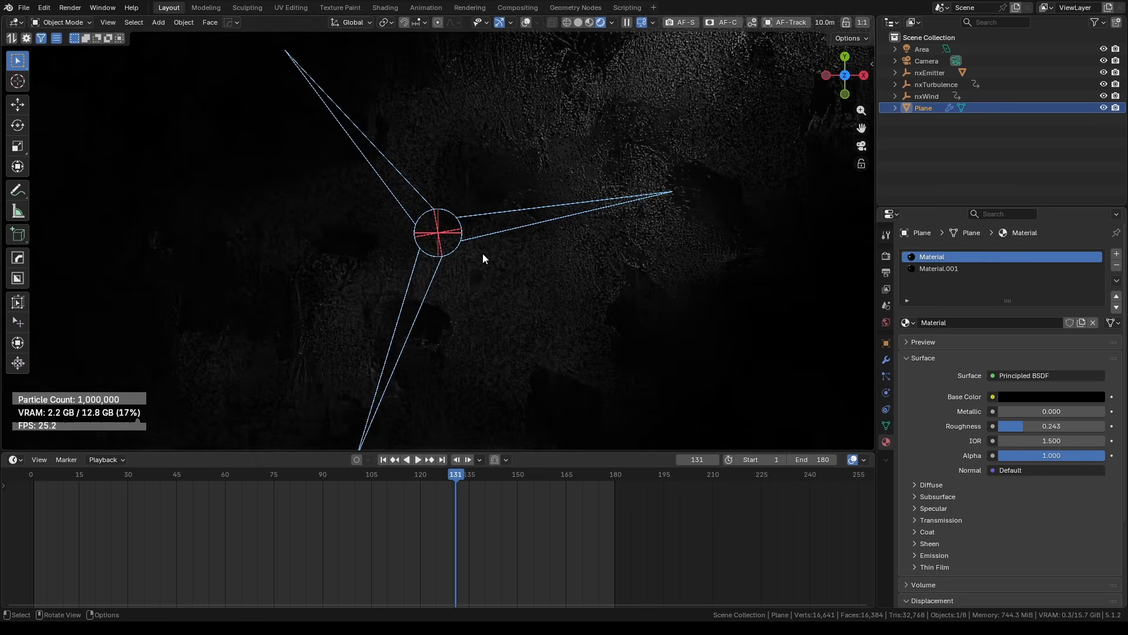
{"action": "middle_click_drag", "start_coordinate": [618, 262], "coordinate": [499, 246]}
{"action": "key", "text": "shift+Left"}
{"action": "key", "text": "z"}
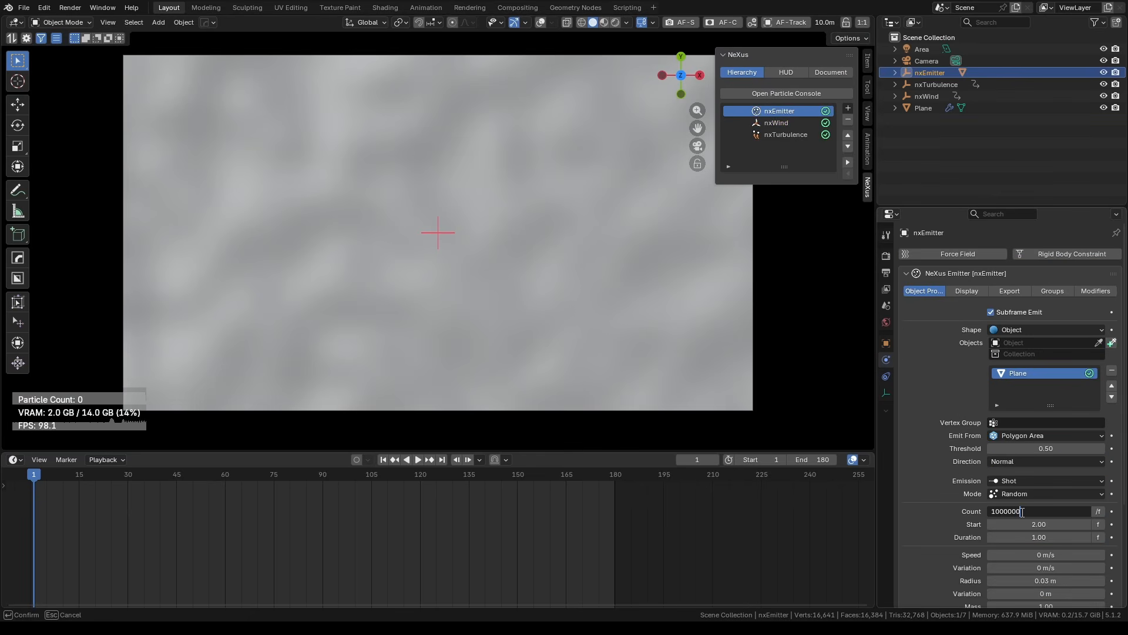
Set the nxEmitter's particle count to 10000000, save the file, and test-play the simulation through the camera.
{"action": "type", "text": "0"}
{"action": "key", "text": "Return"}
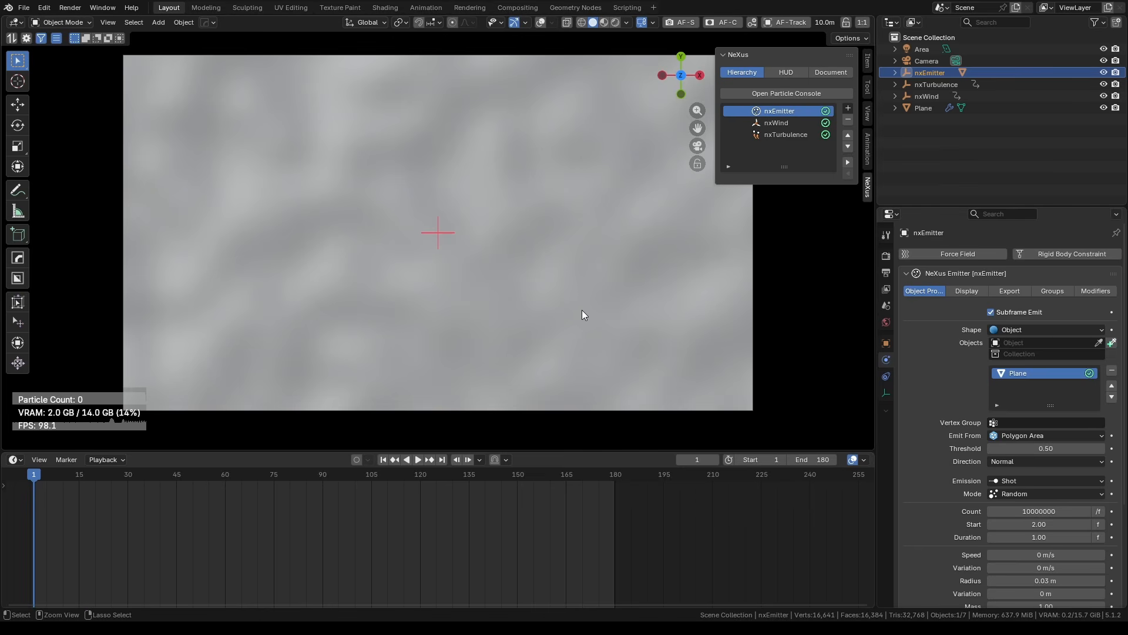
{"action": "key", "text": "ctrl+s"}
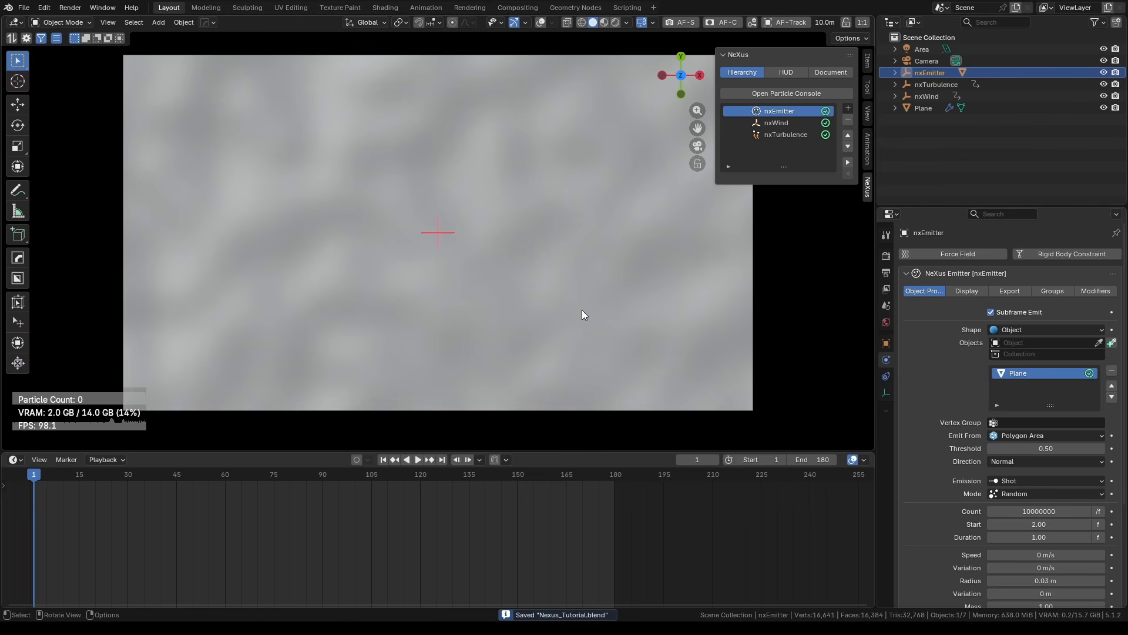
{"action": "key", "text": "space"}
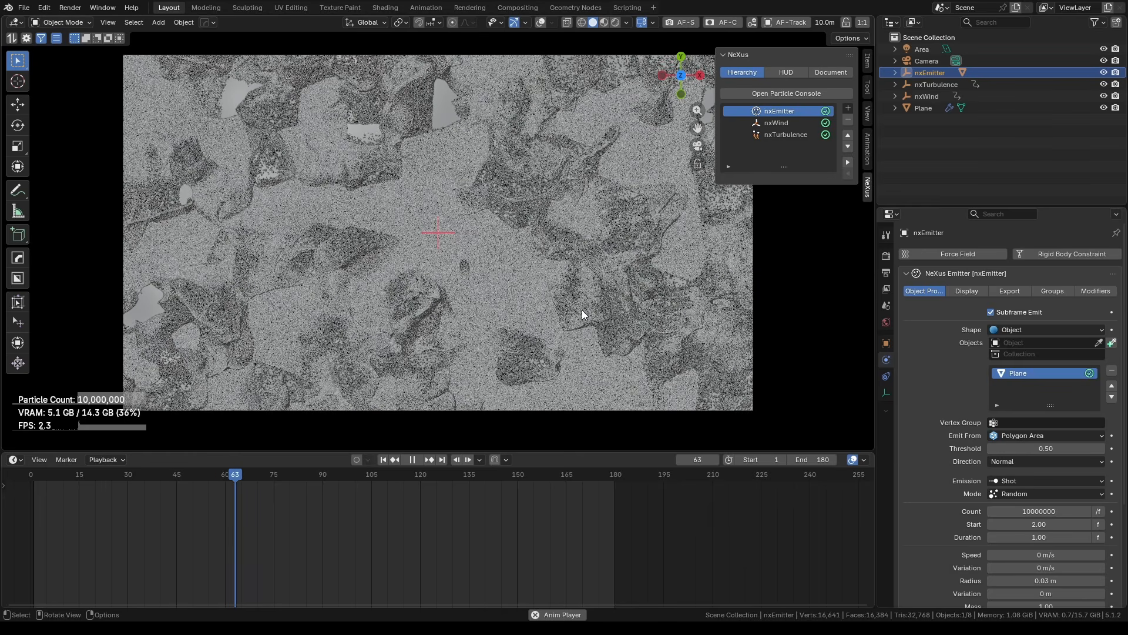
{"action": "key", "text": "space"}
Set the nxEmitter's particle count to 10000.
{"action": "left_click", "coordinate": [1051, 511]}
{"action": "type", "text": "1000"}
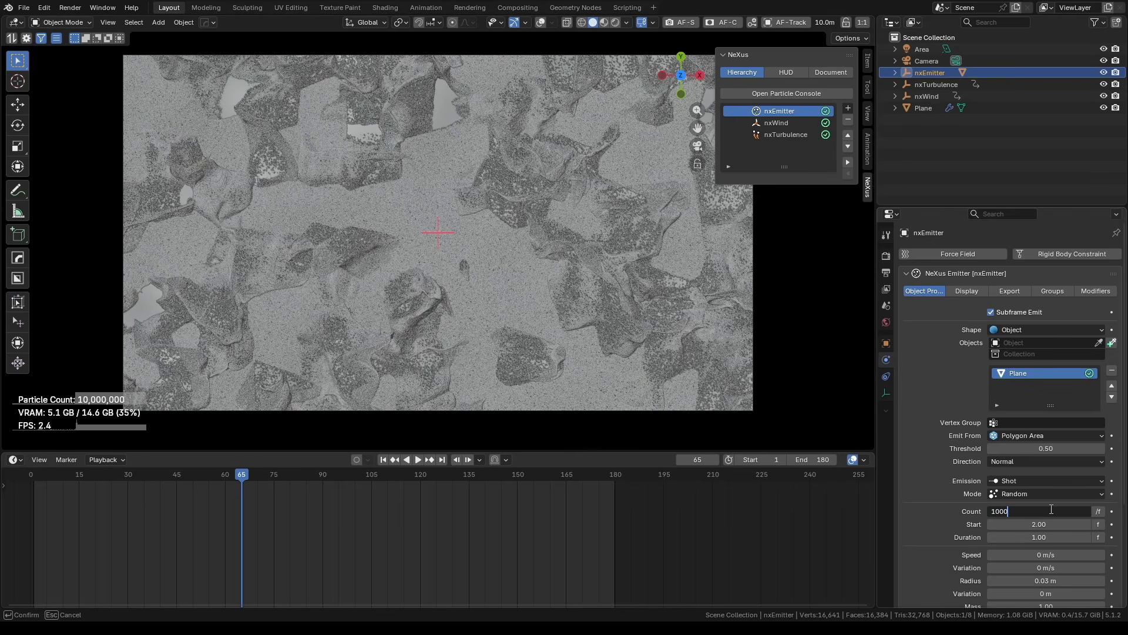
{"action": "type", "text": "0"}
{"action": "key", "text": "Return"}
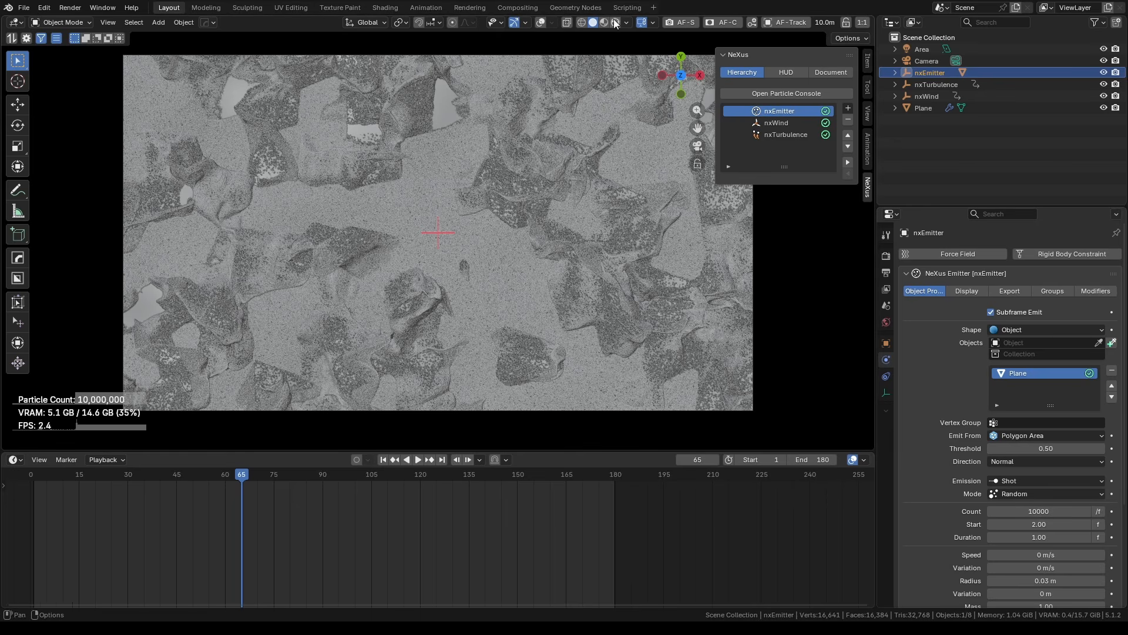
Switch to the Geometry Nodes workspace and show the node tree of nxEmitter_PointCloud.
{"action": "left_click", "coordinate": [575, 7]}
{"action": "left_click", "coordinate": [583, 166]}
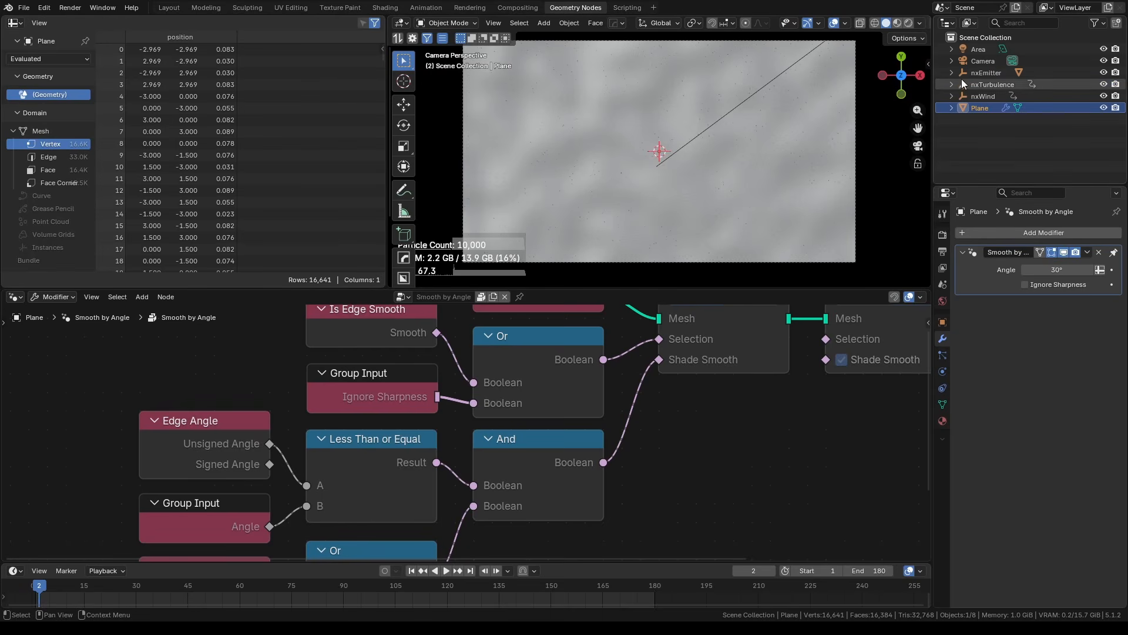
{"action": "left_click", "coordinate": [952, 72]}
{"action": "left_click", "coordinate": [986, 85]}
{"action": "middle_click_drag", "start_coordinate": [895, 353], "coordinate": [663, 365]}
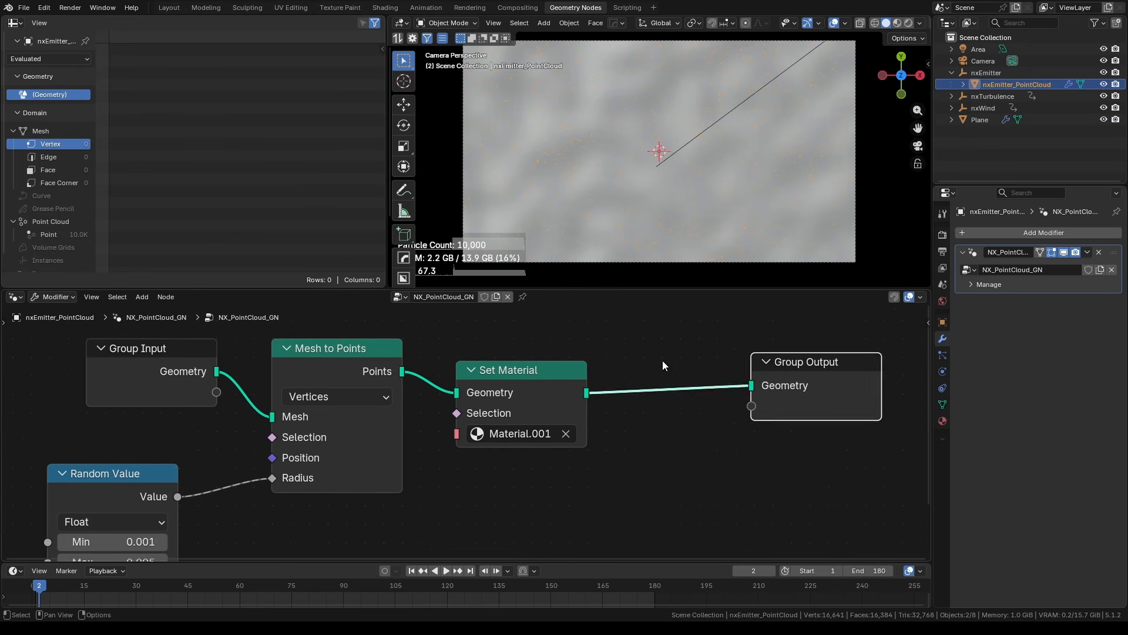
Insert a Bake node between Set Material and Group Output, set it to Animation and bake it.
{"action": "key", "text": "F3"}
{"action": "type", "text": "bake"}
{"action": "key", "text": "Down"}
{"action": "key", "text": "Down"}
{"action": "key", "text": "Down"}
{"action": "key", "text": "Down"}
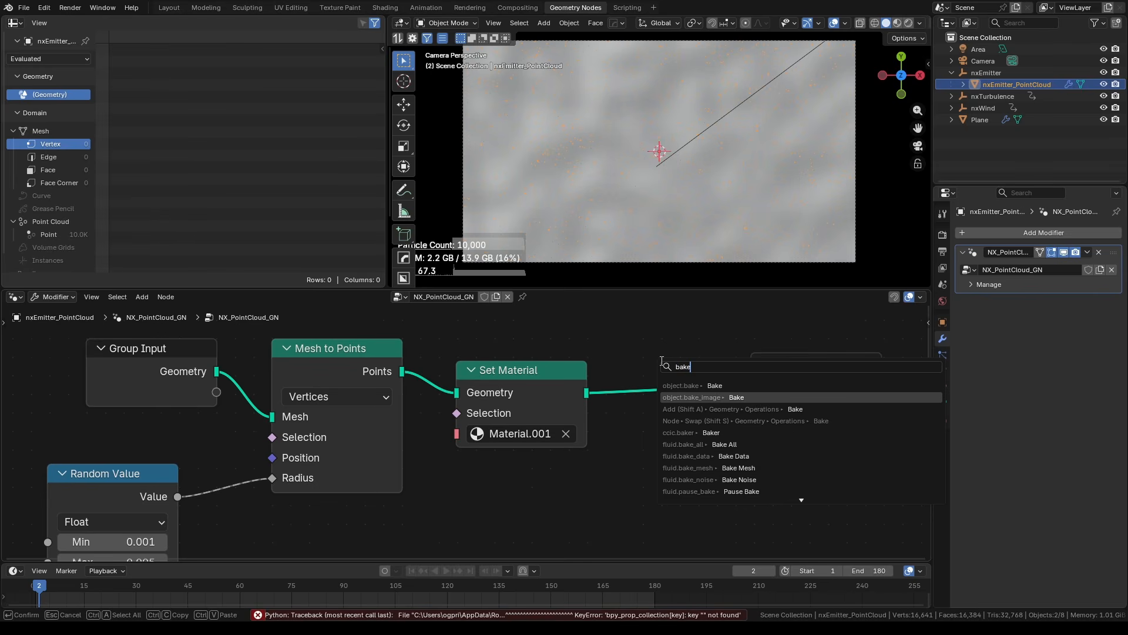
{"action": "key", "text": "Up"}
{"action": "key", "text": "Up"}
{"action": "key", "text": "Return"}
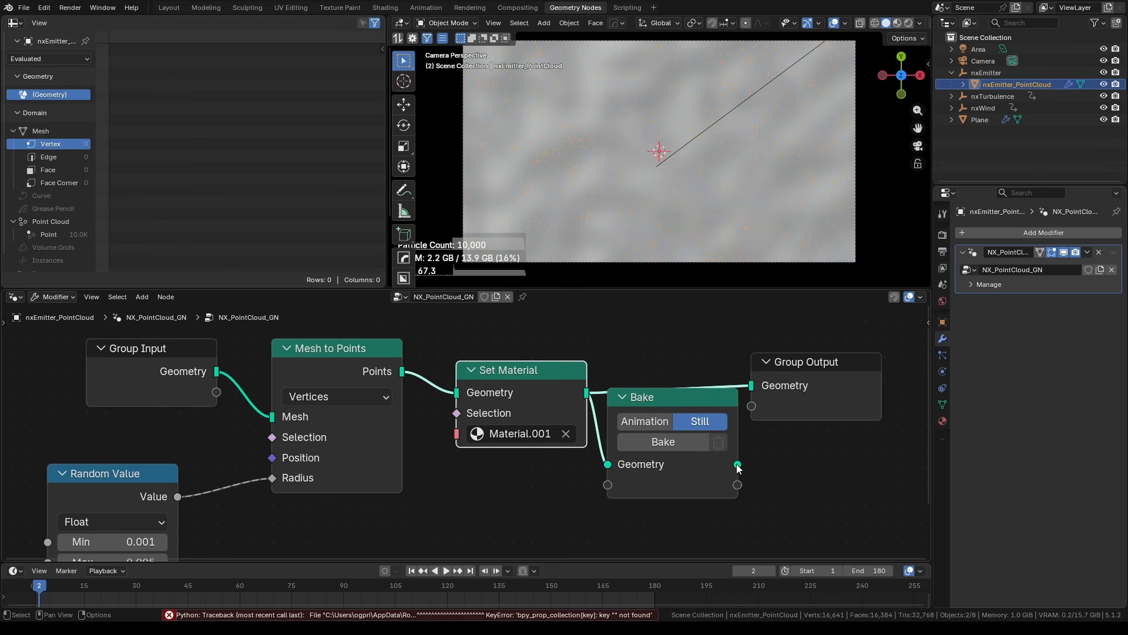
{"action": "left_click_drag", "start_coordinate": [738, 464], "coordinate": [752, 386]}
{"action": "left_click", "coordinate": [665, 422]}
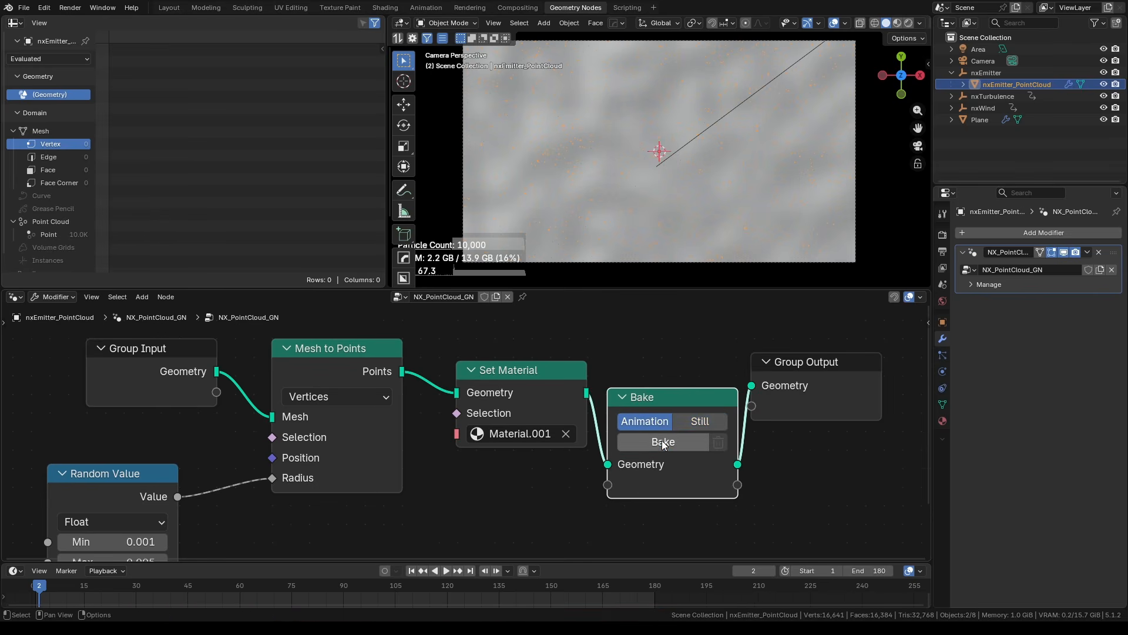
{"action": "left_click", "coordinate": [663, 442]}
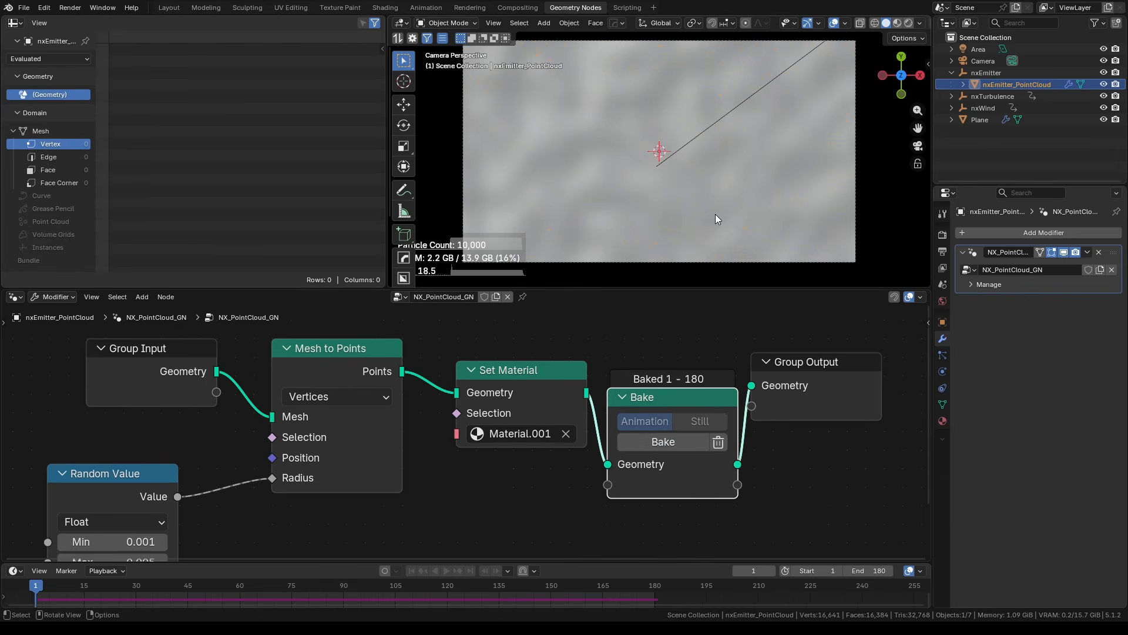
Disable nxEmitter, nxWind and nxTurbulence in the NeXus hierarchy and play back the baked point cloud.
{"action": "key", "text": "n"}
{"action": "left_click", "coordinate": [924, 183]}
{"action": "left_click", "coordinate": [882, 112]}
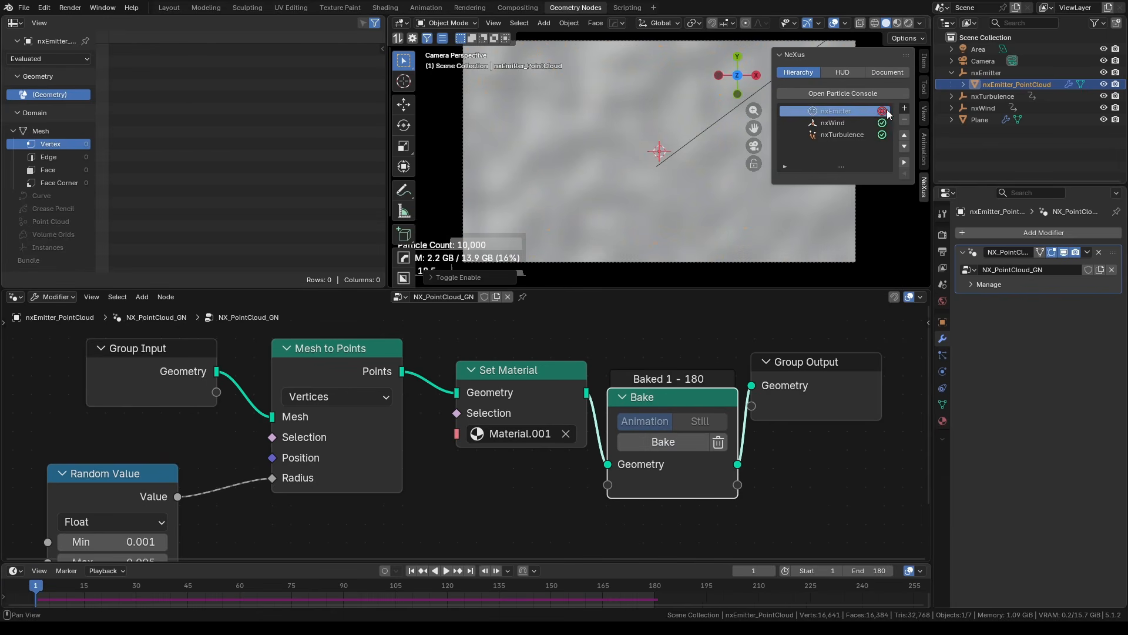
{"action": "left_click", "coordinate": [883, 135]}
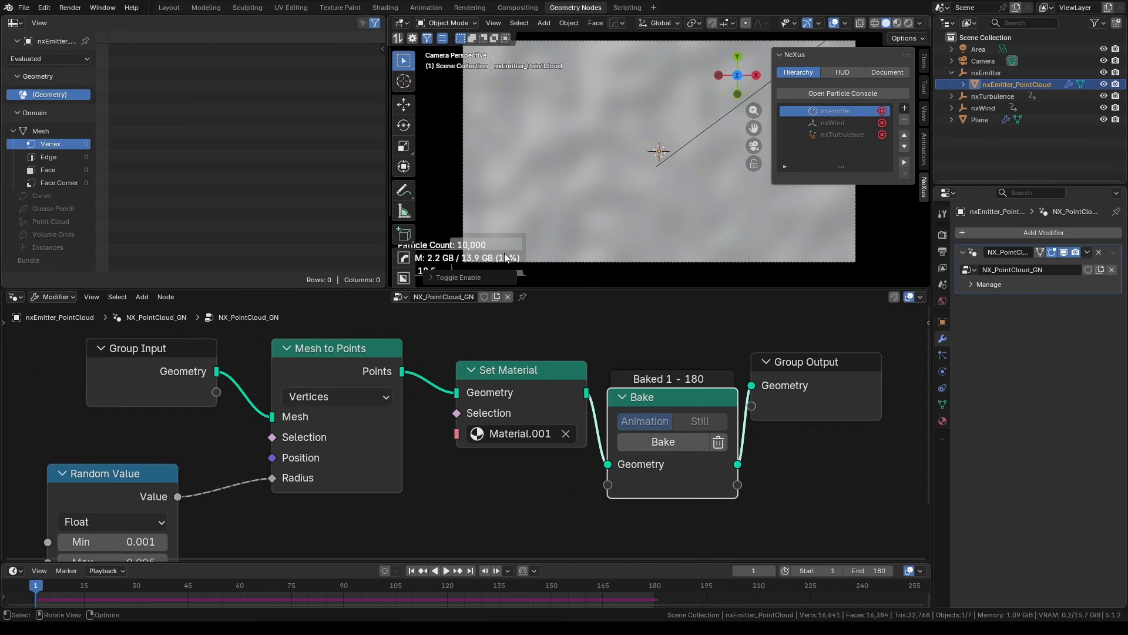
{"action": "key", "text": "Right"}
{"action": "key", "text": "Right"}
{"action": "key", "text": "Right"}
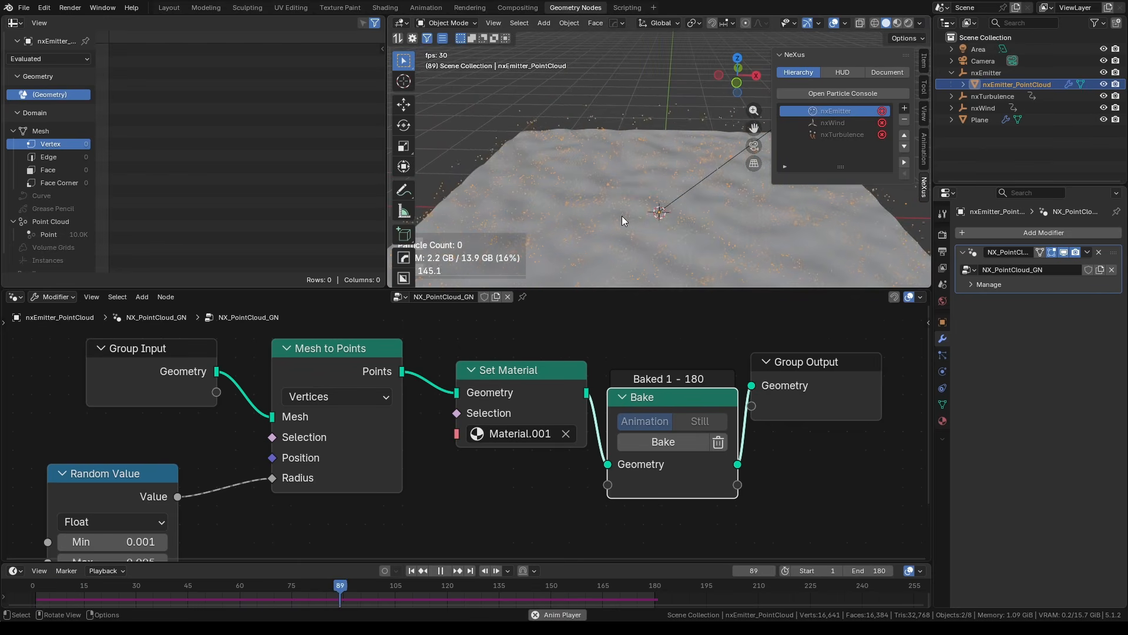
{"action": "key", "text": "space"}
Remove the spreadsheet area from the Geometry Nodes workspace so the 3D viewport takes over its space.
{"action": "left_click", "coordinate": [167, 9]}
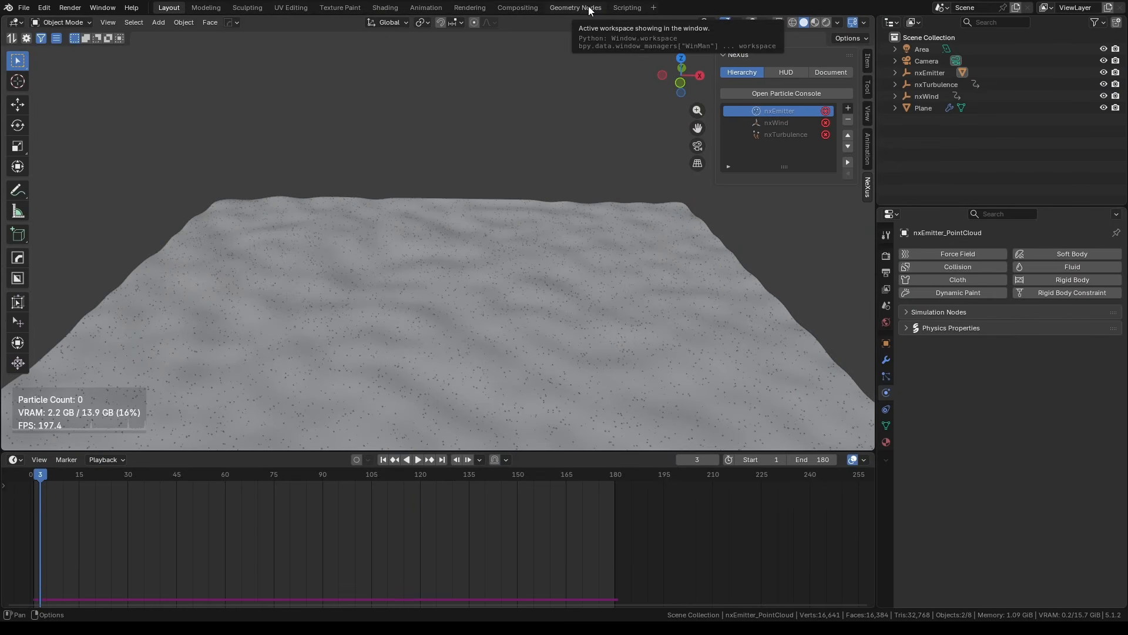
{"action": "left_click", "coordinate": [576, 8]}
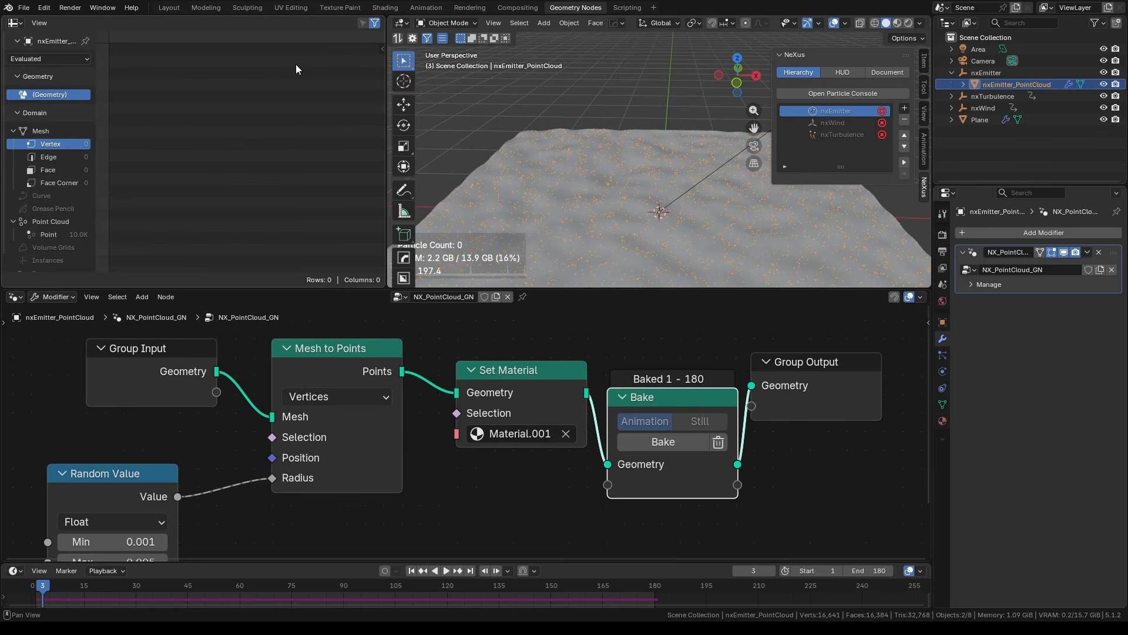
{"action": "right_click", "coordinate": [299, 30]}
{"action": "left_click", "coordinate": [259, 114]}
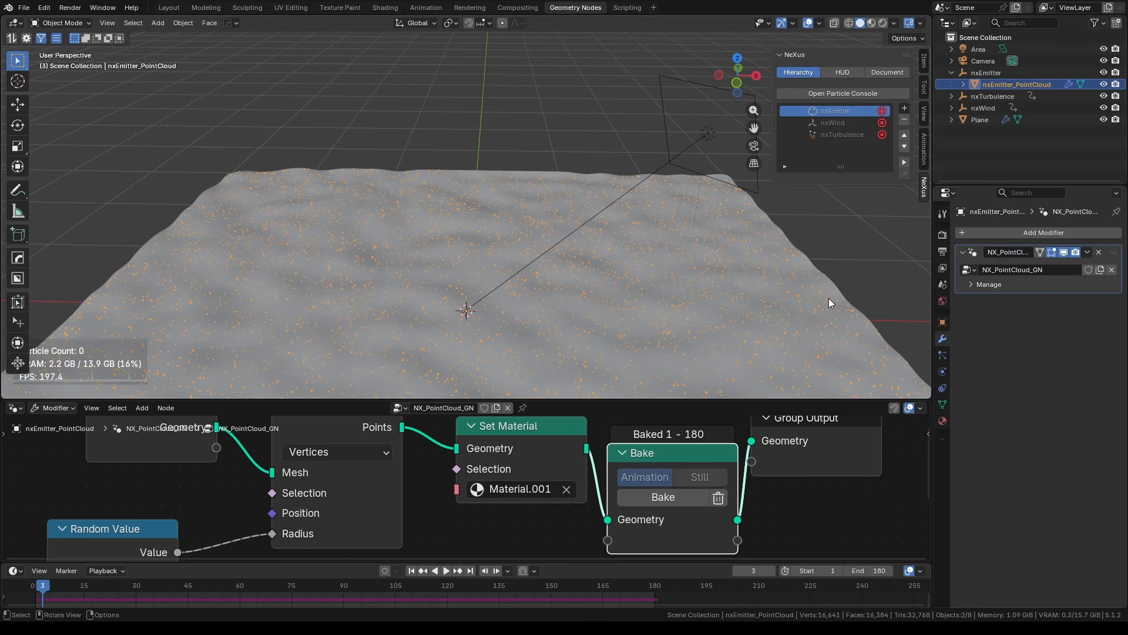
Delete the Bake node's baked data and re-enable nxEmitter, nxWind and nxTurbulence.
{"action": "left_click", "coordinate": [722, 499]}
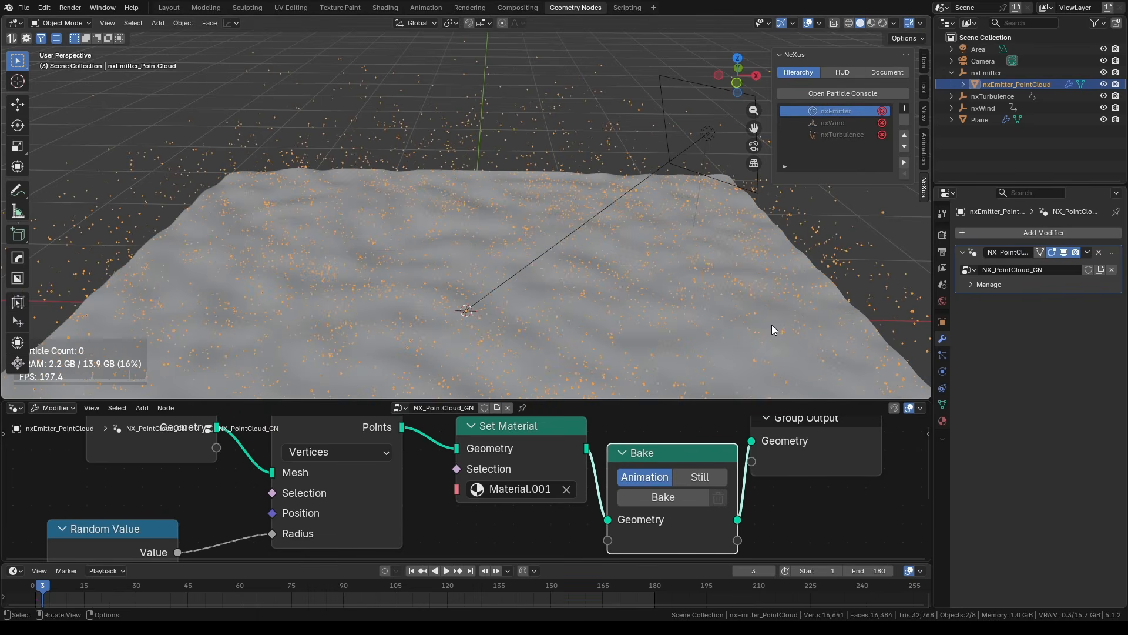
{"action": "left_click", "coordinate": [882, 113]}
{"action": "left_click", "coordinate": [882, 123]}
{"action": "left_click", "coordinate": [880, 135]}
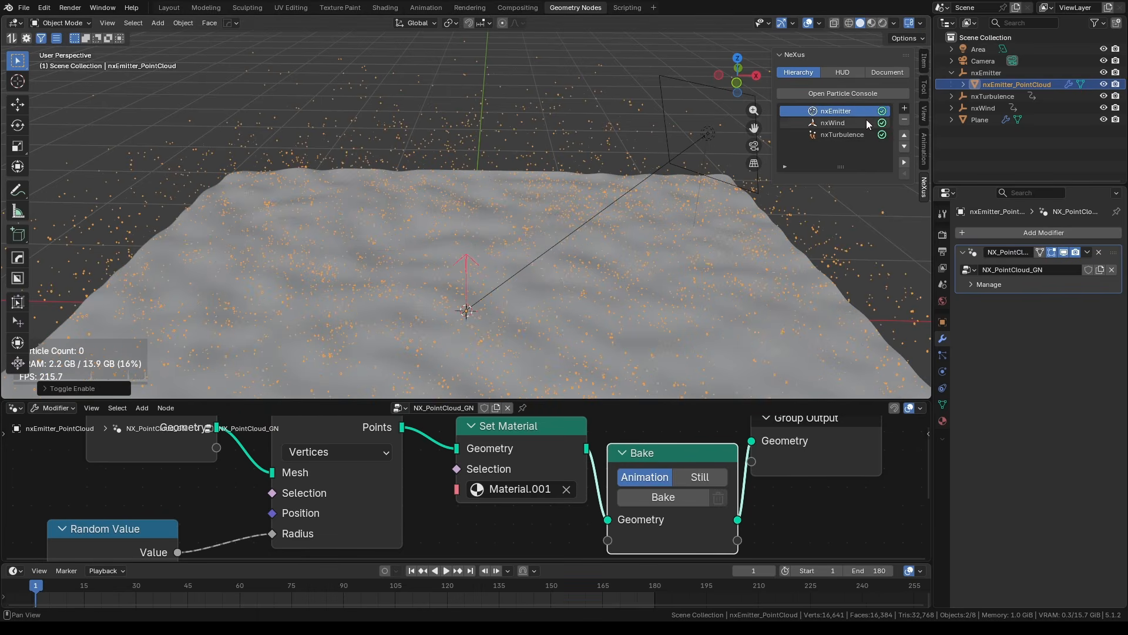
Raise the nxEmitter's particle count to 10,000,000 and bake the point cloud animation again.
{"action": "left_click", "coordinate": [858, 112]}
{"action": "left_click", "coordinate": [597, 165]}
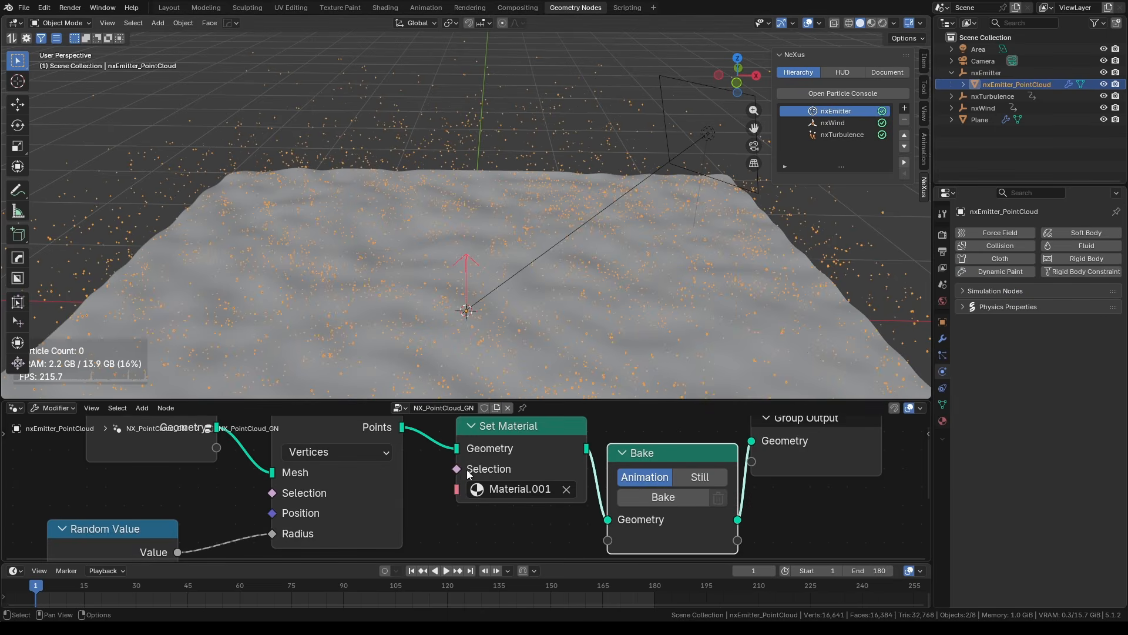
{"action": "left_click", "coordinate": [687, 496]}
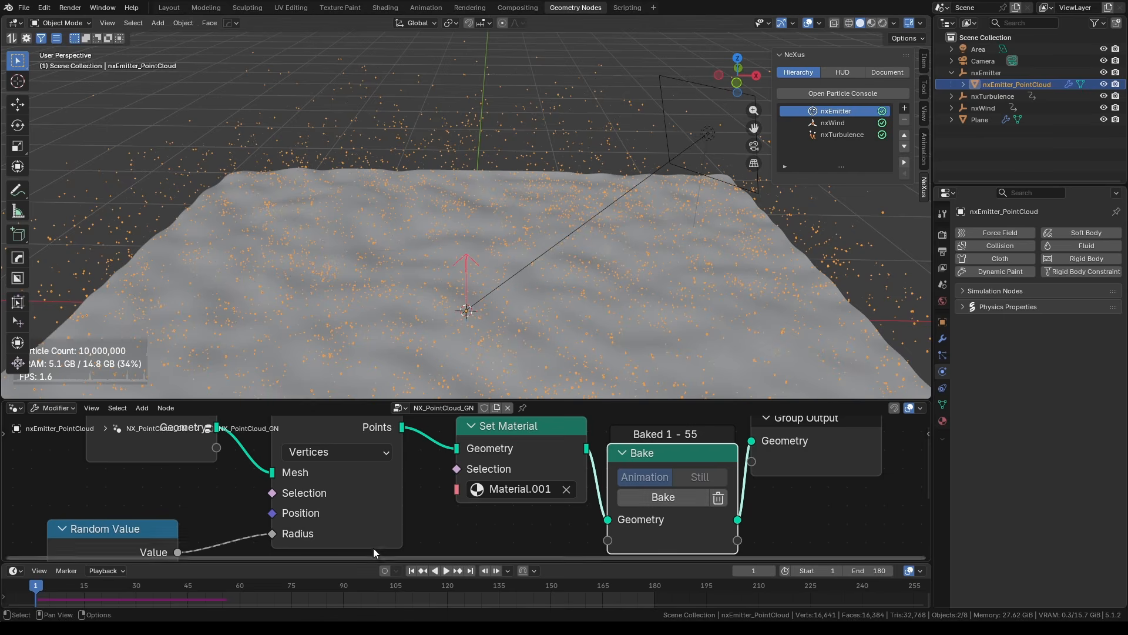
Disable all three NeXus objects again, then play and scrub through the baked 10-million-particle animation.
{"action": "left_click", "coordinate": [881, 123]}
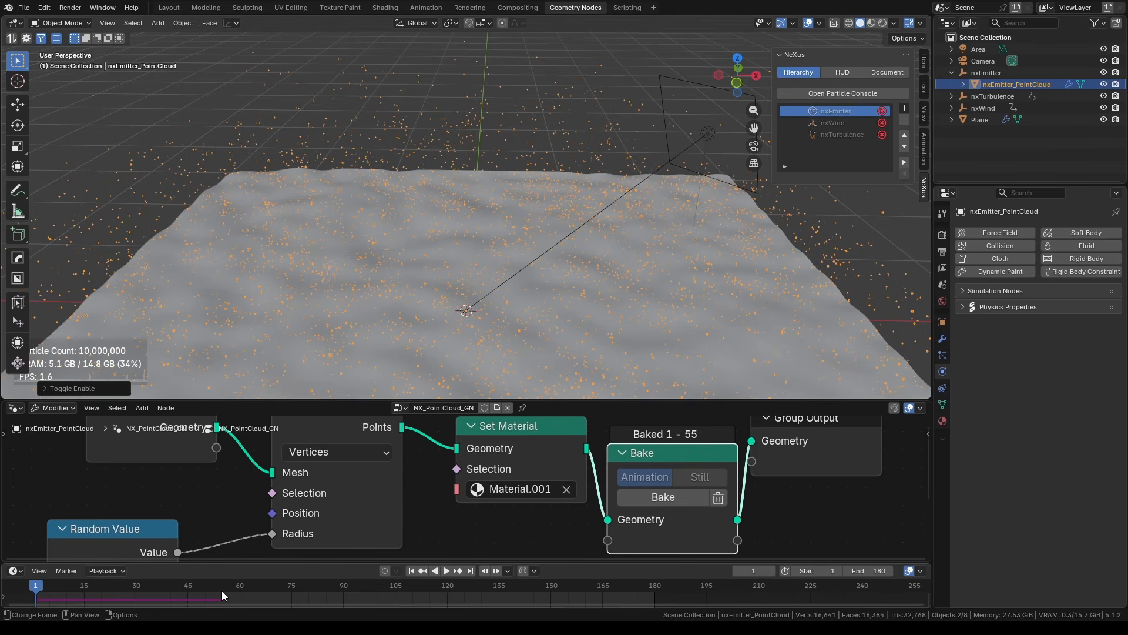
{"action": "scroll", "coordinate": [460, 298], "scroll_direction": "down", "scroll_amount": 3}
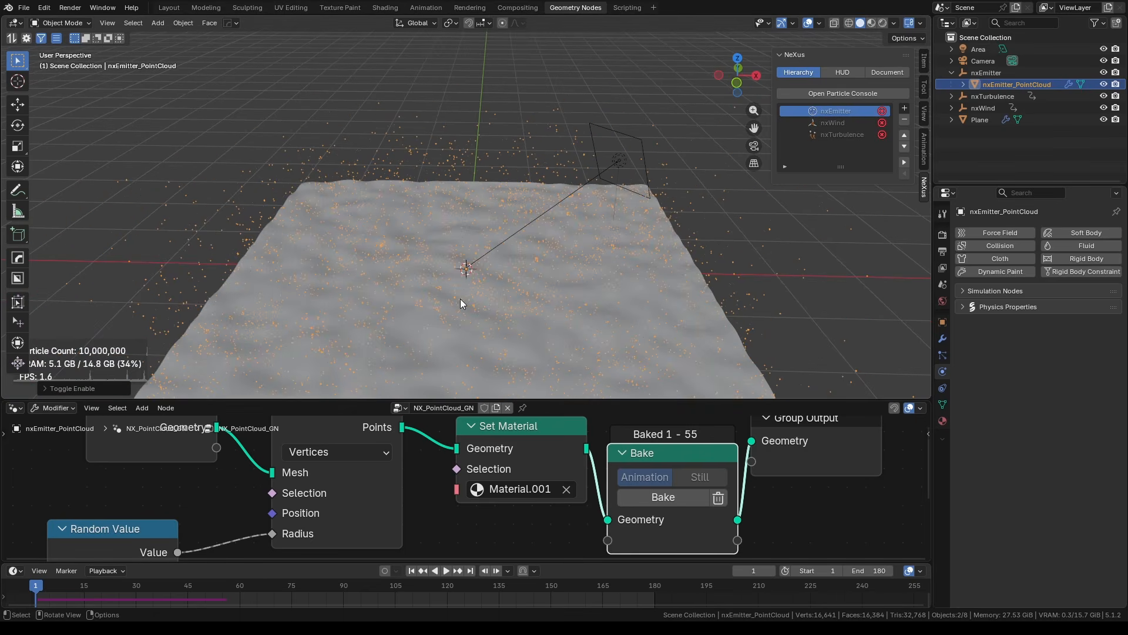
{"action": "key", "text": "space"}
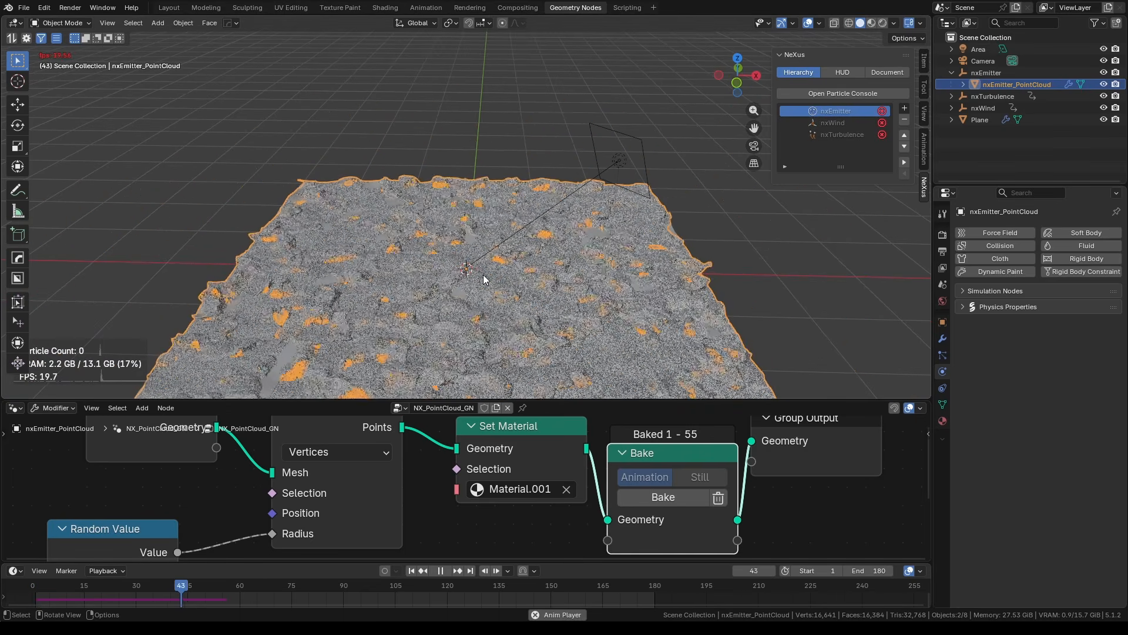
{"action": "key", "text": "space"}
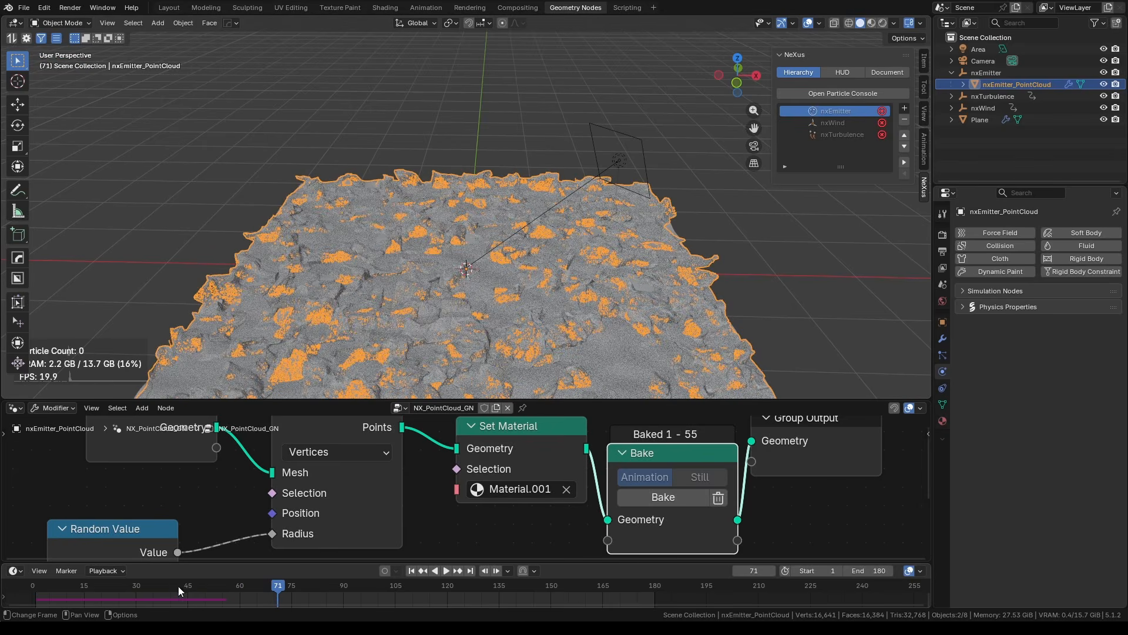
{"action": "left_click_drag", "start_coordinate": [178, 586], "coordinate": [44, 597]}
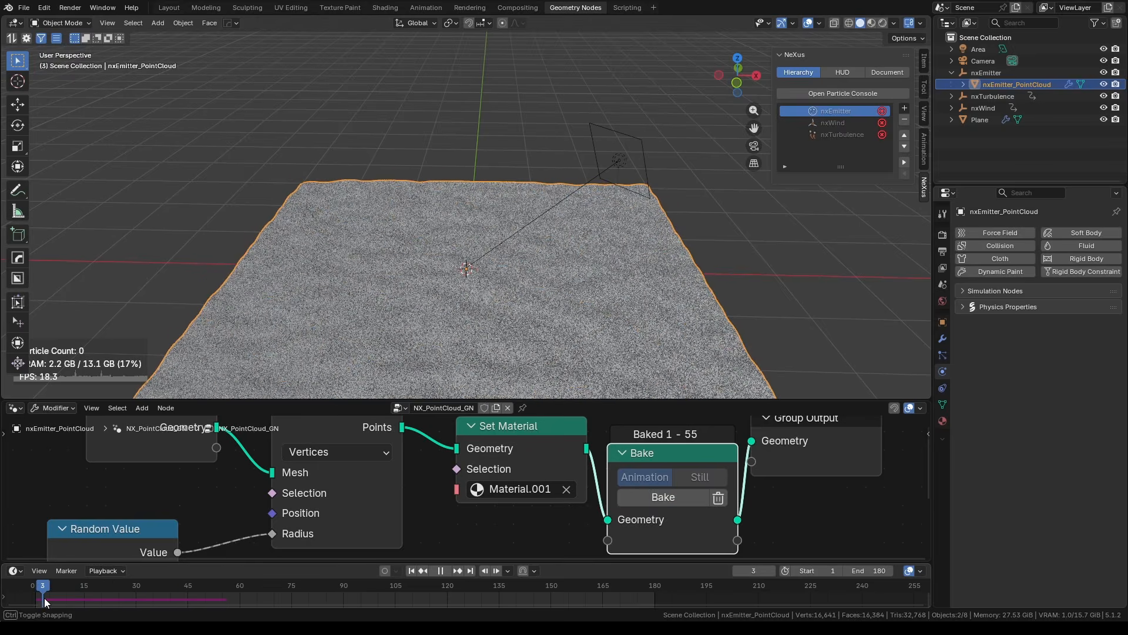
Add an nxCache object to the NeXus hierarchy, view its cache settings, and remove it.
{"action": "left_click", "coordinate": [845, 138]}
{"action": "left_click", "coordinate": [904, 110]}
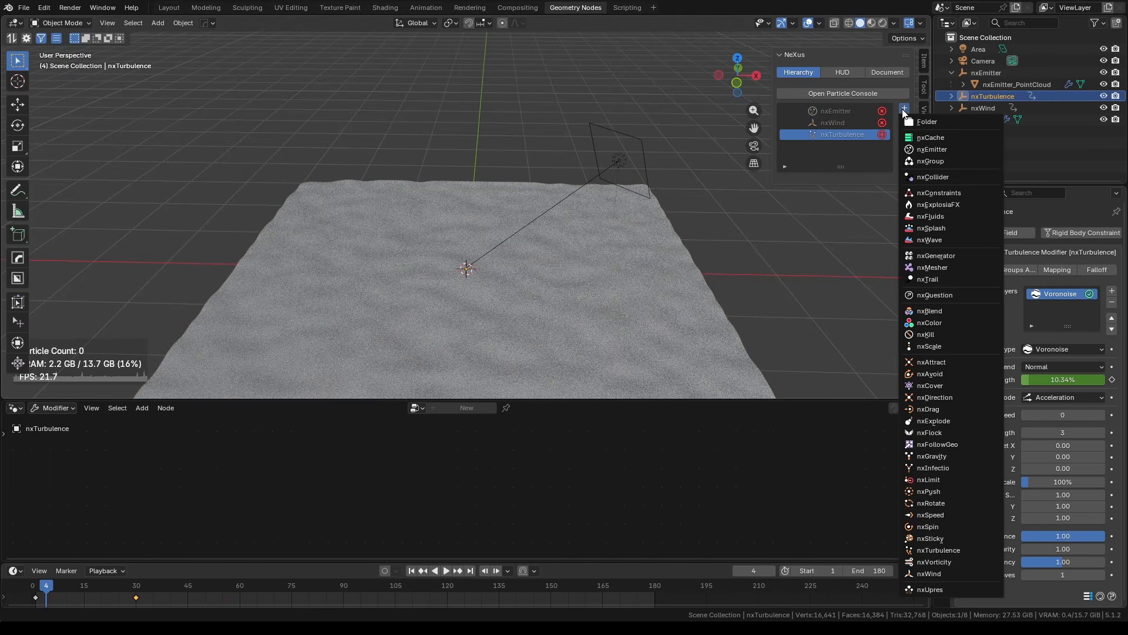
{"action": "left_click", "coordinate": [936, 136]}
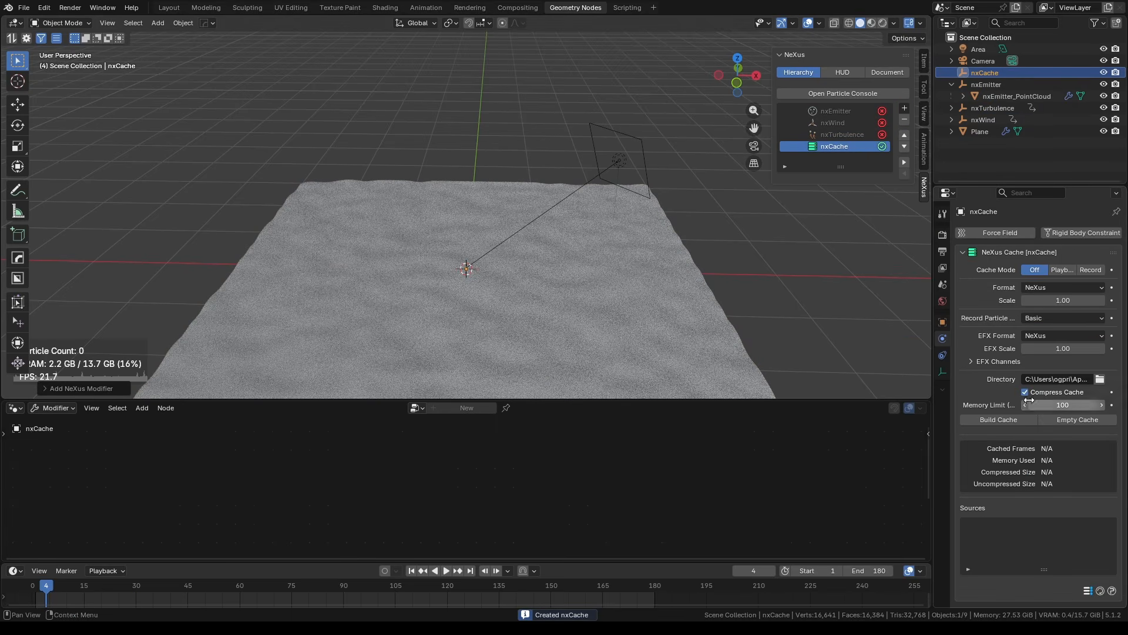
{"action": "left_click", "coordinate": [904, 120]}
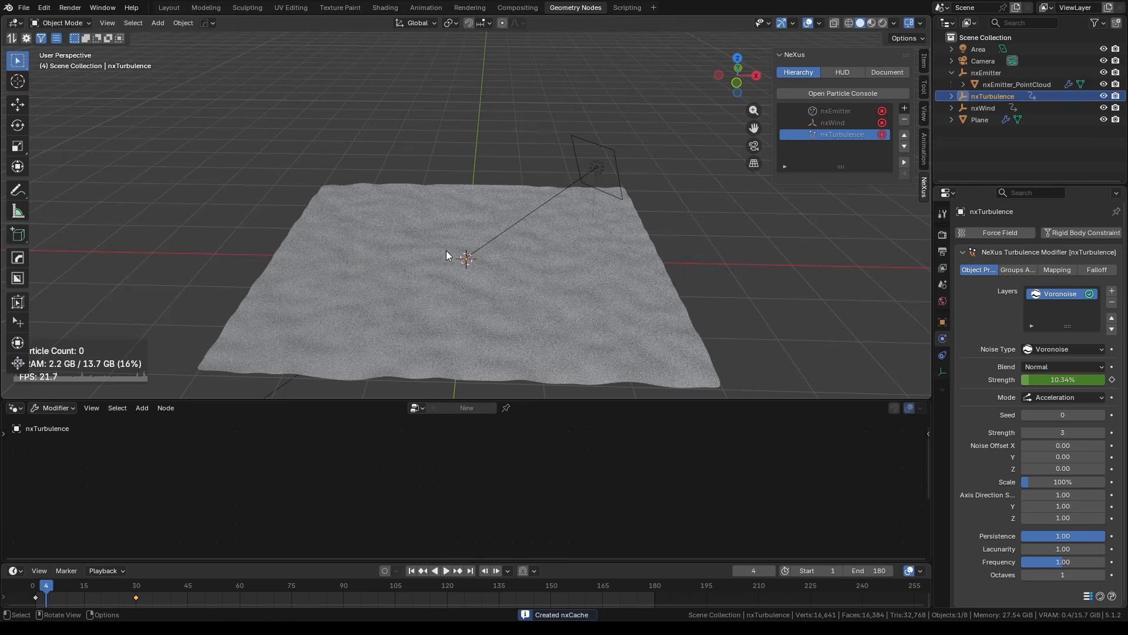
Set the timeline's end frame to 56 and play the baked animation through the camera.
{"action": "key", "text": "KP_0"}
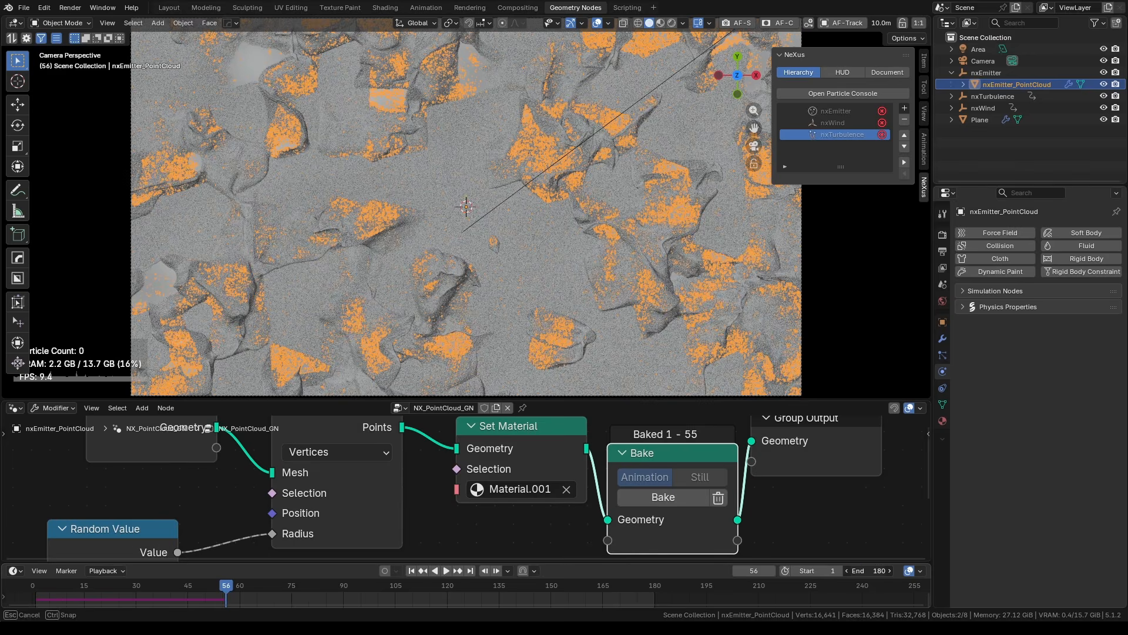
{"action": "type", "text": "6"}
{"action": "key", "text": "Return"}
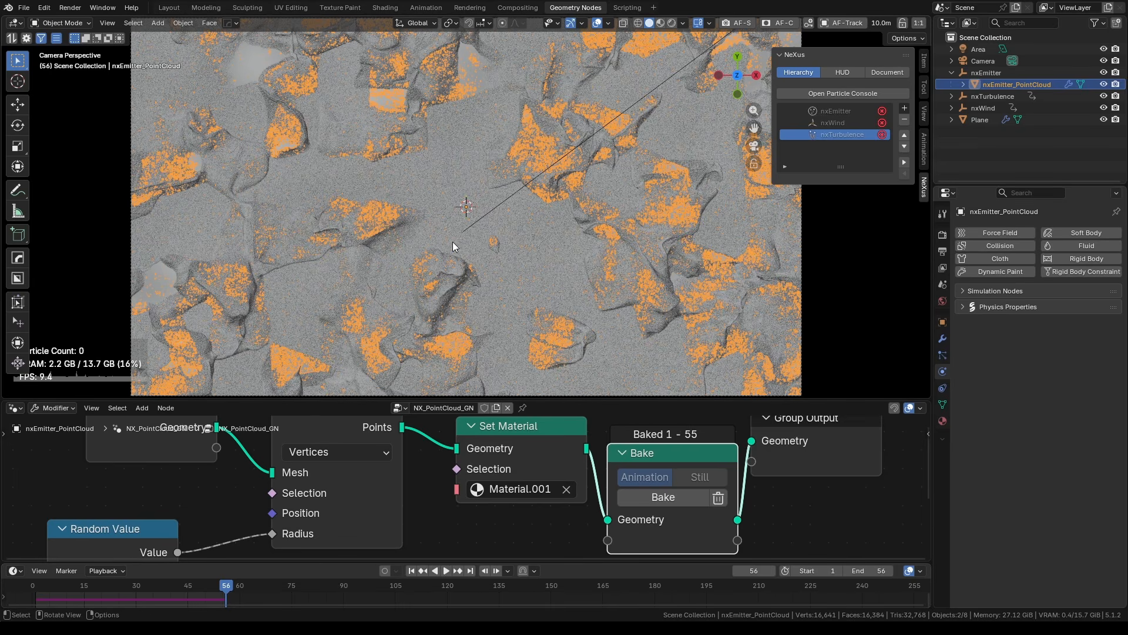
{"action": "key", "text": "space"}
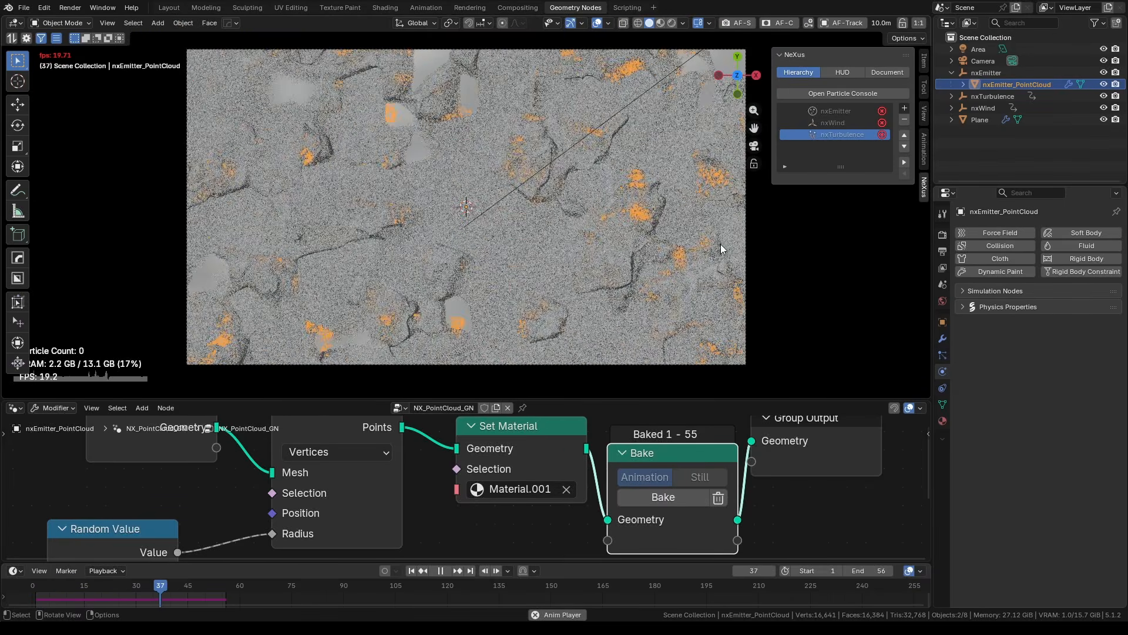
Preview the baked point cloud in rendered shading in a maximized viewport with overlays hidden, moving the timeline to frame 56.
{"action": "key", "text": "space"}
{"action": "key", "text": "ctrl+alt+space"}
{"action": "key", "text": "z"}
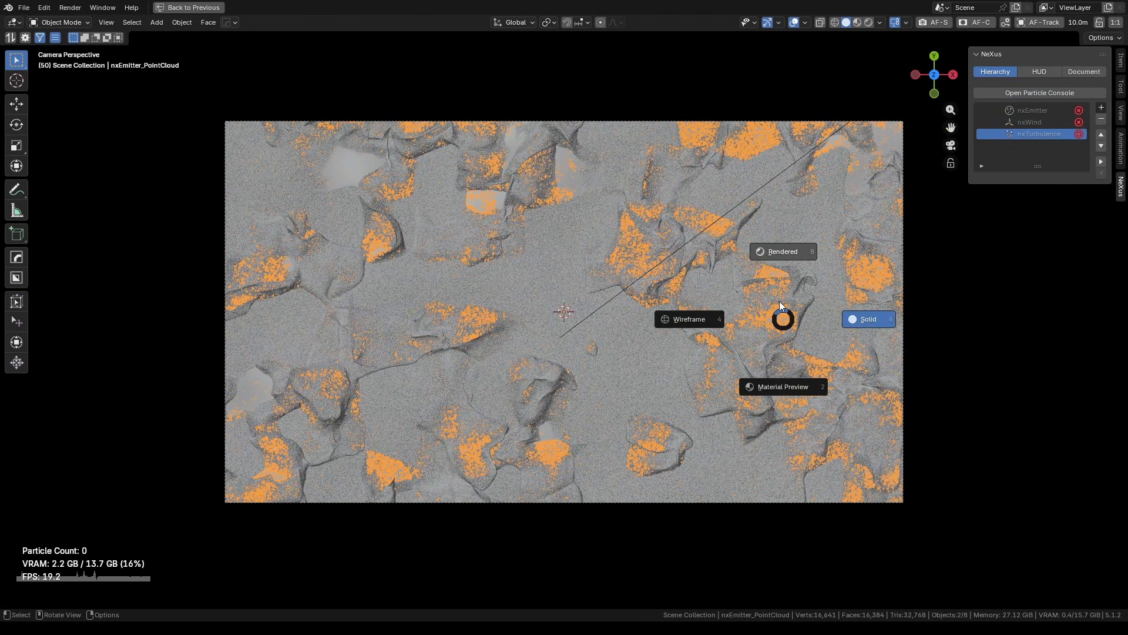
{"action": "left_click", "coordinate": [821, 264]}
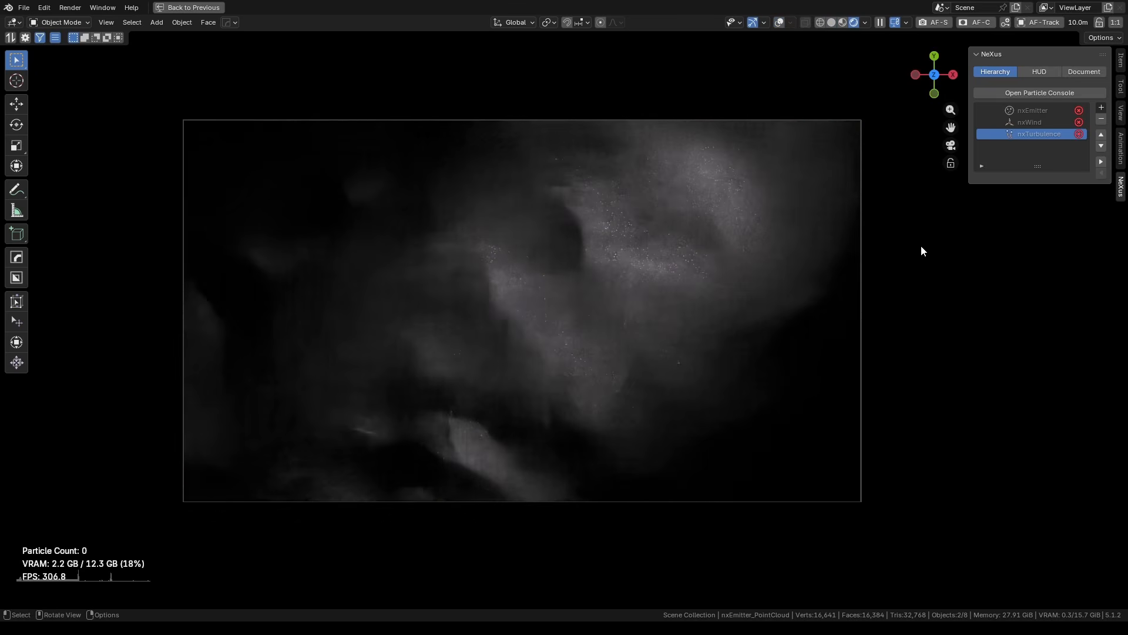
{"action": "left_click", "coordinate": [777, 22]}
{"action": "key", "text": "z"}
{"action": "left_click", "coordinate": [624, 240]}
{"action": "key", "text": "ctrl+space"}
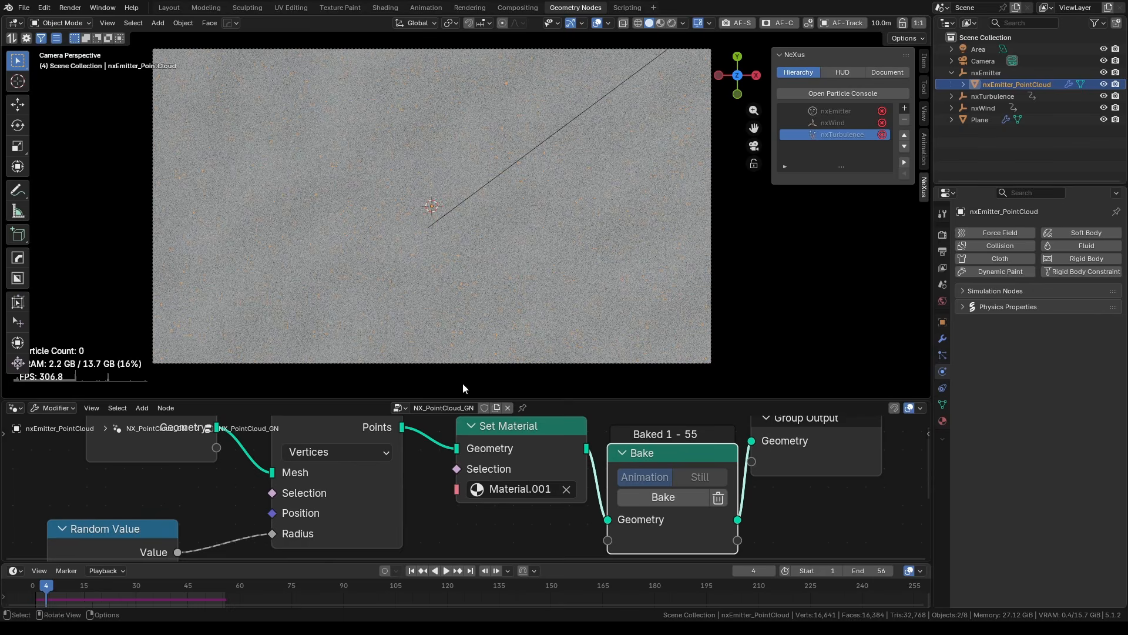
{"action": "left_click", "coordinate": [197, 586]}
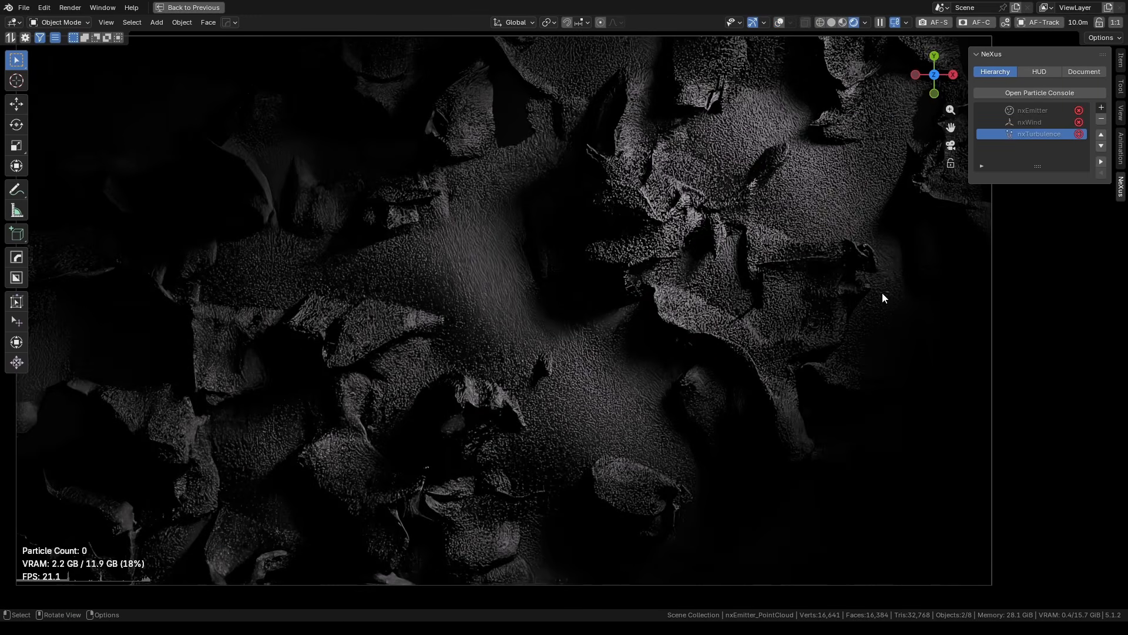
Hide the sidebar and examine the rendered particles at frame 56 up close and across the whole camera frame.
{"action": "key", "text": "n"}
{"action": "scroll", "coordinate": [621, 269], "scroll_direction": "up", "scroll_amount": 12}
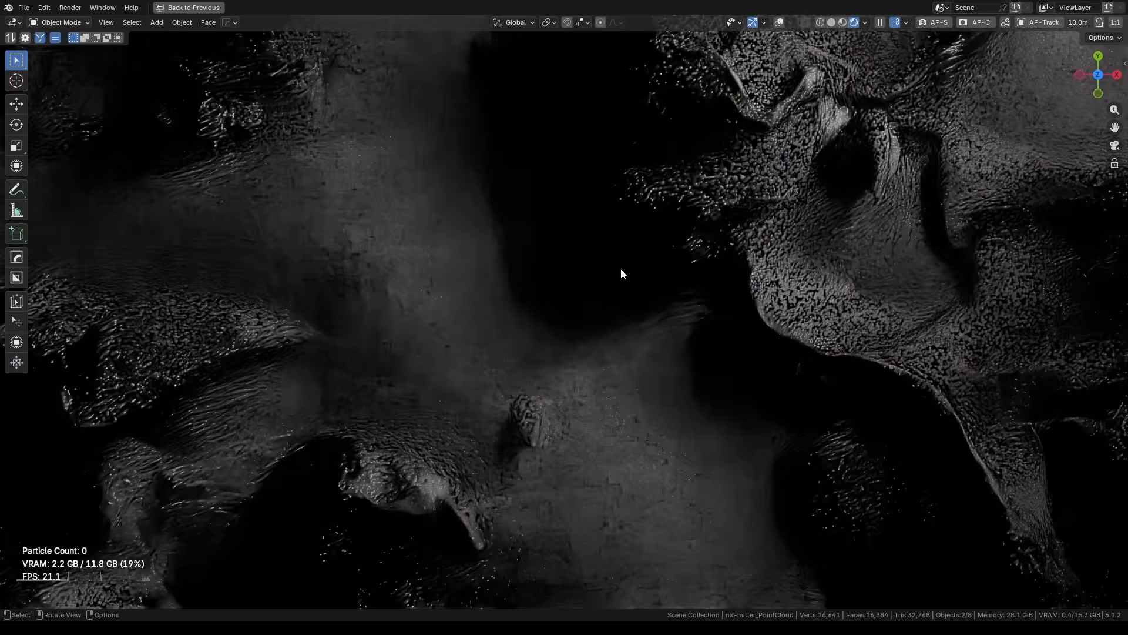
{"action": "middle_click_drag", "start_coordinate": [620, 270], "coordinate": [270, 362], "text": "shift"}
{"action": "scroll", "coordinate": [583, 335], "scroll_direction": "up", "scroll_amount": 3}
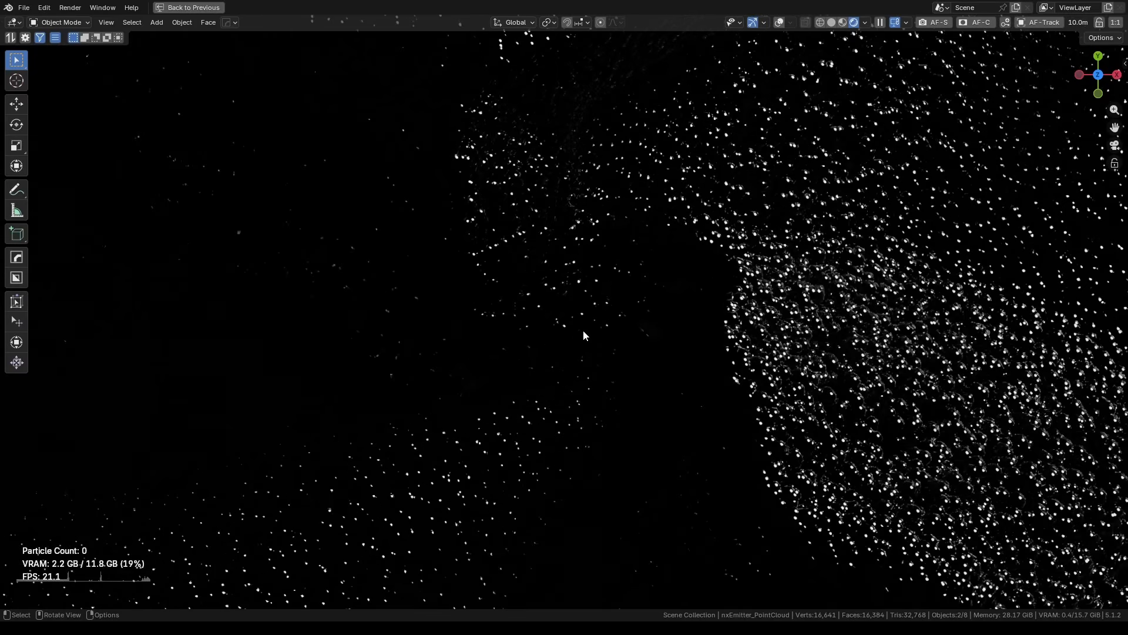
{"action": "scroll", "coordinate": [583, 330], "scroll_direction": "down", "scroll_amount": 10}
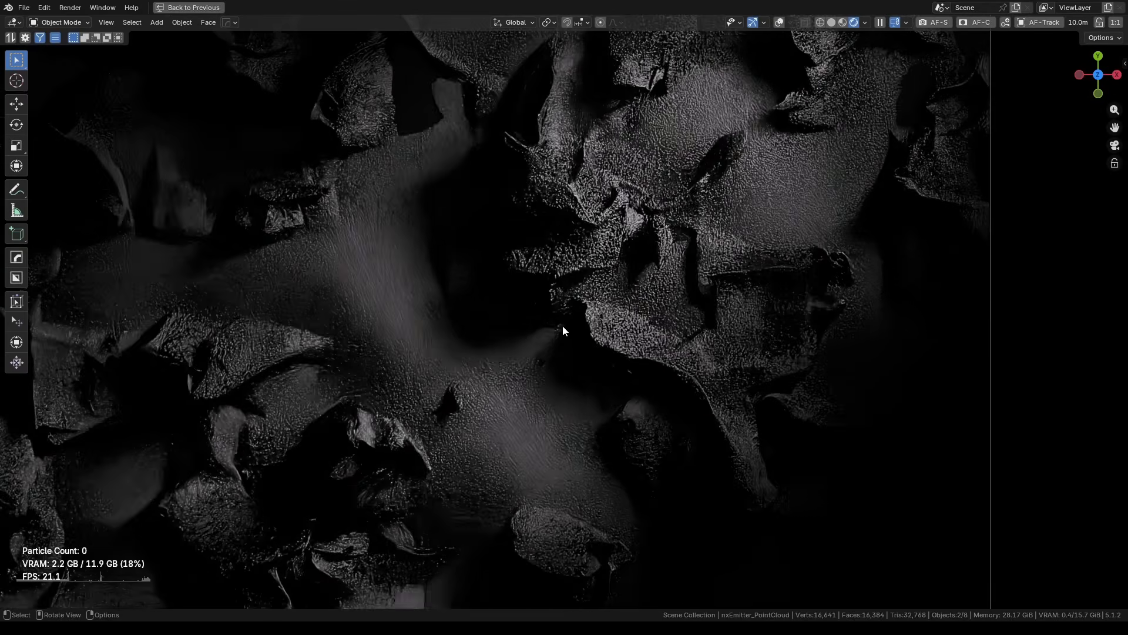
{"action": "scroll", "coordinate": [562, 325], "scroll_direction": "down", "scroll_amount": 1}
{"action": "middle_click_drag", "start_coordinate": [534, 317], "coordinate": [629, 309], "text": "shift"}
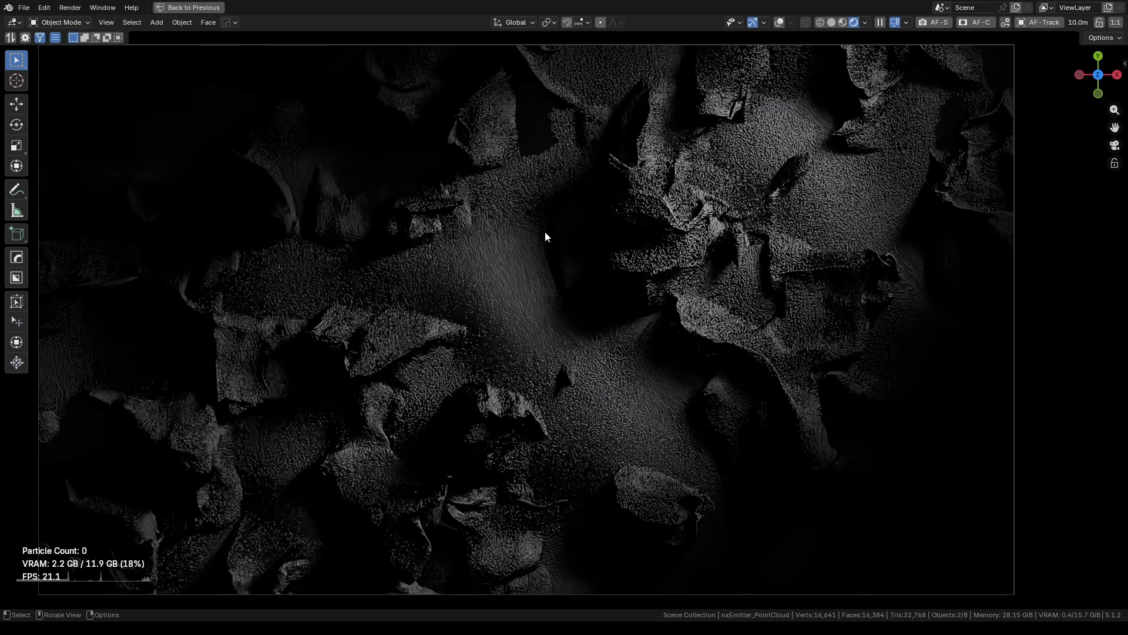
Restore the full layout and reduce the Random Value node's radius range to Min 0.000 and Max 0.001.
{"action": "key", "text": "ctrl+space"}
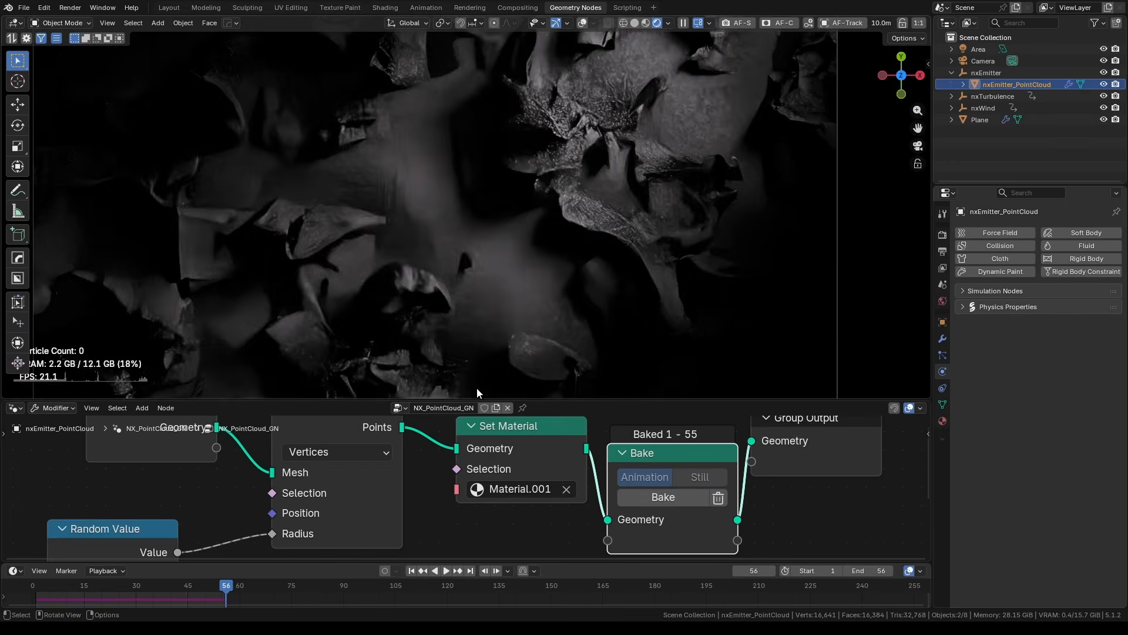
{"action": "left_click_drag", "start_coordinate": [575, 399], "coordinate": [575, 398]}
{"action": "scroll", "coordinate": [506, 372], "scroll_direction": "down", "scroll_amount": 2}
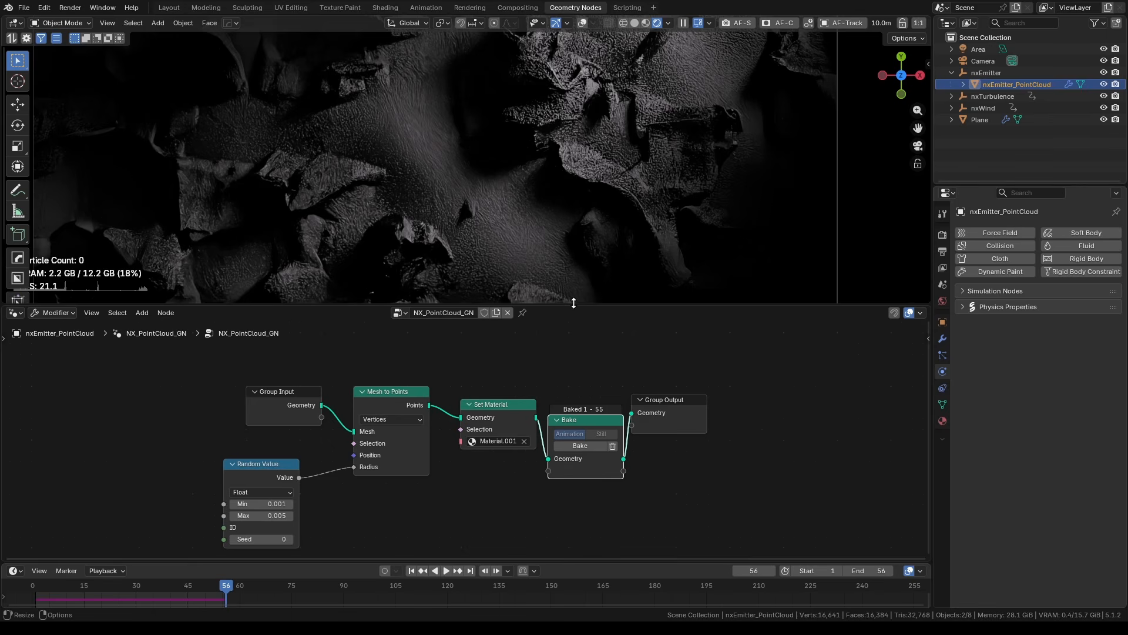
{"action": "scroll", "coordinate": [421, 220], "scroll_direction": "up", "scroll_amount": 4}
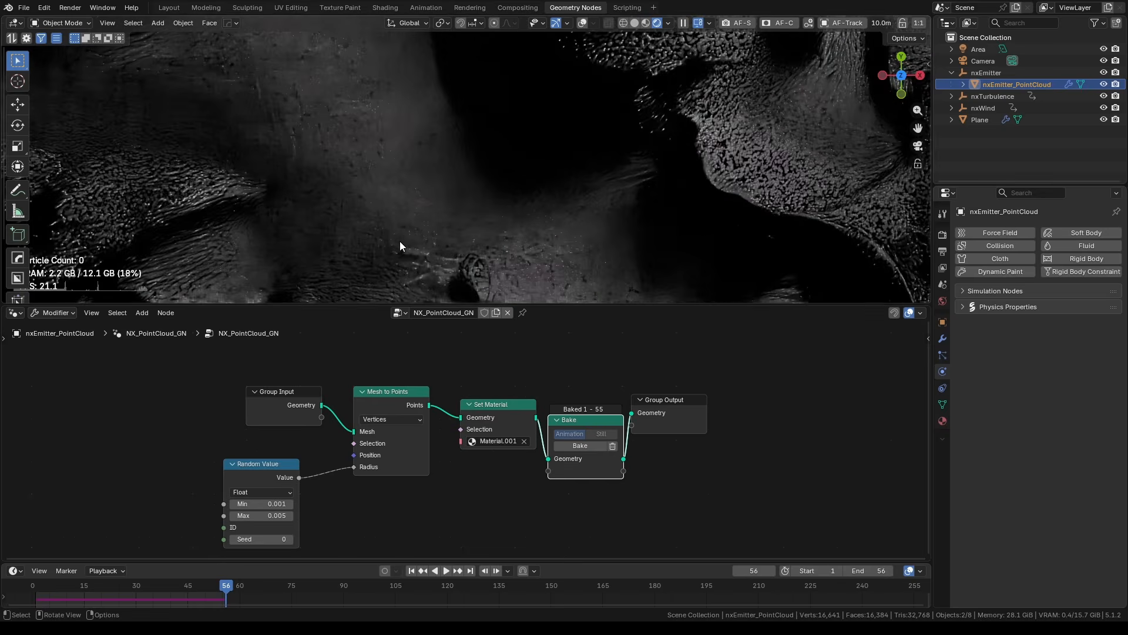
{"action": "scroll", "coordinate": [346, 456], "scroll_direction": "up", "scroll_amount": 4}
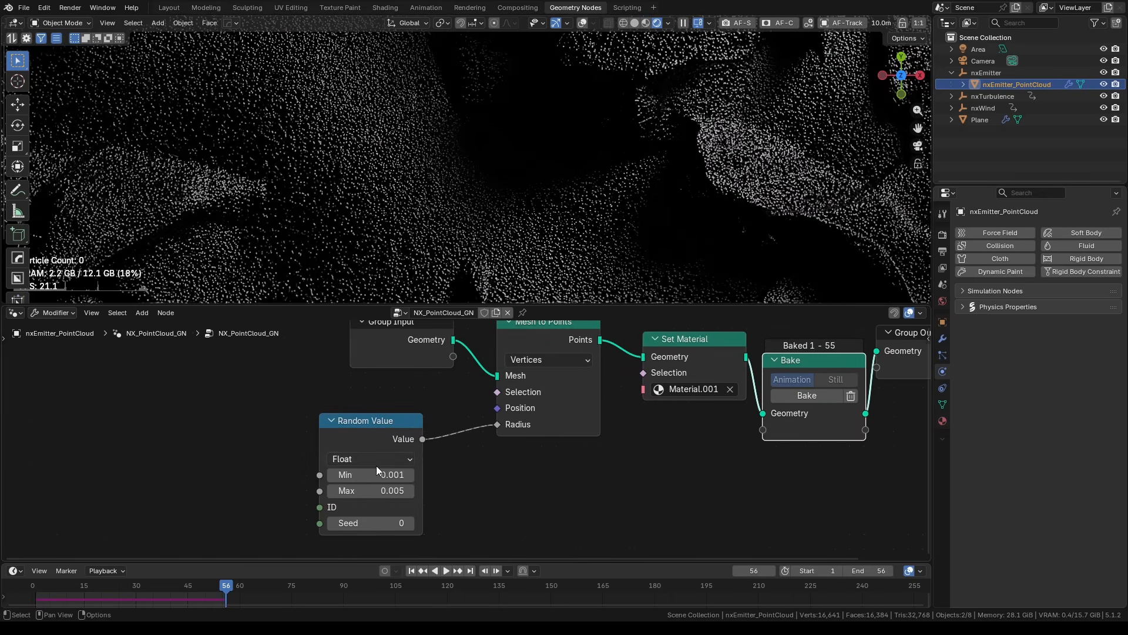
{"action": "left_click", "coordinate": [376, 474]}
{"action": "key", "text": "Return"}
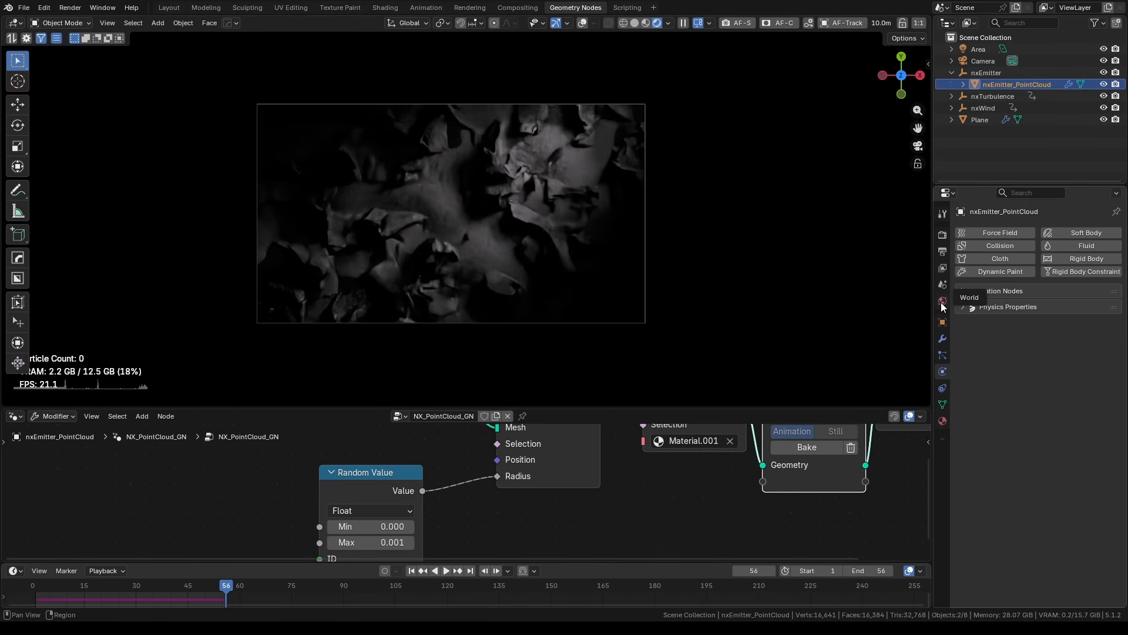
Check the rendered point cloud with the studio_small_04_1k world at strength 1.000, and return to solid shading.
{"action": "left_click", "coordinate": [942, 301]}
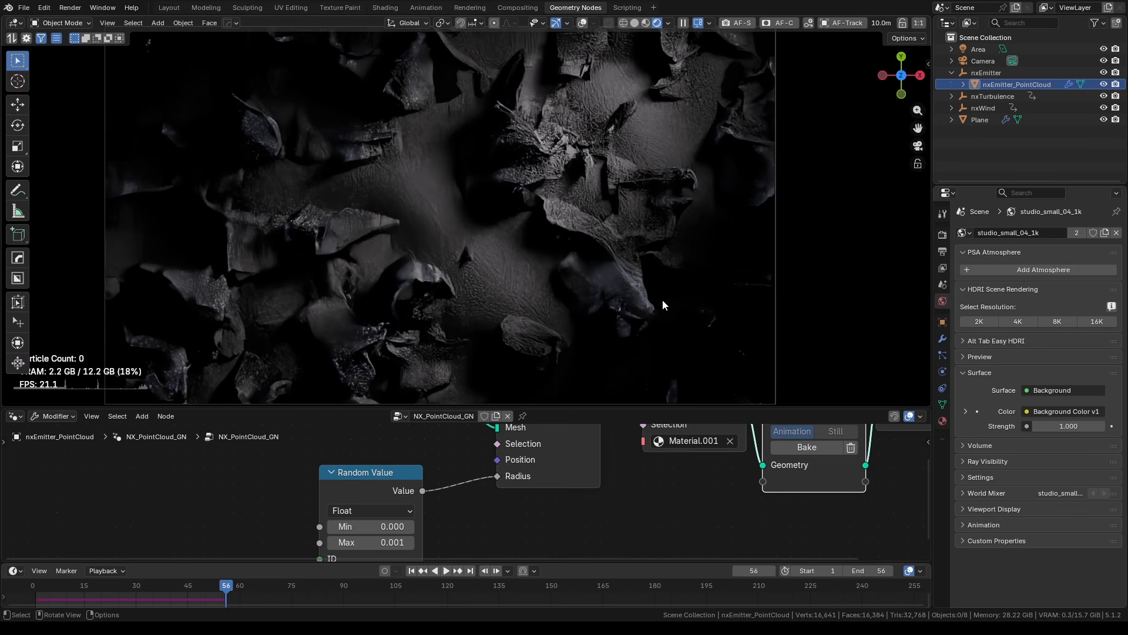
{"action": "scroll", "coordinate": [563, 263], "scroll_direction": "down", "scroll_amount": 1}
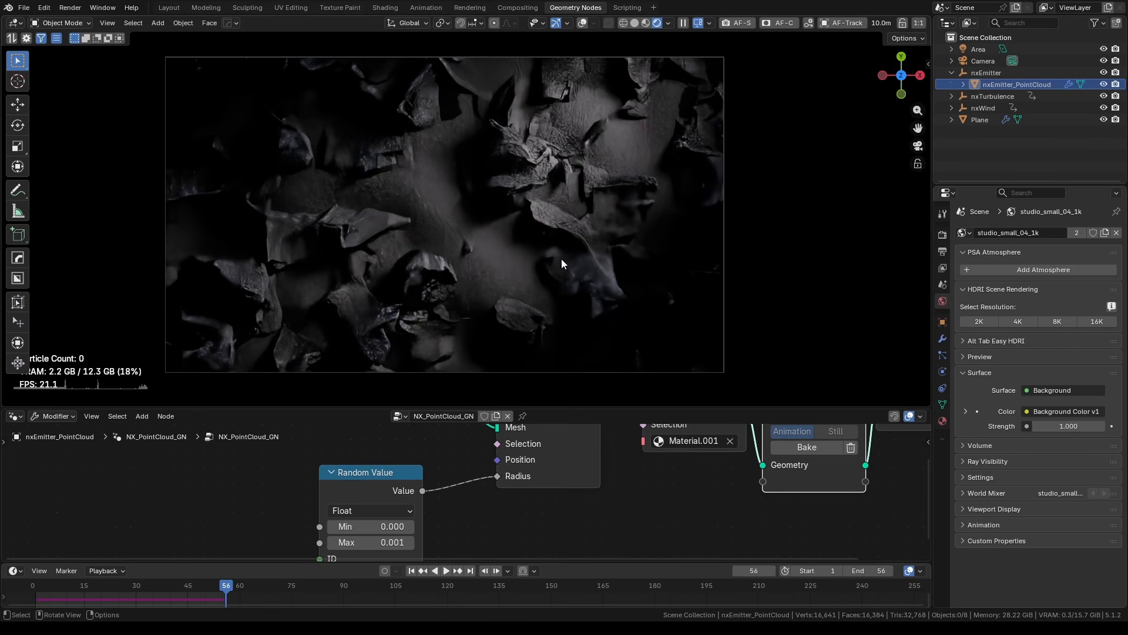
{"action": "key", "text": "z"}
{"action": "left_click", "coordinate": [580, 232]}
Enable nxEmitter, nxWind and nxTurbulence again and delete the Bake node's baked data.
{"action": "key", "text": "n"}
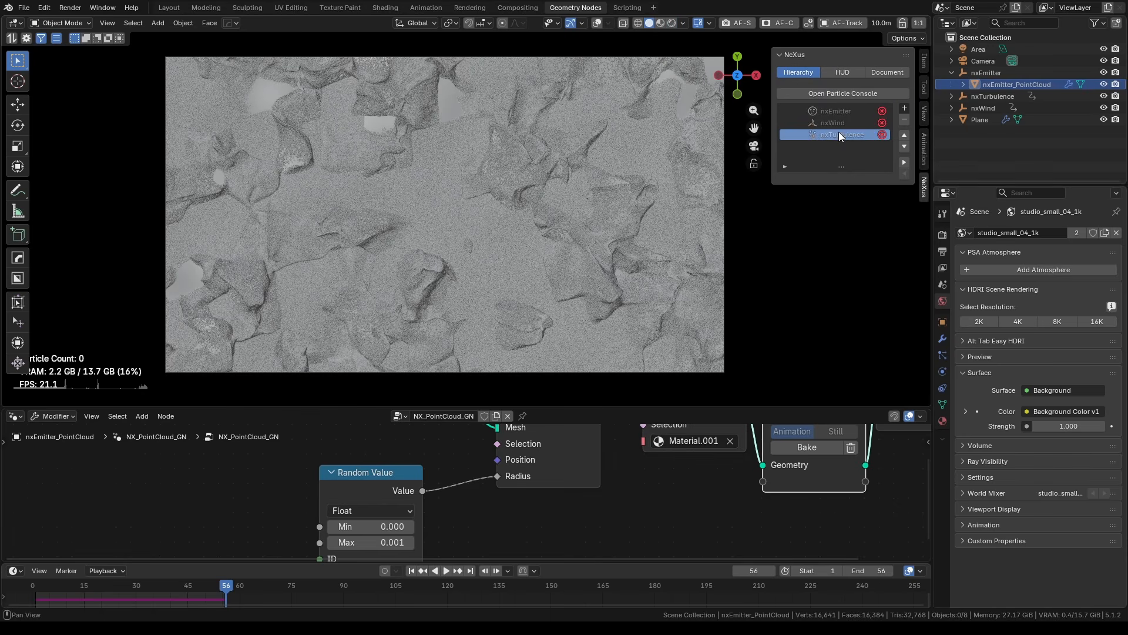
{"action": "left_click", "coordinate": [881, 110]}
{"action": "left_click", "coordinate": [881, 122]}
{"action": "left_click", "coordinate": [881, 134]}
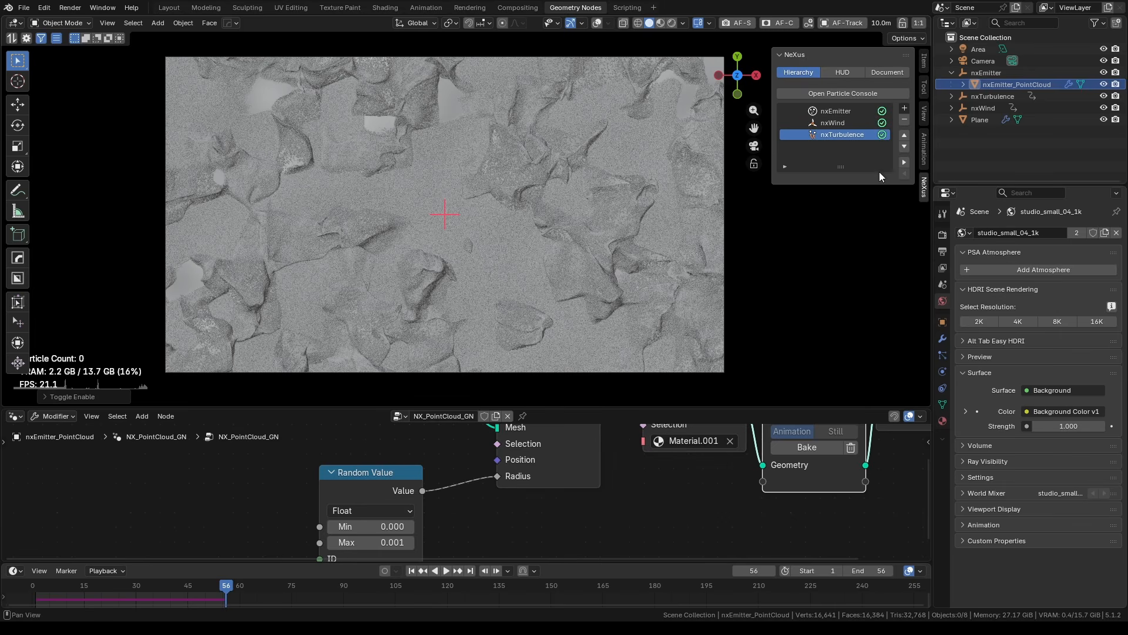
{"action": "middle_click_drag", "start_coordinate": [784, 447], "coordinate": [663, 483]}
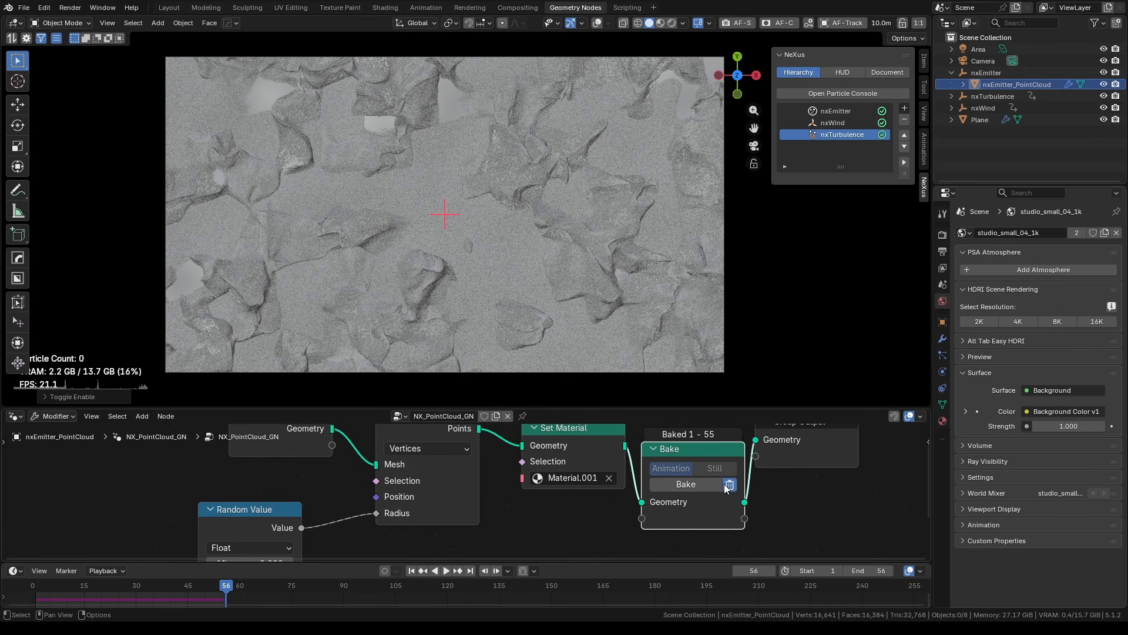
{"action": "left_click", "coordinate": [729, 486]}
Change nxEmitter's particle colour noise type to Wavy Turbulence and play the simulation from frame 1 in an angled view.
{"action": "left_click", "coordinate": [836, 111]}
{"action": "left_click_drag", "start_coordinate": [933, 320], "coordinate": [858, 321]}
{"action": "left_click", "coordinate": [954, 270]}
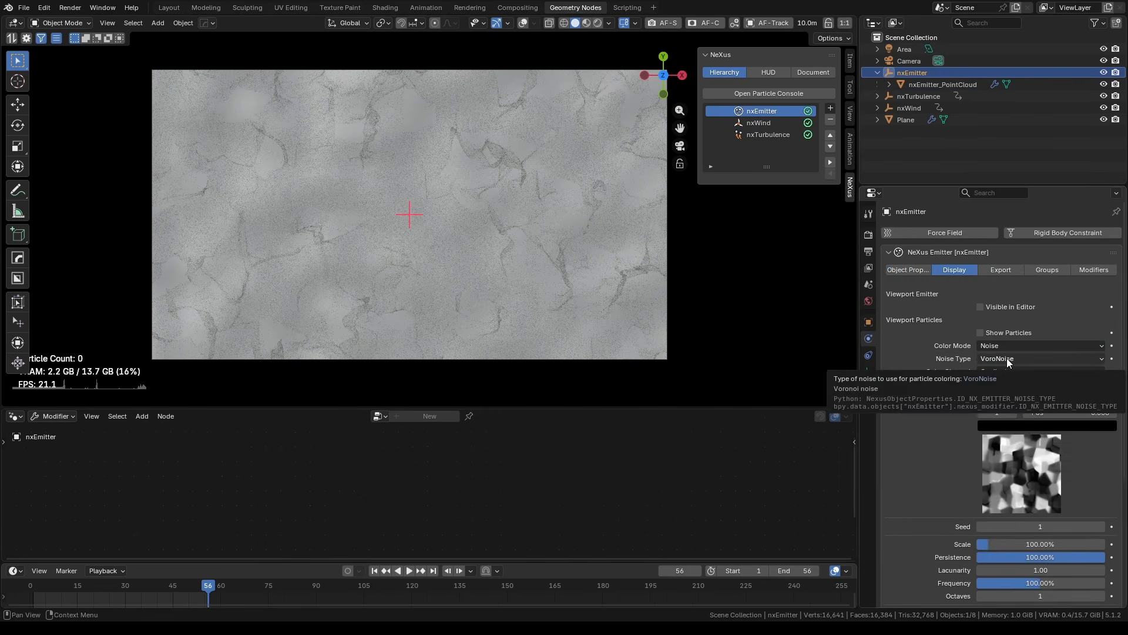
{"action": "left_click", "coordinate": [1007, 359]}
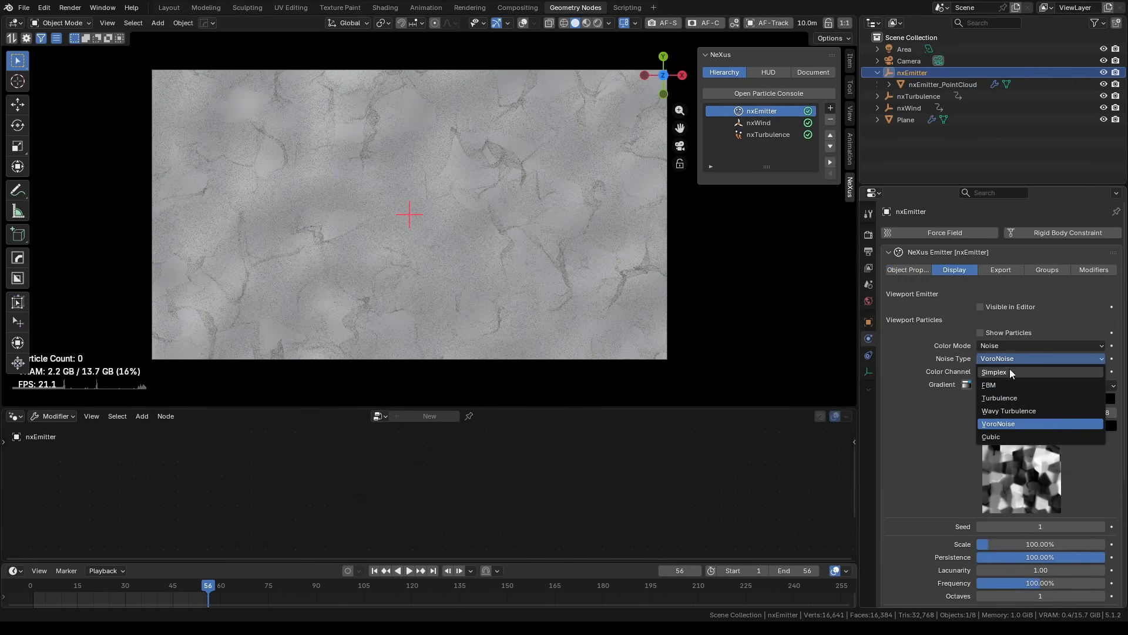
{"action": "left_click", "coordinate": [1014, 410]}
{"action": "key", "text": "shift+Left"}
{"action": "middle_click_drag", "start_coordinate": [587, 283], "coordinate": [543, 236]}
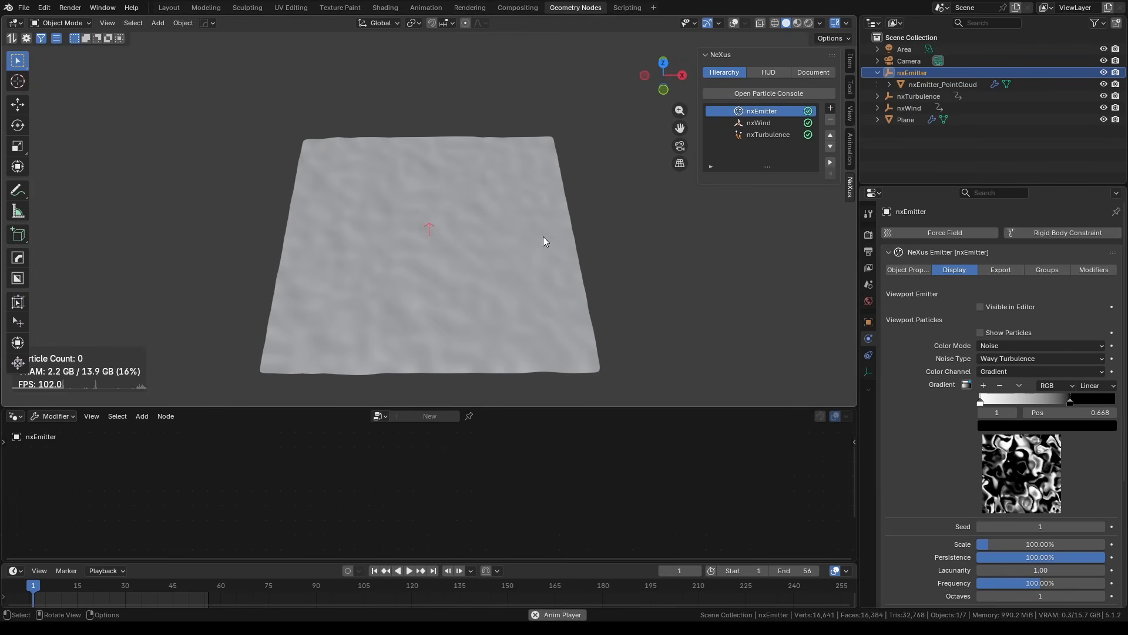
{"action": "key", "text": "space"}
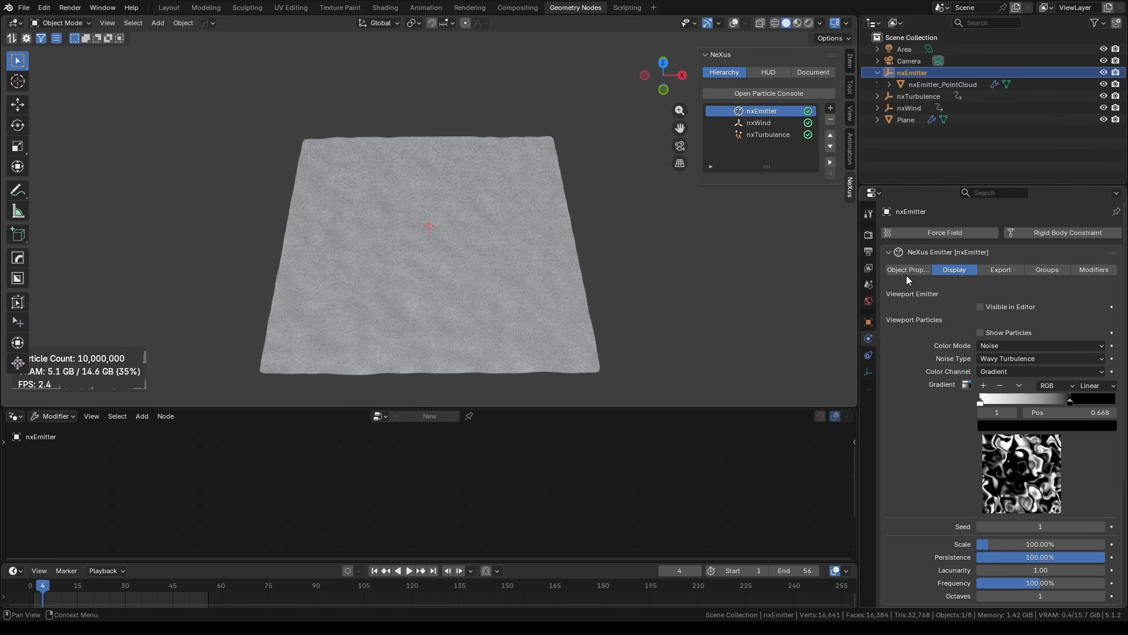
Set nxEmitter's particle count to 1,000,000.
{"action": "left_click", "coordinate": [906, 272]}
{"action": "double_click", "coordinate": [1046, 490]}
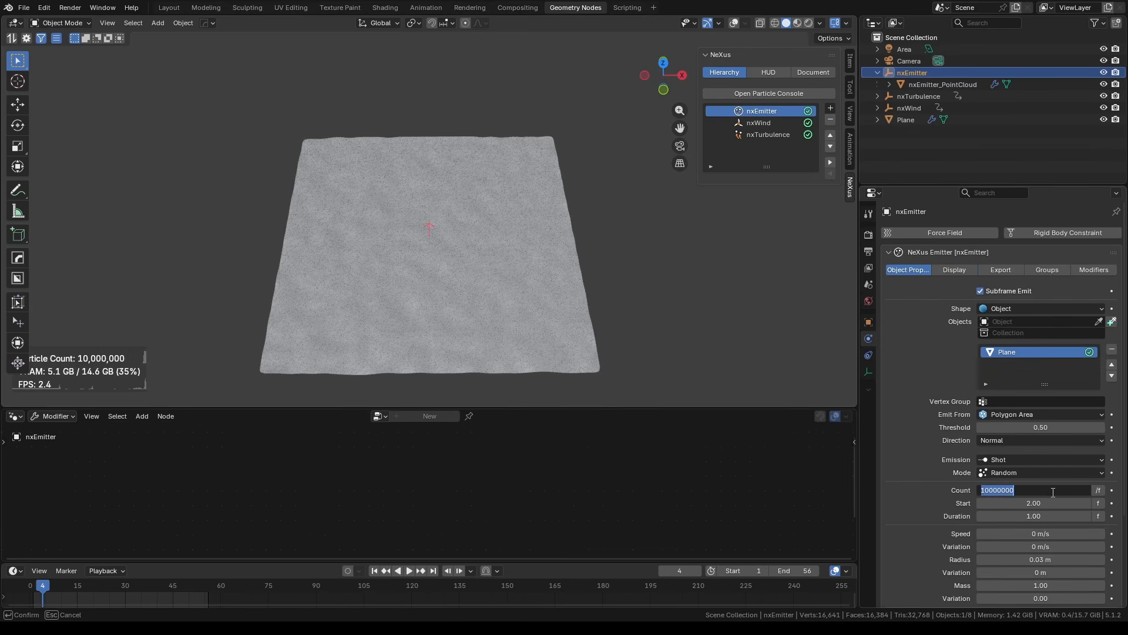
{"action": "type", "text": "1000000"}
{"action": "key", "text": "Return"}
Disconnect Random Value from the Mesh to Points radius in nxEmitter_PointCloud's node tree and set the radius to 0.006 m.
{"action": "left_click", "coordinate": [944, 88]}
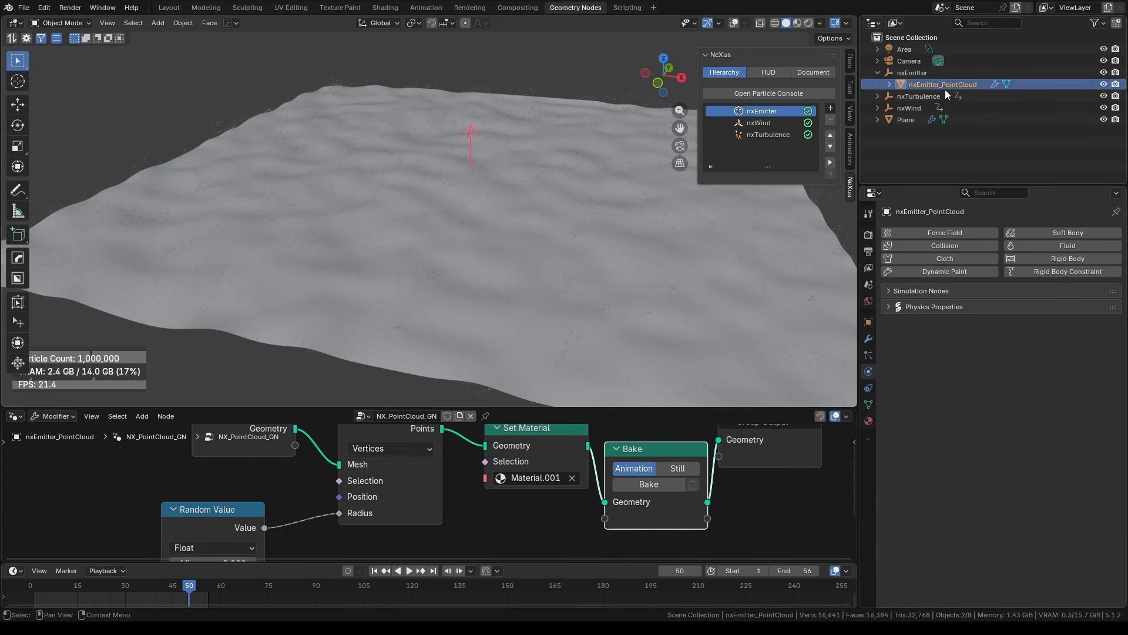
{"action": "middle_click_drag", "start_coordinate": [479, 512], "coordinate": [528, 415]}
{"action": "middle_click_drag", "start_coordinate": [342, 493], "coordinate": [329, 550]}
{"action": "left_click_drag", "start_coordinate": [377, 472], "coordinate": [334, 478]}
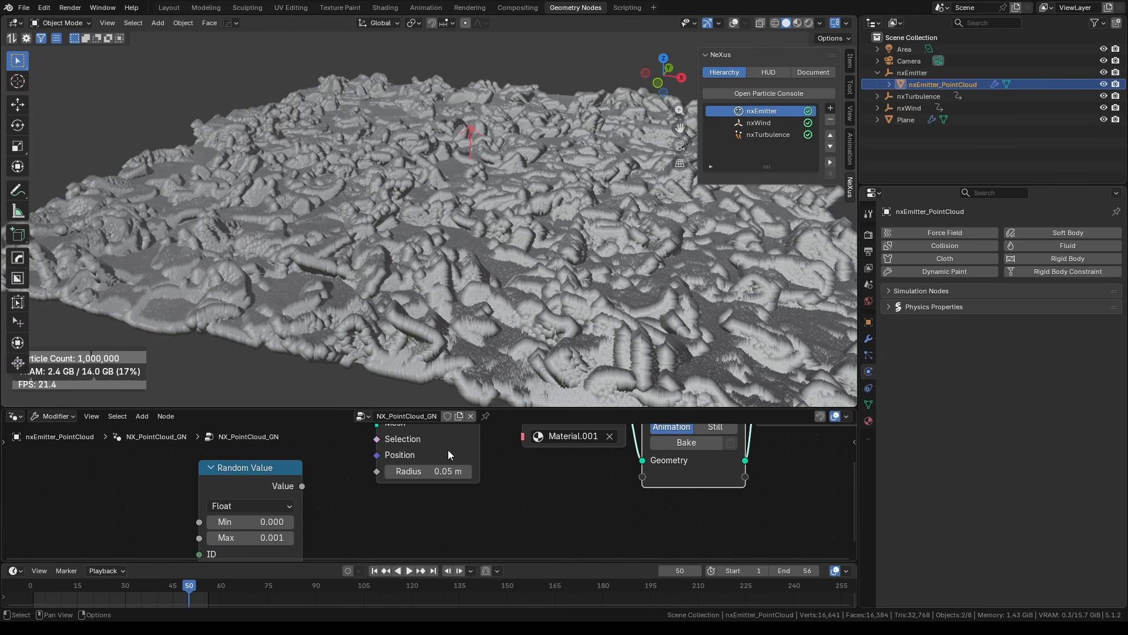
{"action": "left_click", "coordinate": [430, 471]}
{"action": "left_click", "coordinate": [429, 469]}
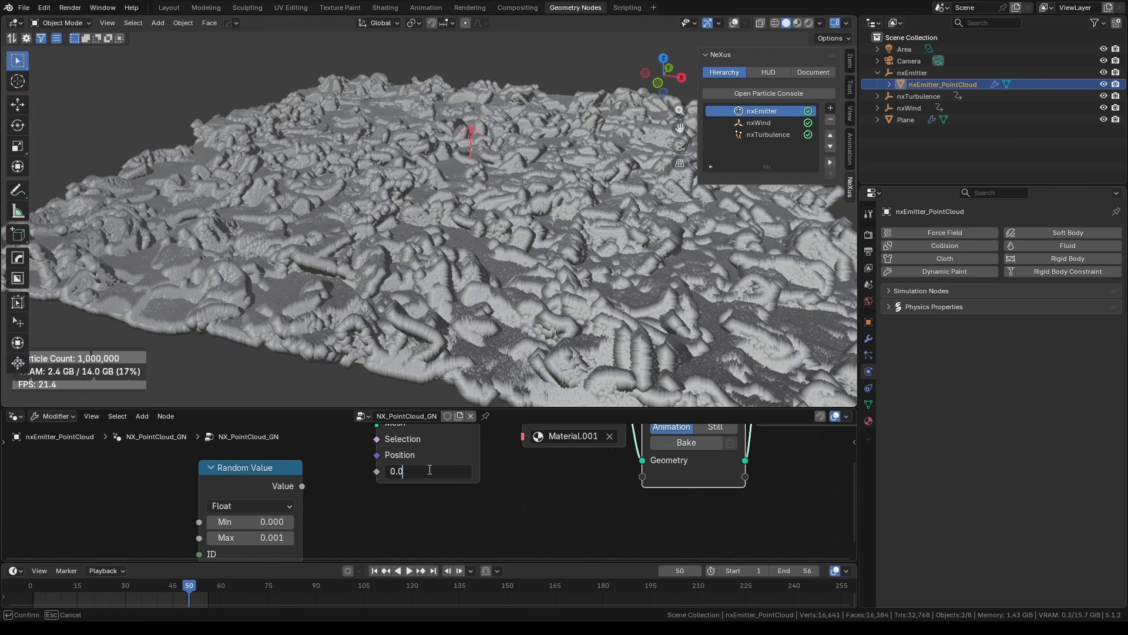
{"action": "type", "text": "6"}
{"action": "key", "text": "Return"}
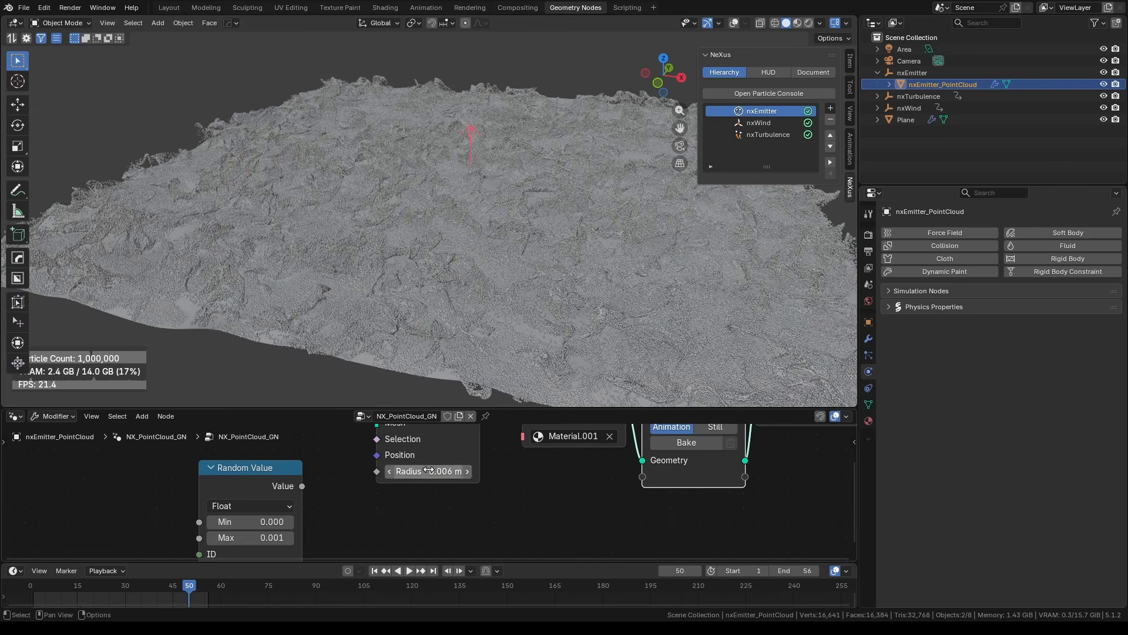
Play the one-million-particle simulation from a lower front angle and stop it.
{"action": "key", "text": "space"}
{"action": "middle_click_drag", "start_coordinate": [430, 227], "coordinate": [471, 195]}
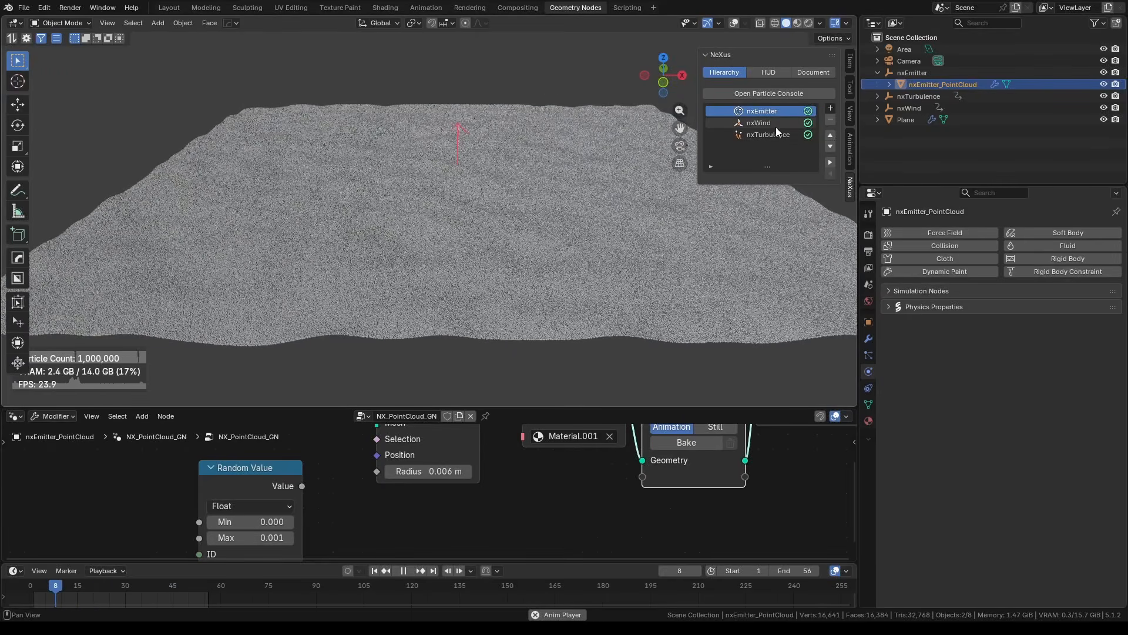
{"action": "key", "text": "space"}
Add a second mapping layer to nxWind that maps Color (Brightness) to Turbulence.
{"action": "left_click", "coordinate": [776, 127]}
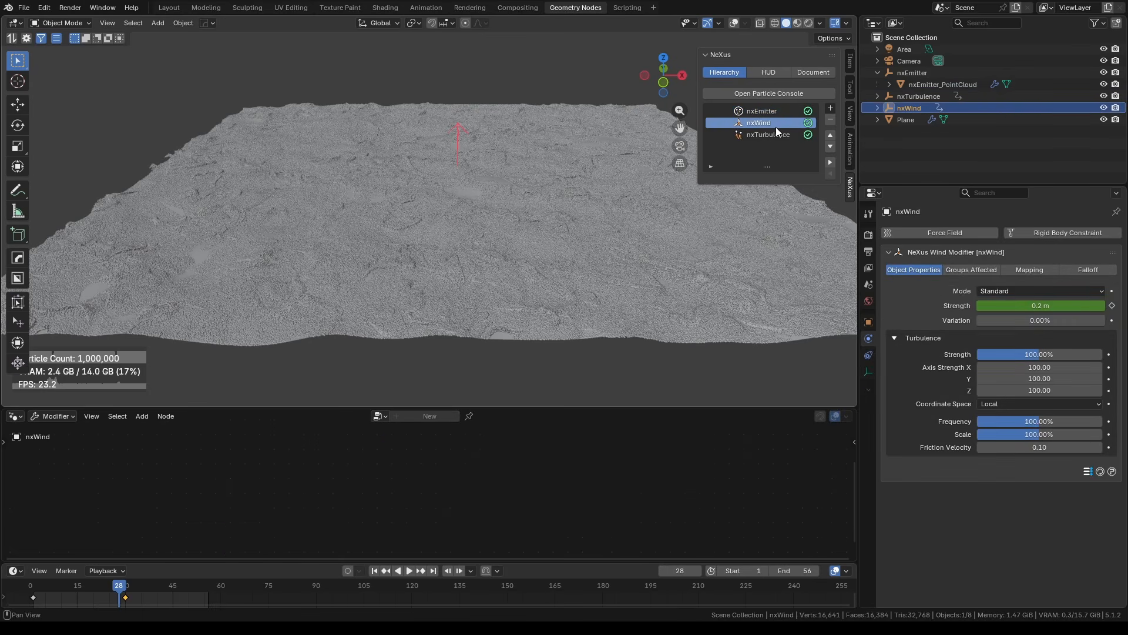
{"action": "right_click", "coordinate": [777, 127]}
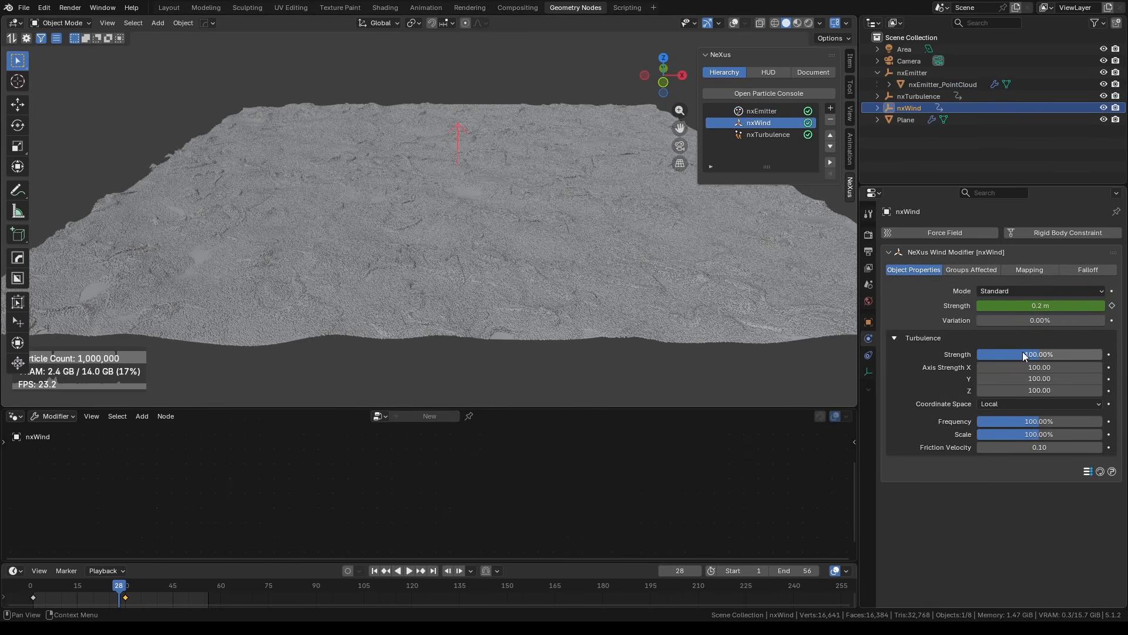
{"action": "left_click", "coordinate": [1026, 271]}
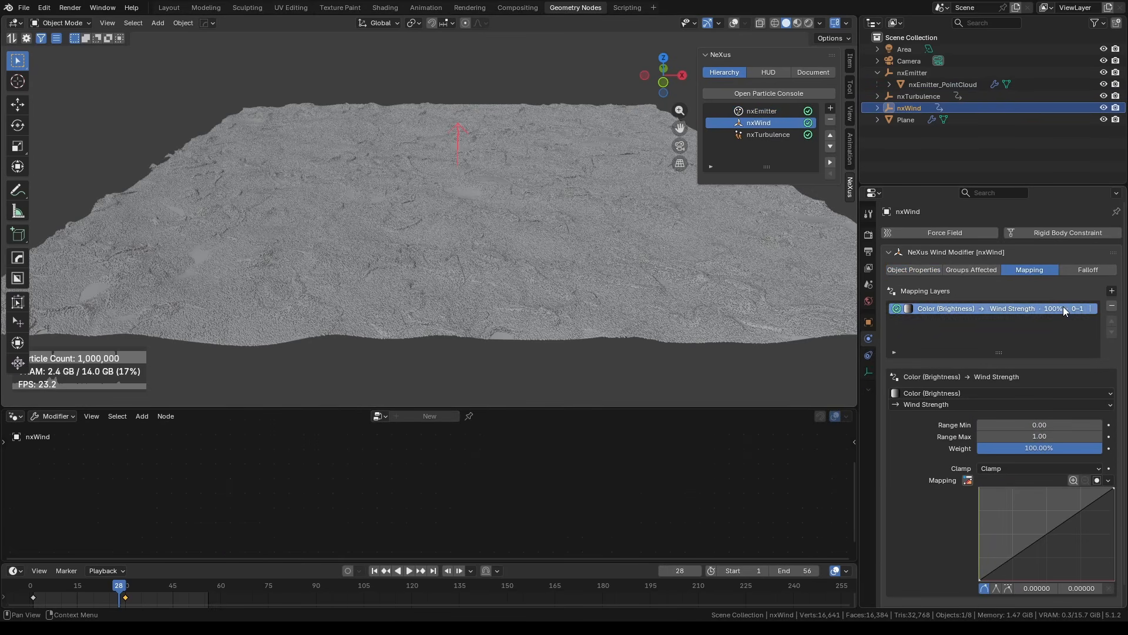
{"action": "left_click", "coordinate": [942, 405]}
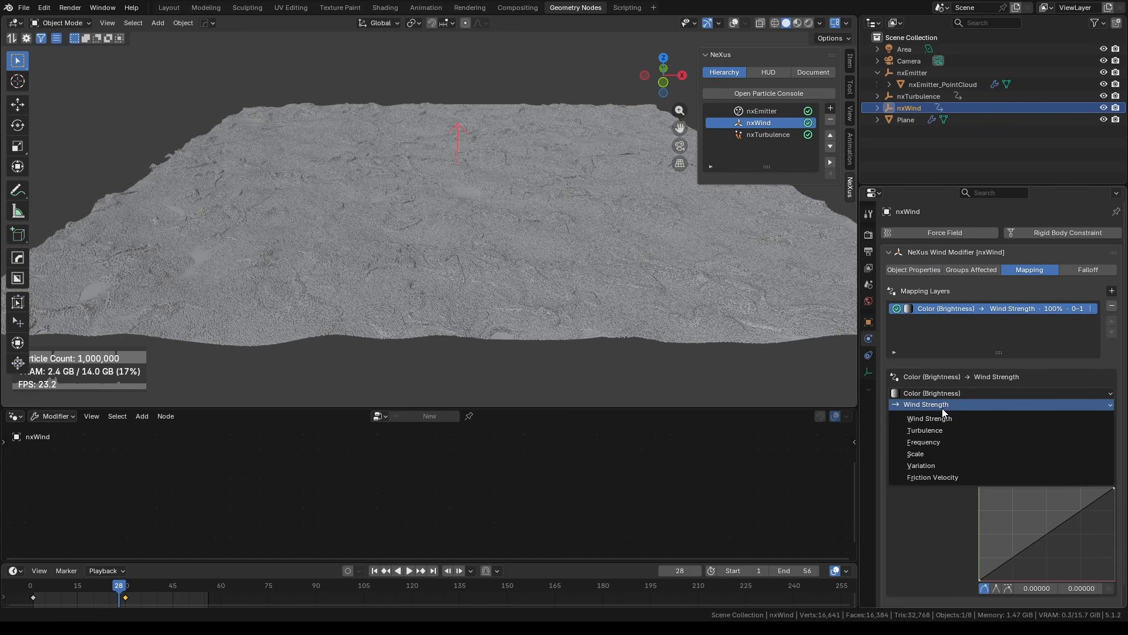
{"action": "left_click", "coordinate": [947, 406]}
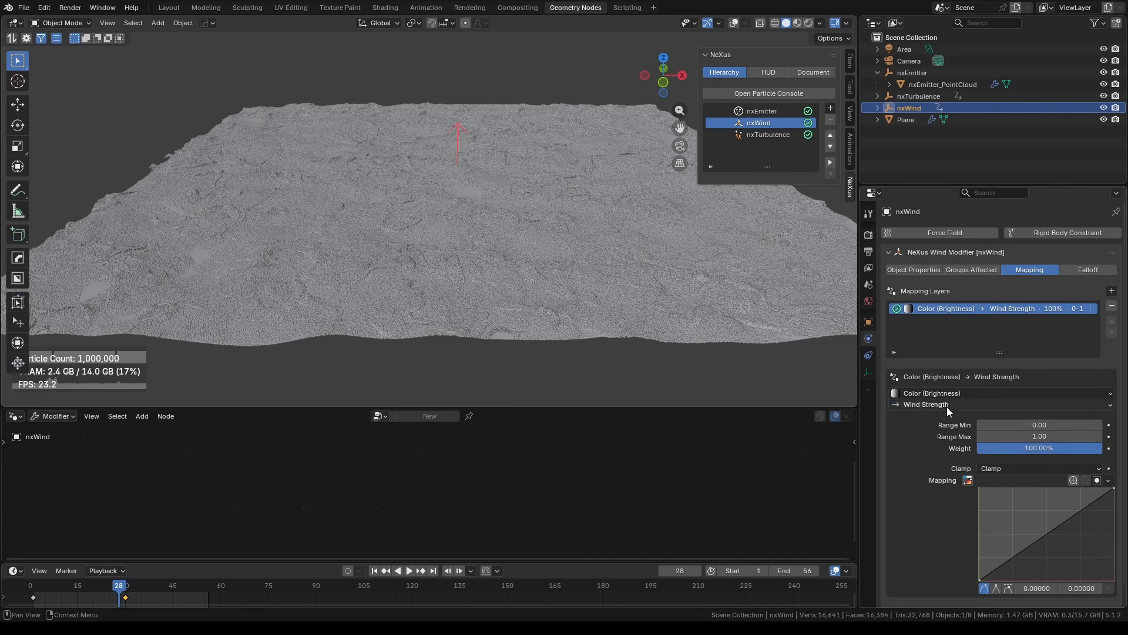
{"action": "left_click", "coordinate": [1110, 292]}
{"action": "left_click", "coordinate": [1053, 327]}
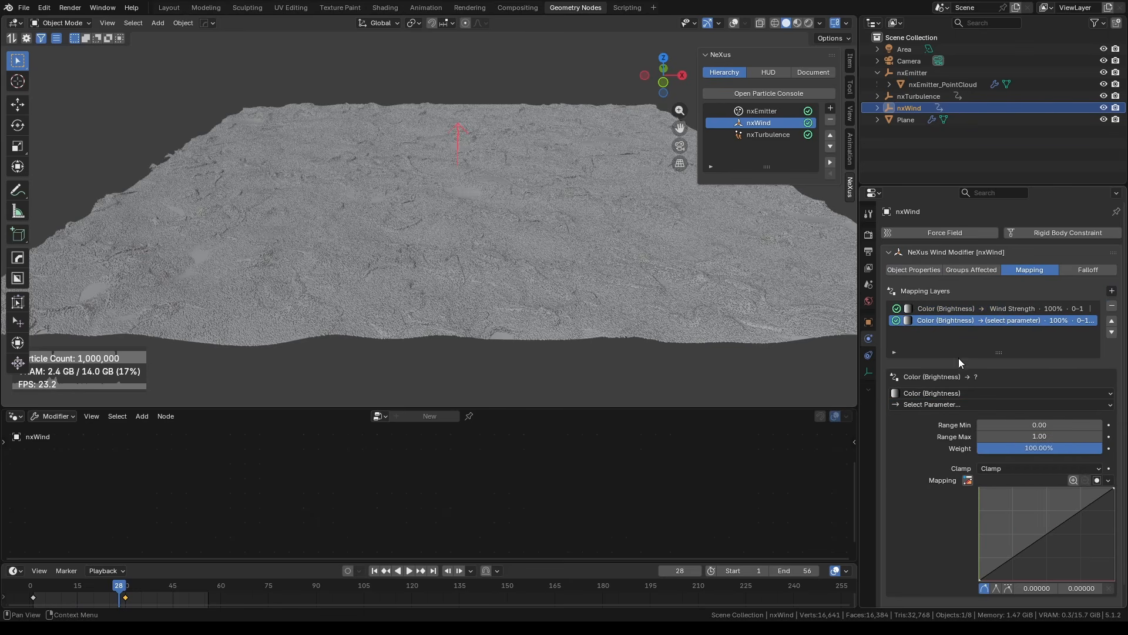
{"action": "left_click", "coordinate": [967, 404]}
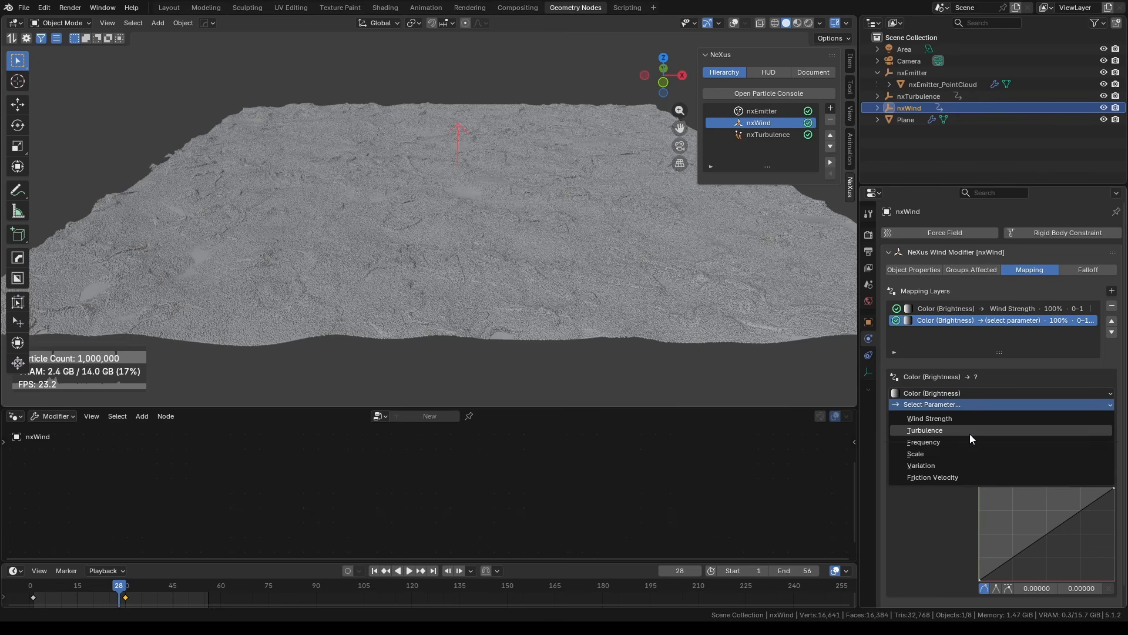
{"action": "left_click", "coordinate": [925, 430]}
Disable nxTurbulence, review both nxWind mapping layers, and play the simulation driven by the wind alone.
{"action": "left_click", "coordinate": [808, 134]}
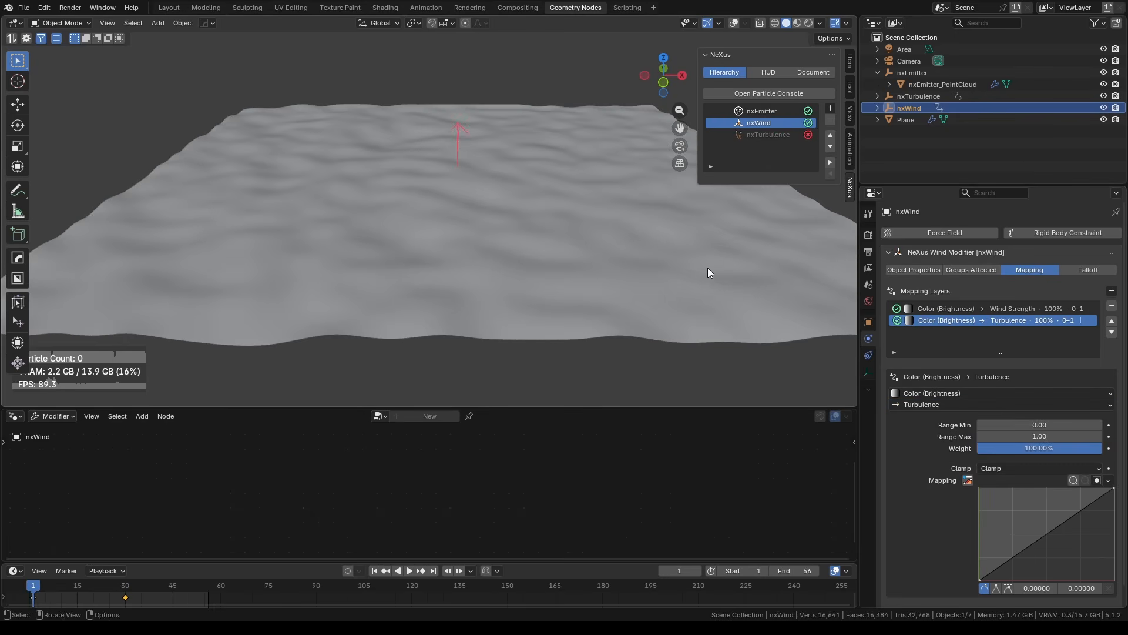
{"action": "left_click", "coordinate": [933, 308]}
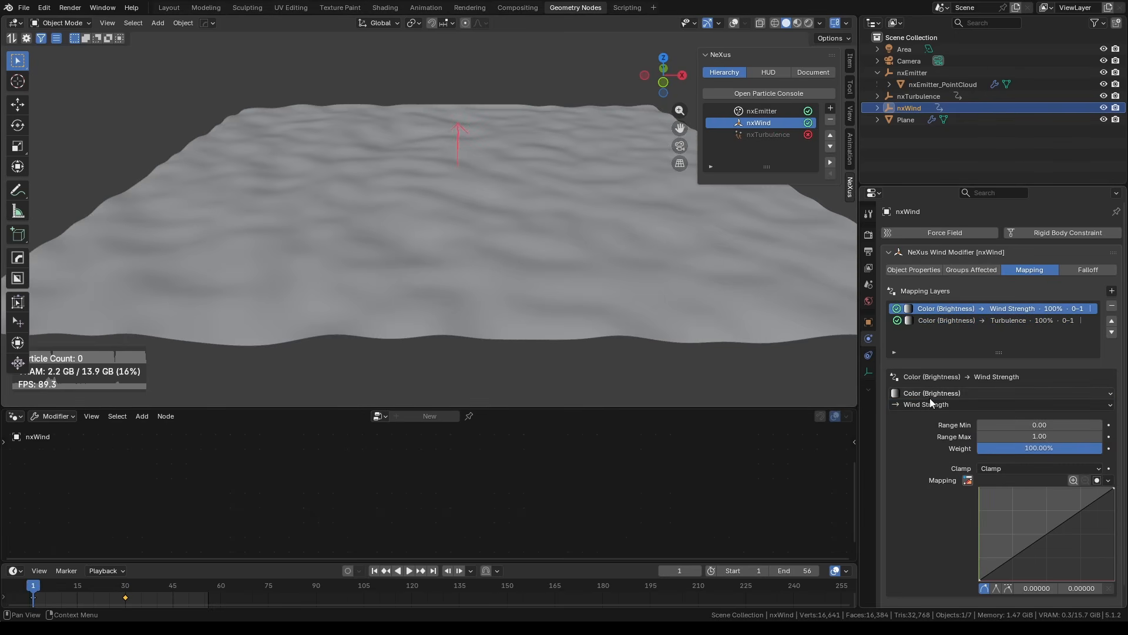
{"action": "left_click", "coordinate": [944, 322]}
{"action": "key", "text": "space"}
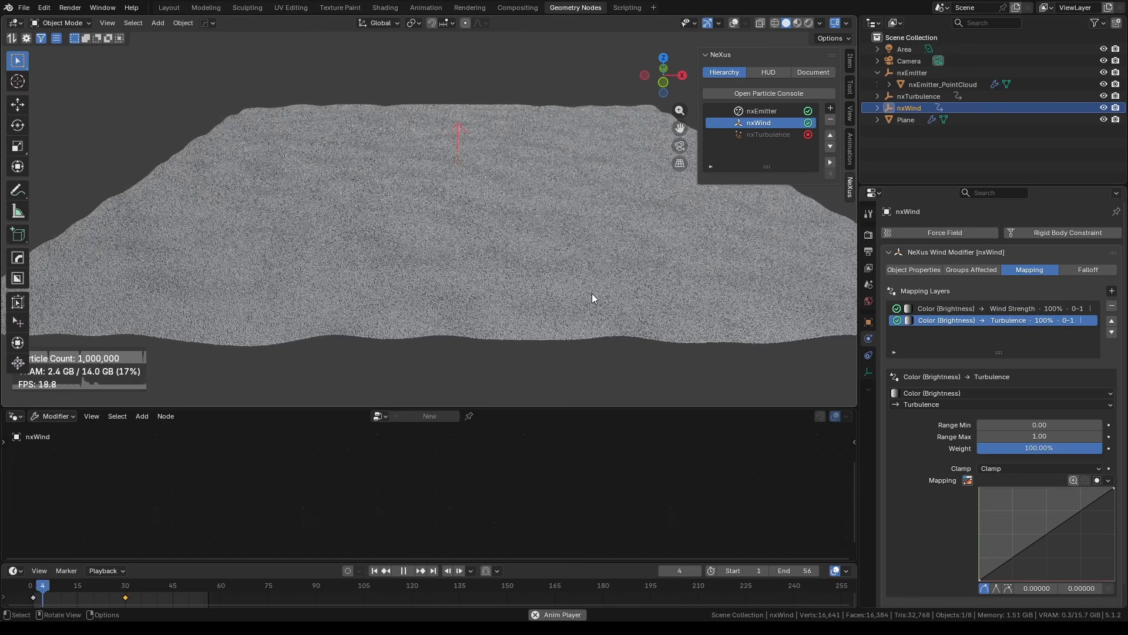
{"action": "key", "text": "space"}
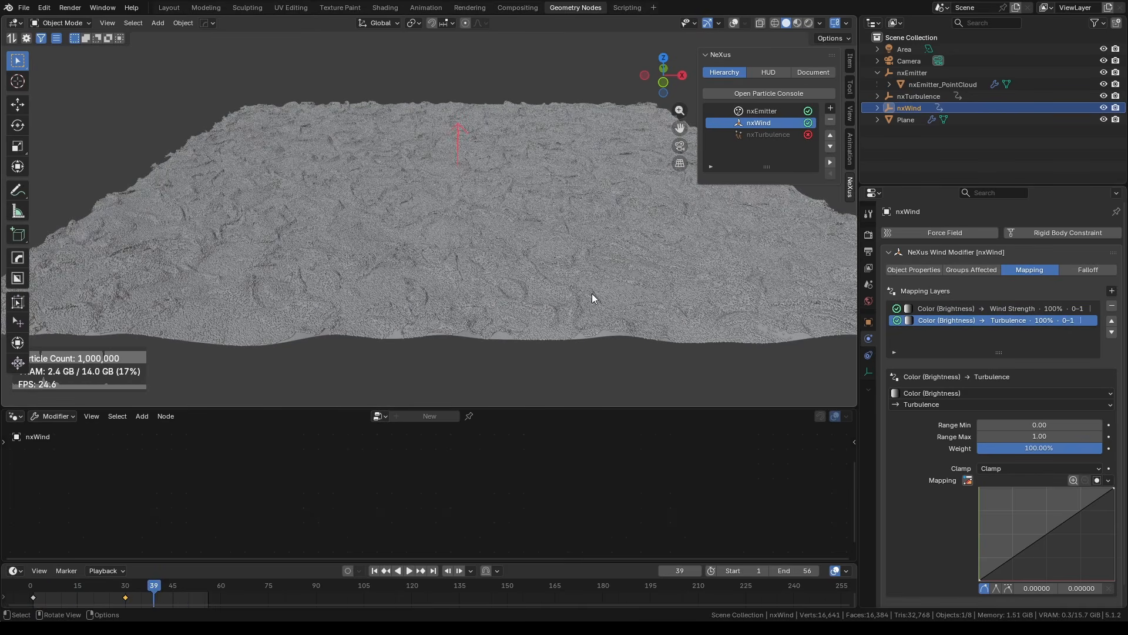